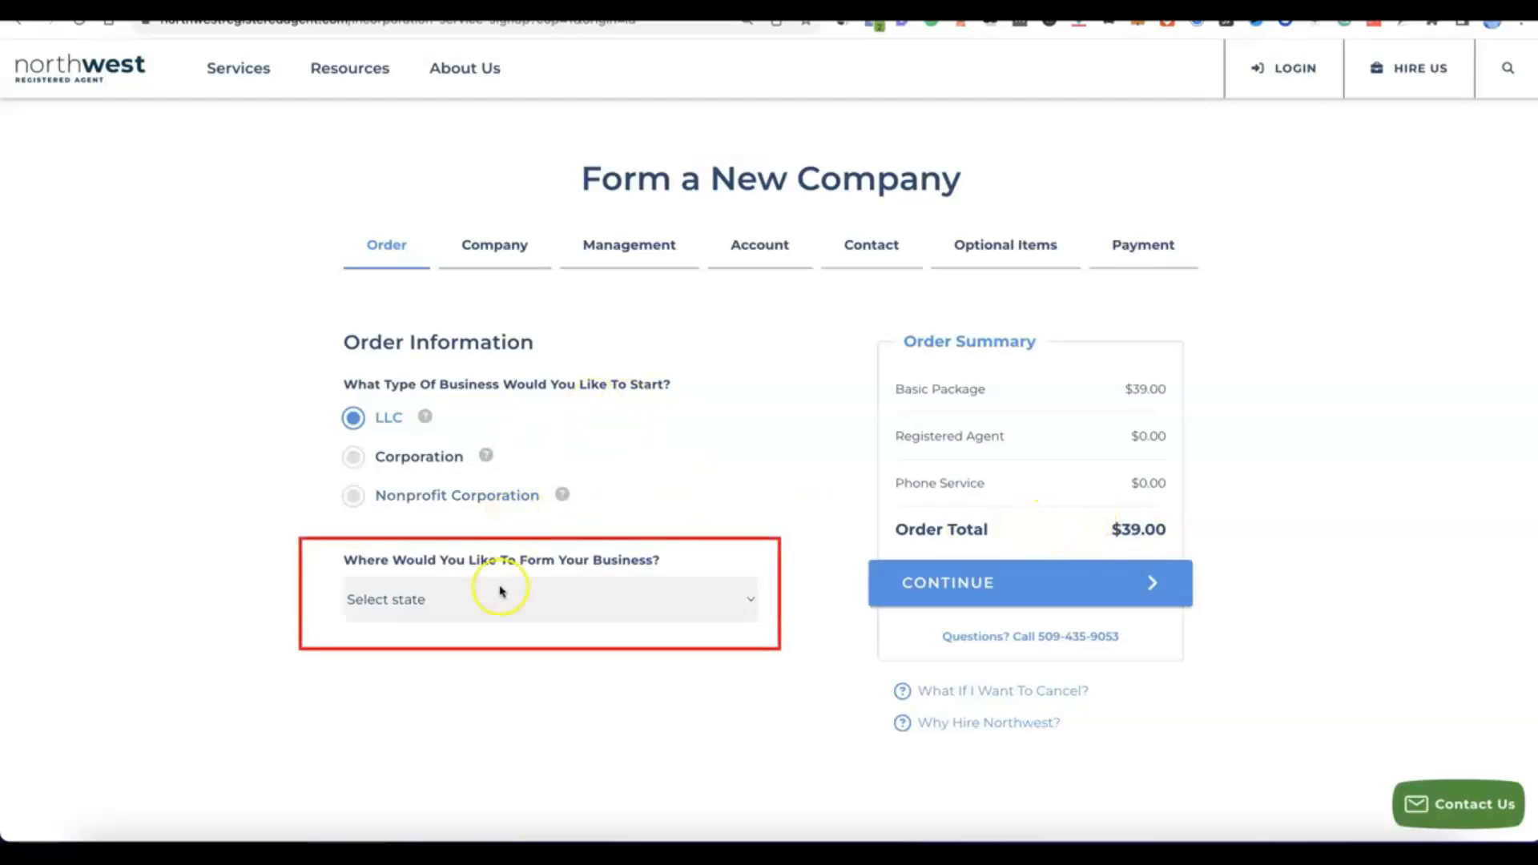
Choose NM - New Mexico as the state for forming the LLC and continue to the company details.
{"action": "left_click", "coordinate": [750, 599]}
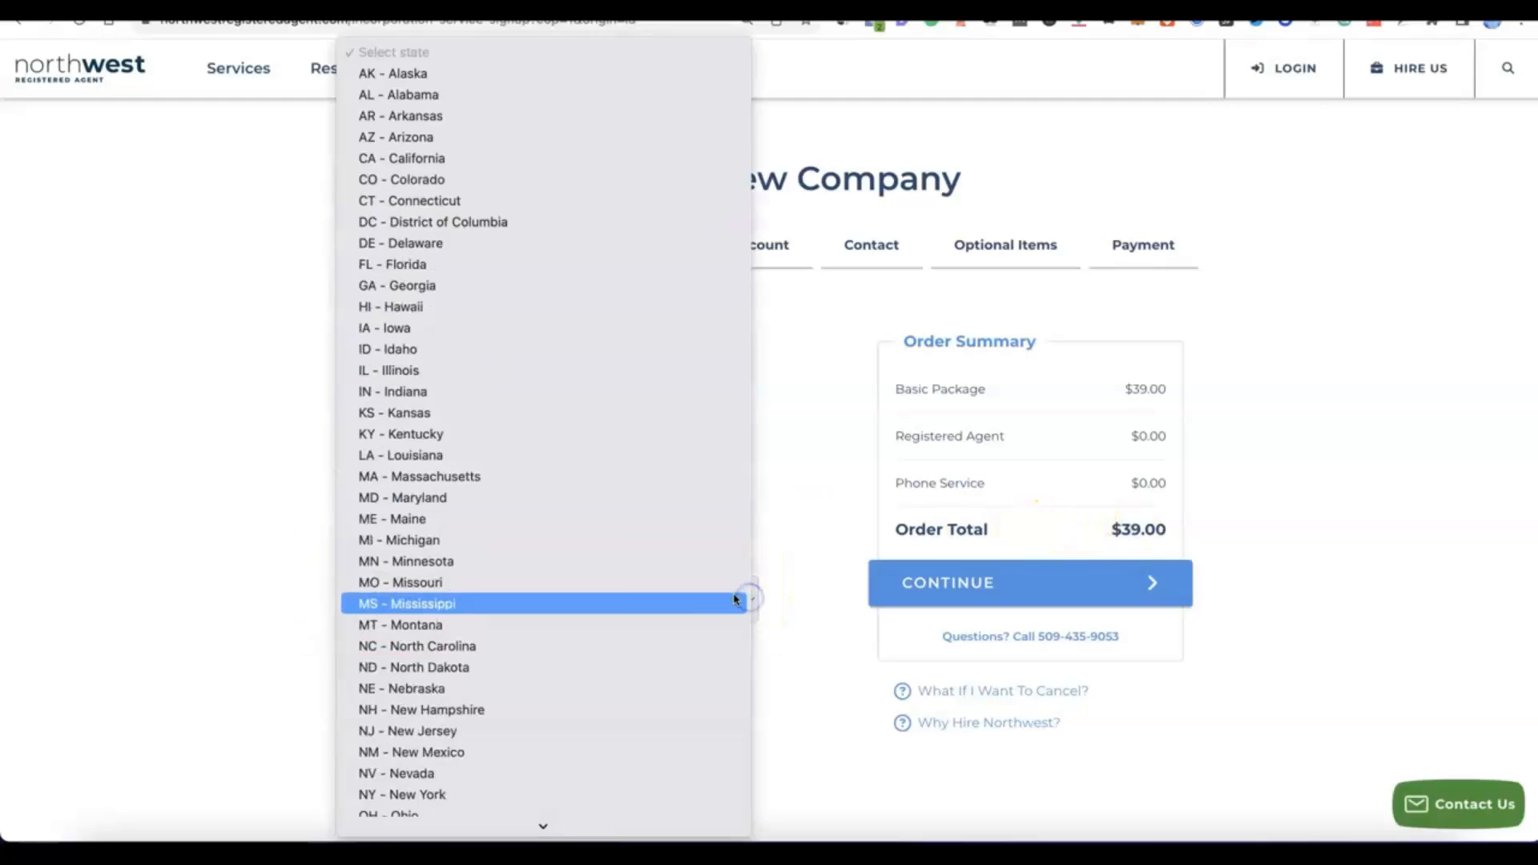
{"action": "scroll", "coordinate": [554, 509], "scroll_direction": "down", "scroll_amount": 3}
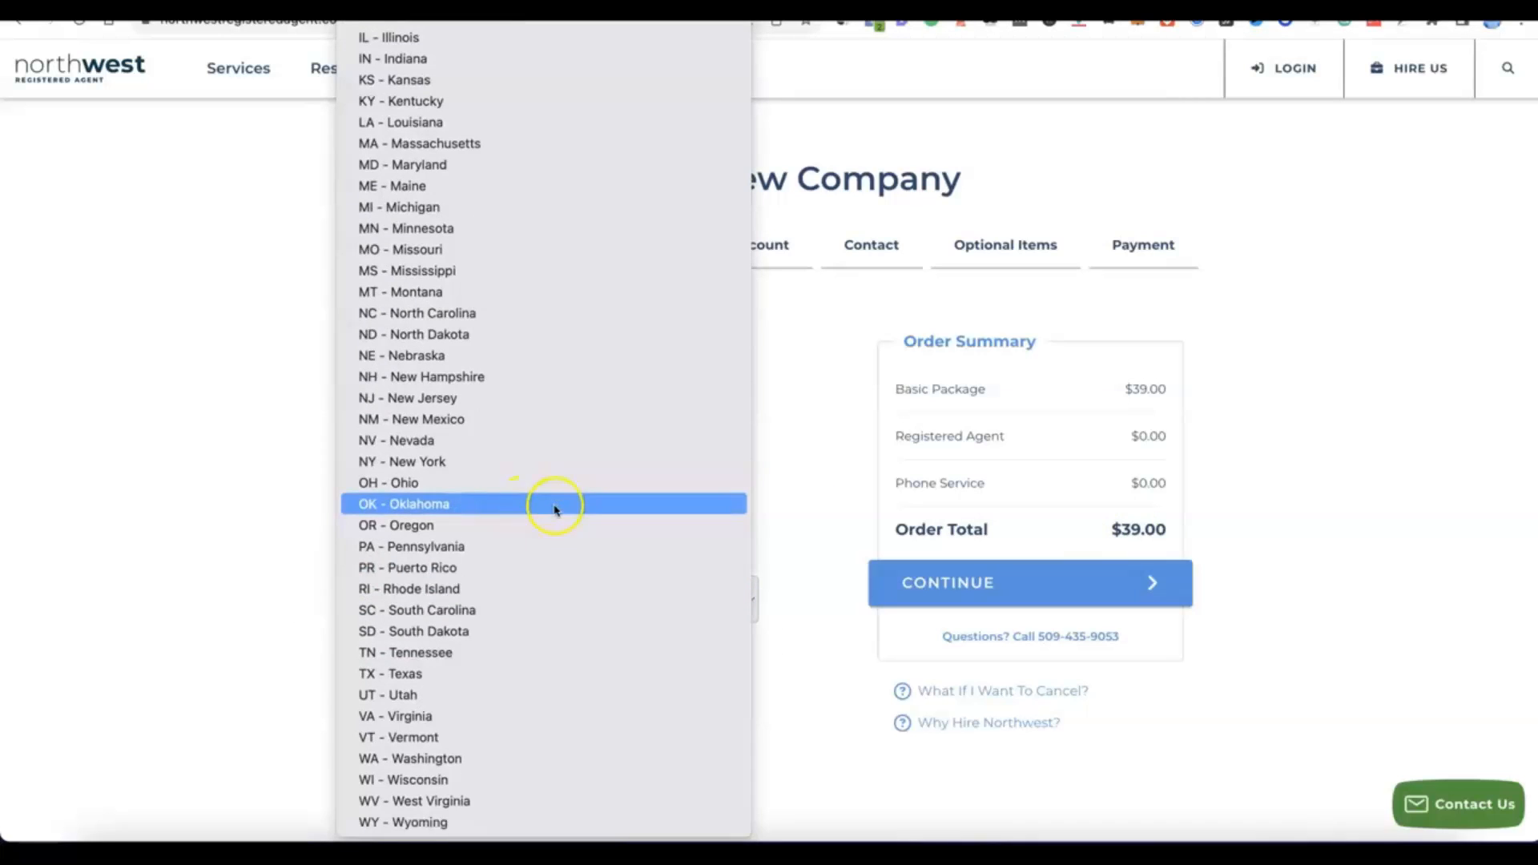
{"action": "left_click", "coordinate": [429, 419]}
{"action": "scroll", "coordinate": [591, 635], "scroll_direction": "down", "scroll_amount": 3}
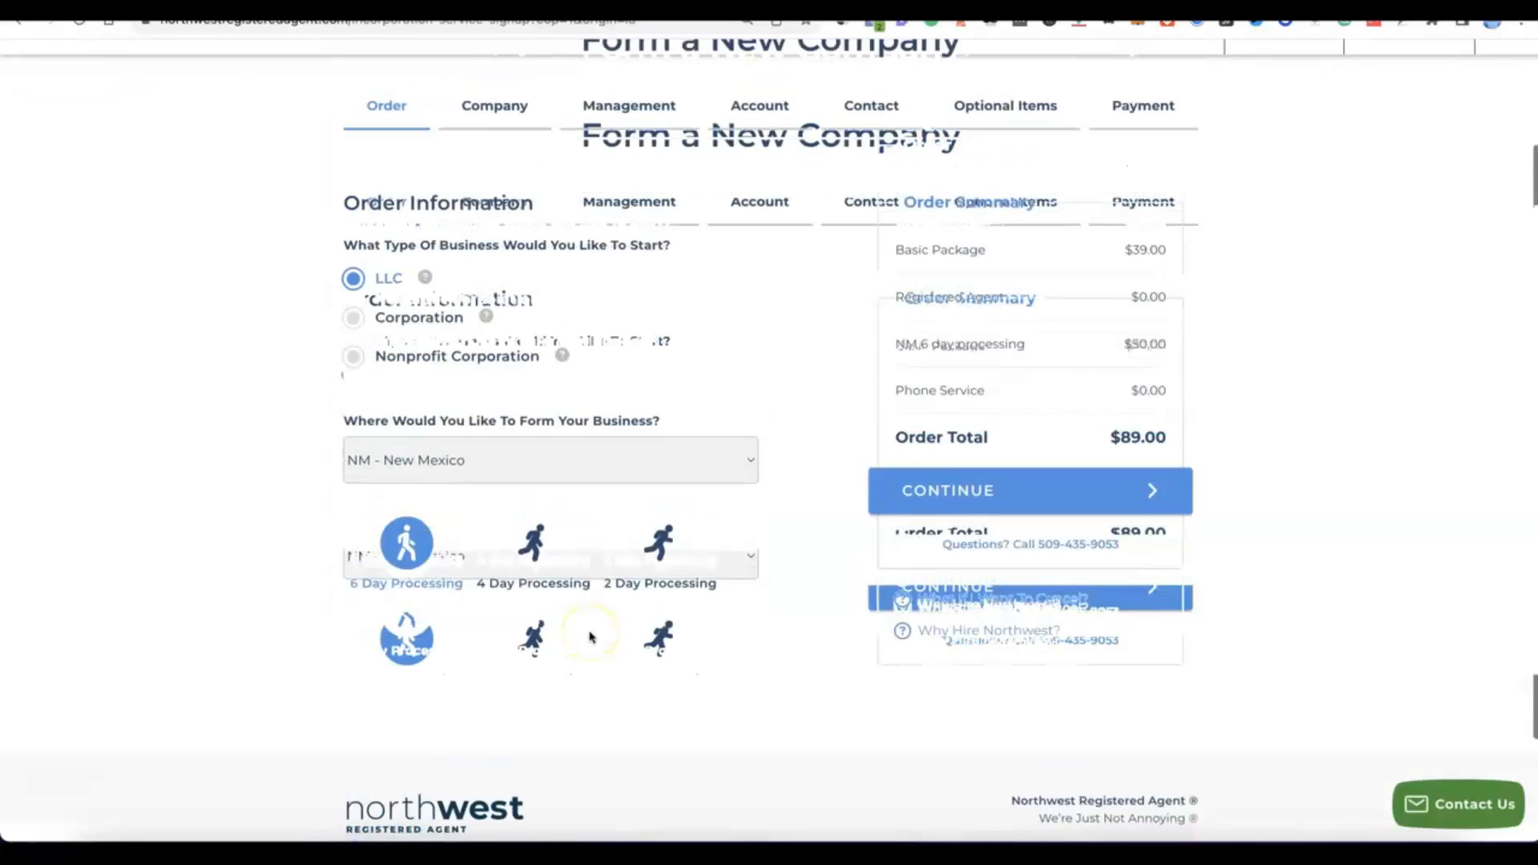
{"action": "scroll", "coordinate": [591, 637], "scroll_direction": "up", "scroll_amount": 1}
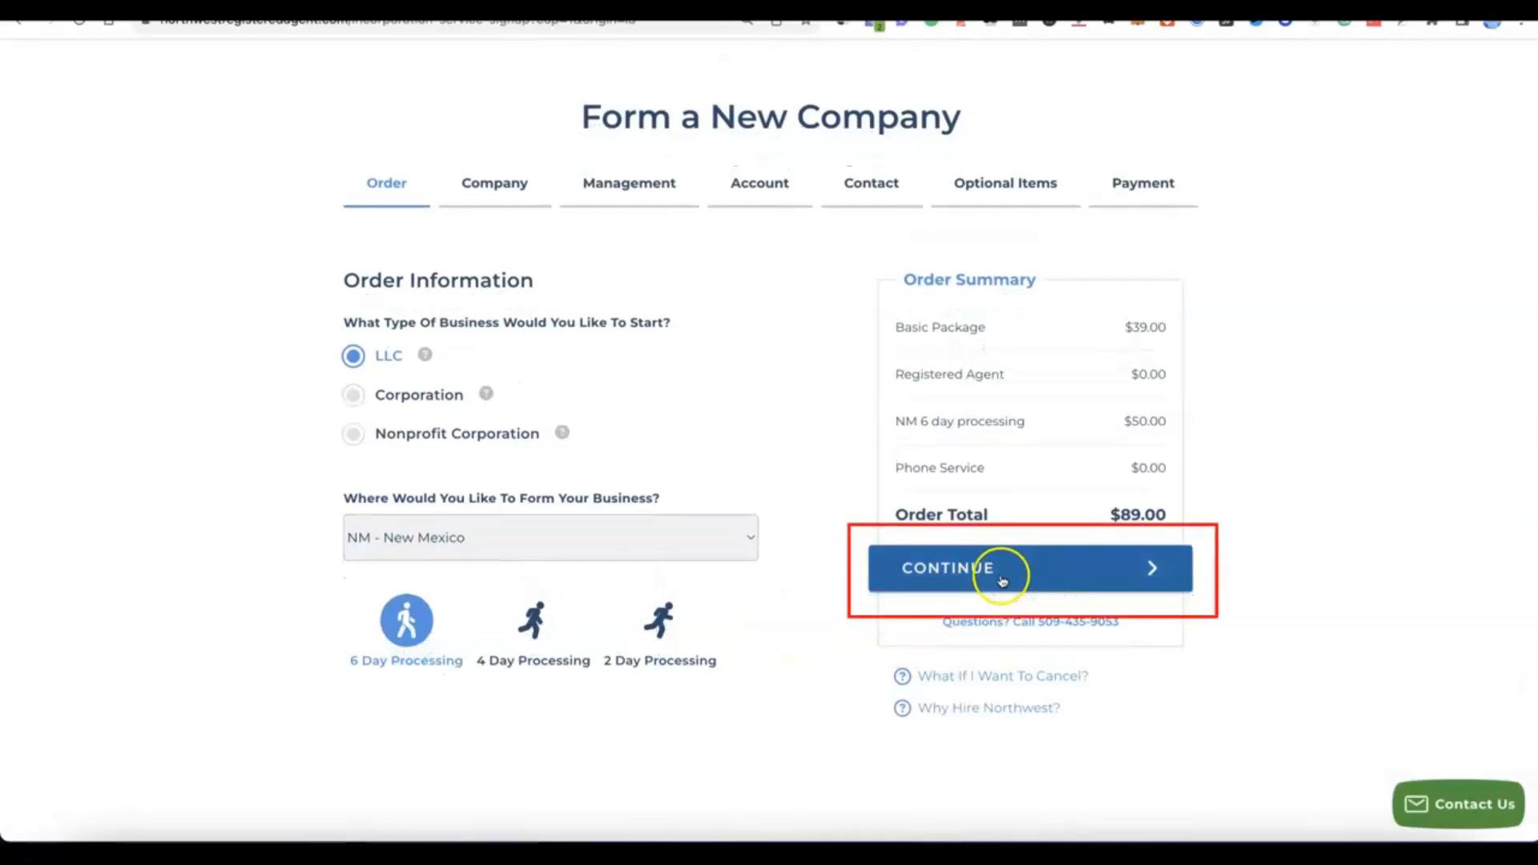
{"action": "left_click", "coordinate": [1001, 580]}
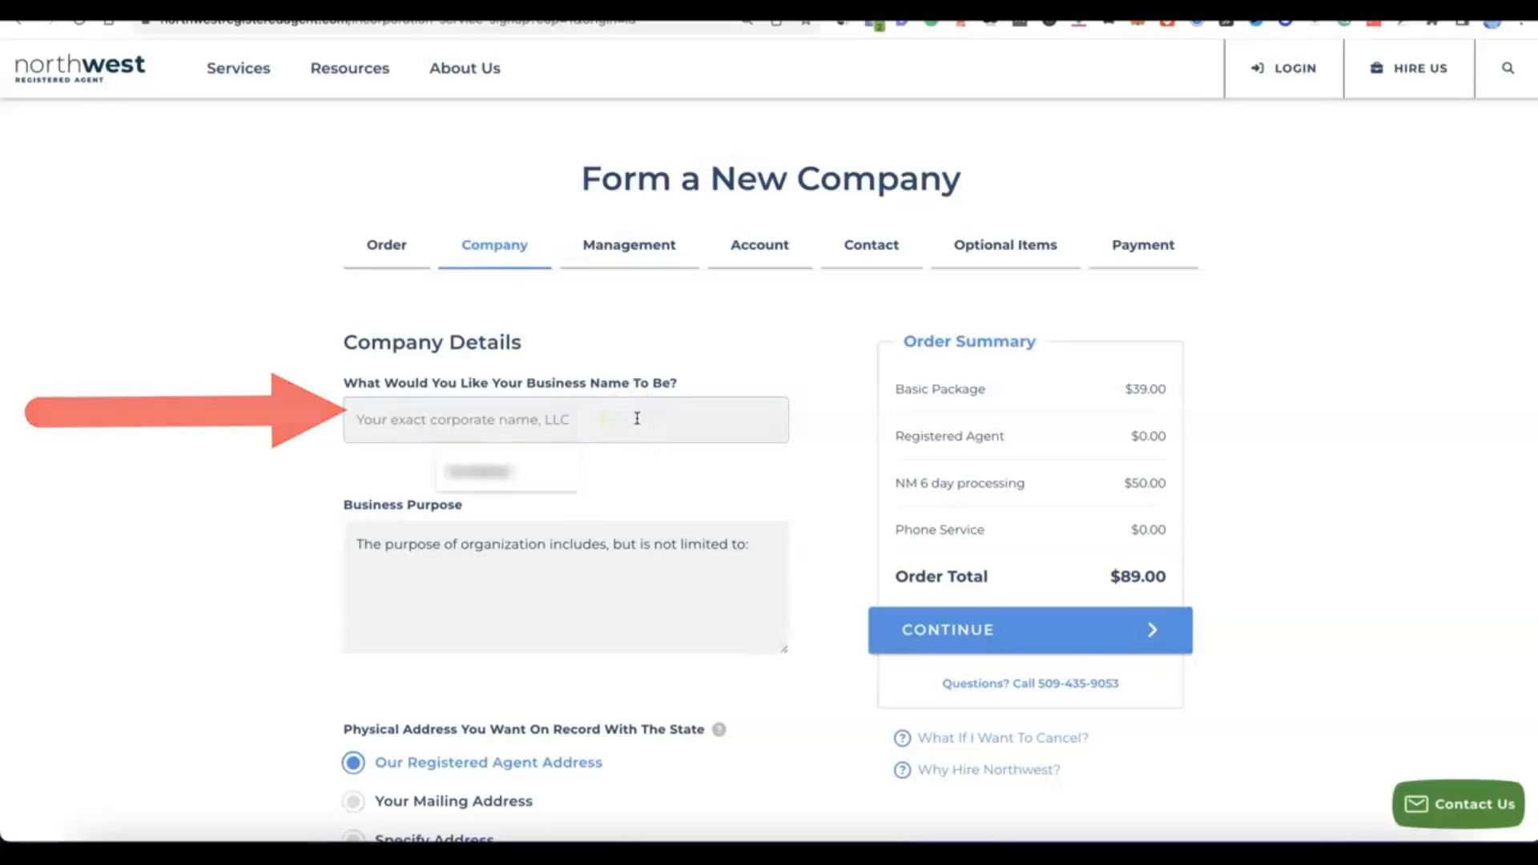
Enter Modoe as the business name and add "E-commerce - online selling of general products." to the business purpose.
{"action": "left_click", "coordinate": [1343, 850]}
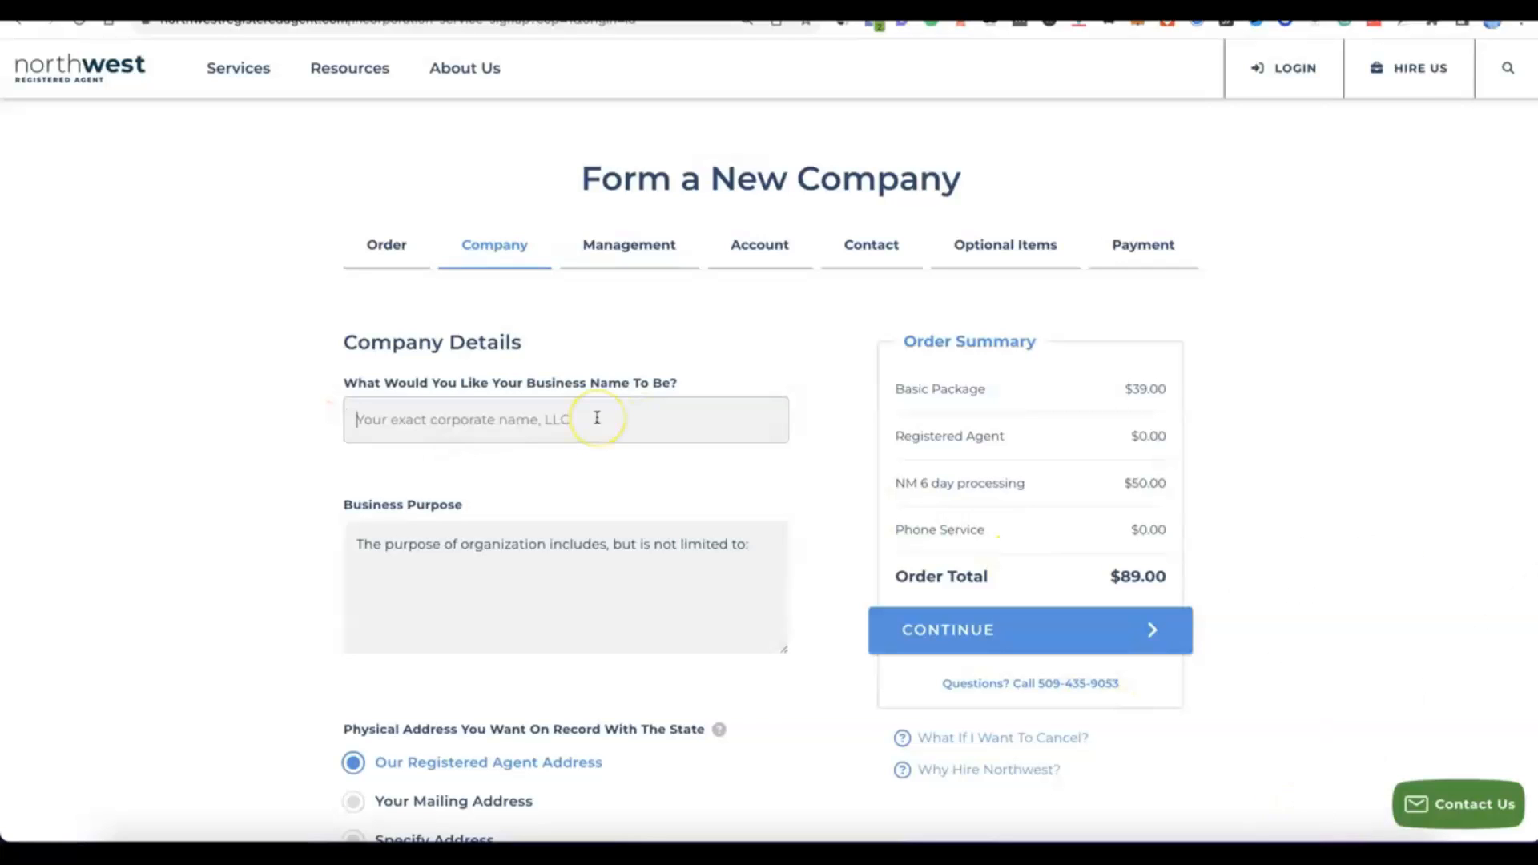
{"action": "type", "text": "Modoe"}
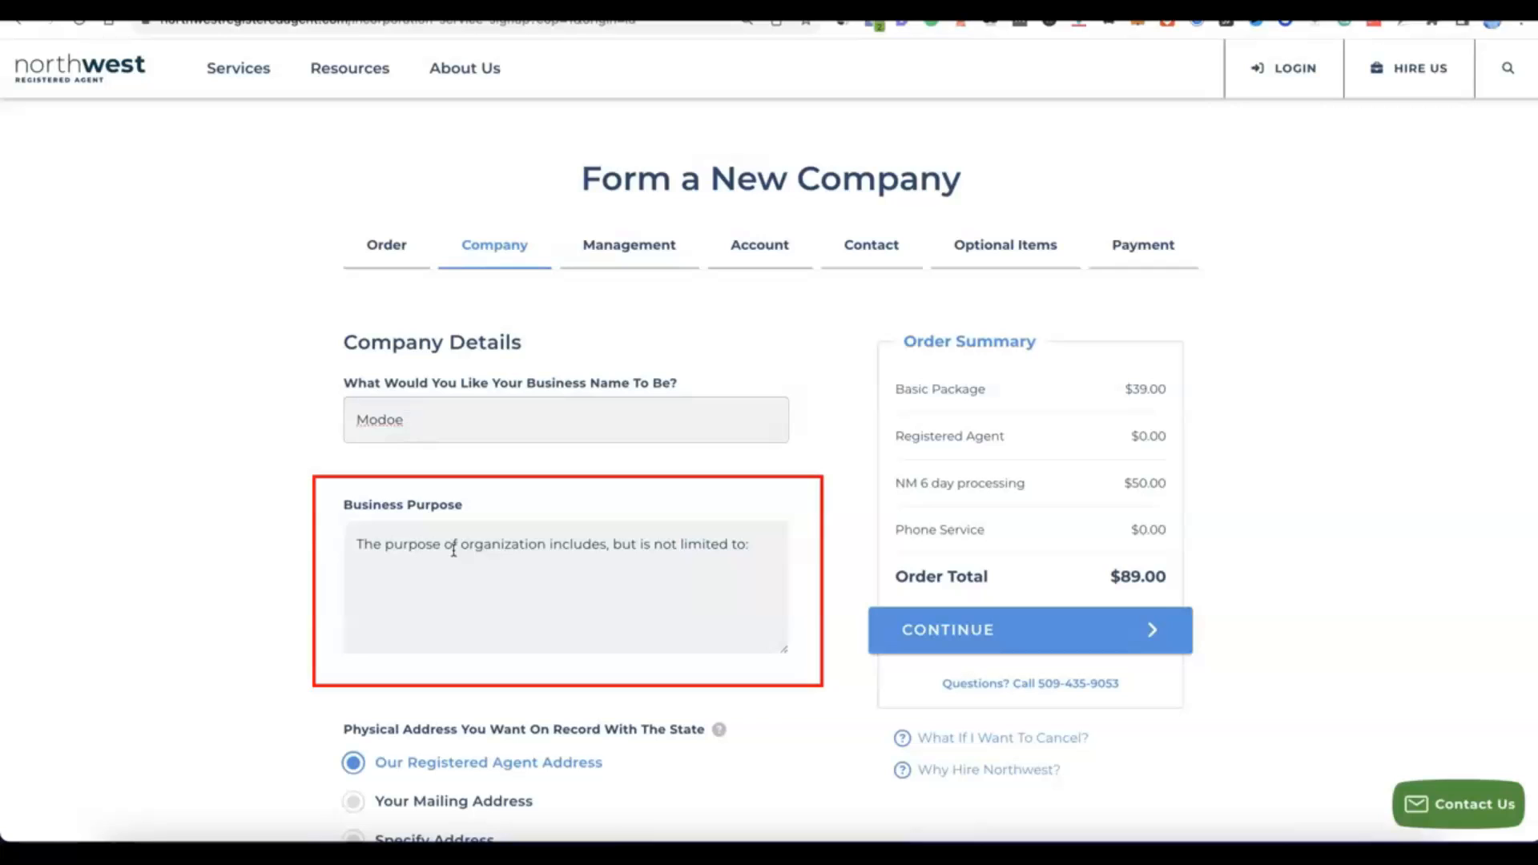
{"action": "left_click", "coordinate": [431, 599]}
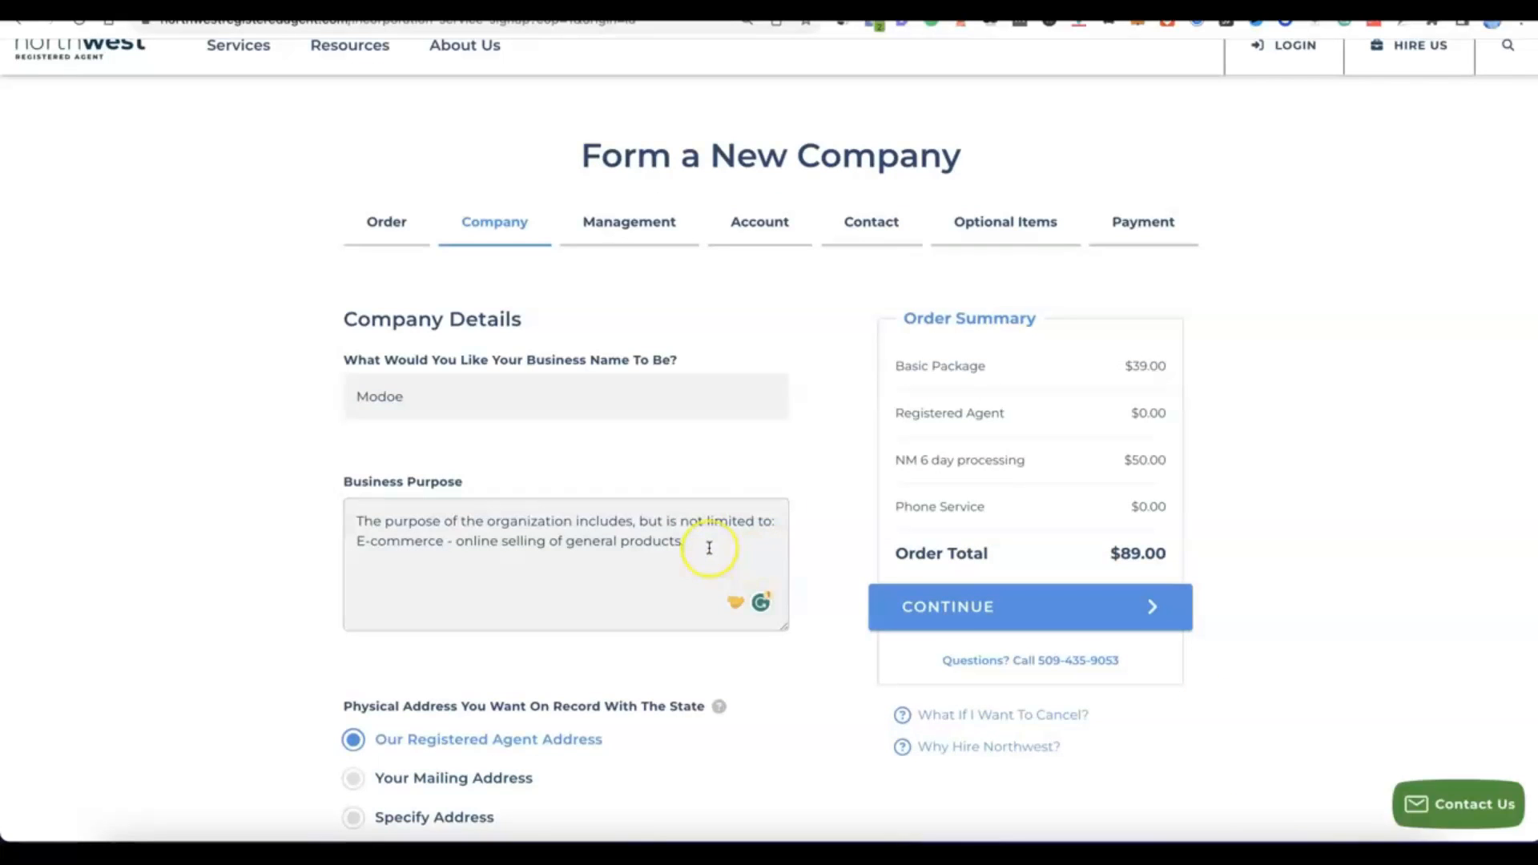
Keep the registered agent address for both the physical and mailing addresses on record, and continue to company management.
{"action": "scroll", "coordinate": [697, 550], "scroll_direction": "down", "scroll_amount": 2}
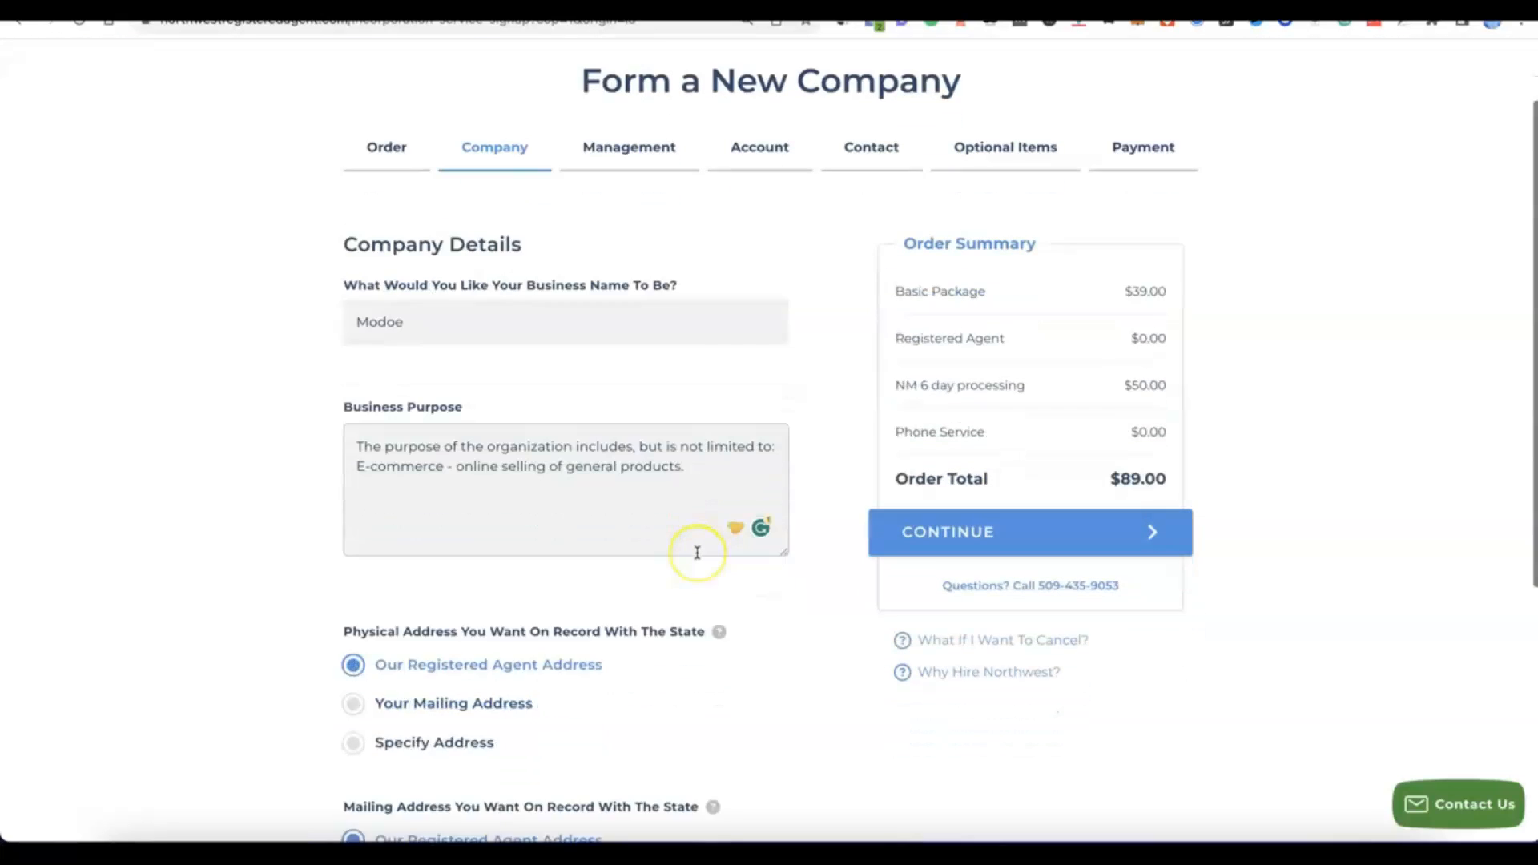
{"action": "scroll", "coordinate": [697, 553], "scroll_direction": "down", "scroll_amount": 1}
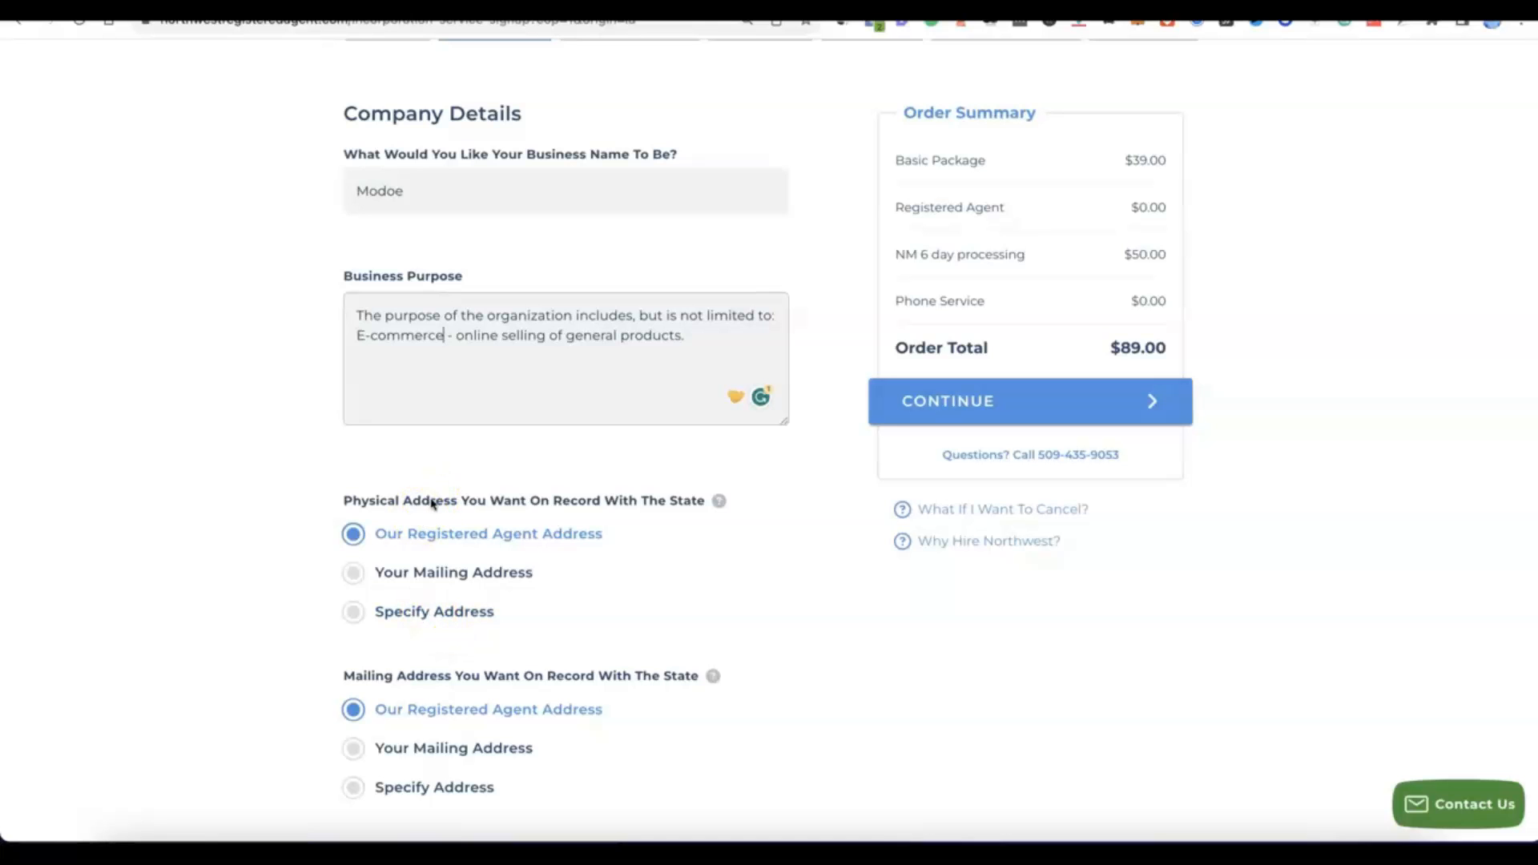
{"action": "scroll", "coordinate": [431, 504], "scroll_direction": "down", "scroll_amount": 2}
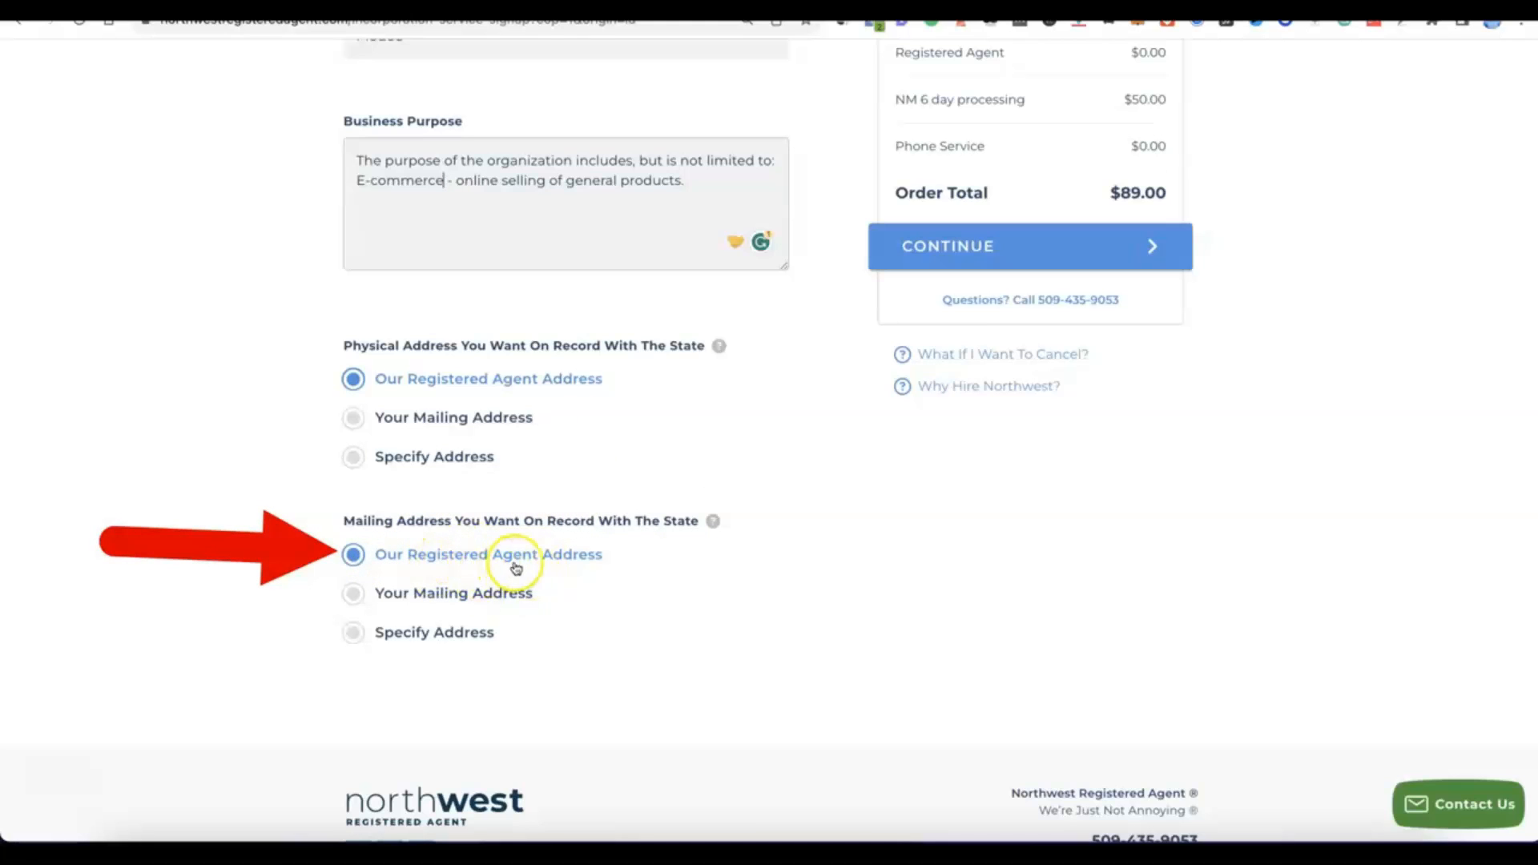
{"action": "scroll", "coordinate": [609, 561], "scroll_direction": "up", "scroll_amount": 5}
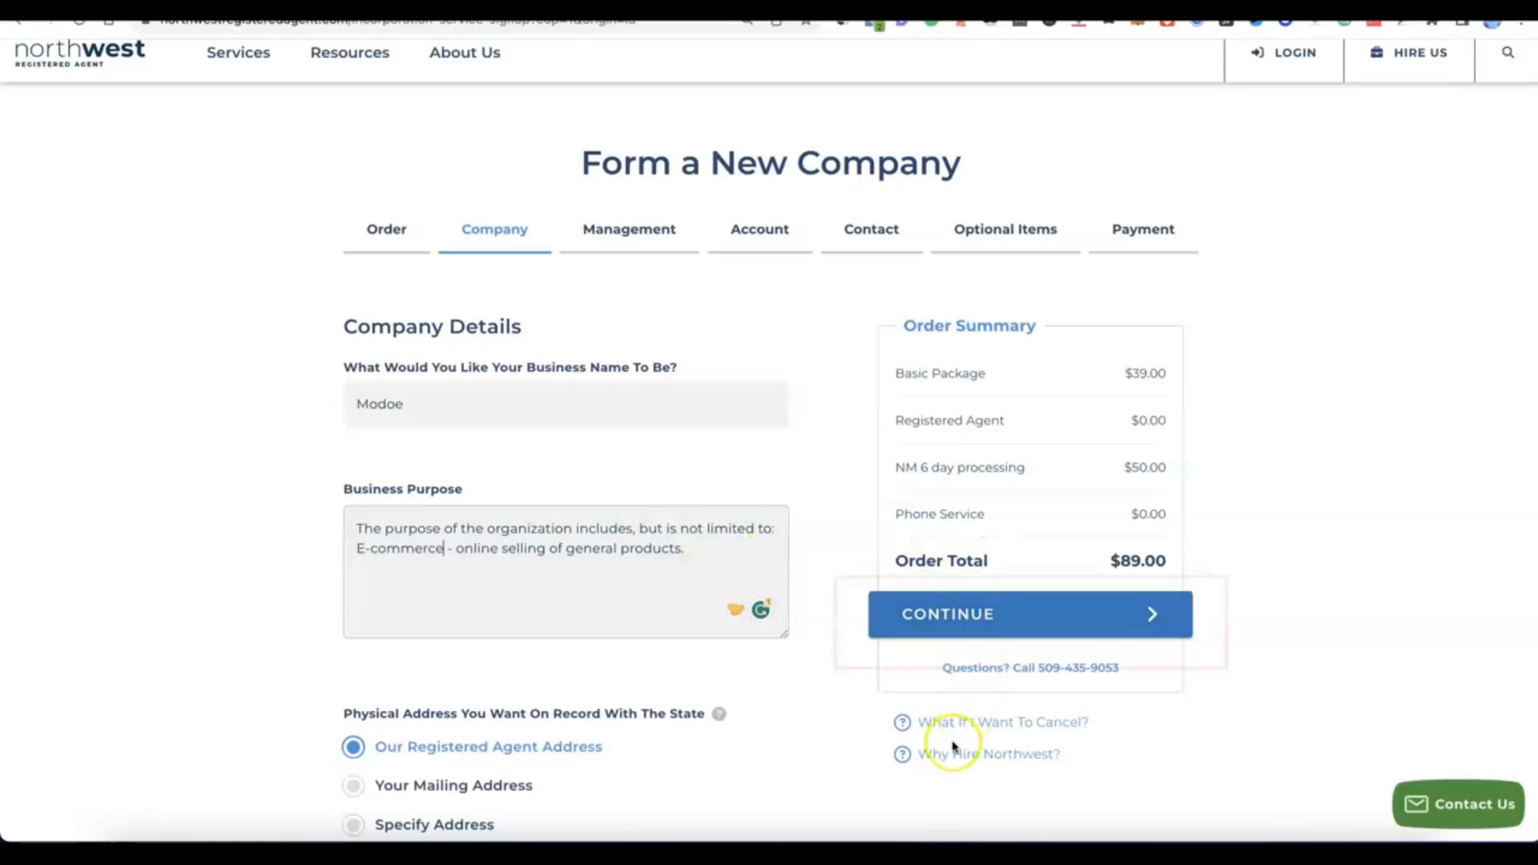
{"action": "left_click", "coordinate": [956, 626]}
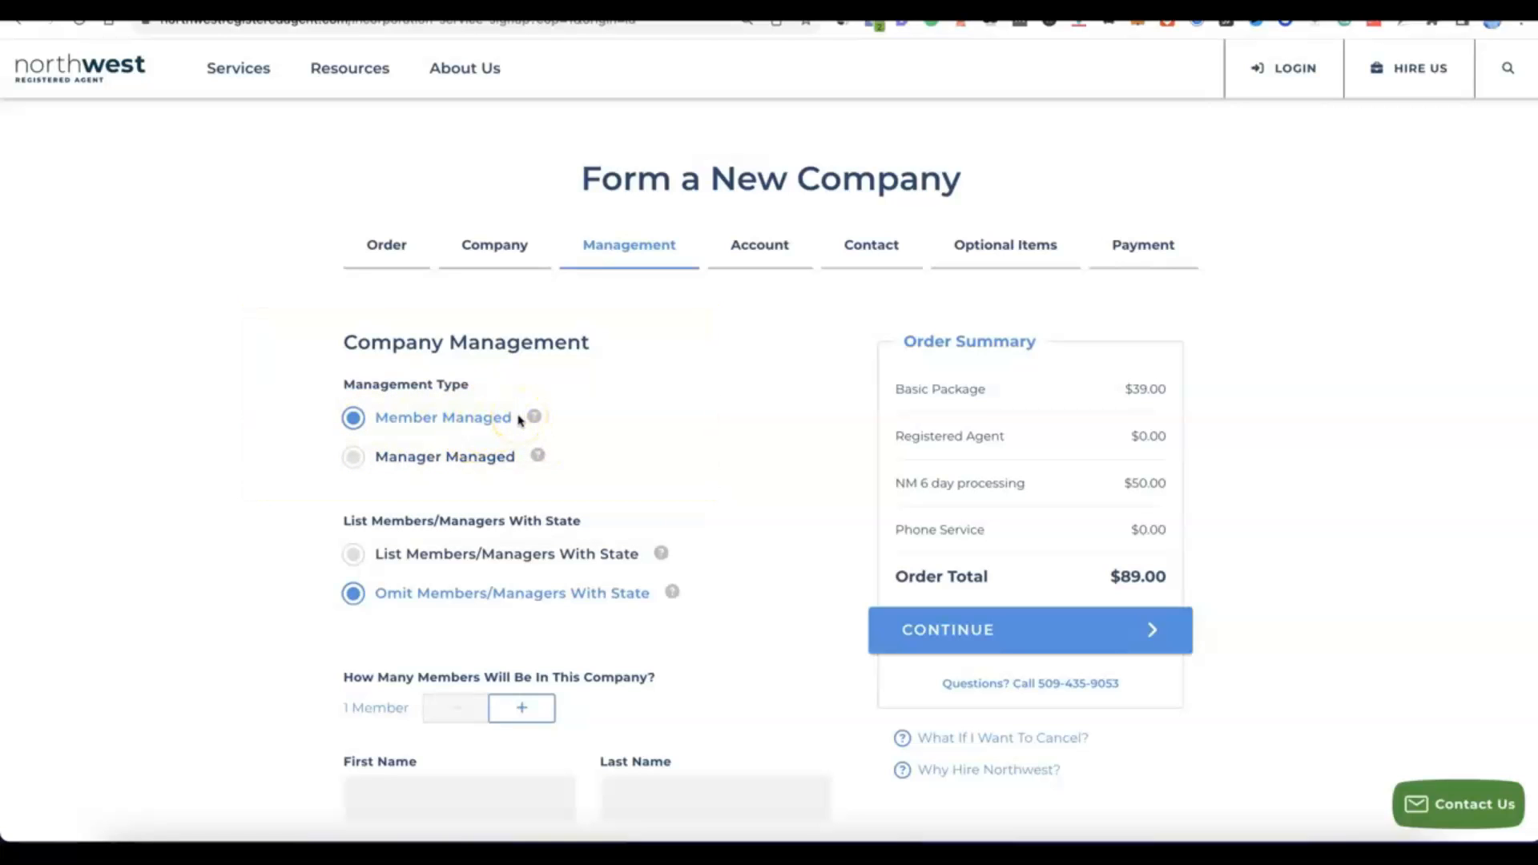
Set the member-managed company to 2 members, fill in each member's first and last name, and continue to account setup.
{"action": "scroll", "coordinate": [424, 404], "scroll_direction": "down", "scroll_amount": 2}
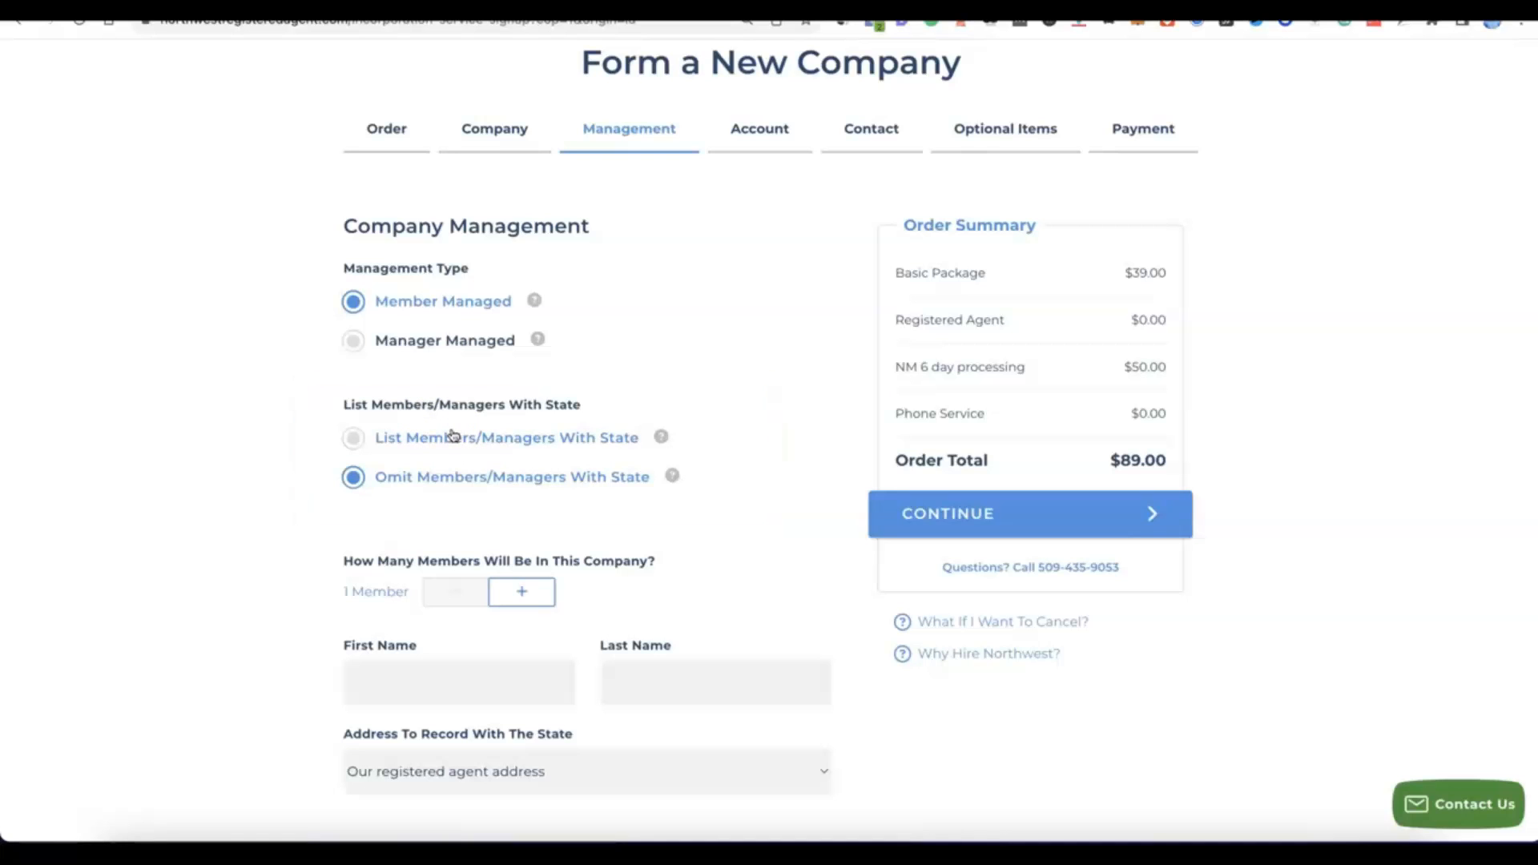
{"action": "left_click", "coordinate": [541, 592]}
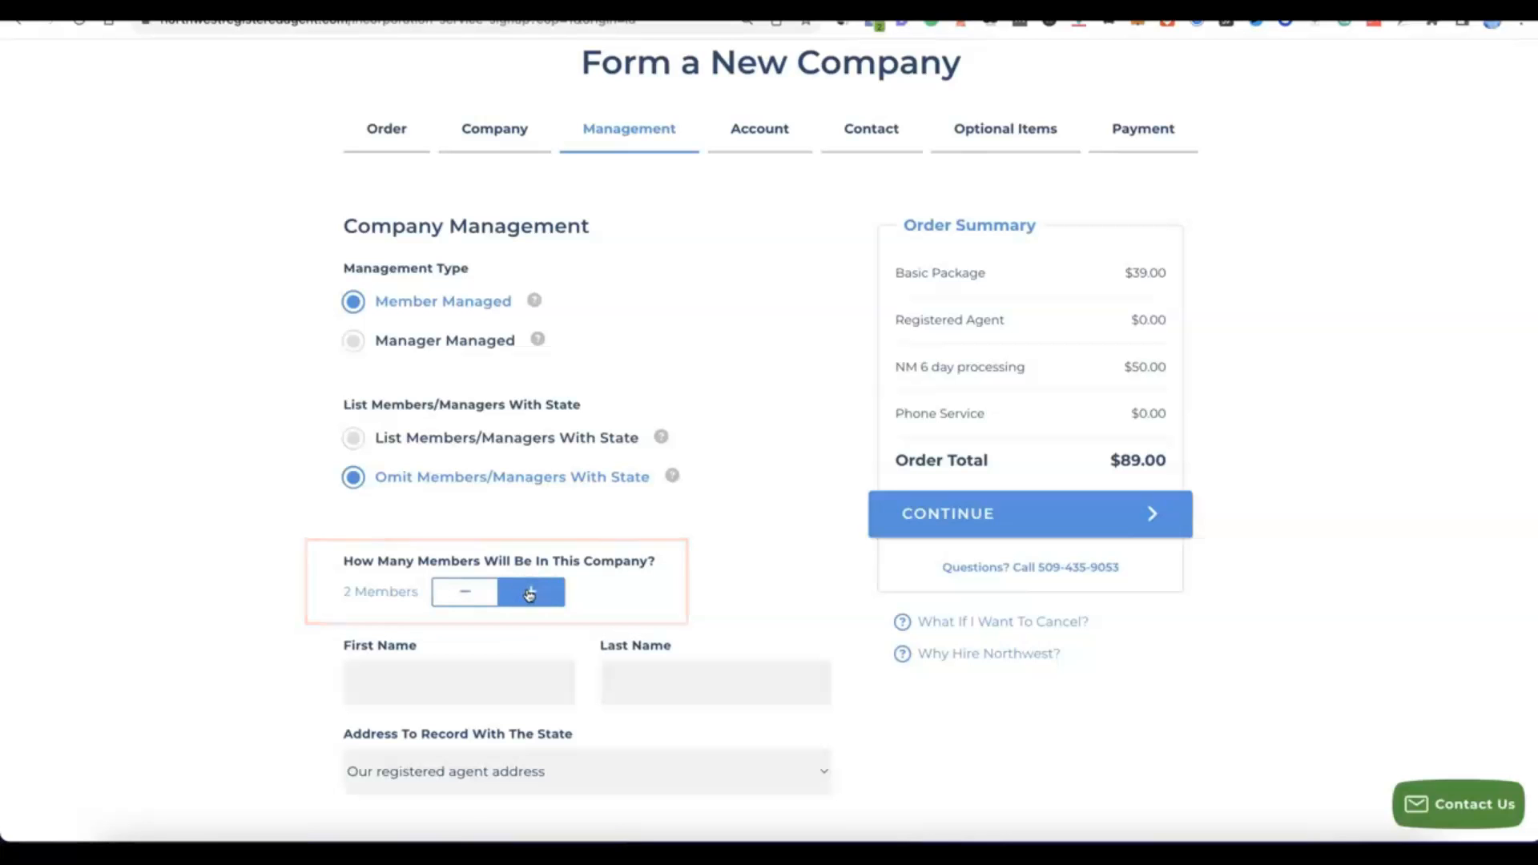
{"action": "scroll", "coordinate": [528, 595], "scroll_direction": "down", "scroll_amount": 1}
{"action": "scroll", "coordinate": [521, 593], "scroll_direction": "down", "scroll_amount": 4}
{"action": "scroll", "coordinate": [517, 591], "scroll_direction": "up", "scroll_amount": 1}
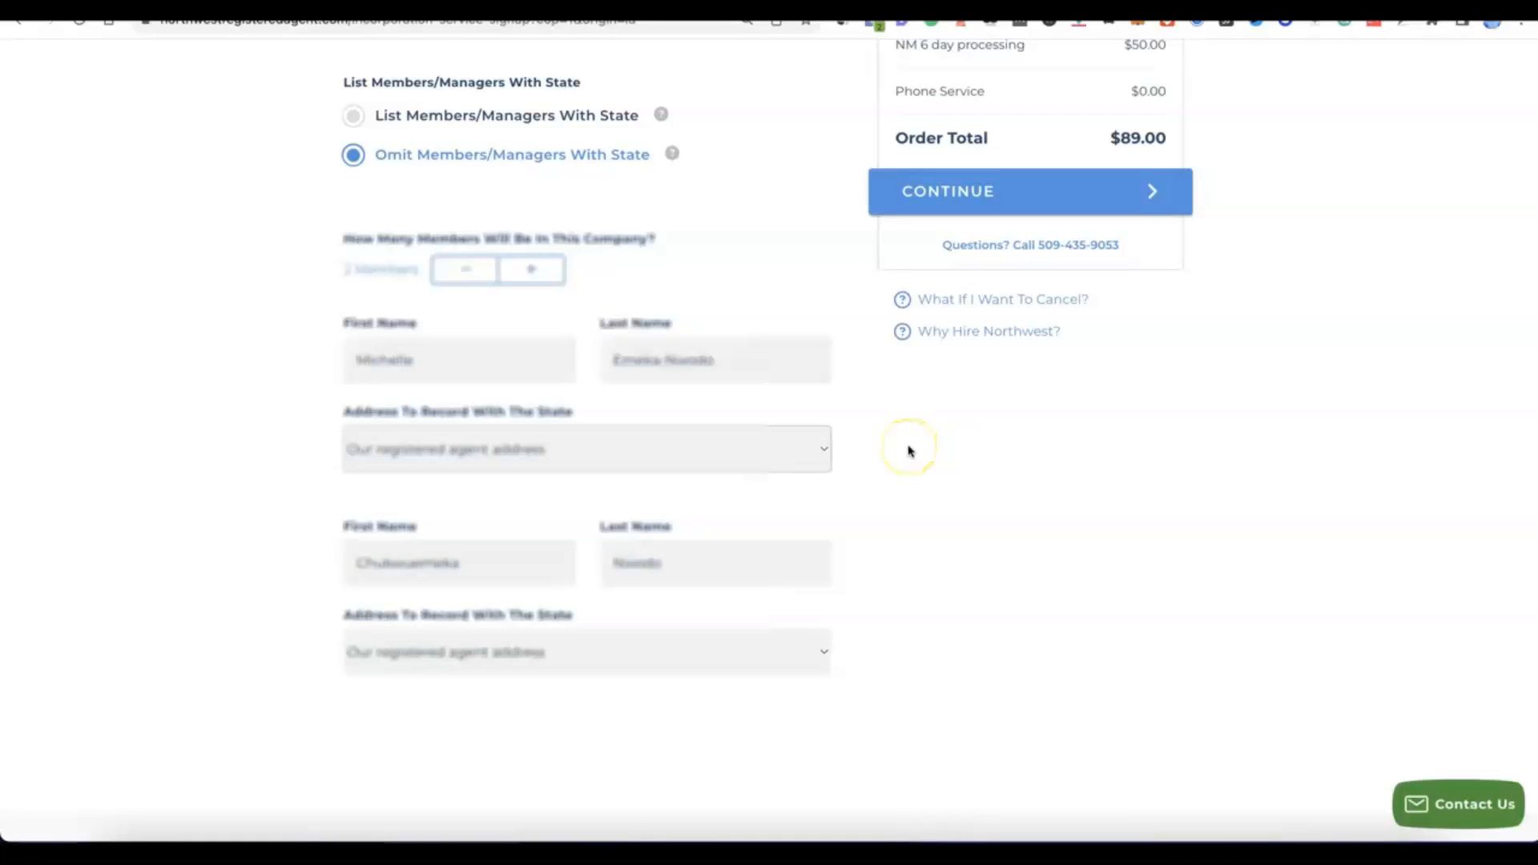
{"action": "scroll", "coordinate": [911, 475], "scroll_direction": "up", "scroll_amount": 2}
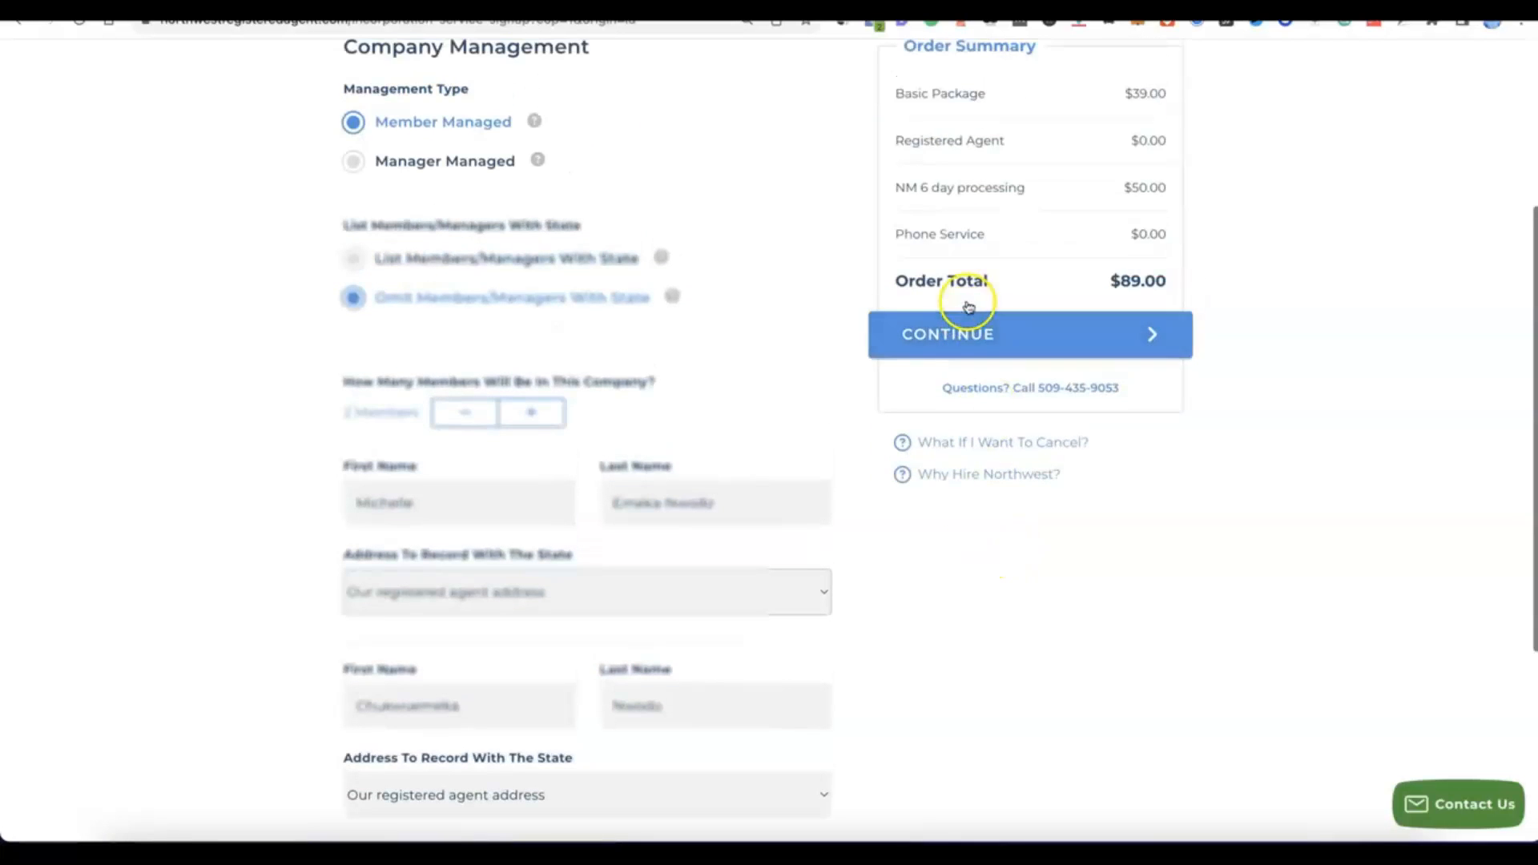
{"action": "left_click", "coordinate": [962, 335]}
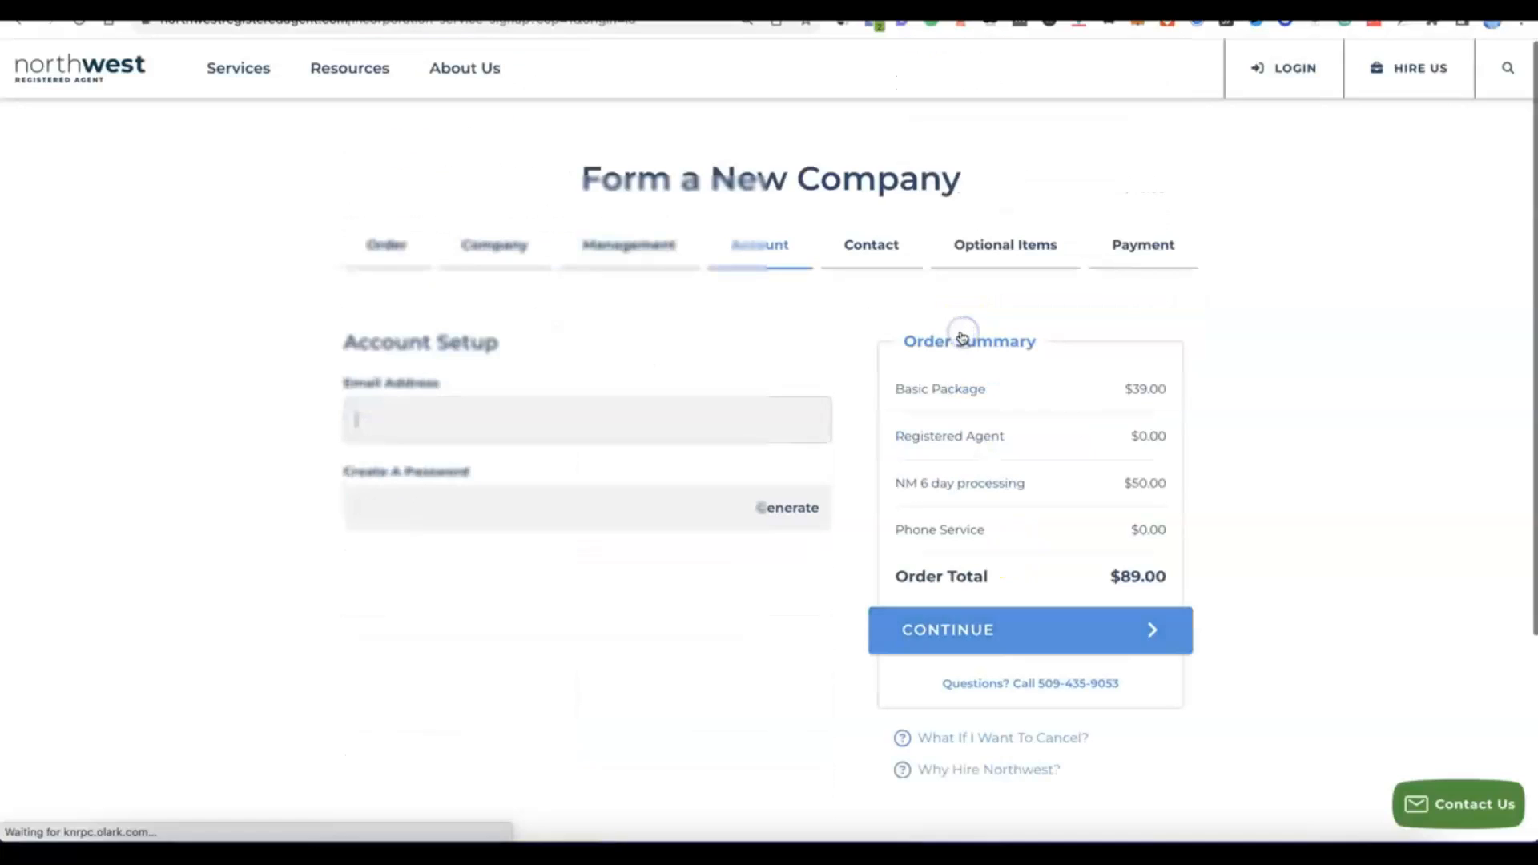
Enter the account email address, generate an account password, and continue to the contact details.
{"action": "left_click", "coordinate": [948, 331]}
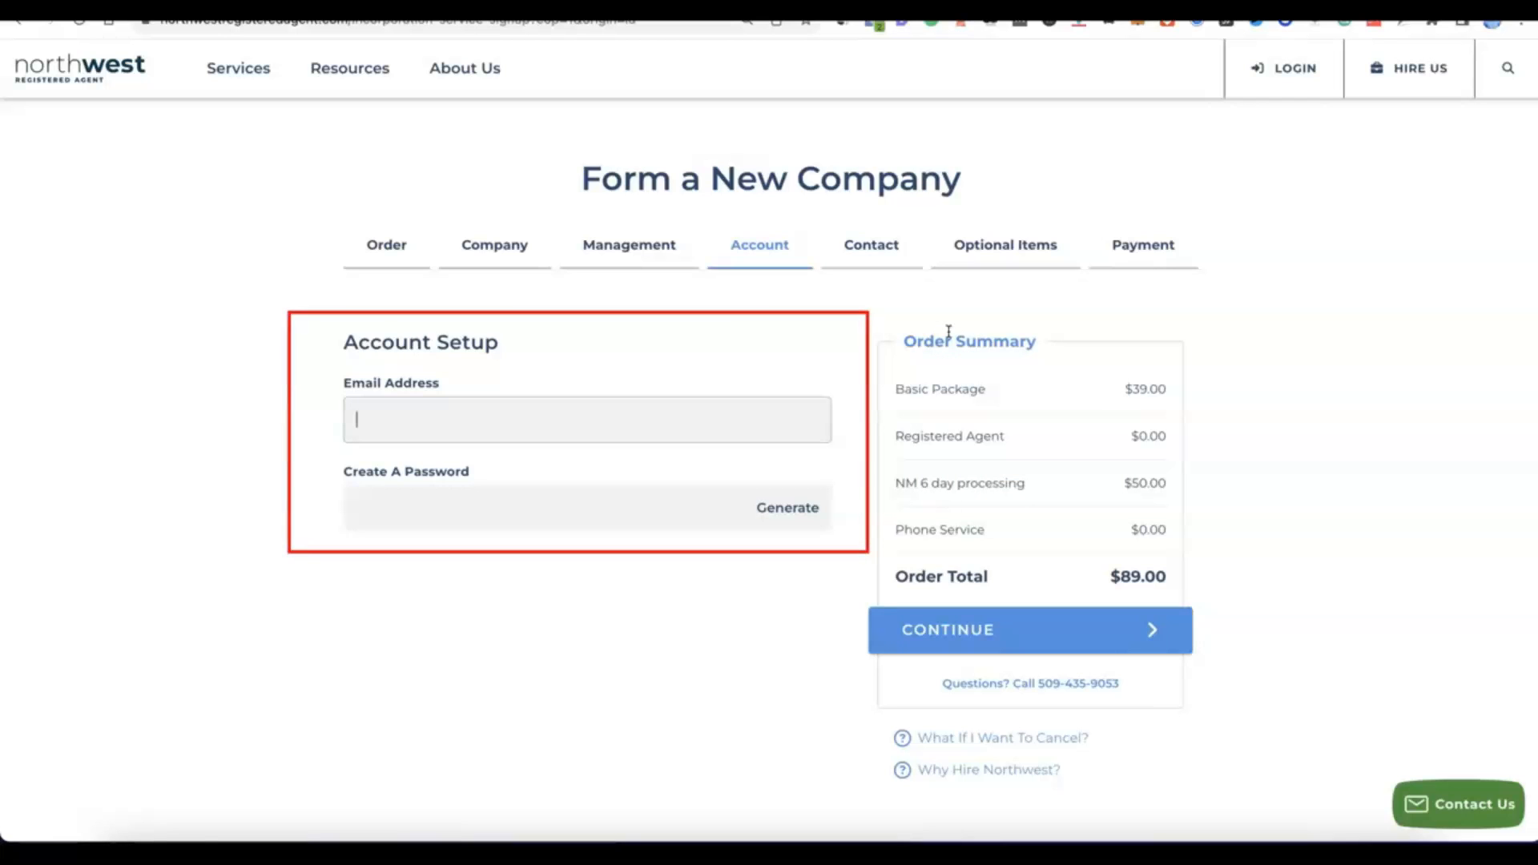
{"action": "left_click", "coordinate": [523, 406]}
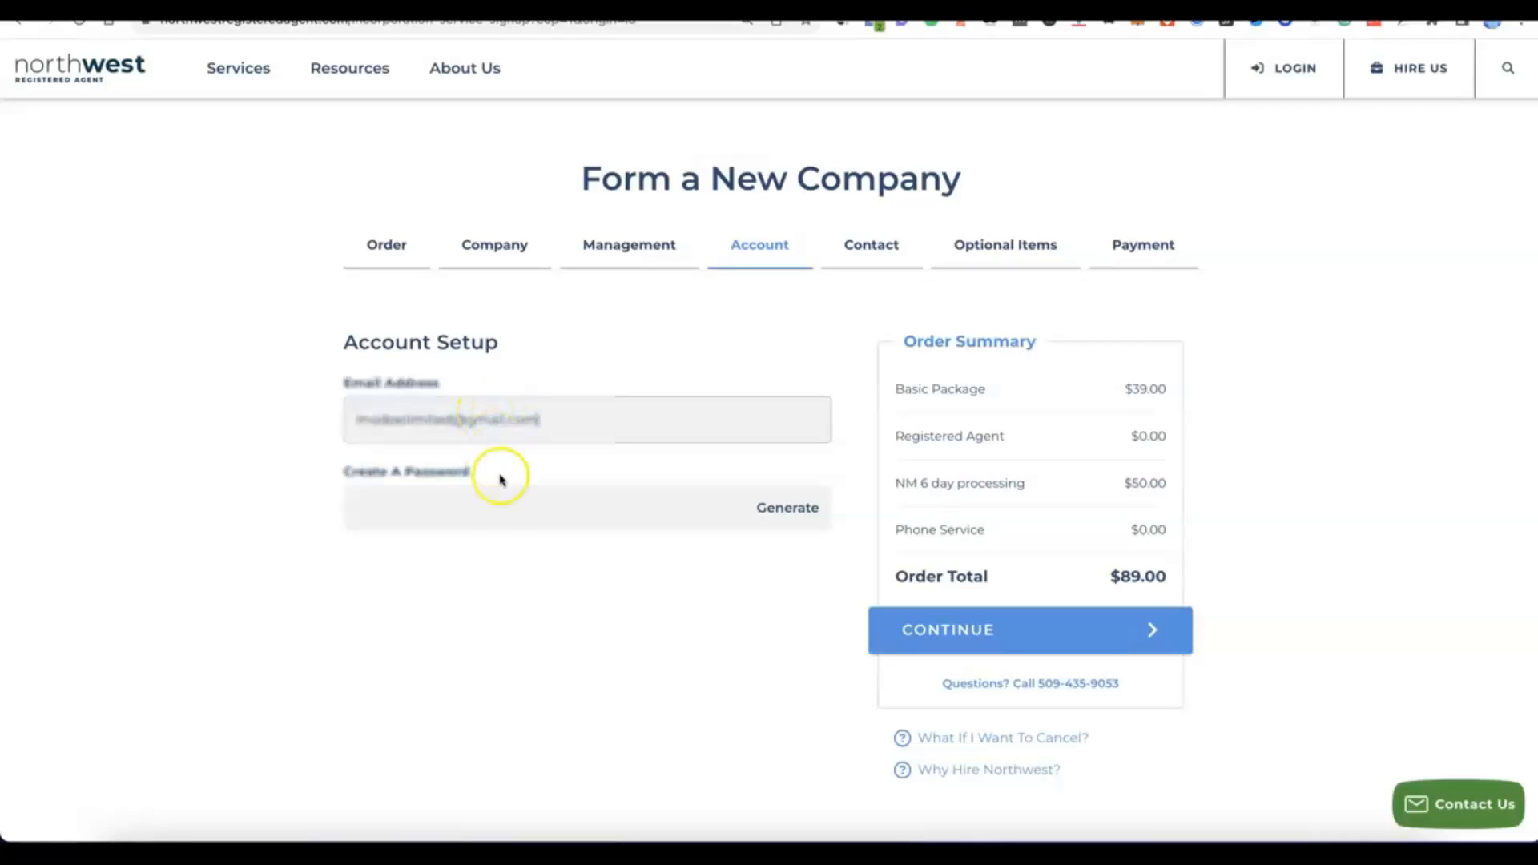
{"action": "left_click", "coordinate": [494, 506]}
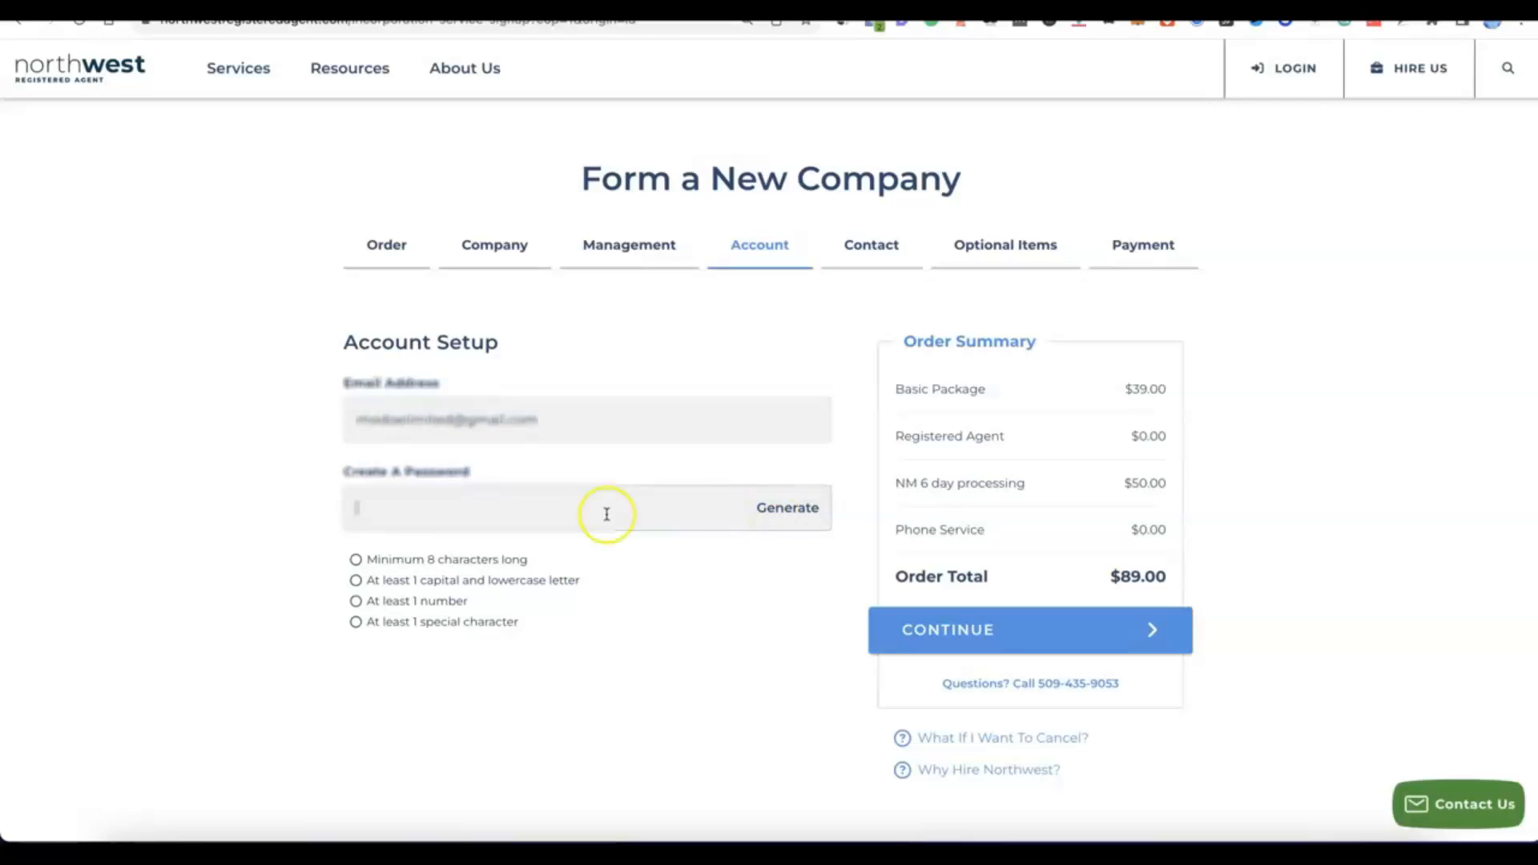
{"action": "left_click", "coordinate": [793, 509]}
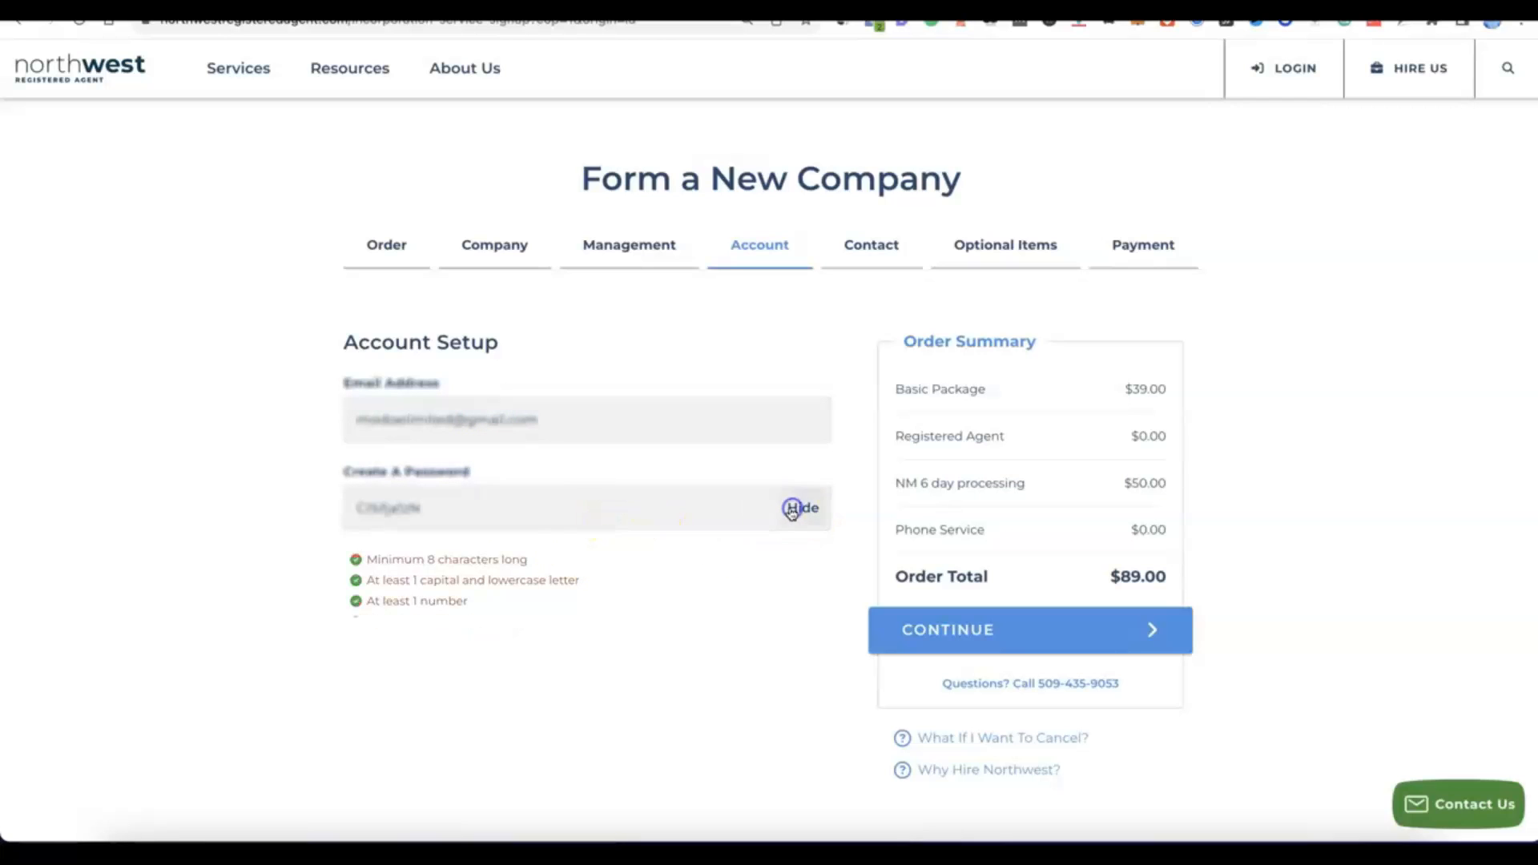
{"action": "left_click", "coordinate": [557, 577]}
{"action": "scroll", "coordinate": [557, 576], "scroll_direction": "down", "scroll_amount": 1}
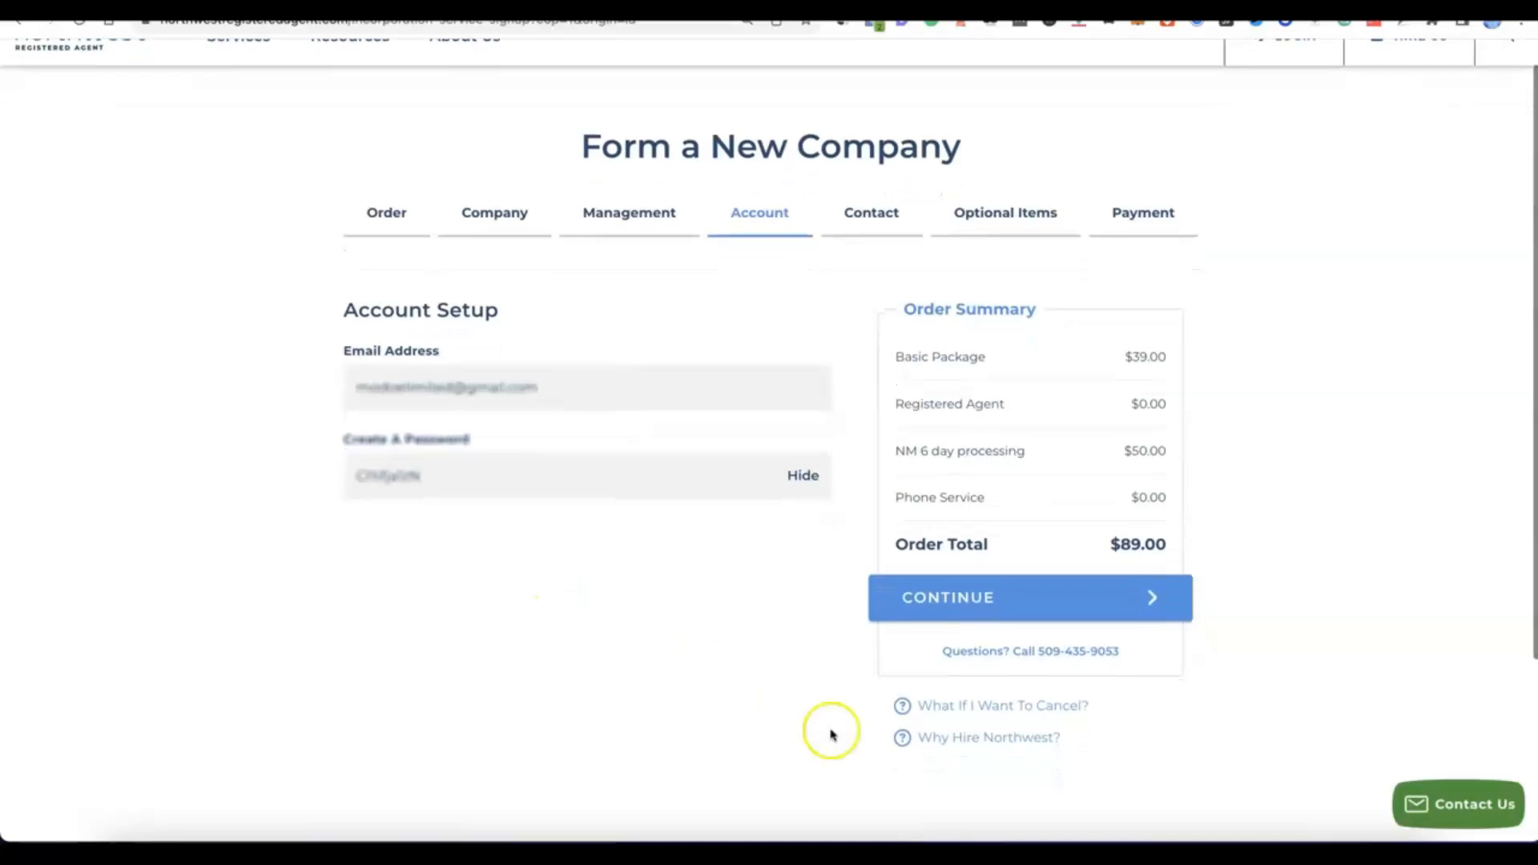
{"action": "left_click", "coordinate": [983, 618]}
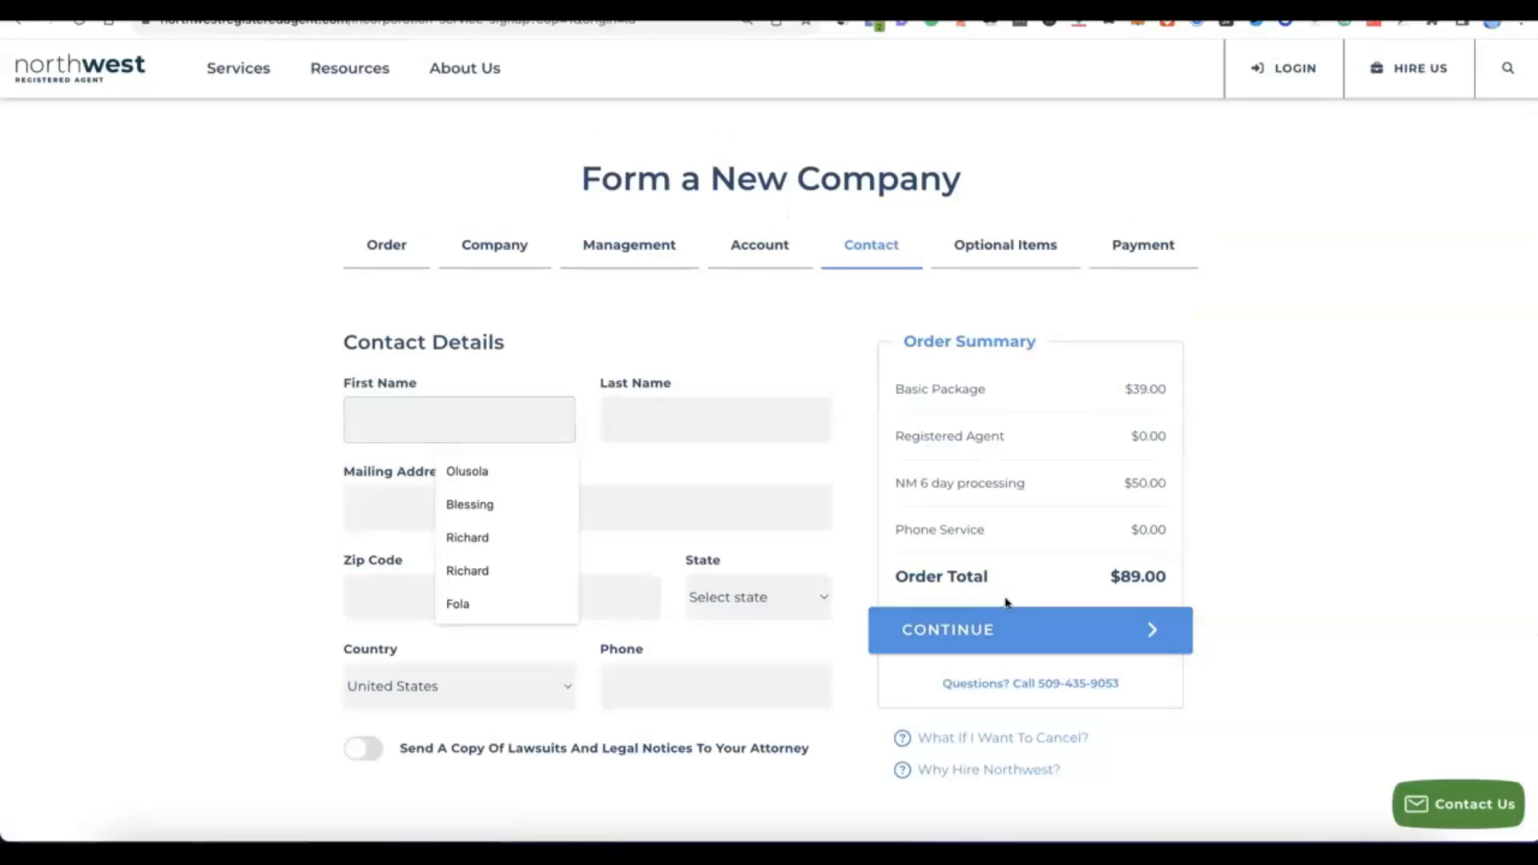
Fill in the contact's name, mailing address, country and phone number, and continue to the optional items.
{"action": "left_click", "coordinate": [244, 375]}
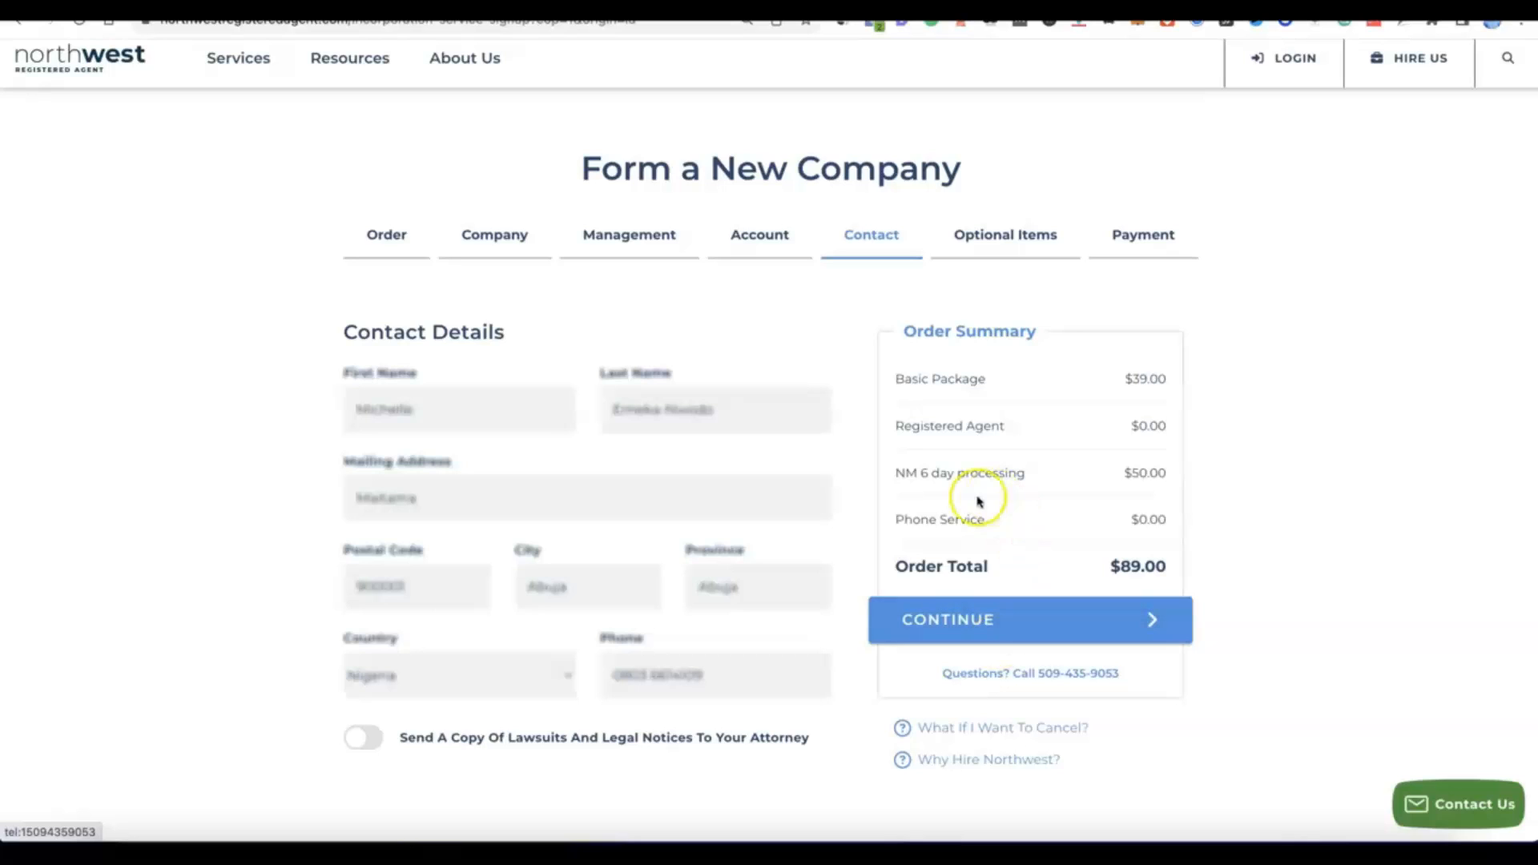
{"action": "left_click", "coordinate": [957, 633]}
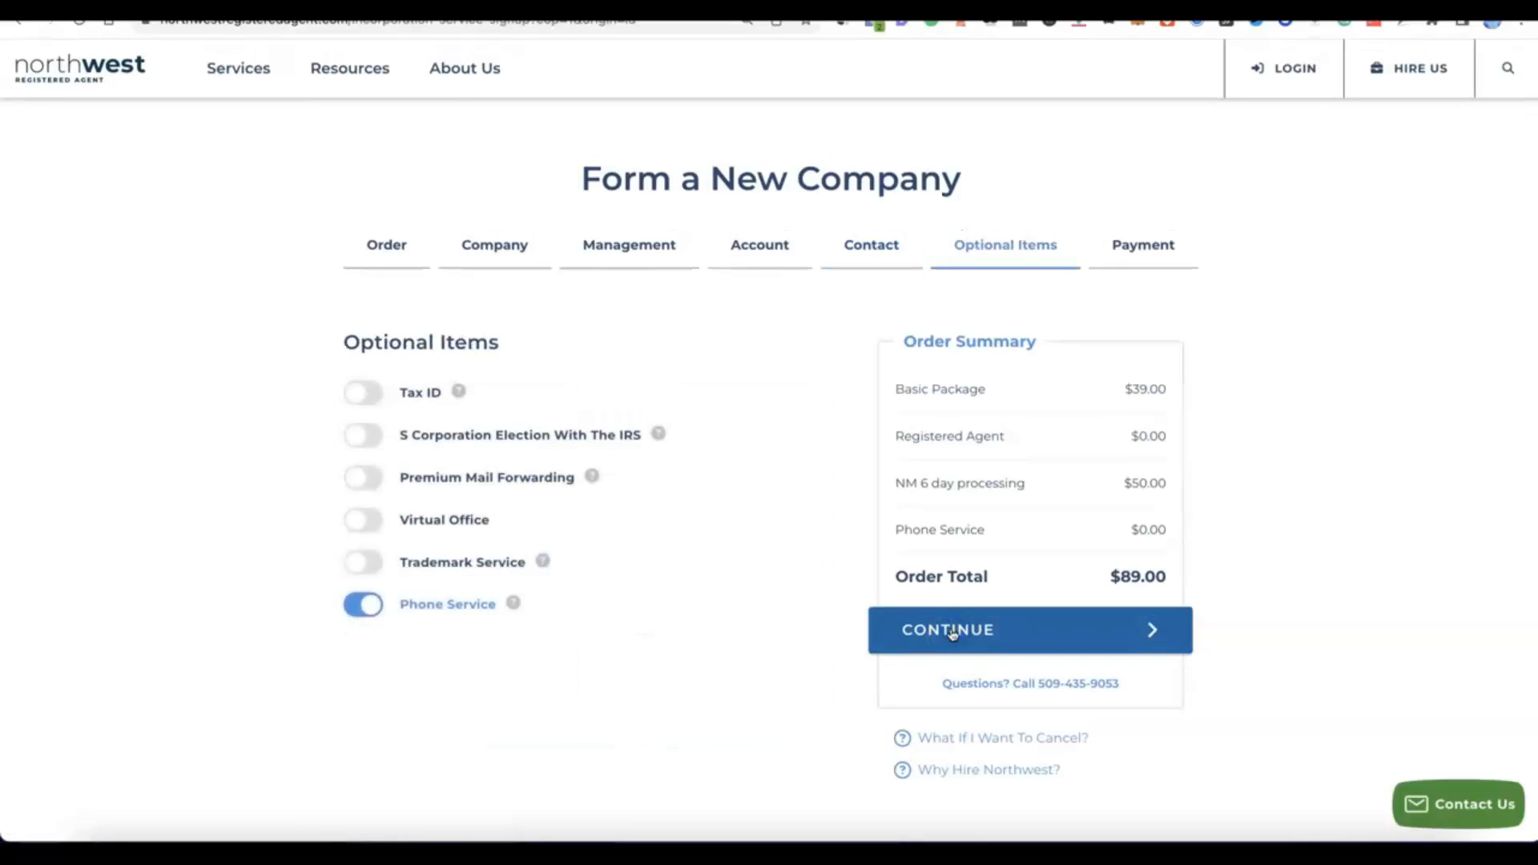
Turn off the Phone Service optional item.
{"action": "left_click", "coordinate": [570, 607]}
{"action": "left_click", "coordinate": [372, 608]}
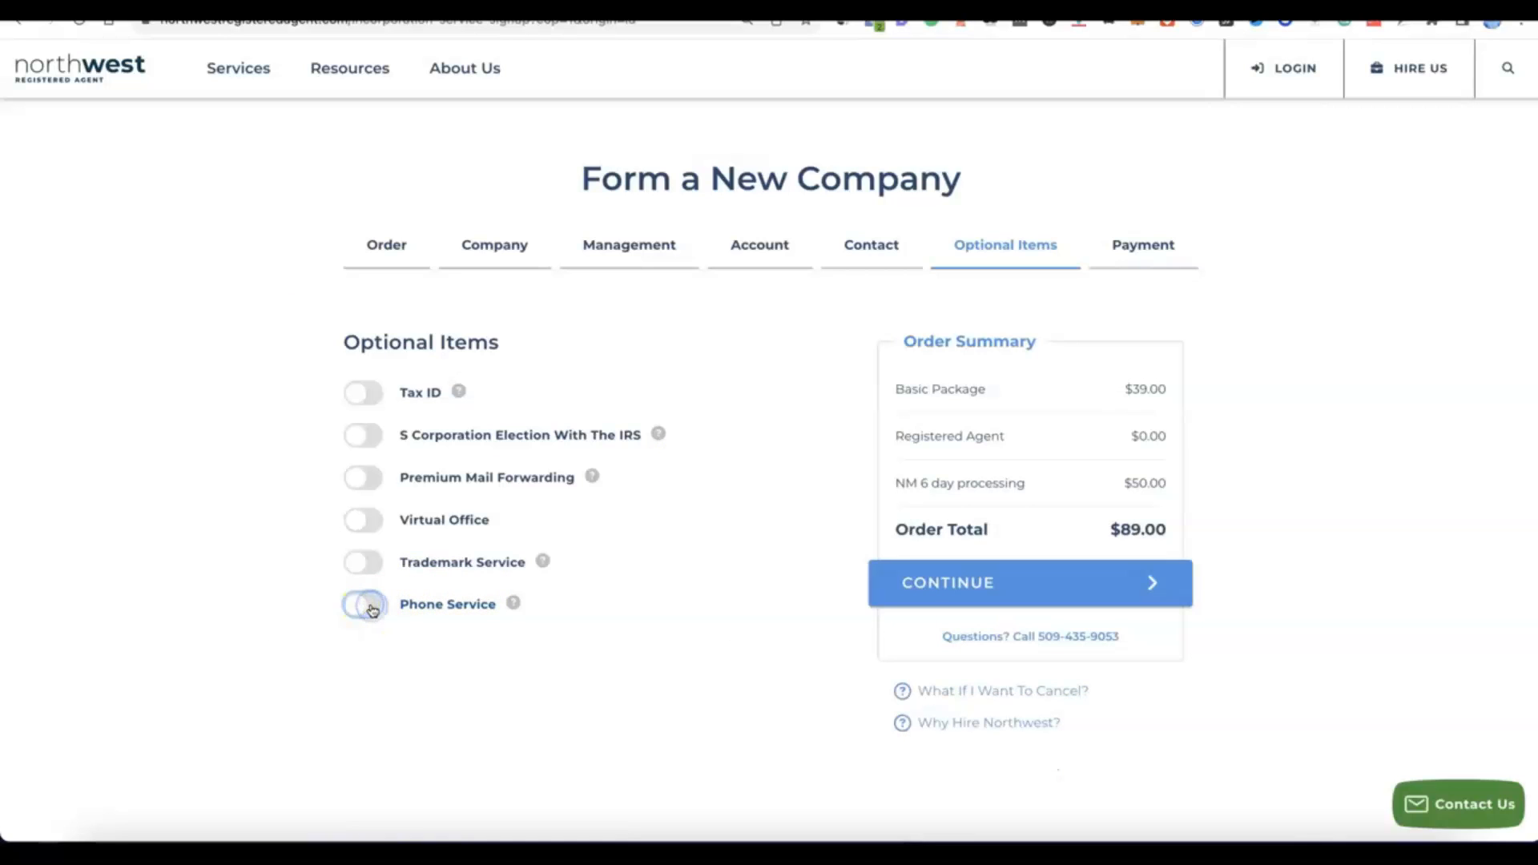
{"action": "left_click", "coordinate": [355, 606]}
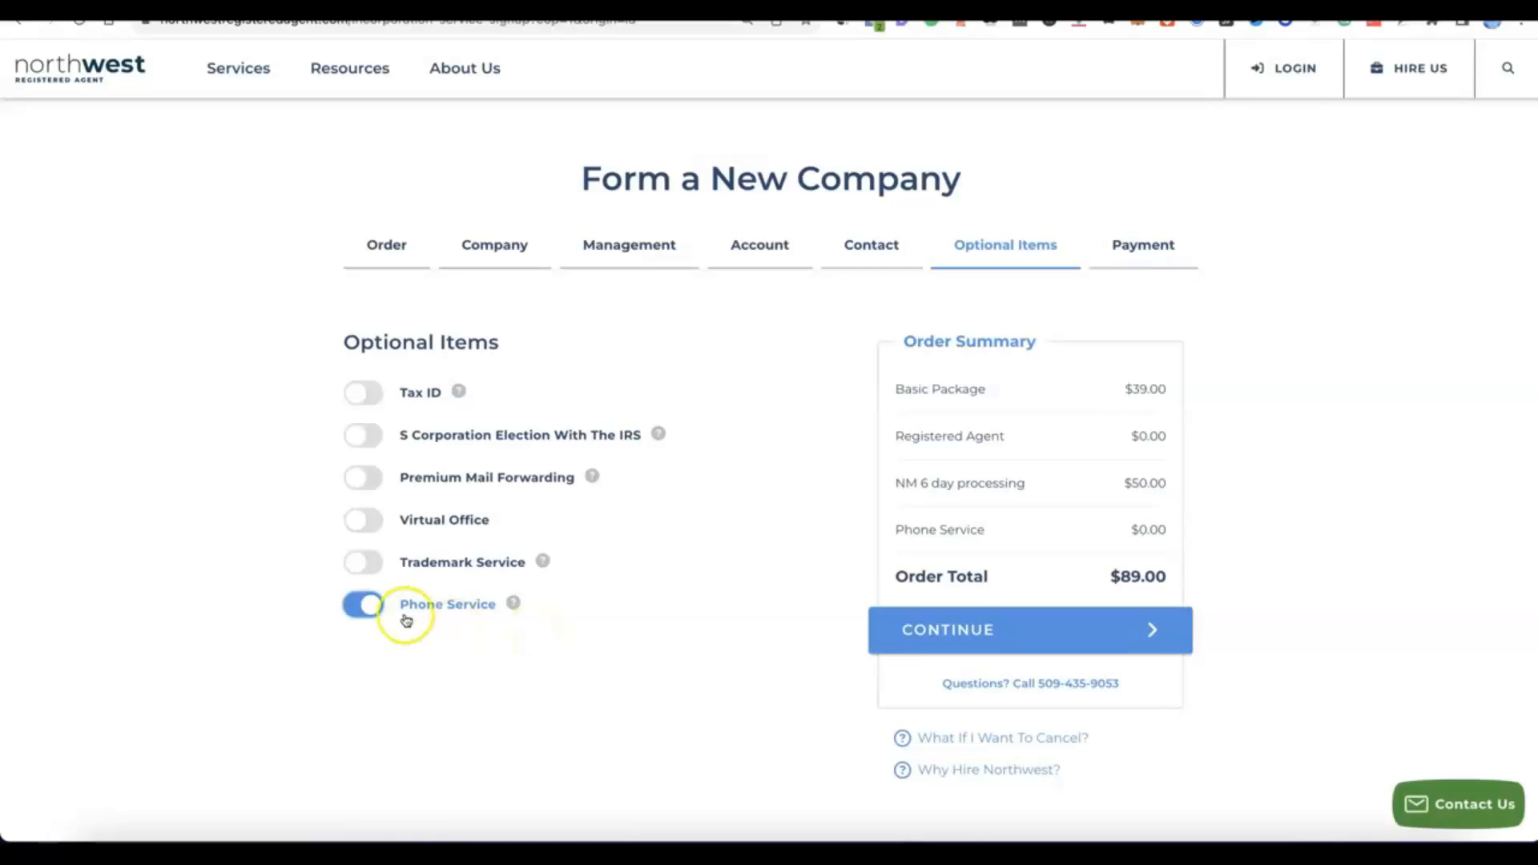
{"action": "left_click", "coordinate": [370, 610]}
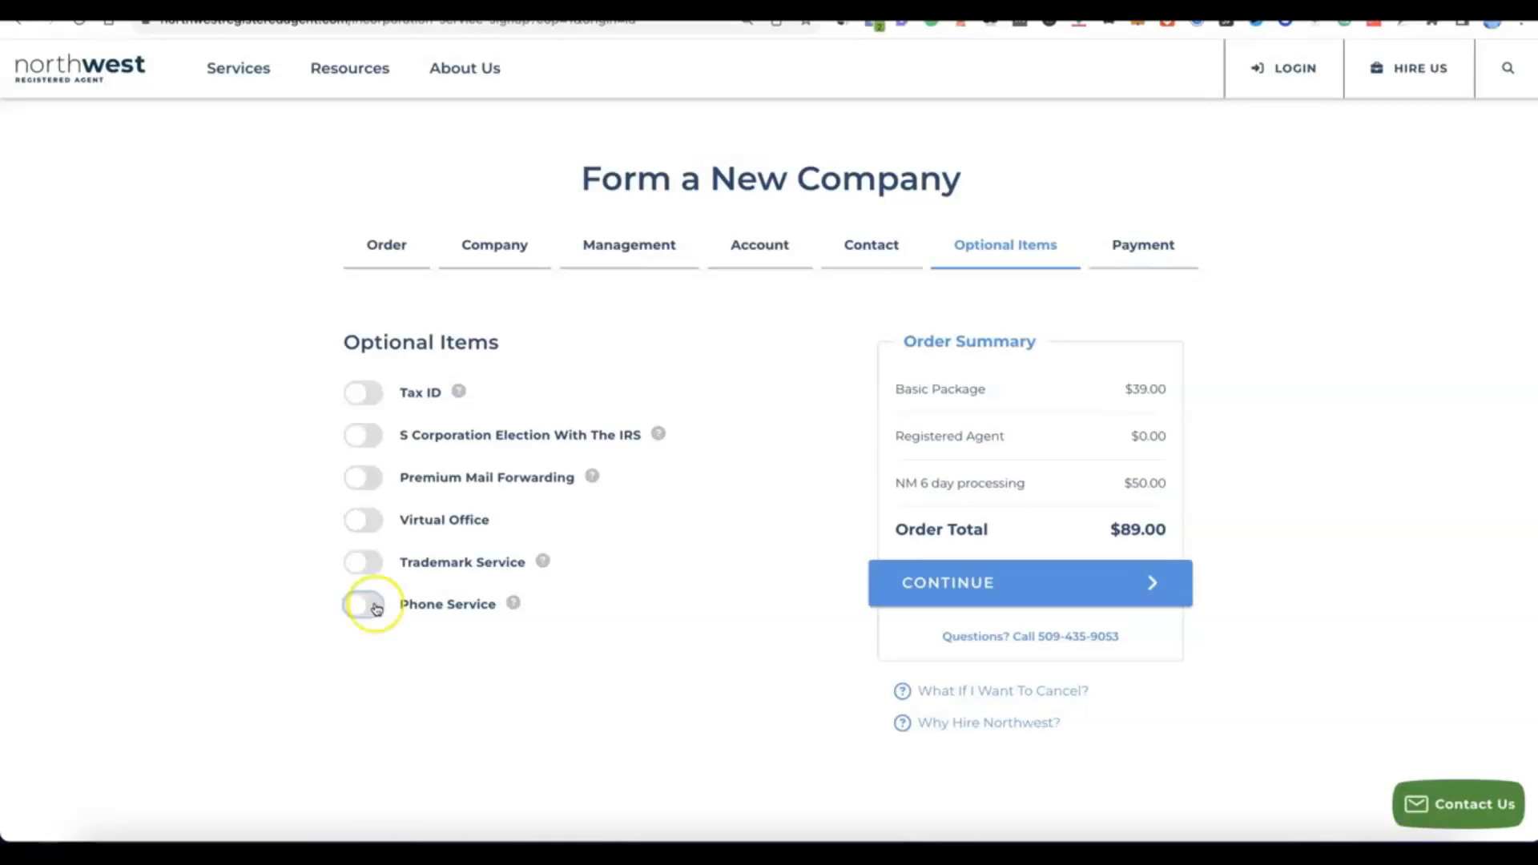
Add the Tax ID optional item with the Do NOT Have Social Security Number option.
{"action": "left_click", "coordinate": [355, 392]}
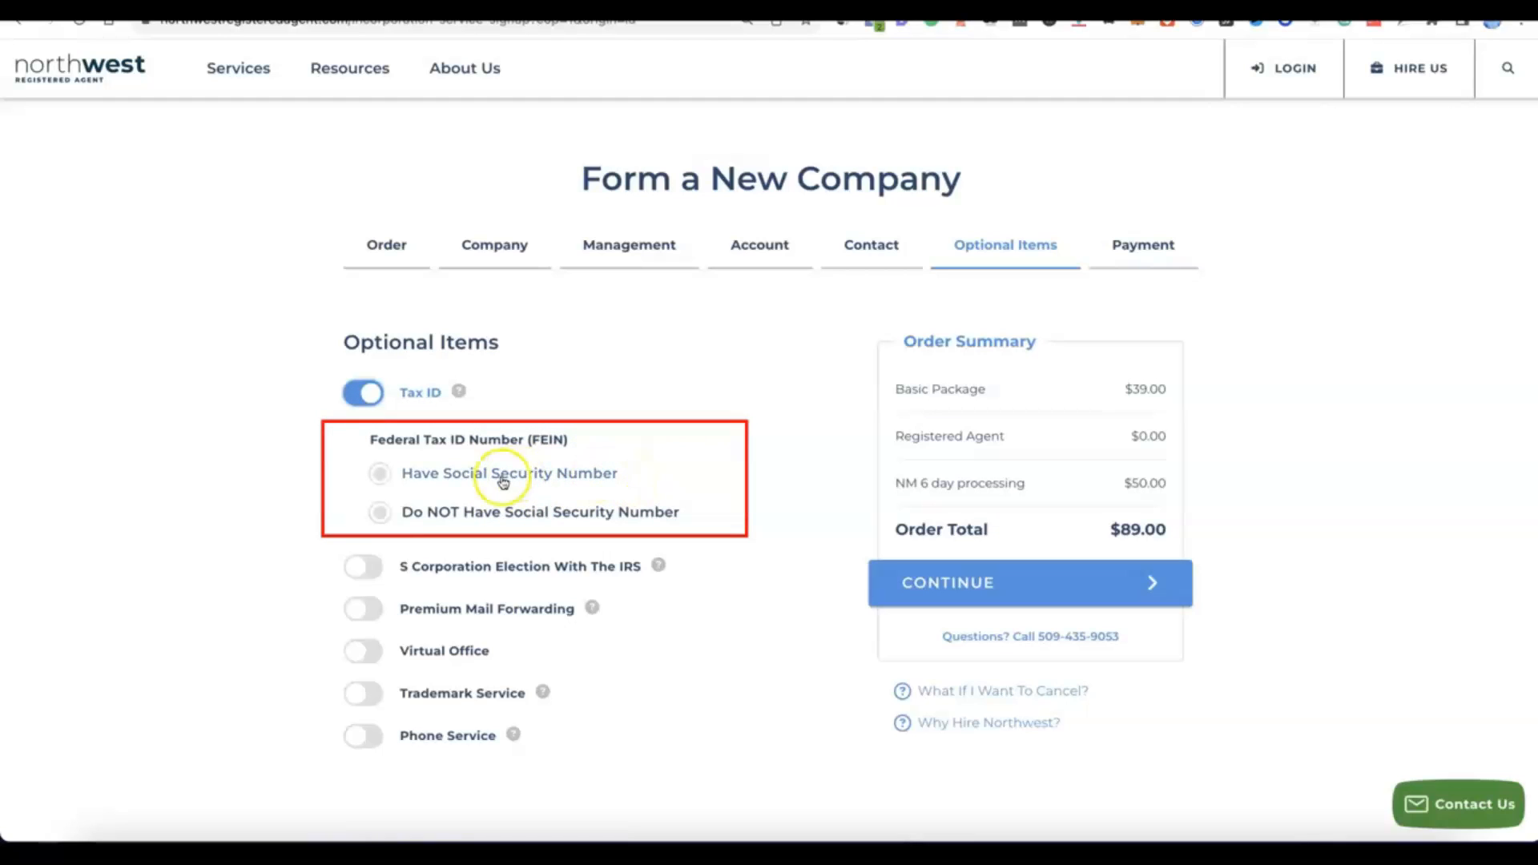
{"action": "left_click", "coordinate": [382, 472]}
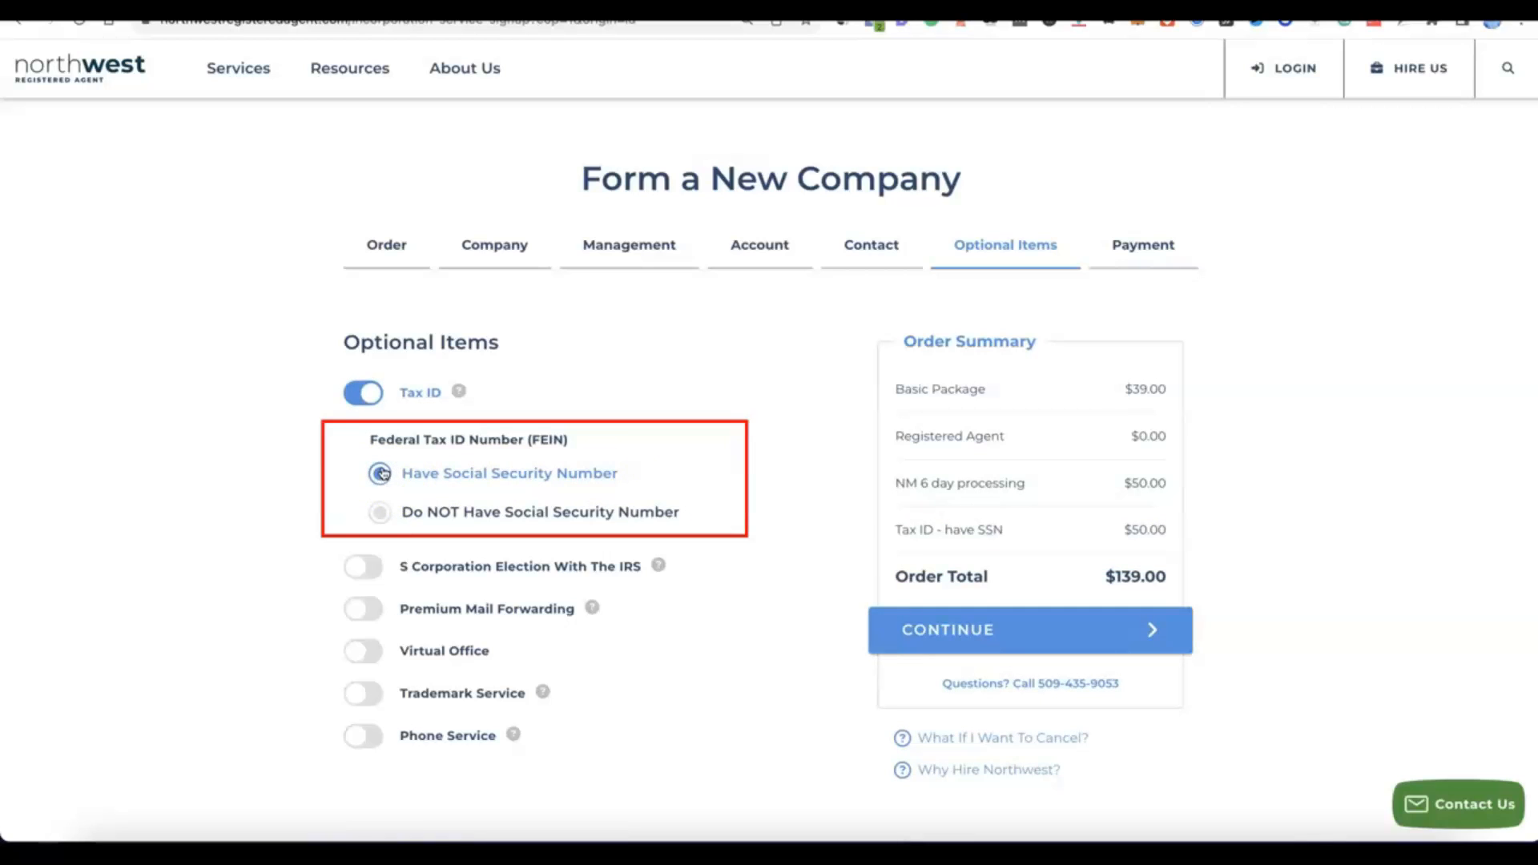
{"action": "left_click", "coordinate": [373, 514]}
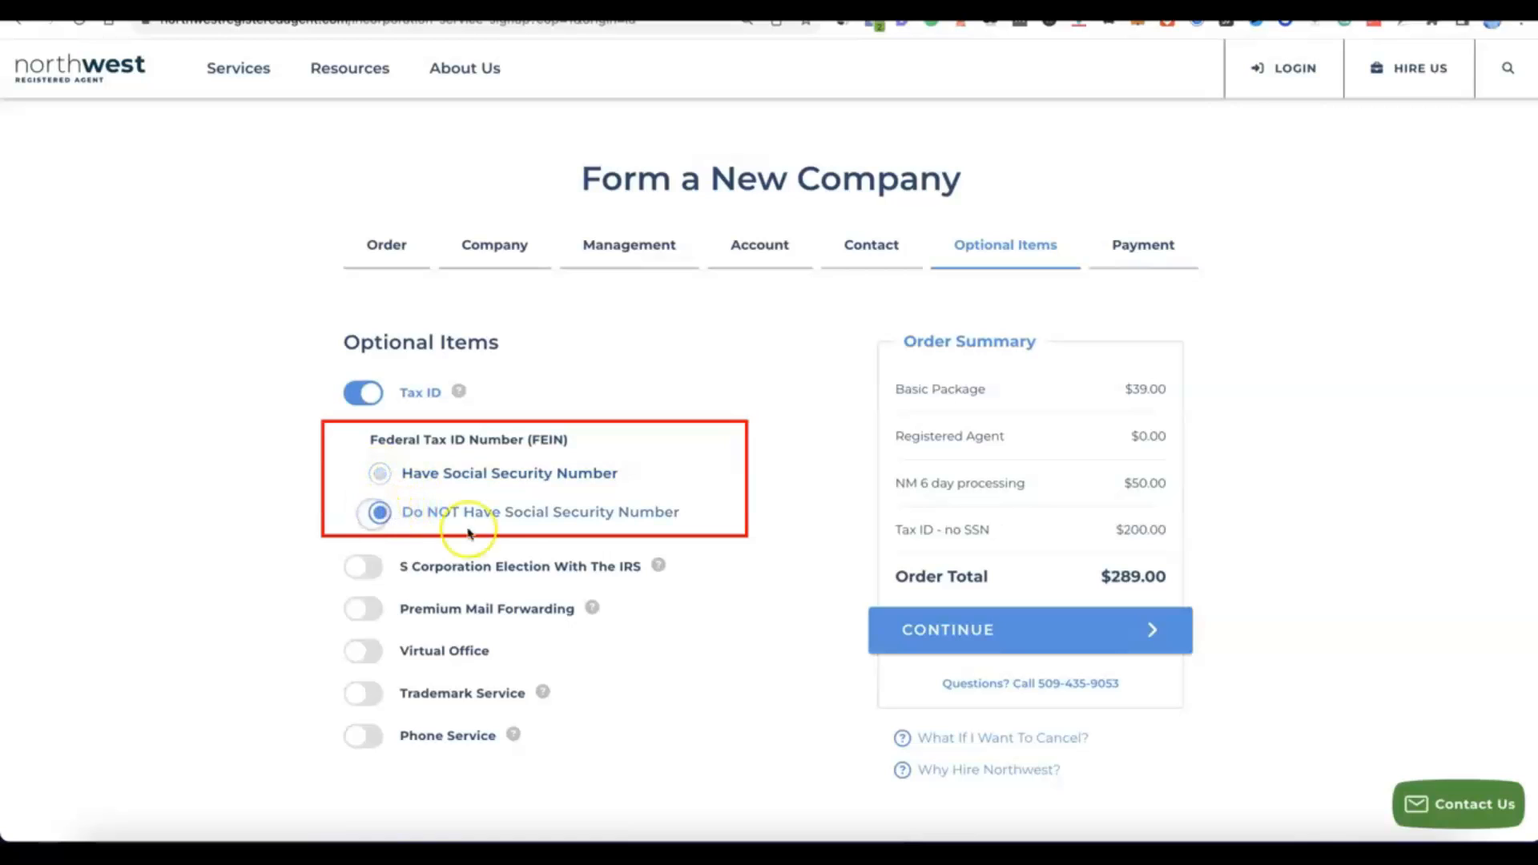
{"action": "left_click", "coordinate": [519, 523]}
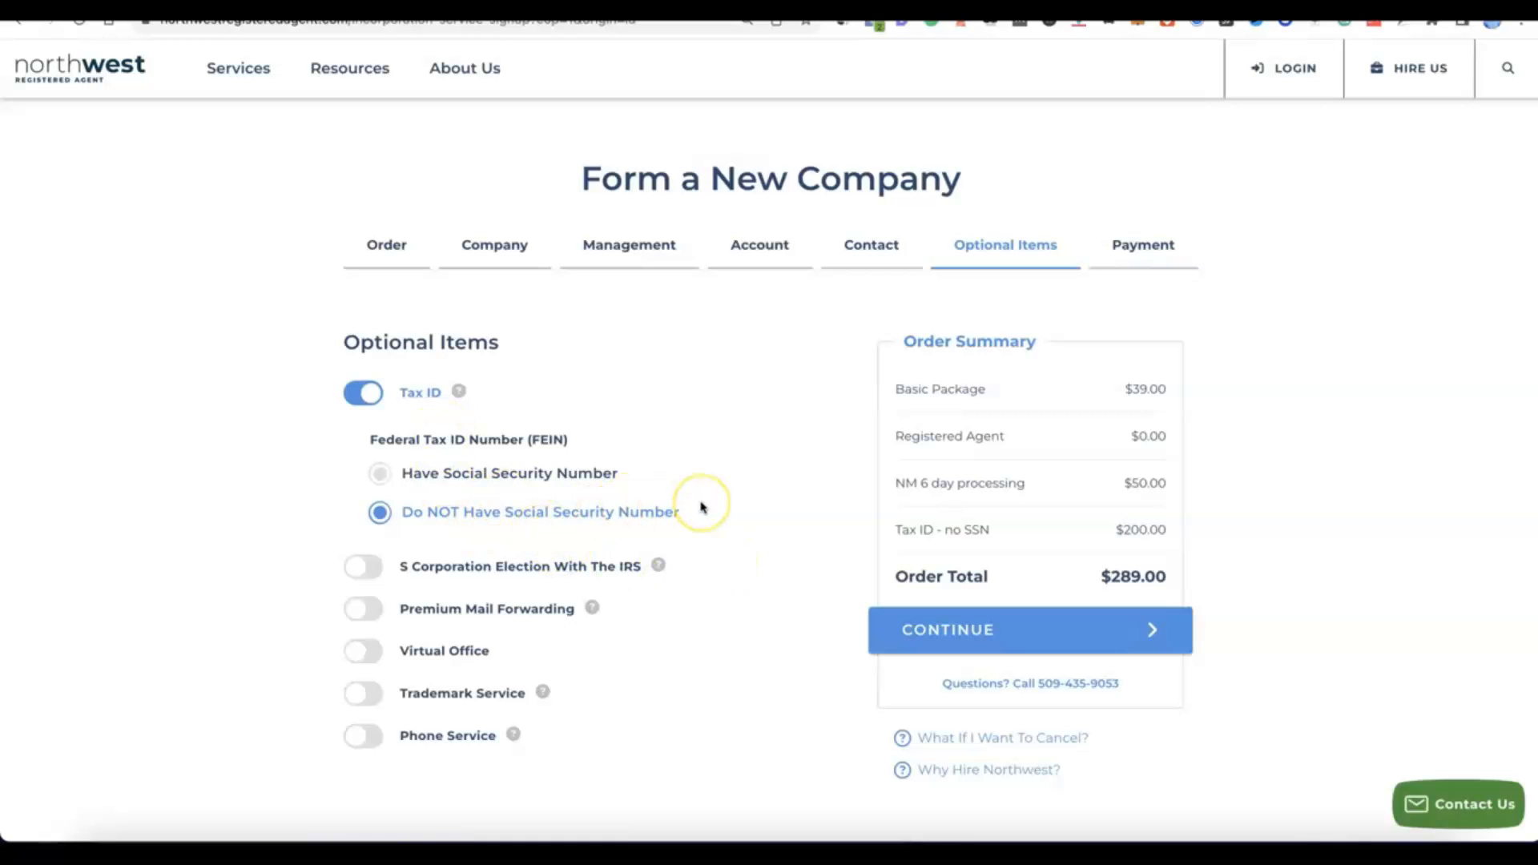
{"action": "scroll", "coordinate": [702, 506], "scroll_direction": "down", "scroll_amount": 2}
{"action": "scroll", "coordinate": [702, 506], "scroll_direction": "up", "scroll_amount": 1}
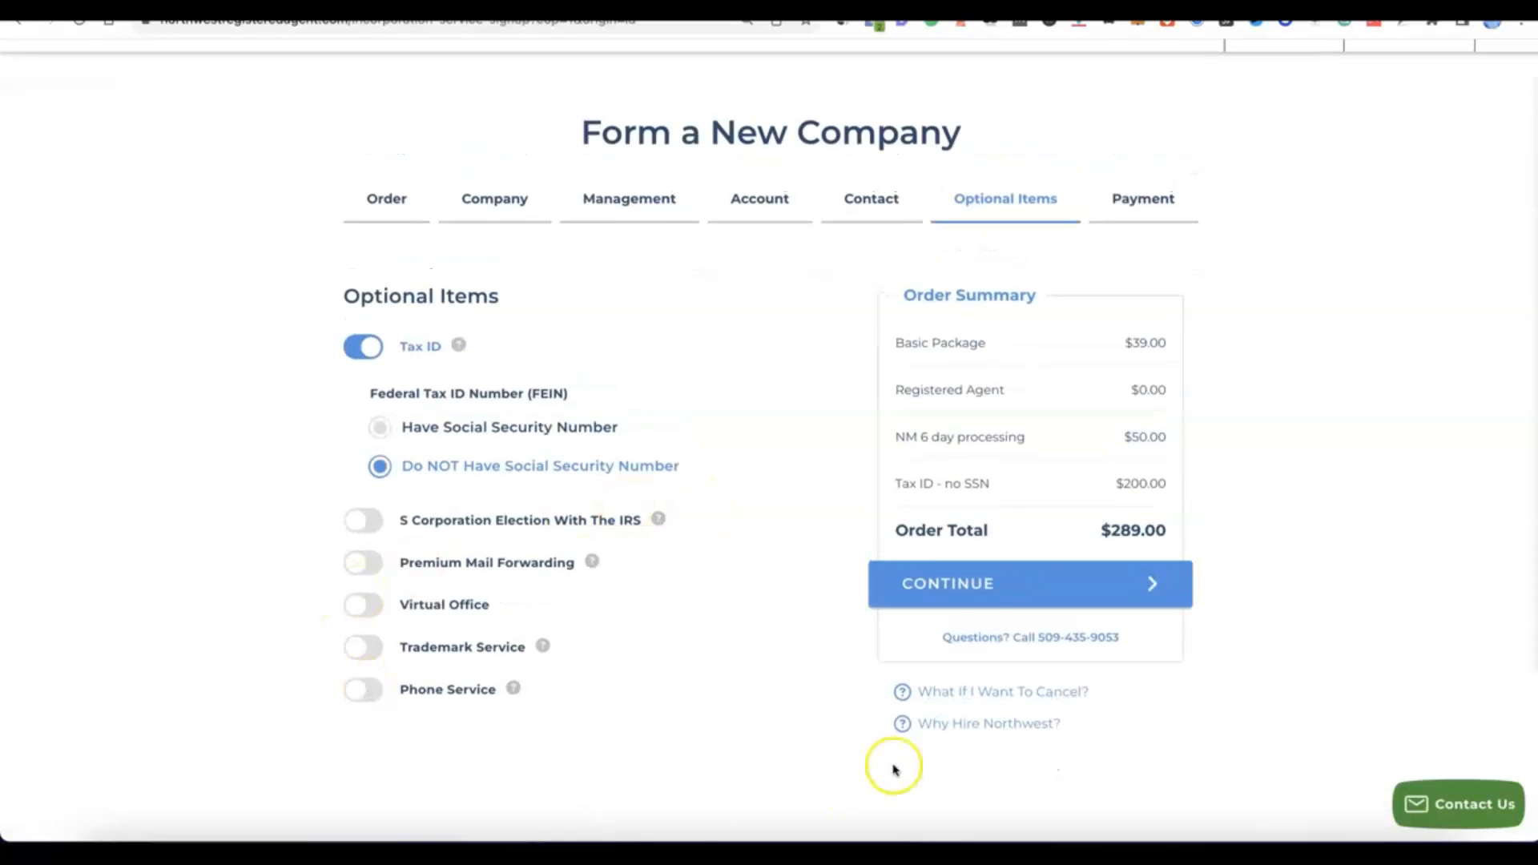
Continue to payment, fill in the cardholder name, card number, expiration date and CVV, and place the order.
{"action": "left_click", "coordinate": [971, 587]}
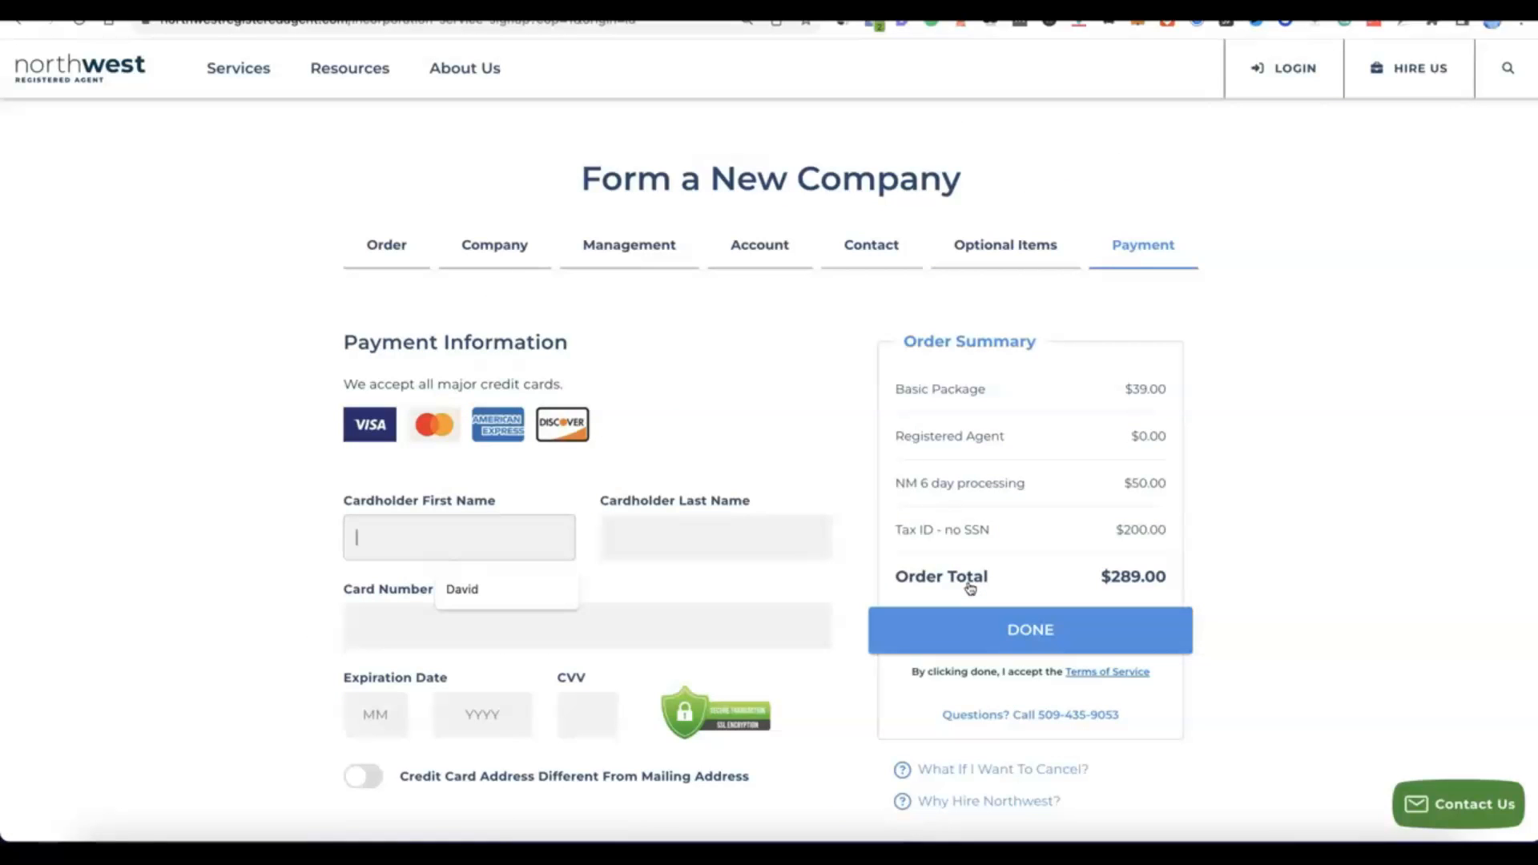
{"action": "scroll", "coordinate": [970, 589], "scroll_direction": "down", "scroll_amount": 2}
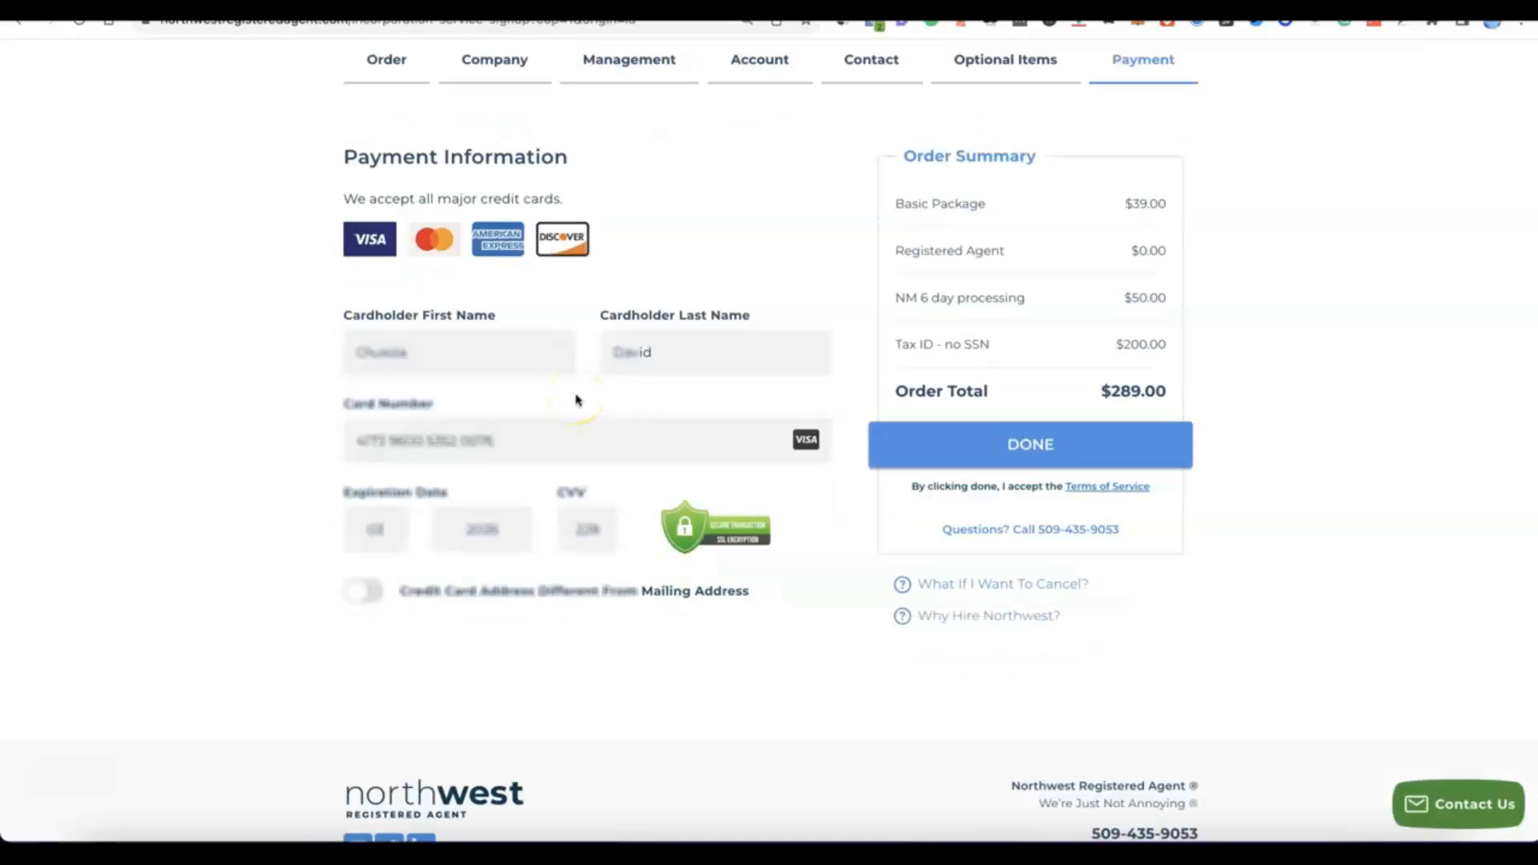
{"action": "left_click", "coordinate": [978, 447]}
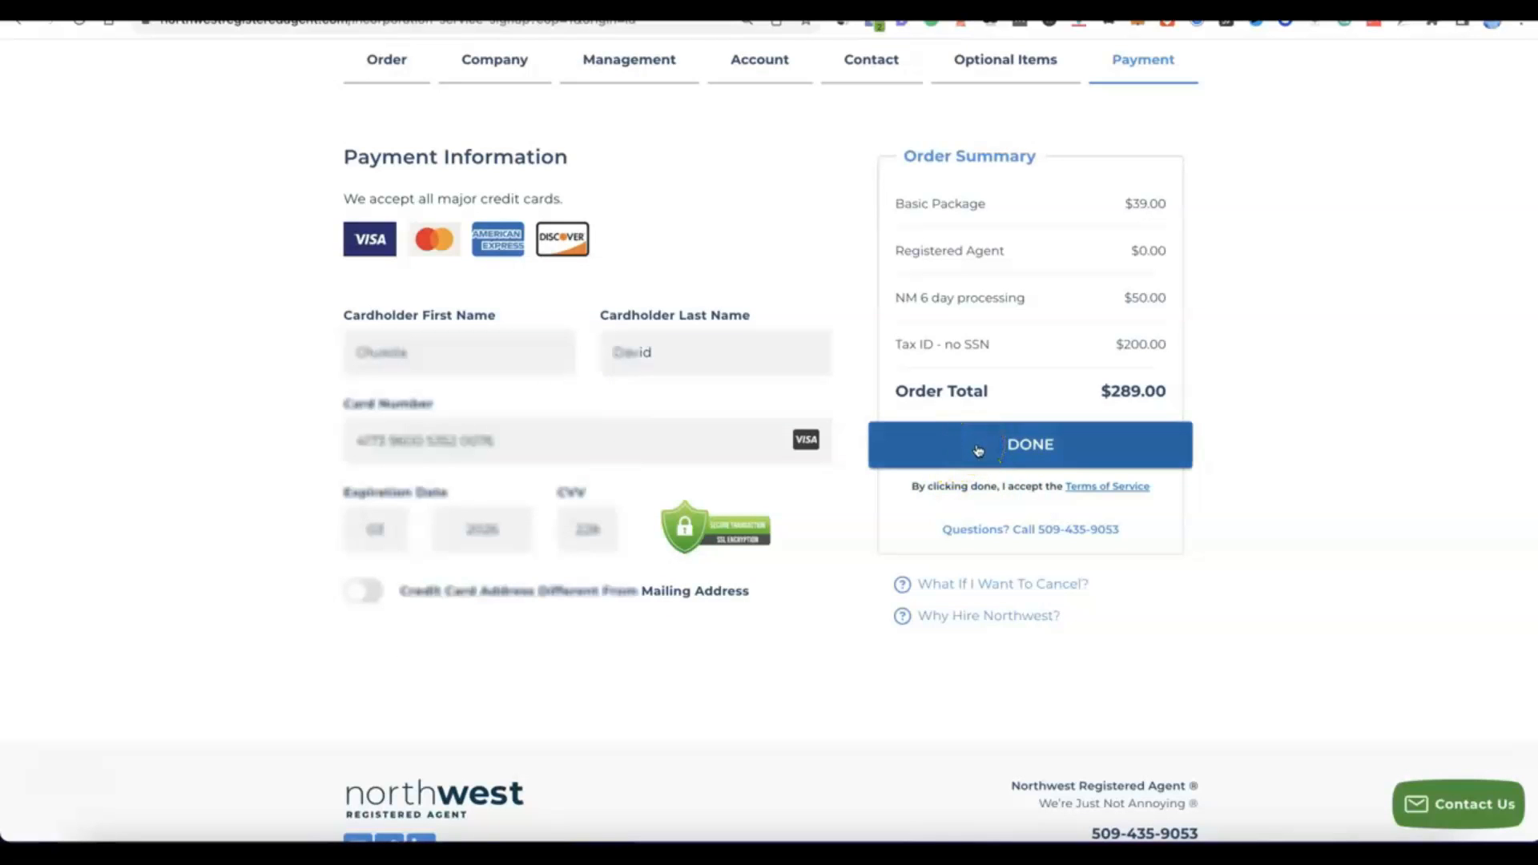
{"action": "left_click", "coordinate": [984, 446]}
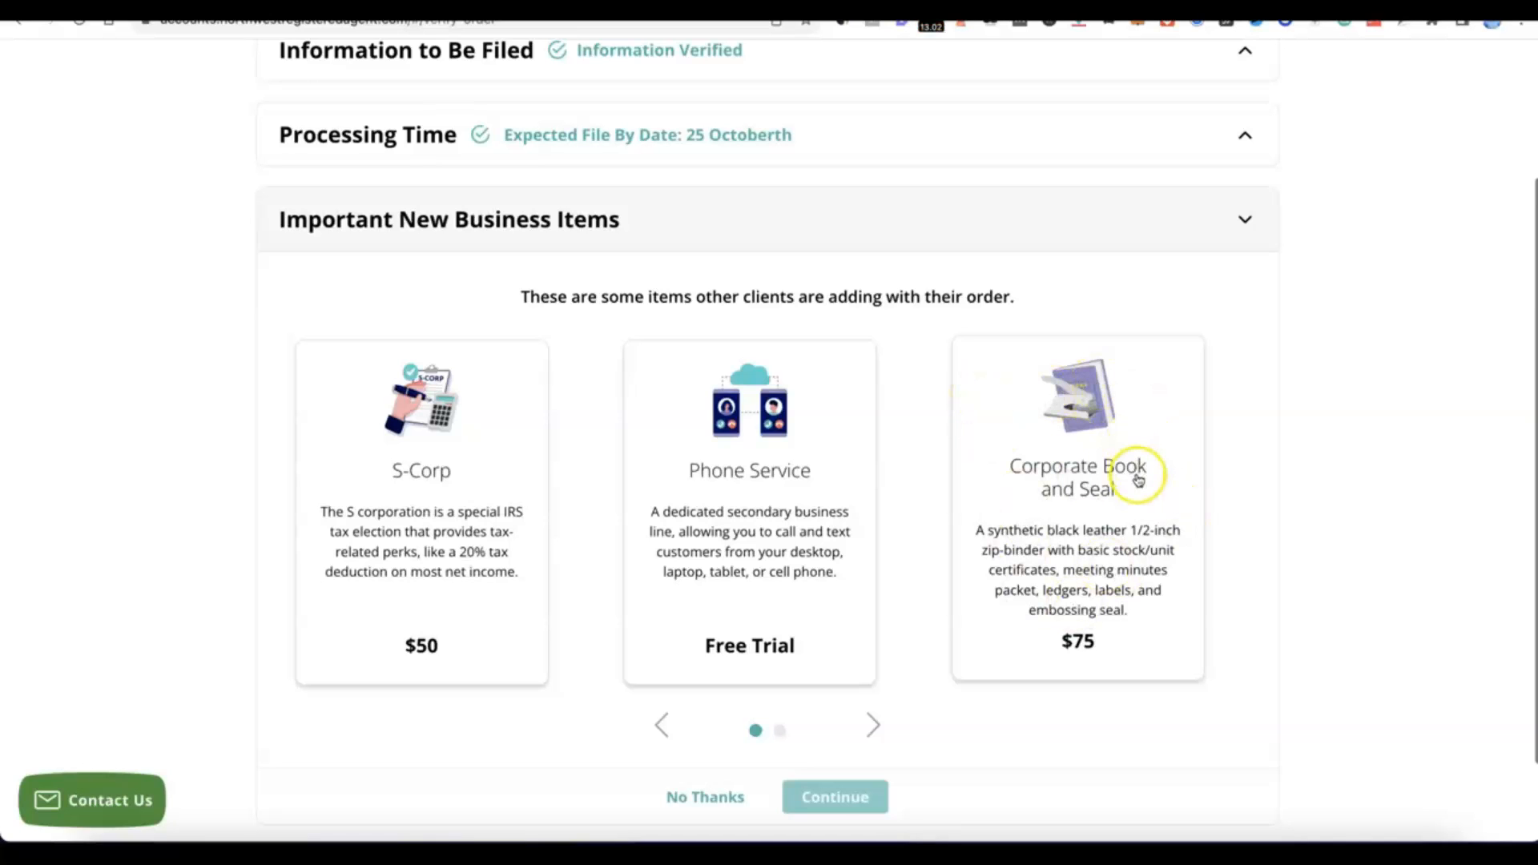
Decline the additional new business items and submit the verified Modoe order for filing.
{"action": "scroll", "coordinate": [935, 432], "scroll_direction": "down", "scroll_amount": 1}
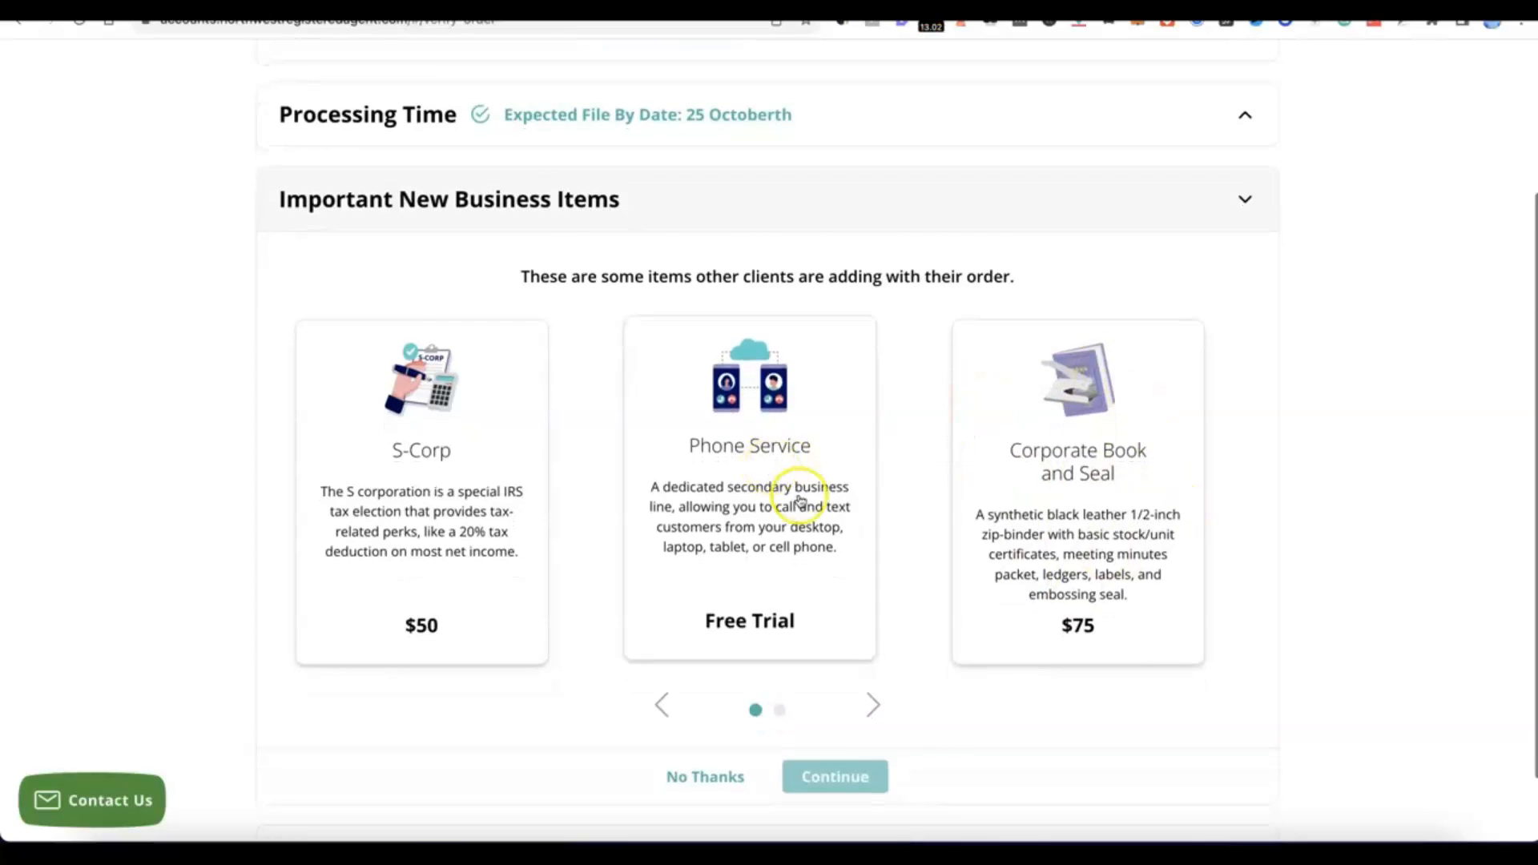
{"action": "scroll", "coordinate": [800, 491], "scroll_direction": "down", "scroll_amount": 2}
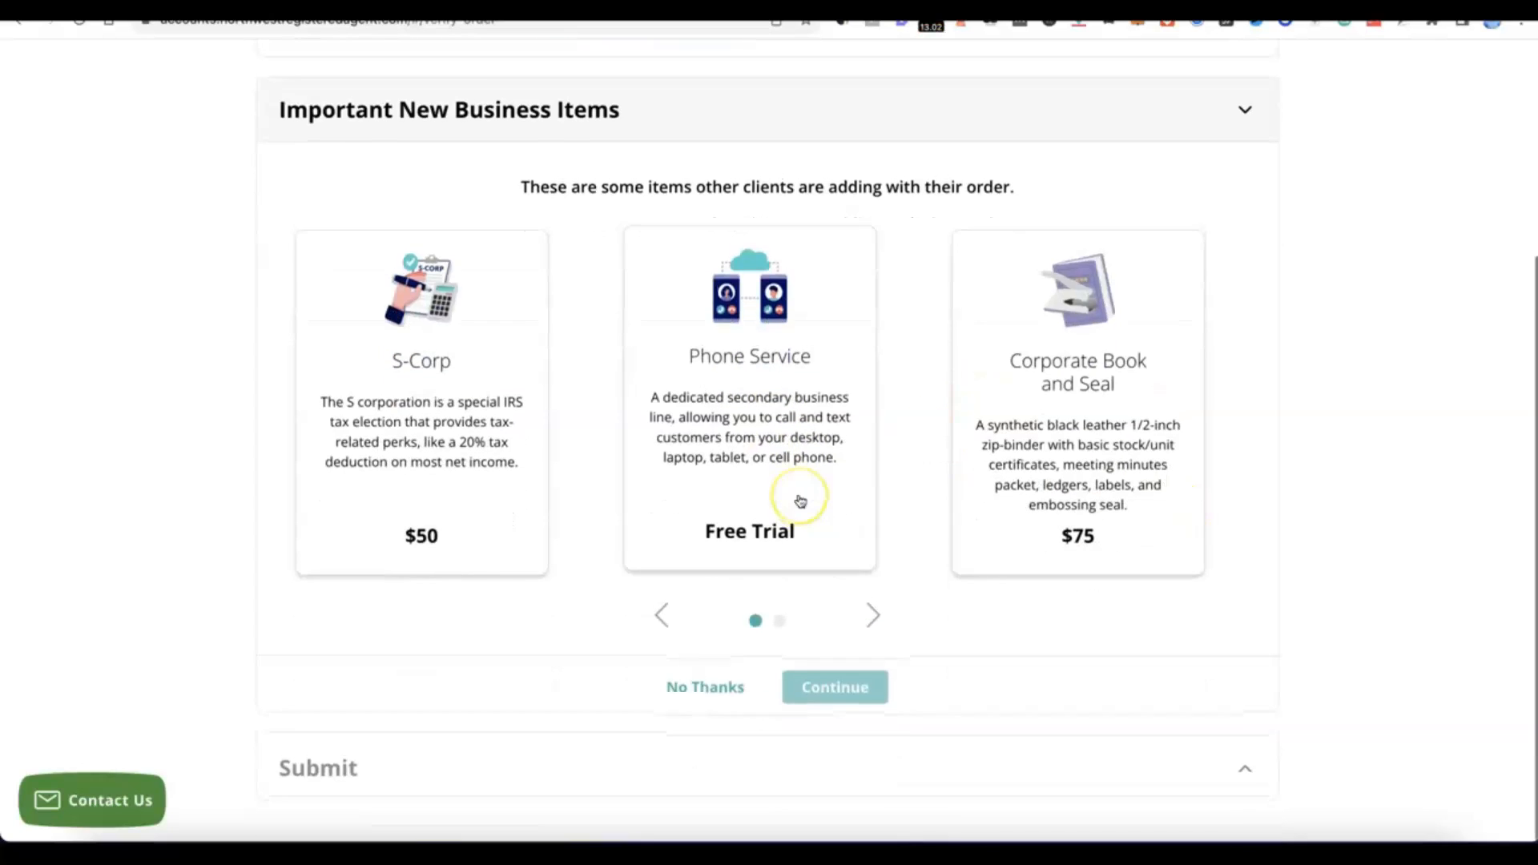
{"action": "left_click", "coordinate": [715, 690]}
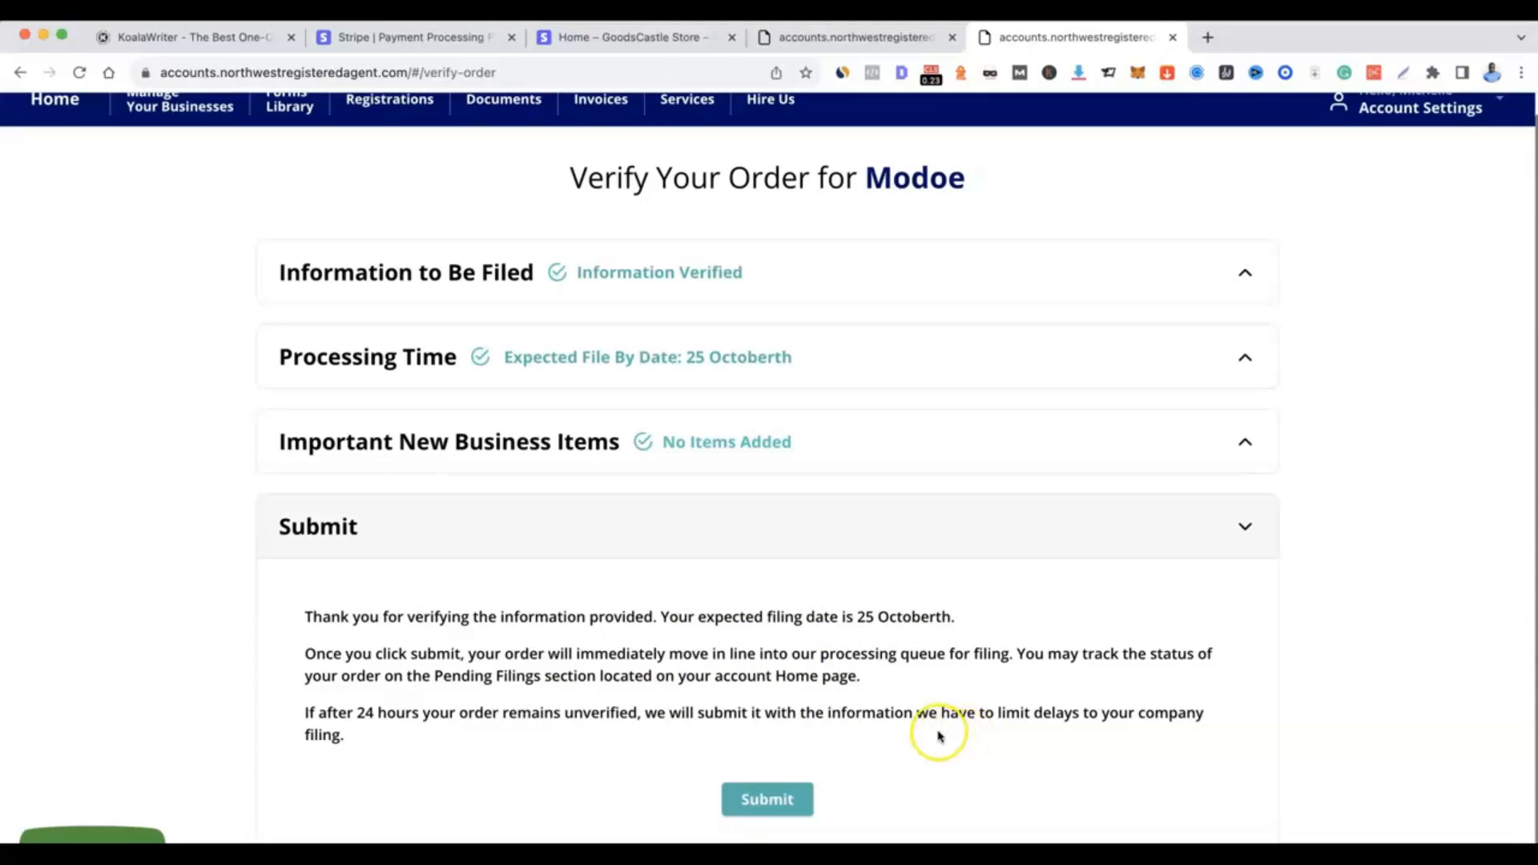
{"action": "left_click", "coordinate": [768, 800]}
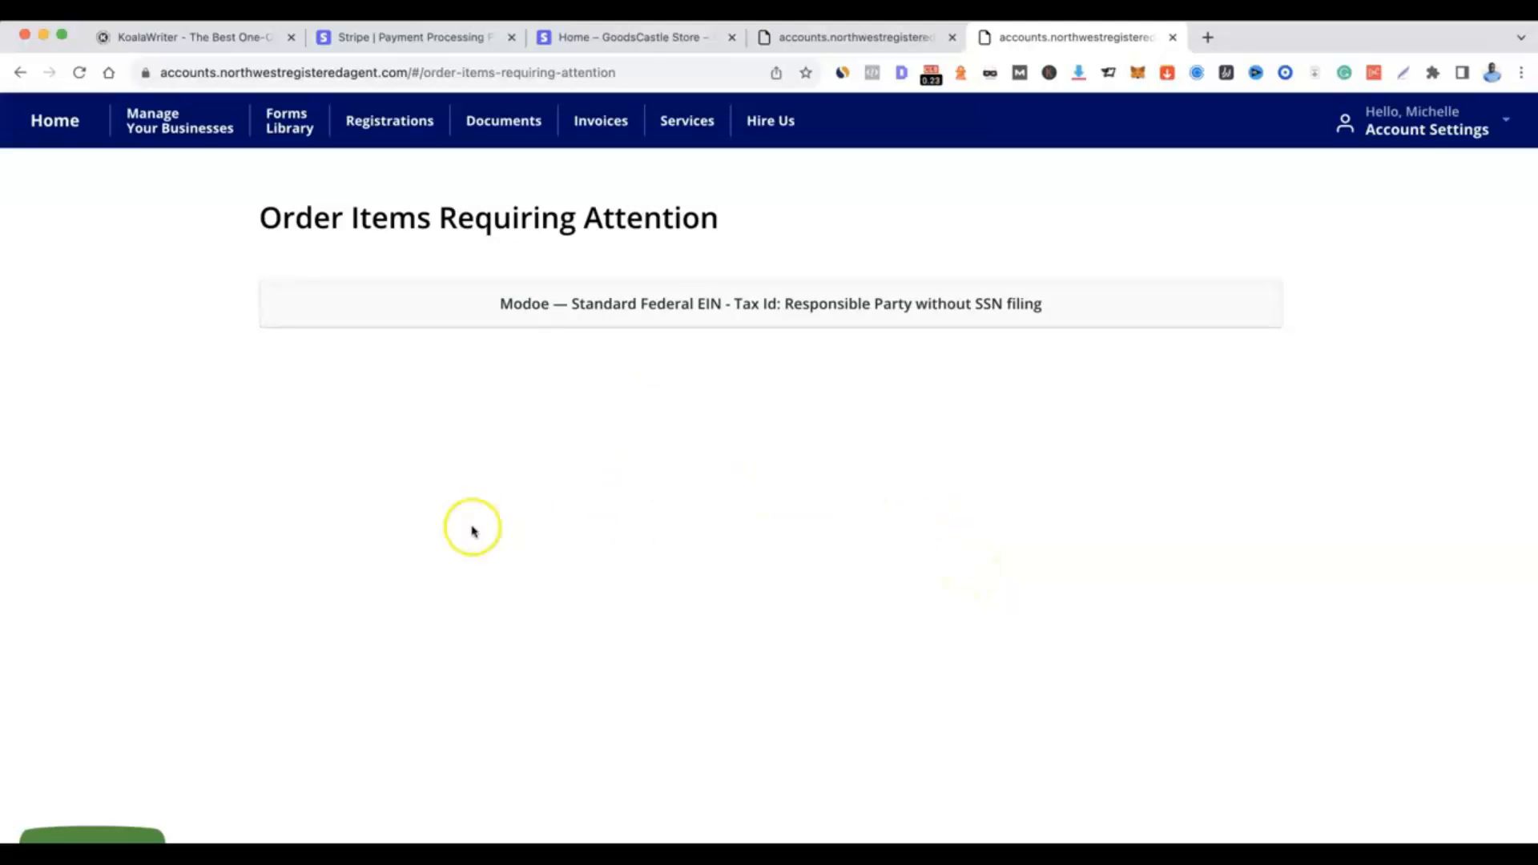
Open the Standard Federal EIN tax ID item and choose the existing contact as its responsible party.
{"action": "left_click", "coordinate": [711, 302]}
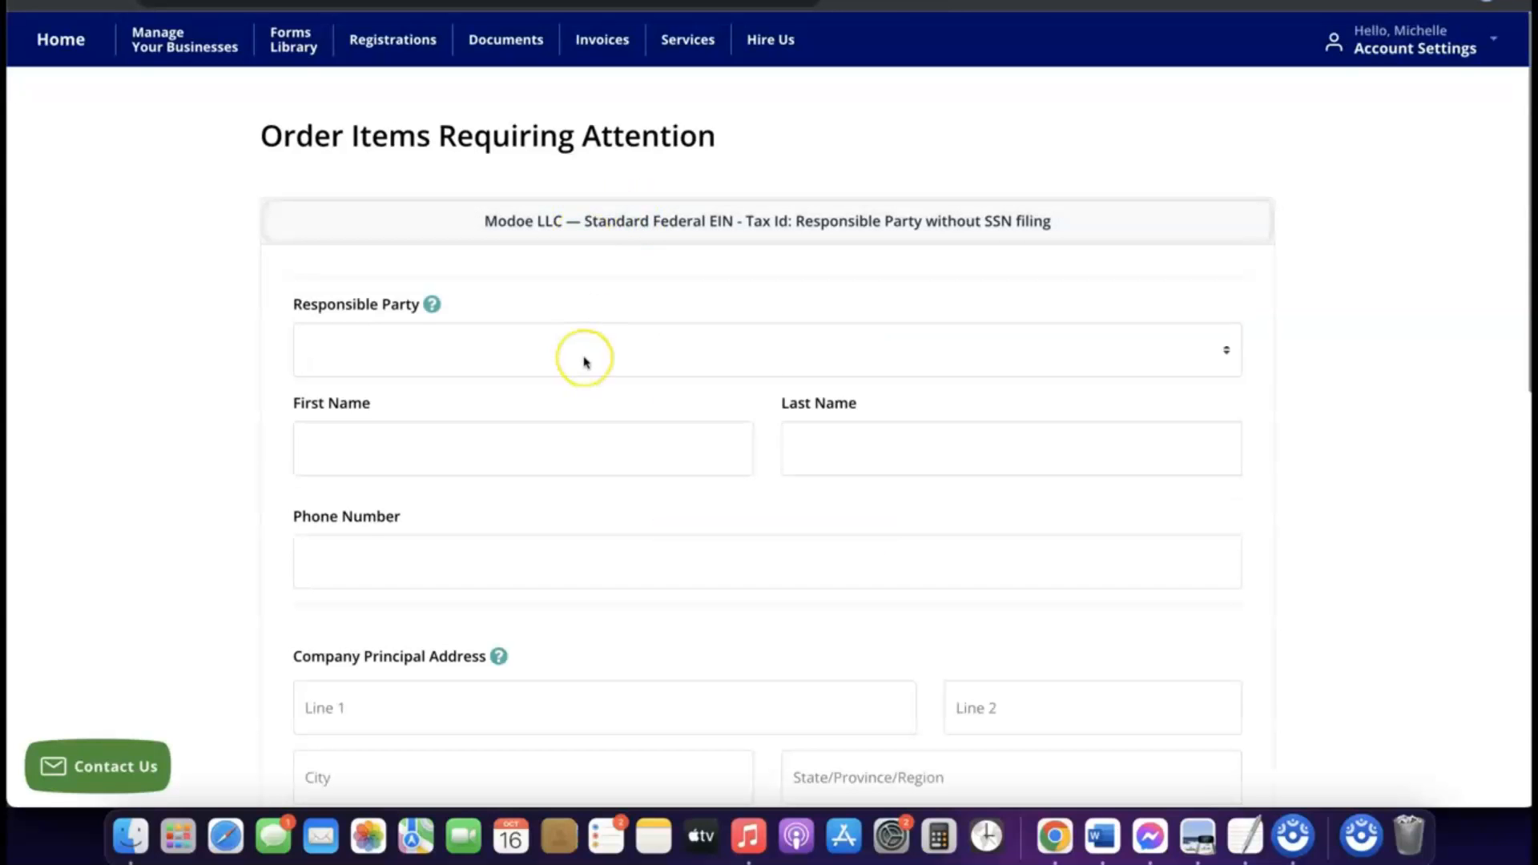
{"action": "scroll", "coordinate": [584, 361], "scroll_direction": "down", "scroll_amount": 3}
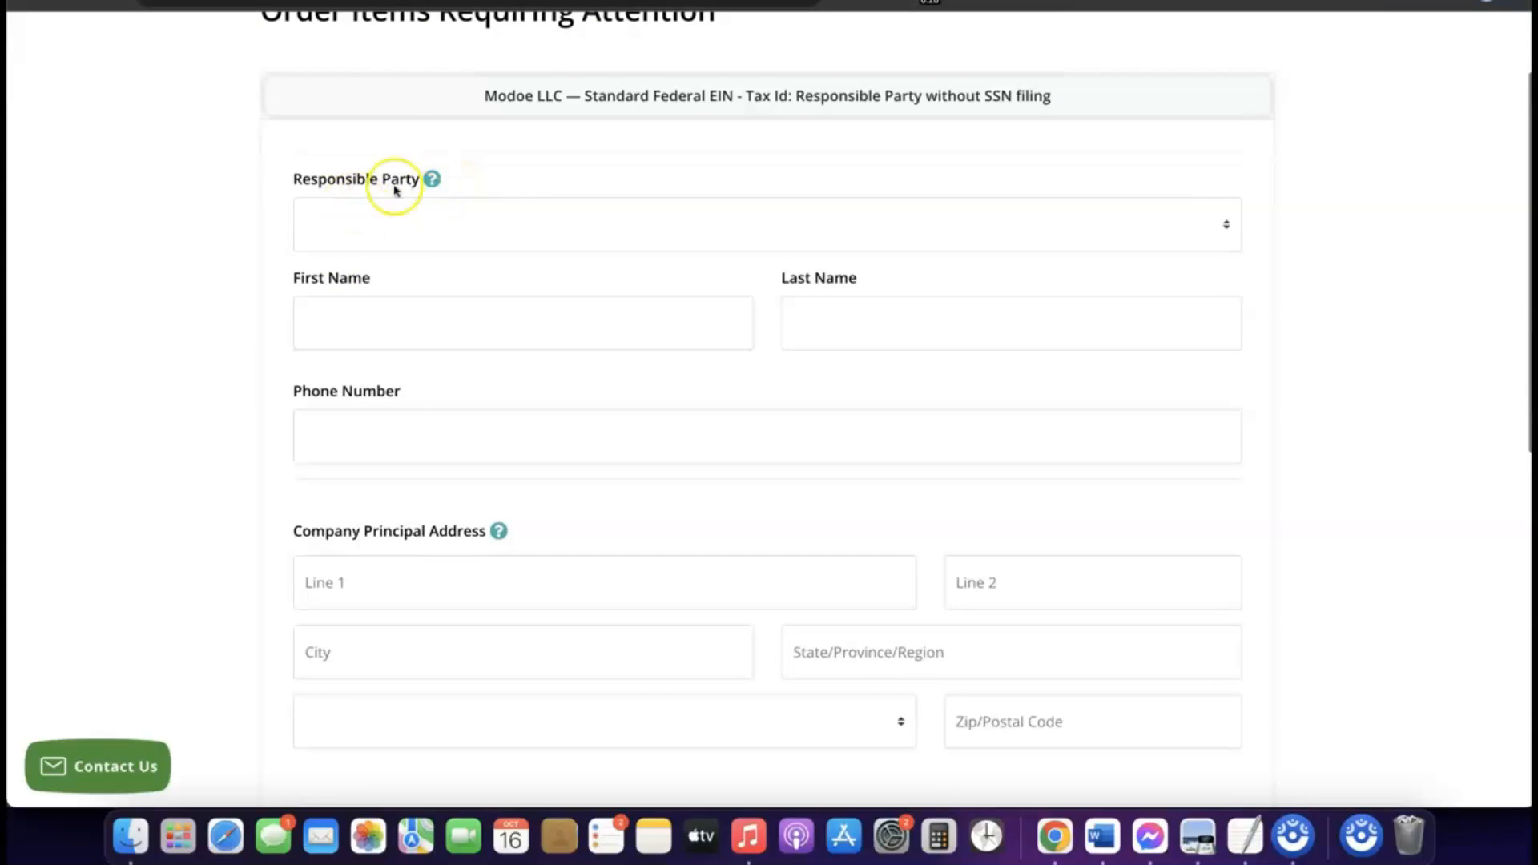
{"action": "left_click", "coordinate": [422, 213]}
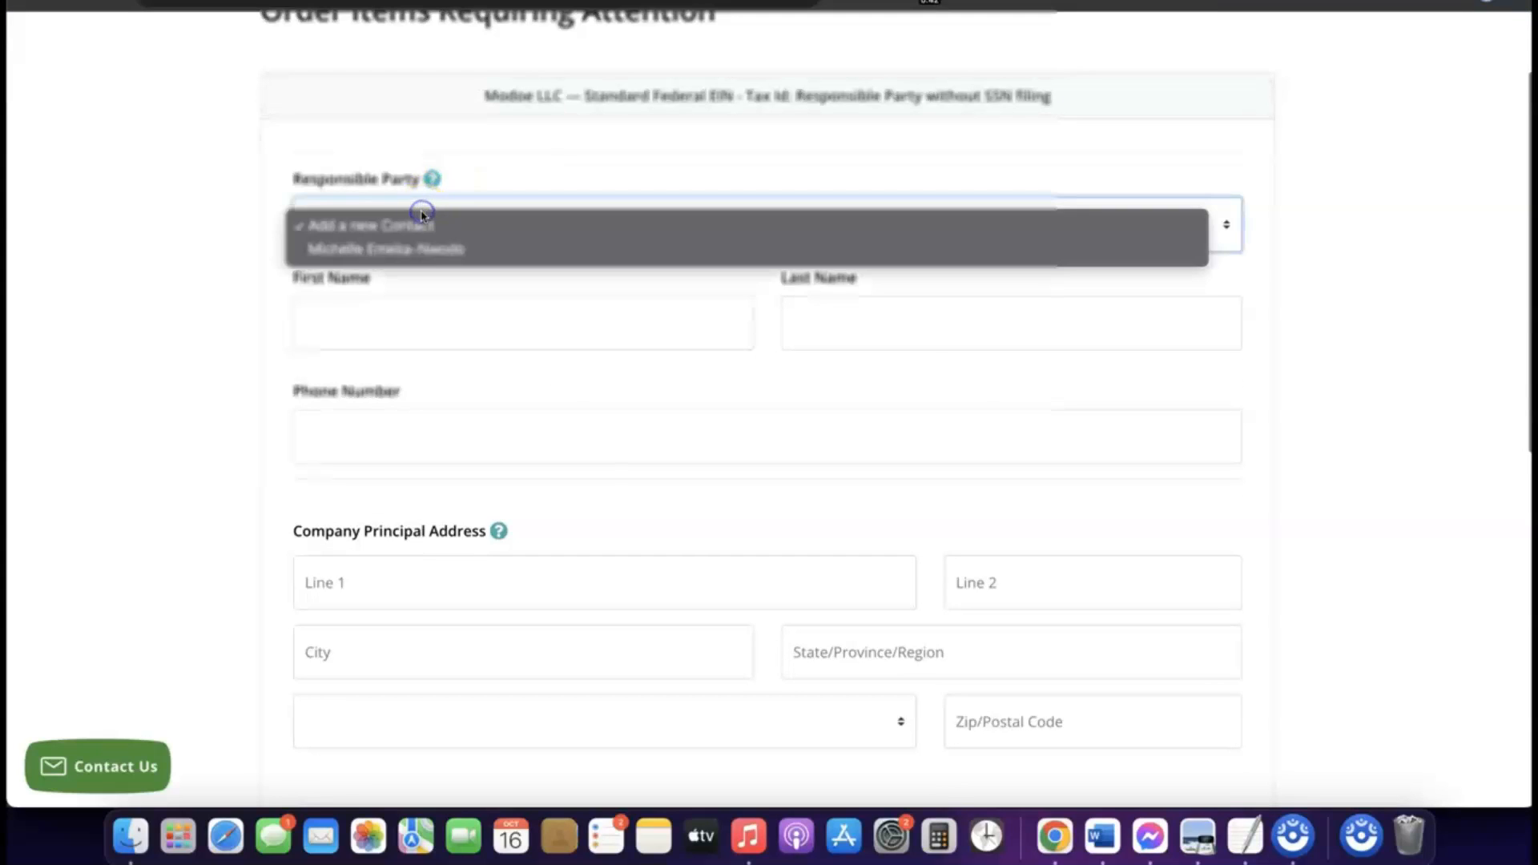
{"action": "left_click", "coordinate": [405, 250]}
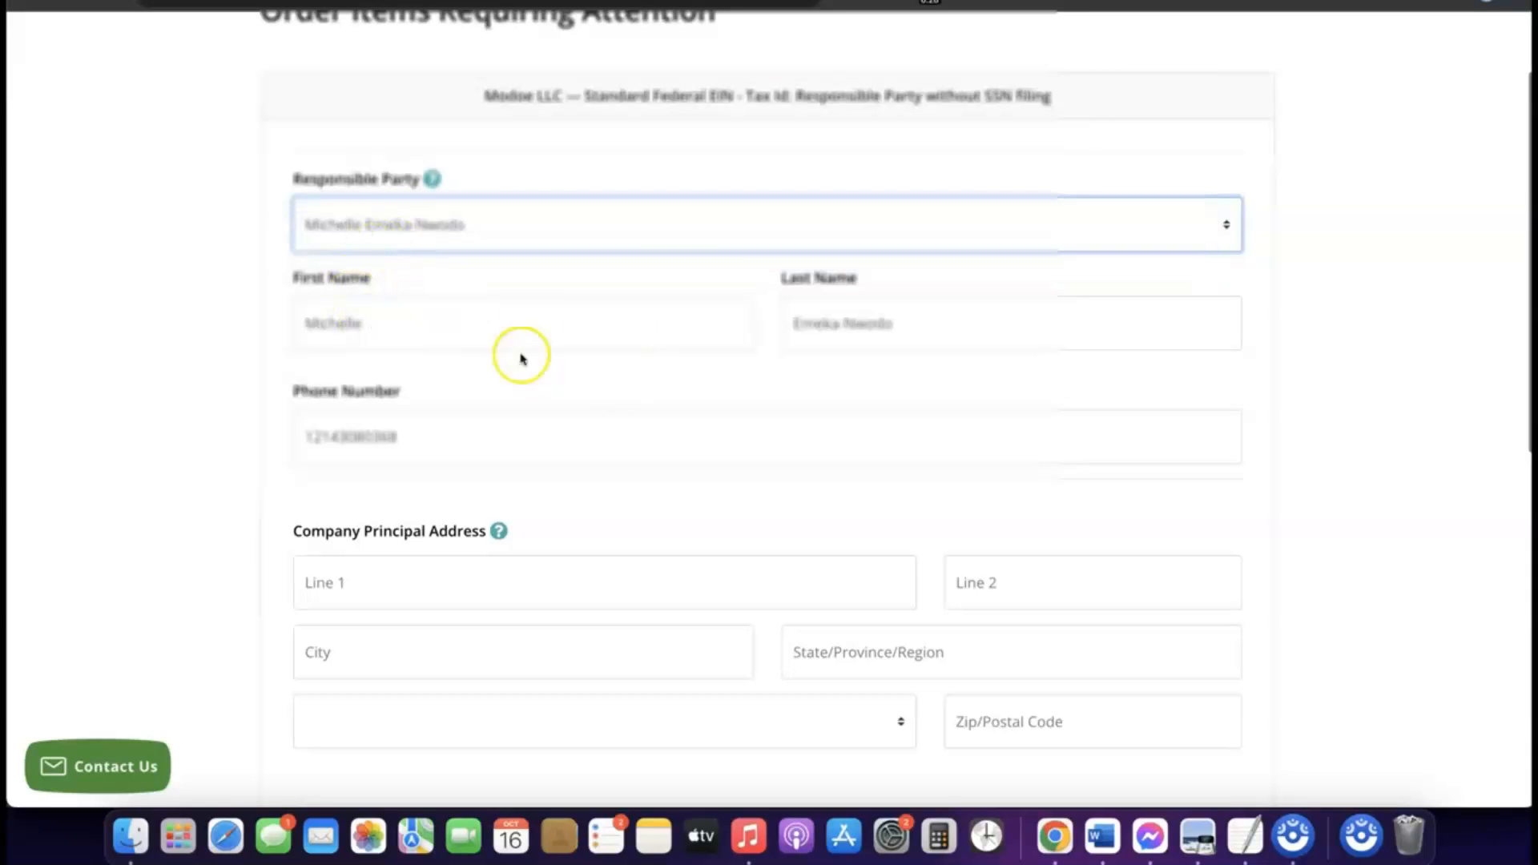
Fill in the Company Principal Address with the street, suite, city, state, country and postal code.
{"action": "scroll", "coordinate": [639, 379], "scroll_direction": "down", "scroll_amount": 5}
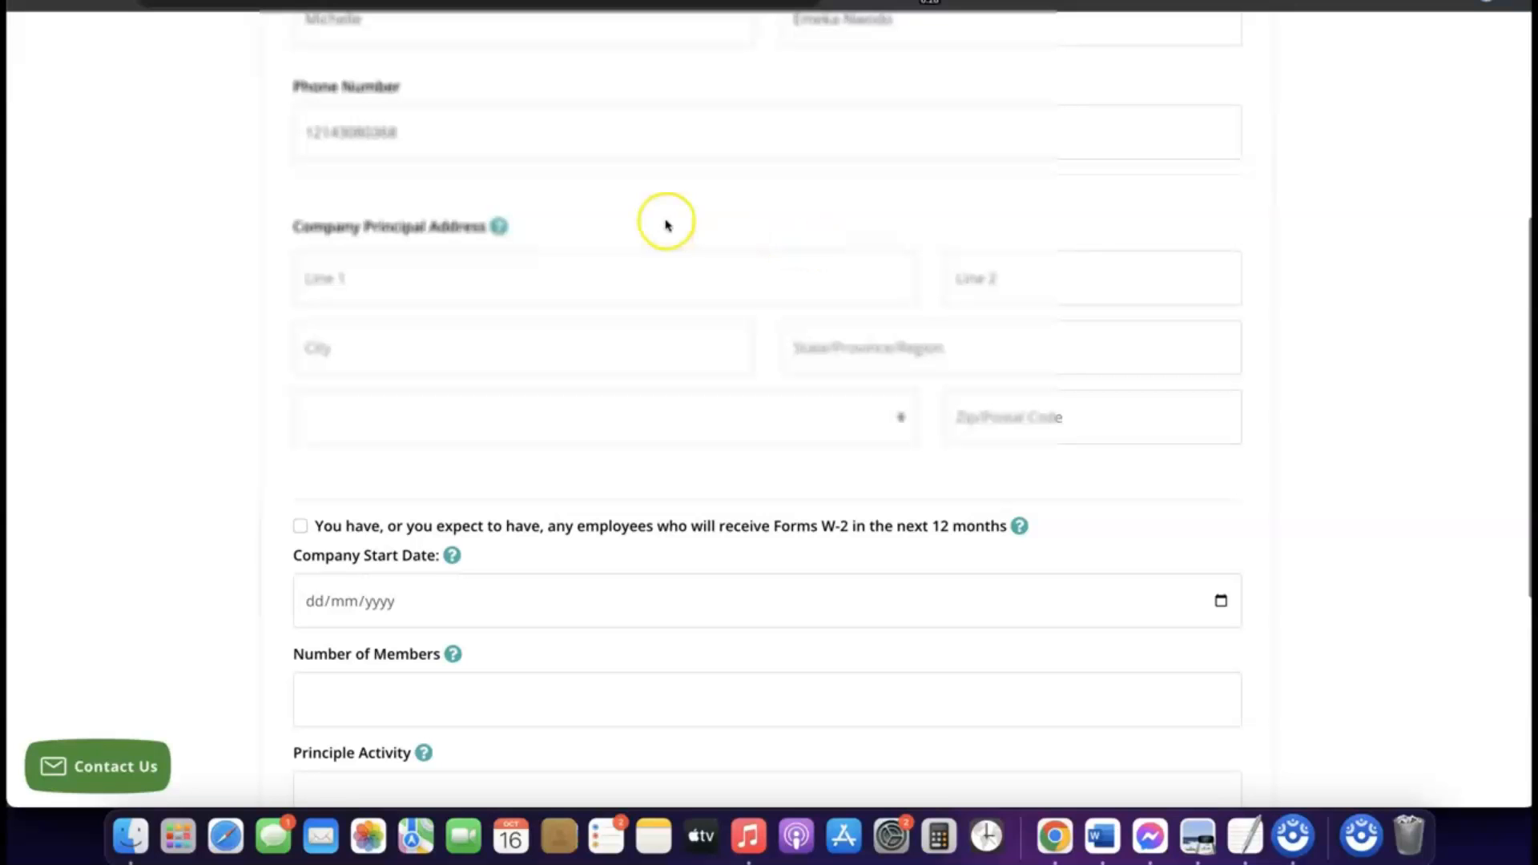
{"action": "scroll", "coordinate": [523, 233], "scroll_direction": "down", "scroll_amount": 2}
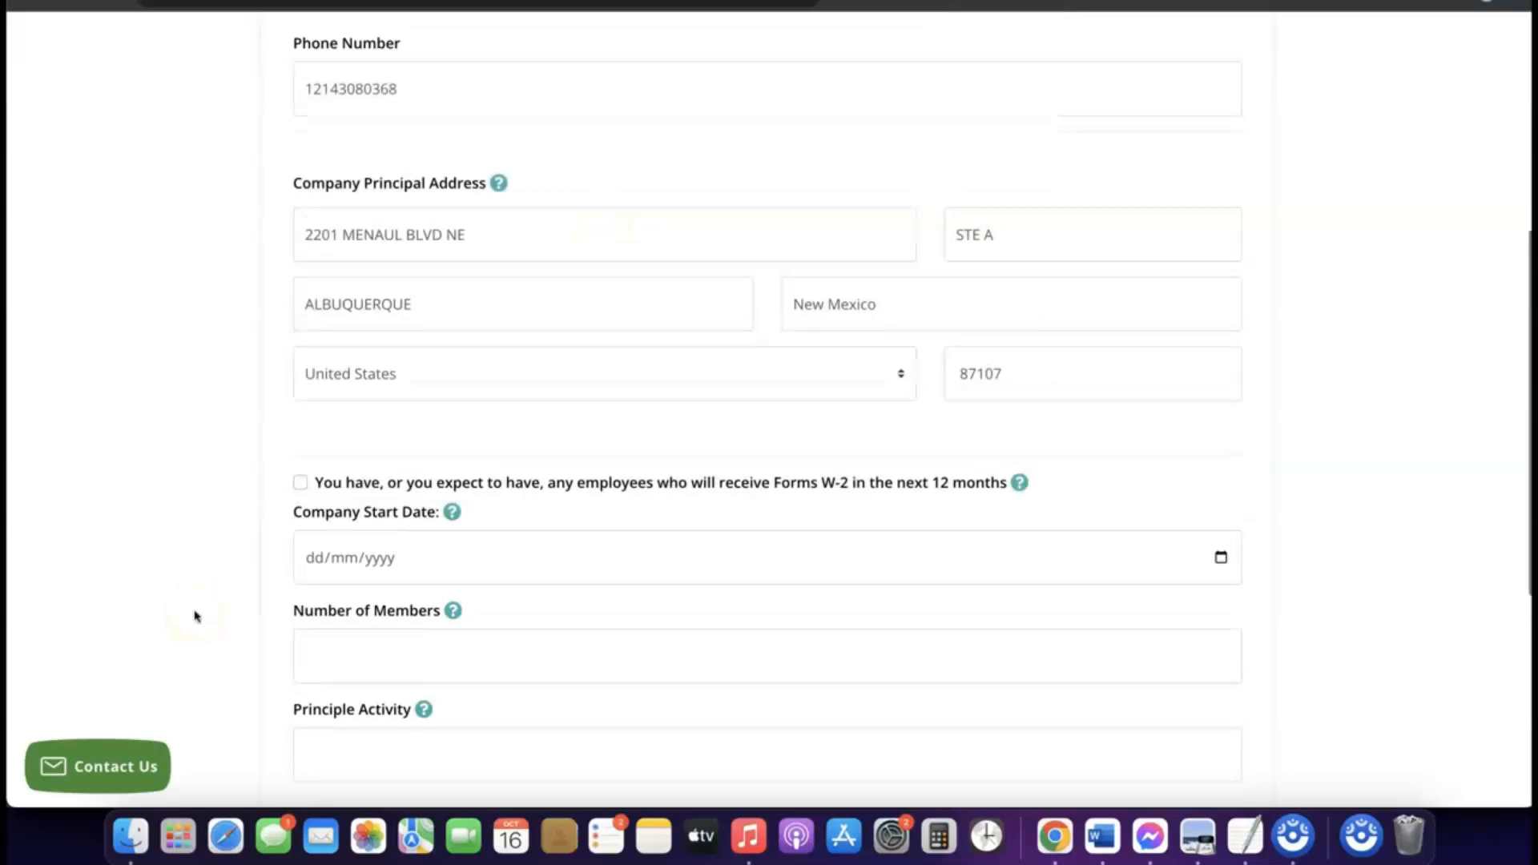
{"action": "scroll", "coordinate": [440, 563], "scroll_direction": "down", "scroll_amount": 2}
Set the Company Start Date to 16/01/2024.
{"action": "mouse_move", "coordinate": [439, 567]}
{"action": "scroll", "coordinate": [440, 567], "scroll_direction": "down", "scroll_amount": 1}
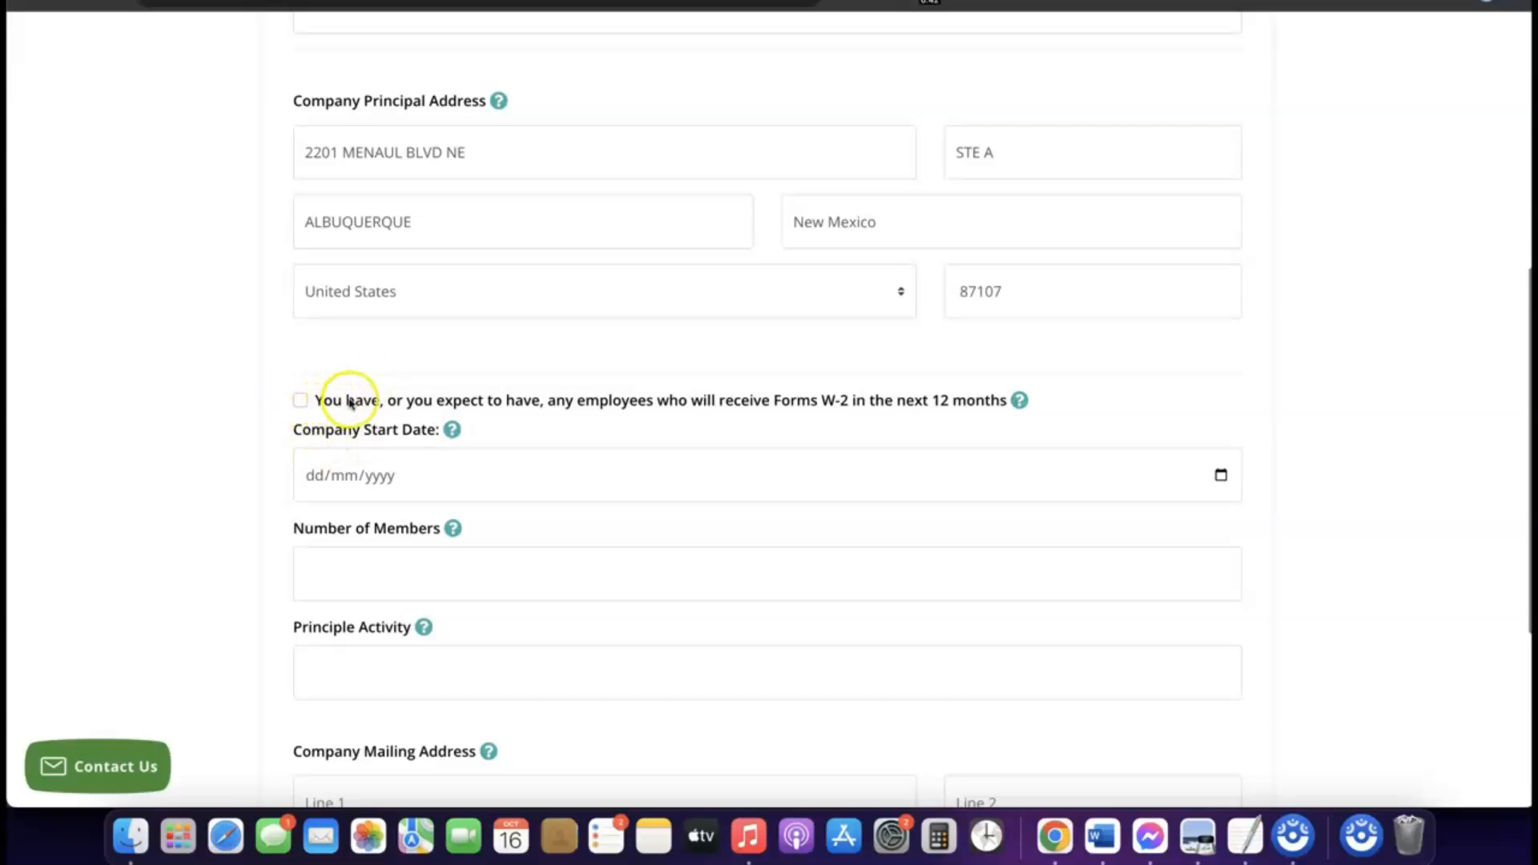
{"action": "scroll", "coordinate": [348, 401], "scroll_direction": "down", "scroll_amount": 1}
{"action": "scroll", "coordinate": [371, 381], "scroll_direction": "down", "scroll_amount": 1}
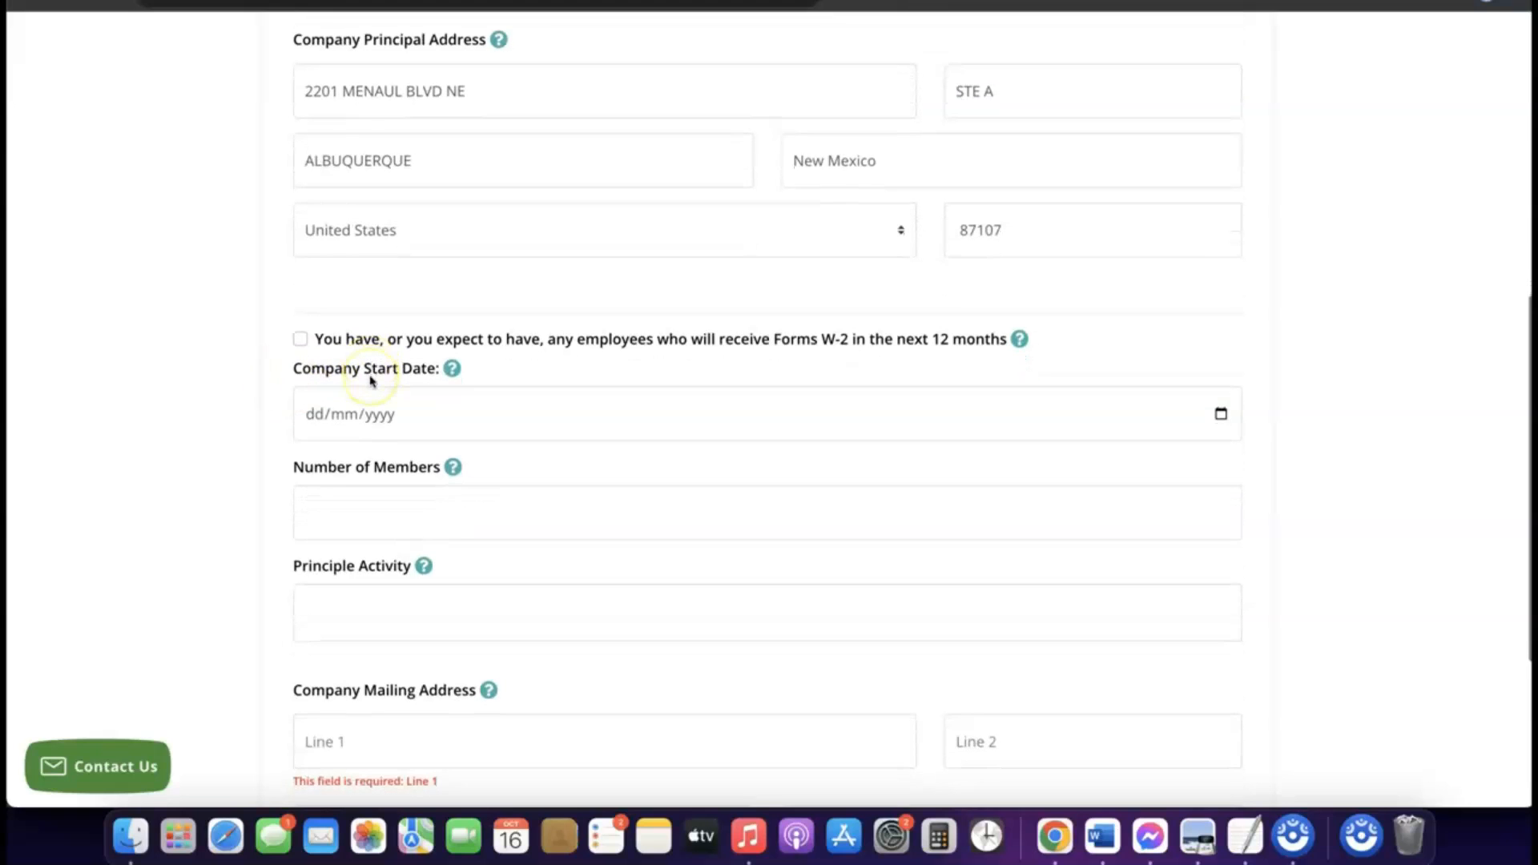
{"action": "scroll", "coordinate": [371, 382], "scroll_direction": "down", "scroll_amount": 1}
{"action": "left_click", "coordinate": [374, 410]}
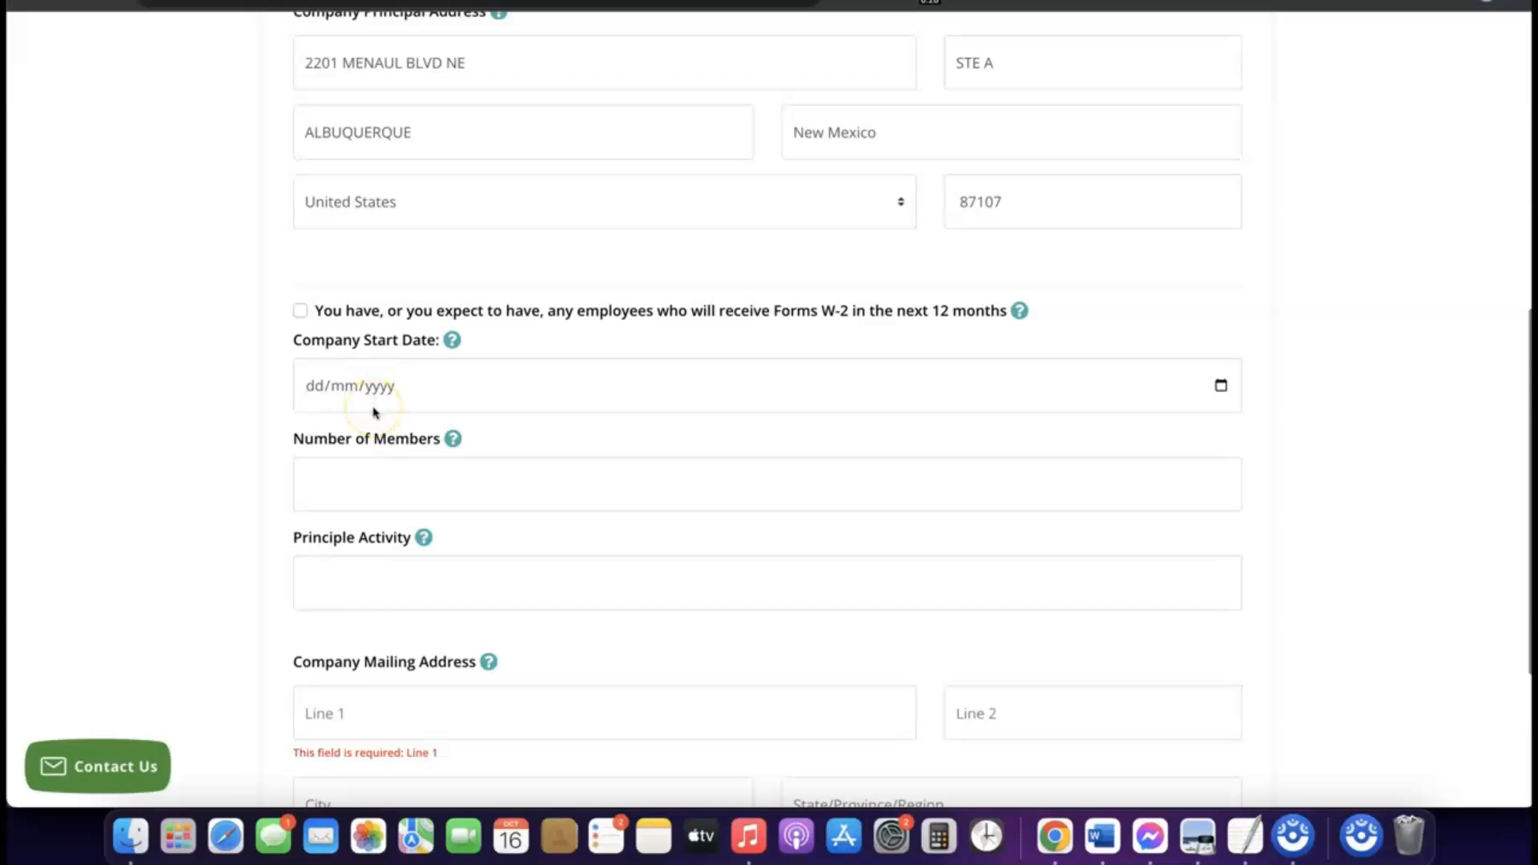
{"action": "left_click", "coordinate": [370, 391]}
{"action": "left_click", "coordinate": [369, 391]}
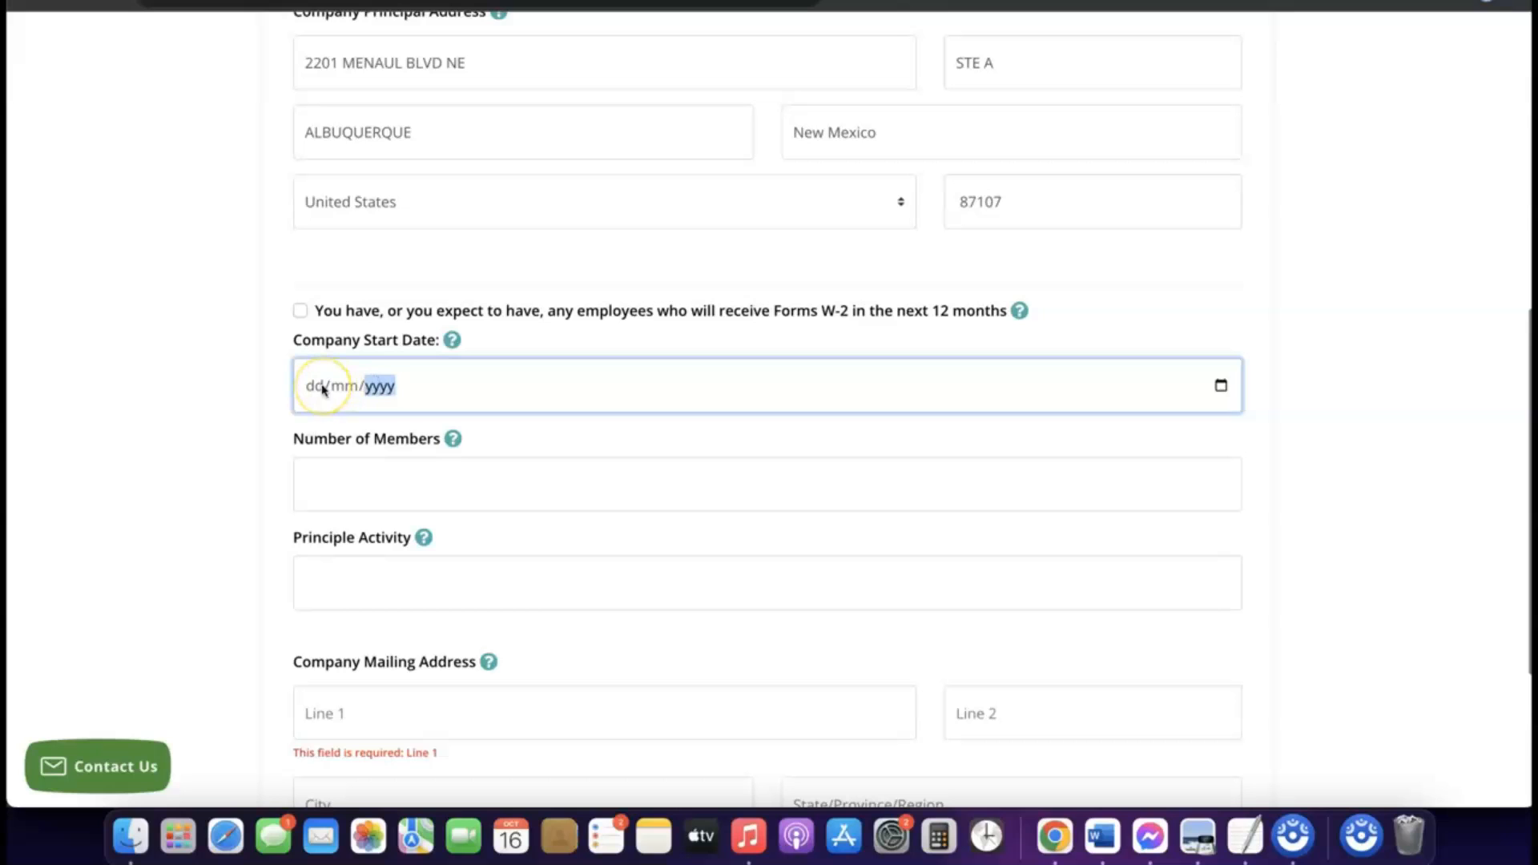
{"action": "left_click", "coordinate": [452, 341]}
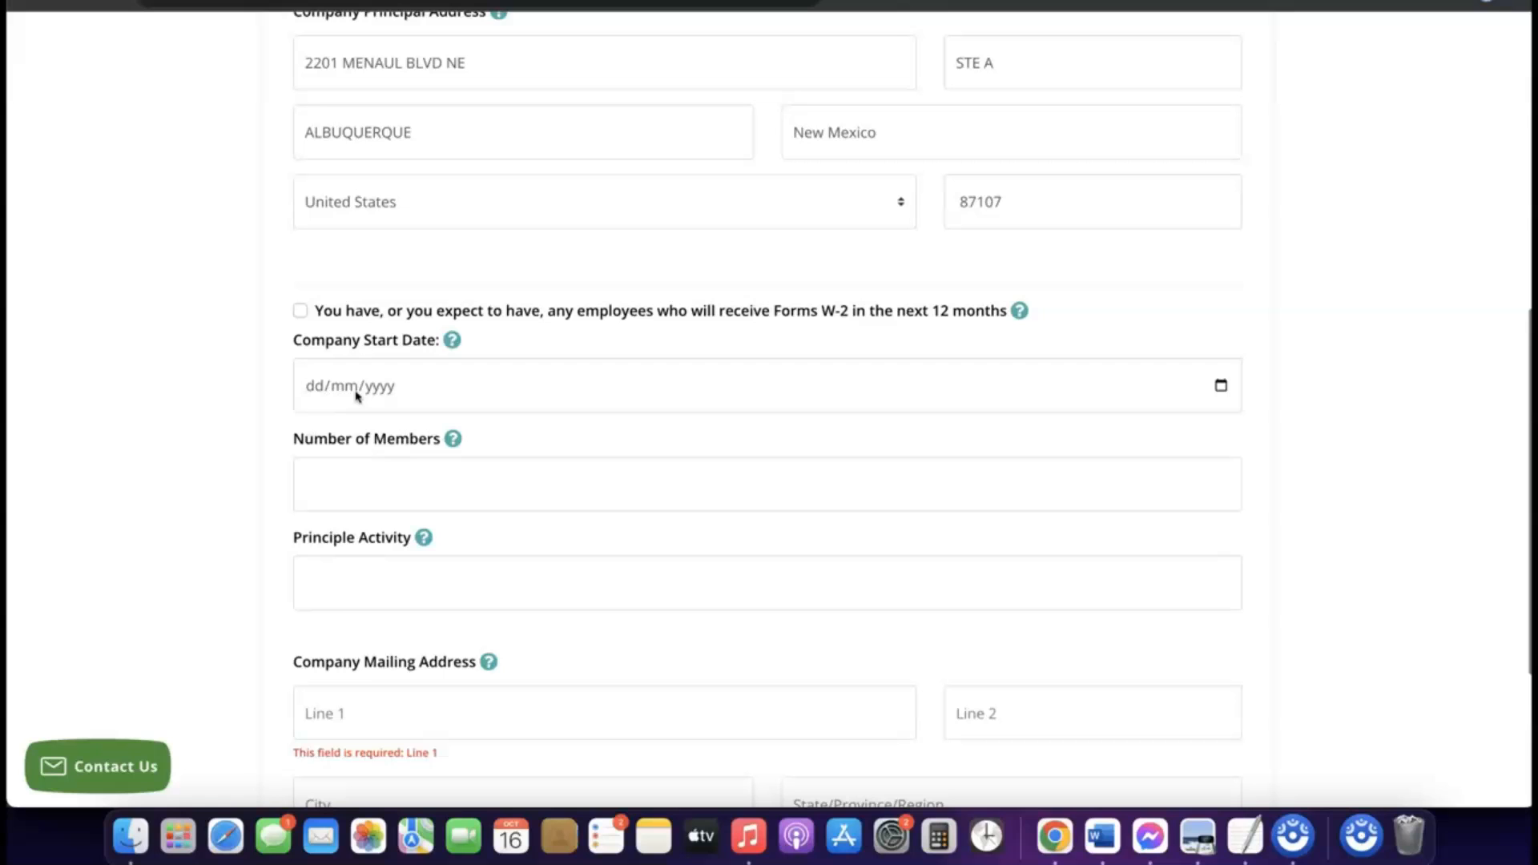
{"action": "left_click", "coordinate": [1222, 387]}
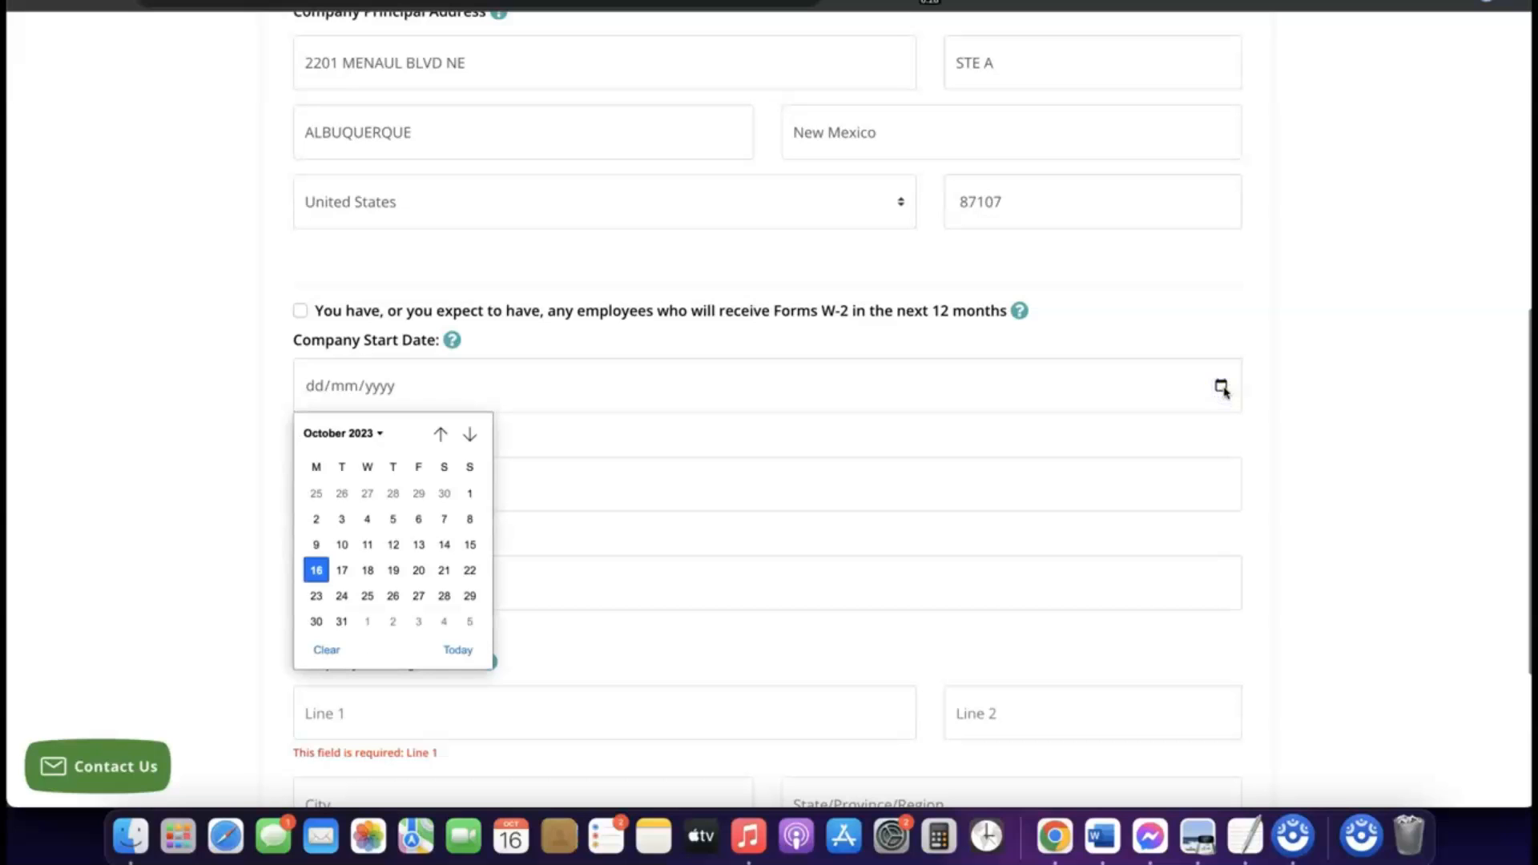
{"action": "left_click", "coordinate": [375, 432]}
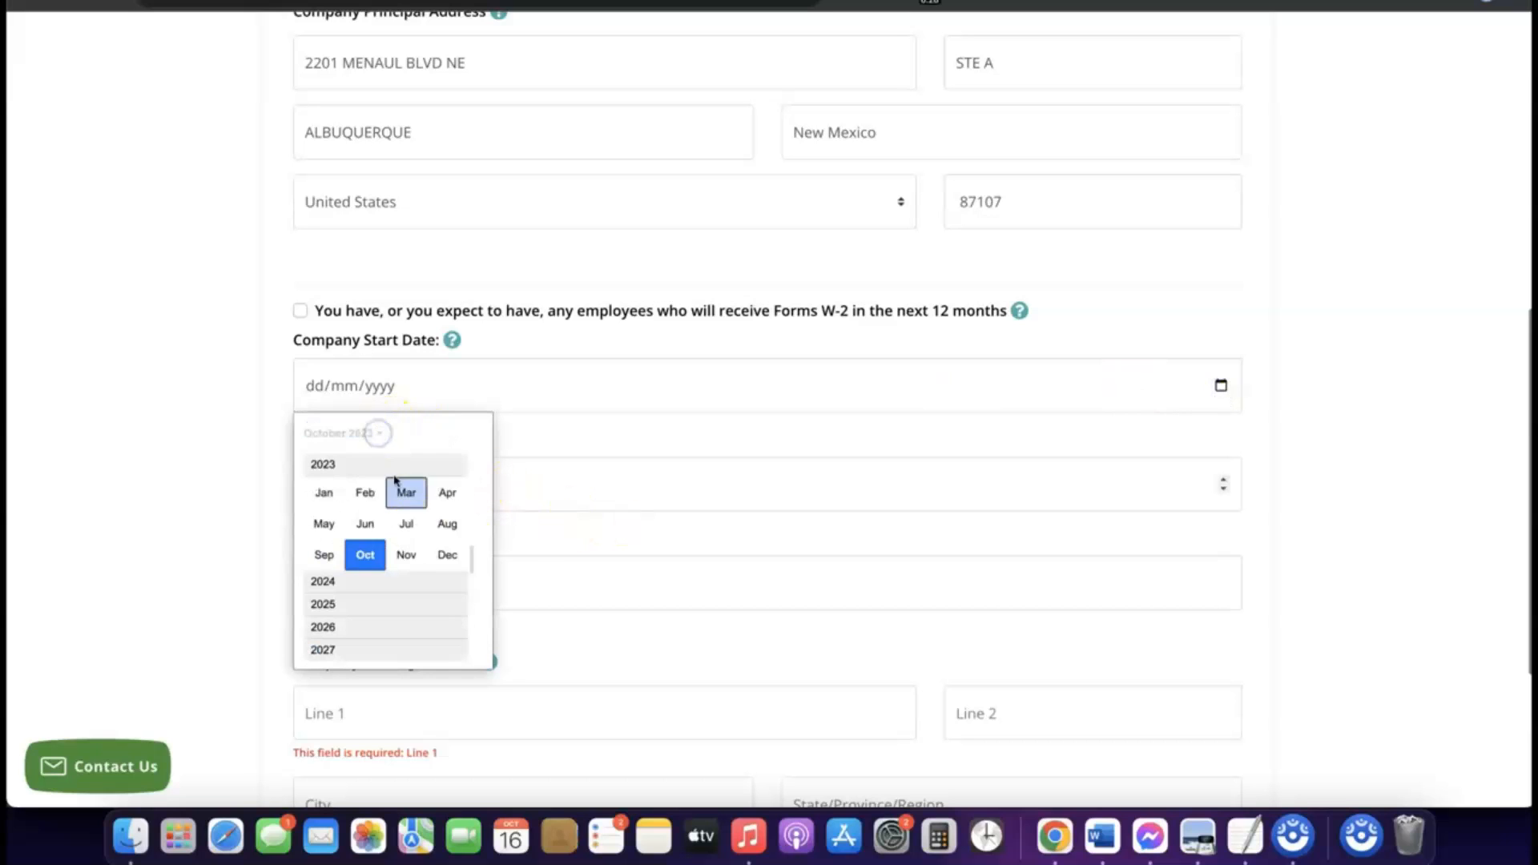
{"action": "left_click", "coordinate": [334, 582]}
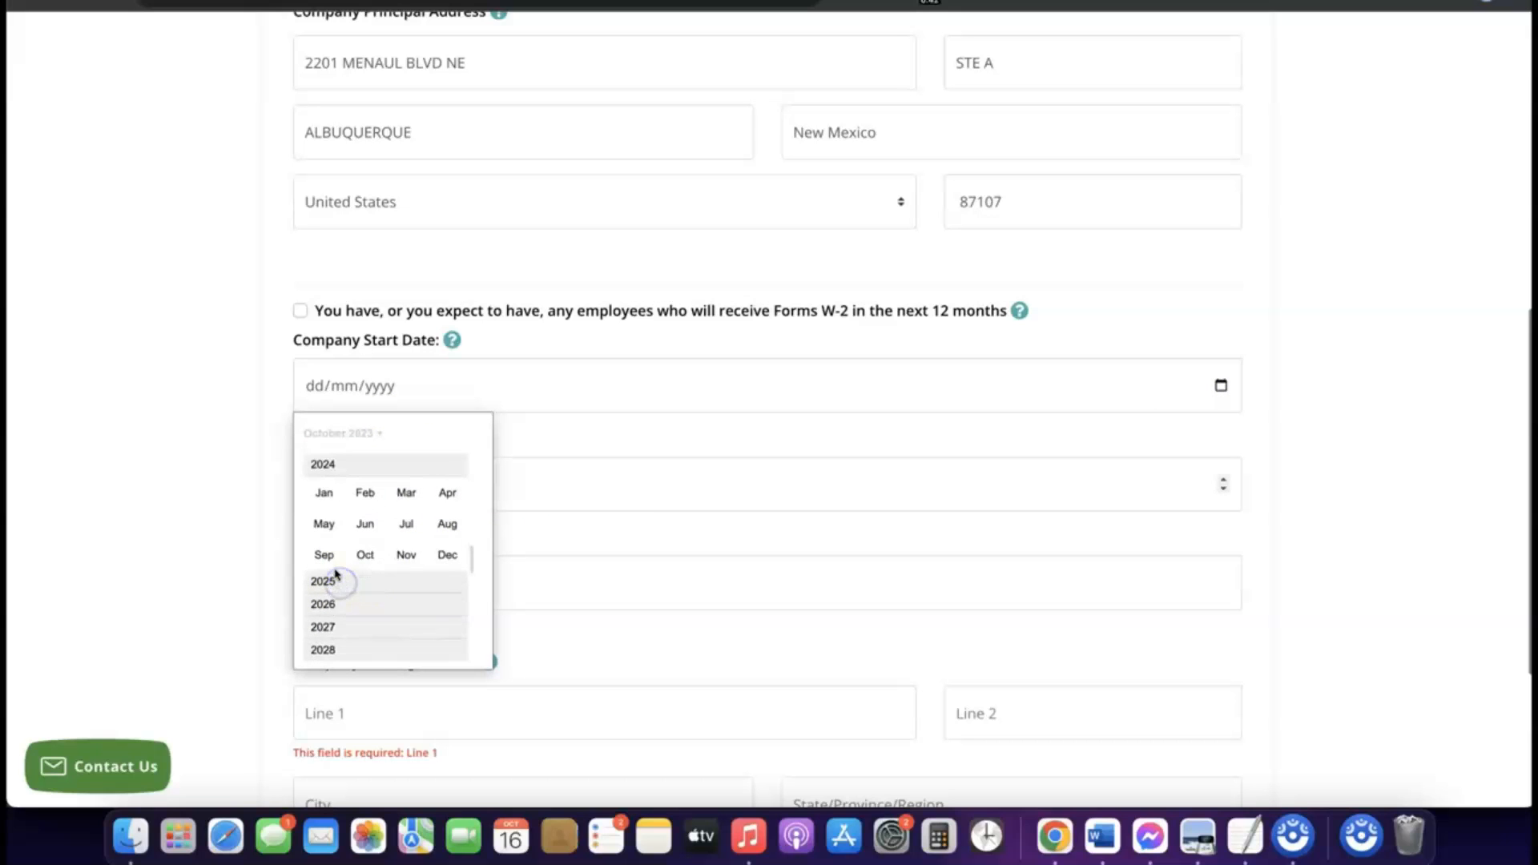
{"action": "left_click", "coordinate": [323, 493]}
{"action": "left_click", "coordinate": [323, 494]}
{"action": "left_click", "coordinate": [639, 457]}
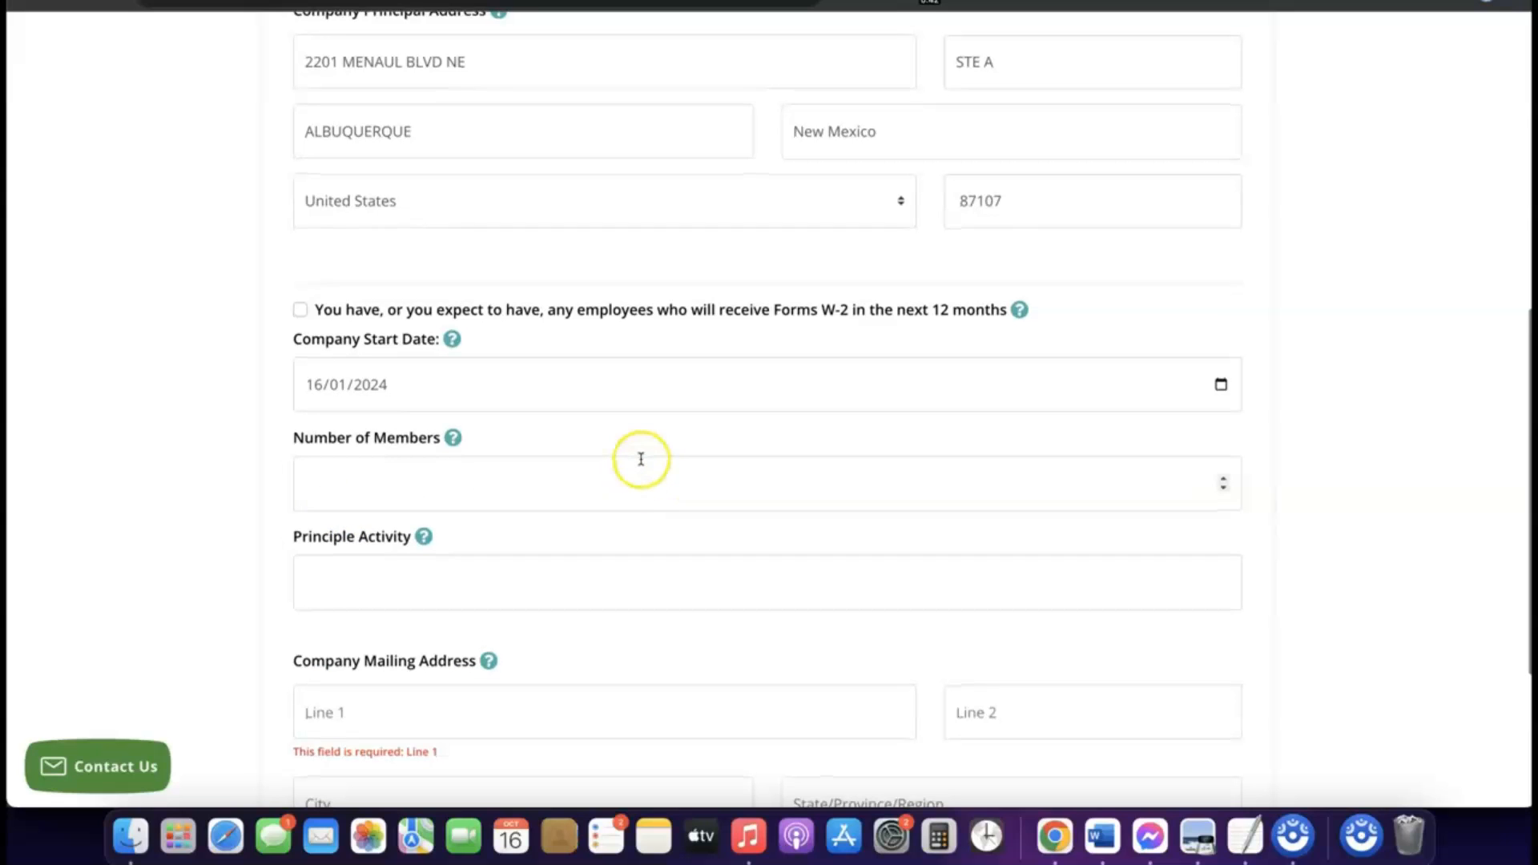
Set the Number of Members to 1 and enter eCommerce as the Principle Activity.
{"action": "scroll", "coordinate": [639, 458], "scroll_direction": "down", "scroll_amount": 1}
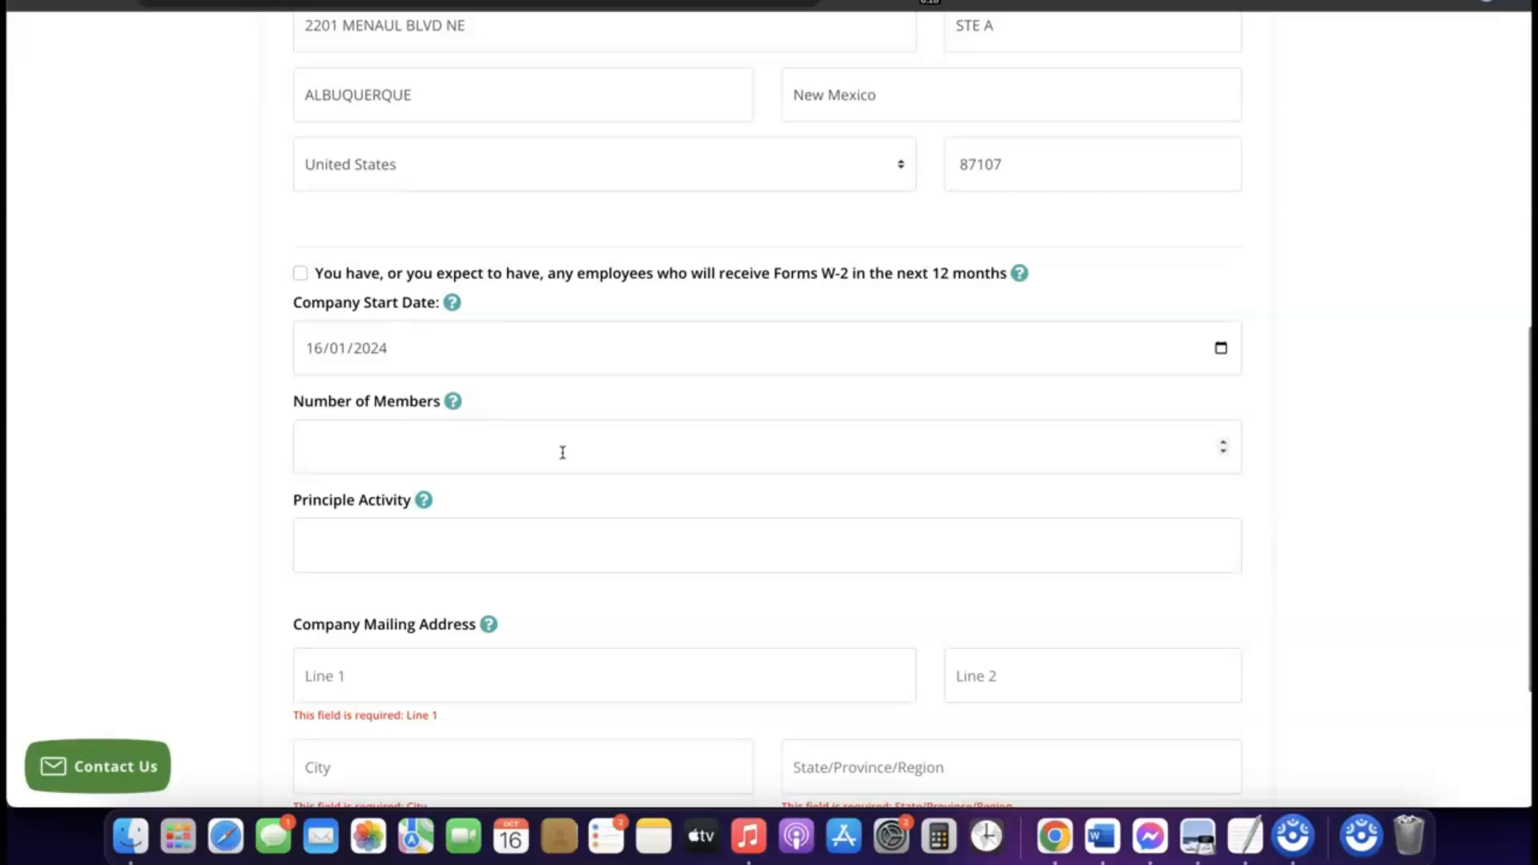
{"action": "left_click", "coordinate": [532, 444]}
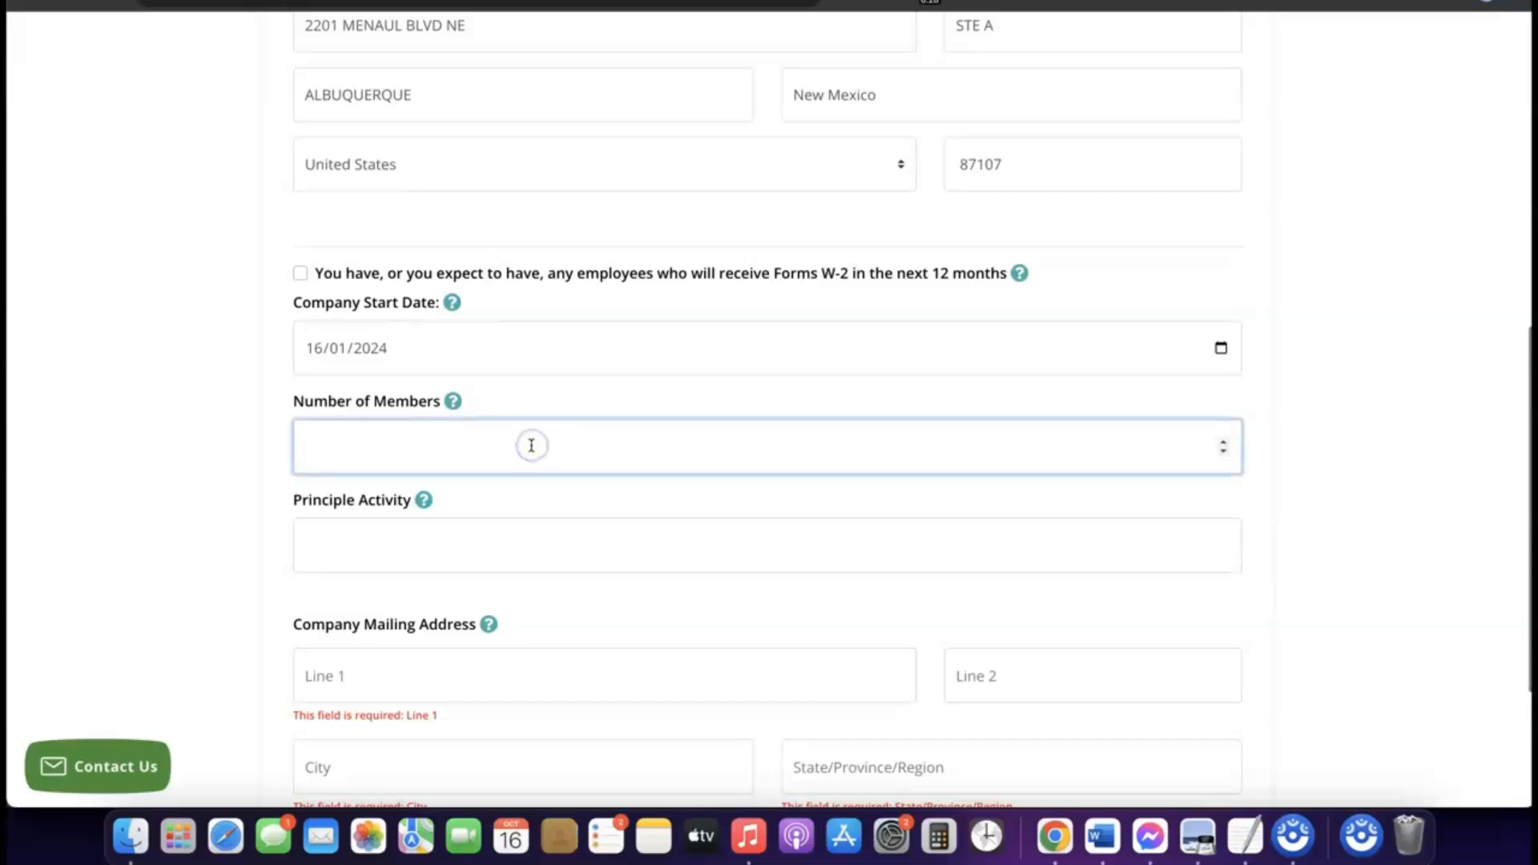
{"action": "type", "text": "1"}
{"action": "scroll", "coordinate": [532, 450], "scroll_direction": "down", "scroll_amount": 2}
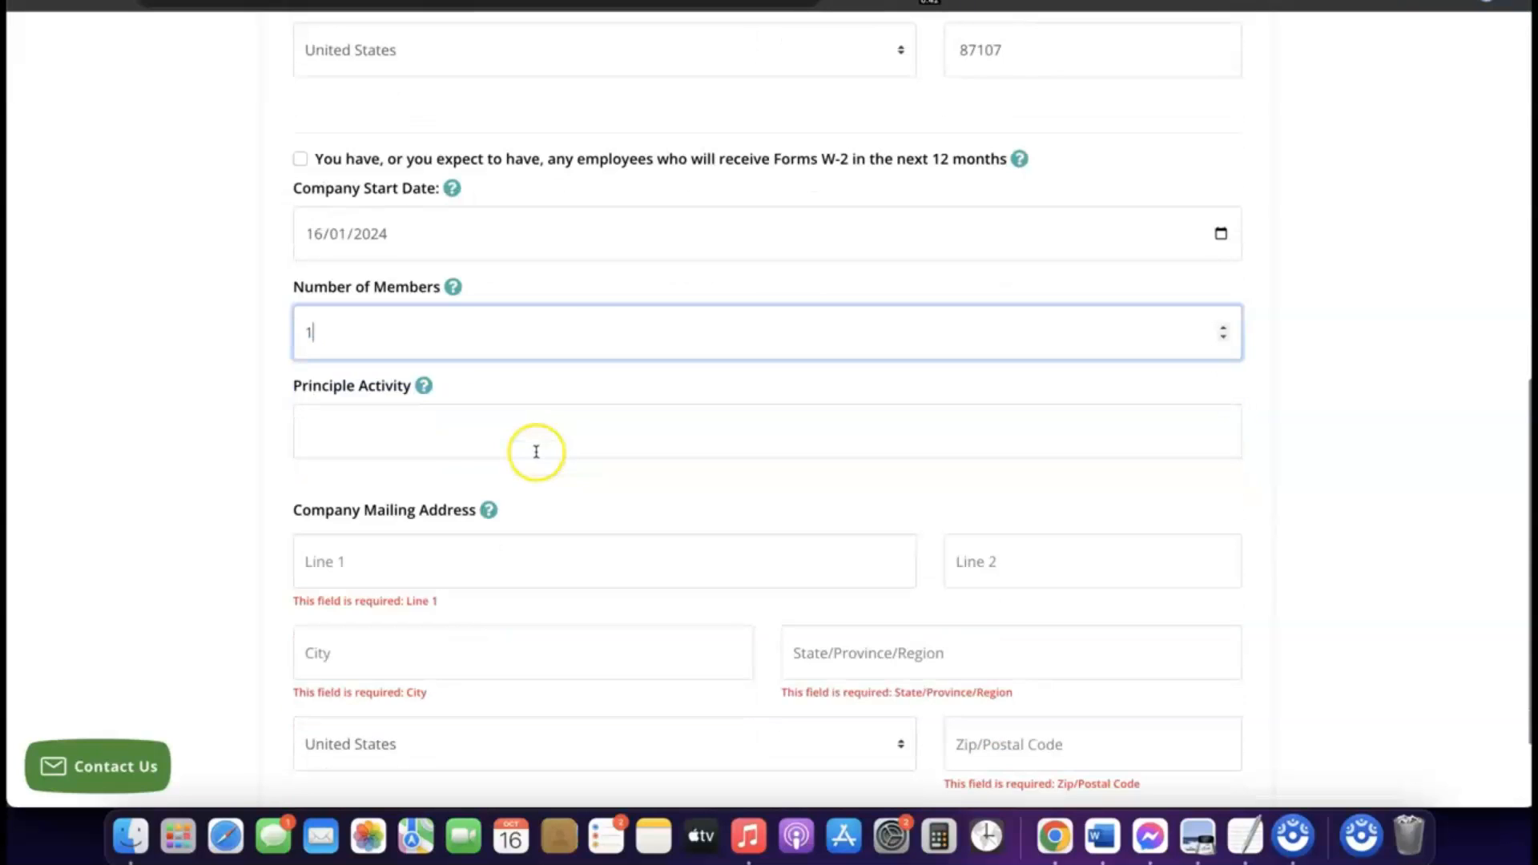
{"action": "left_click", "coordinate": [478, 425]}
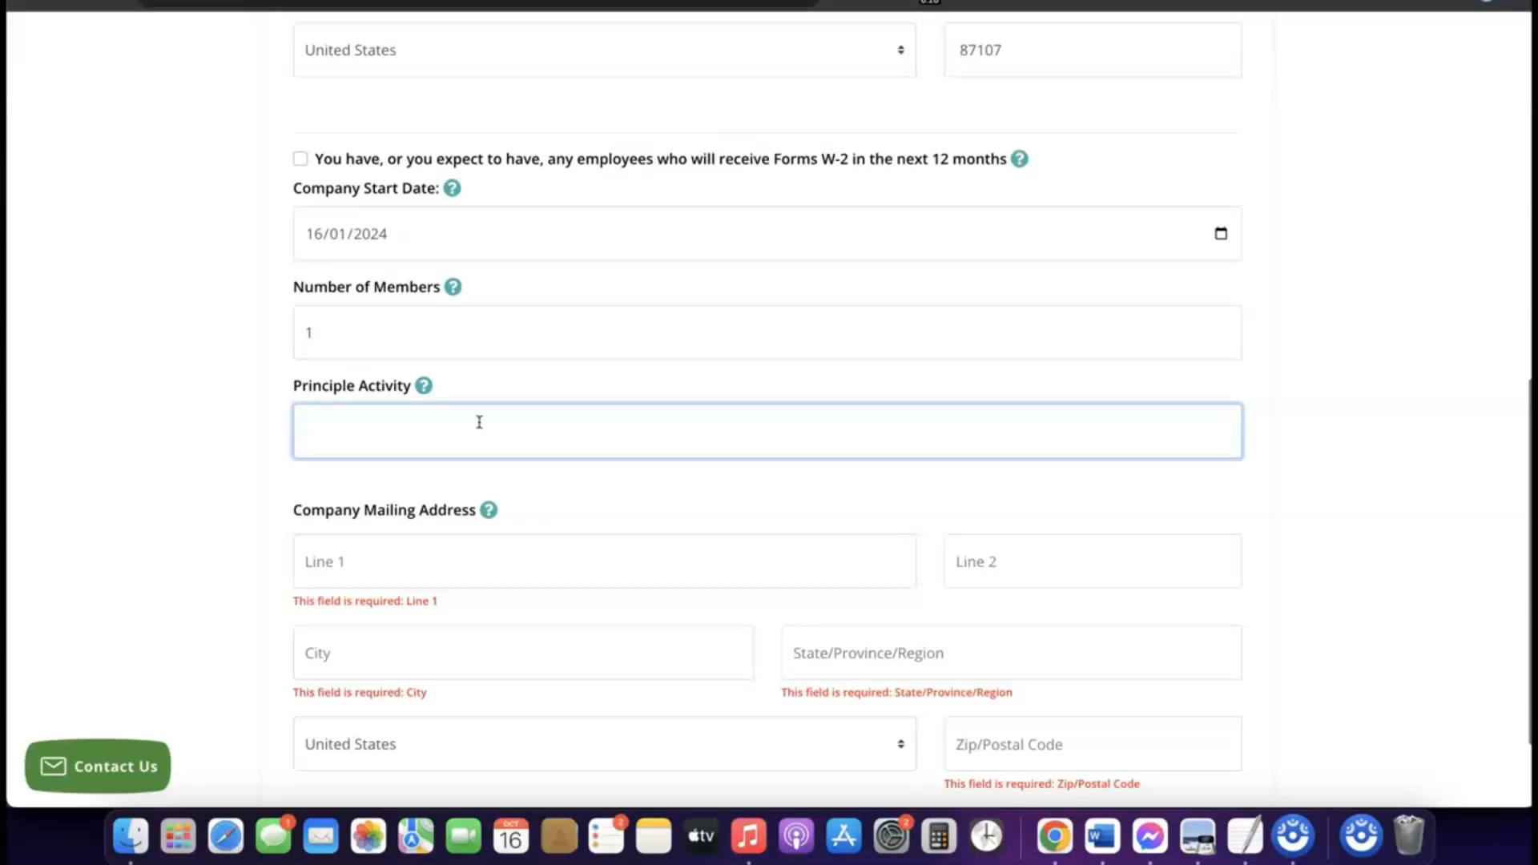
{"action": "type", "text": "ecommerce"}
Copy the Company Principal Address values into the Company Mailing Address street, suite, city, state and postal code fields.
{"action": "scroll", "coordinate": [449, 440], "scroll_direction": "up", "scroll_amount": 1}
{"action": "scroll", "coordinate": [432, 459], "scroll_direction": "down", "scroll_amount": 4}
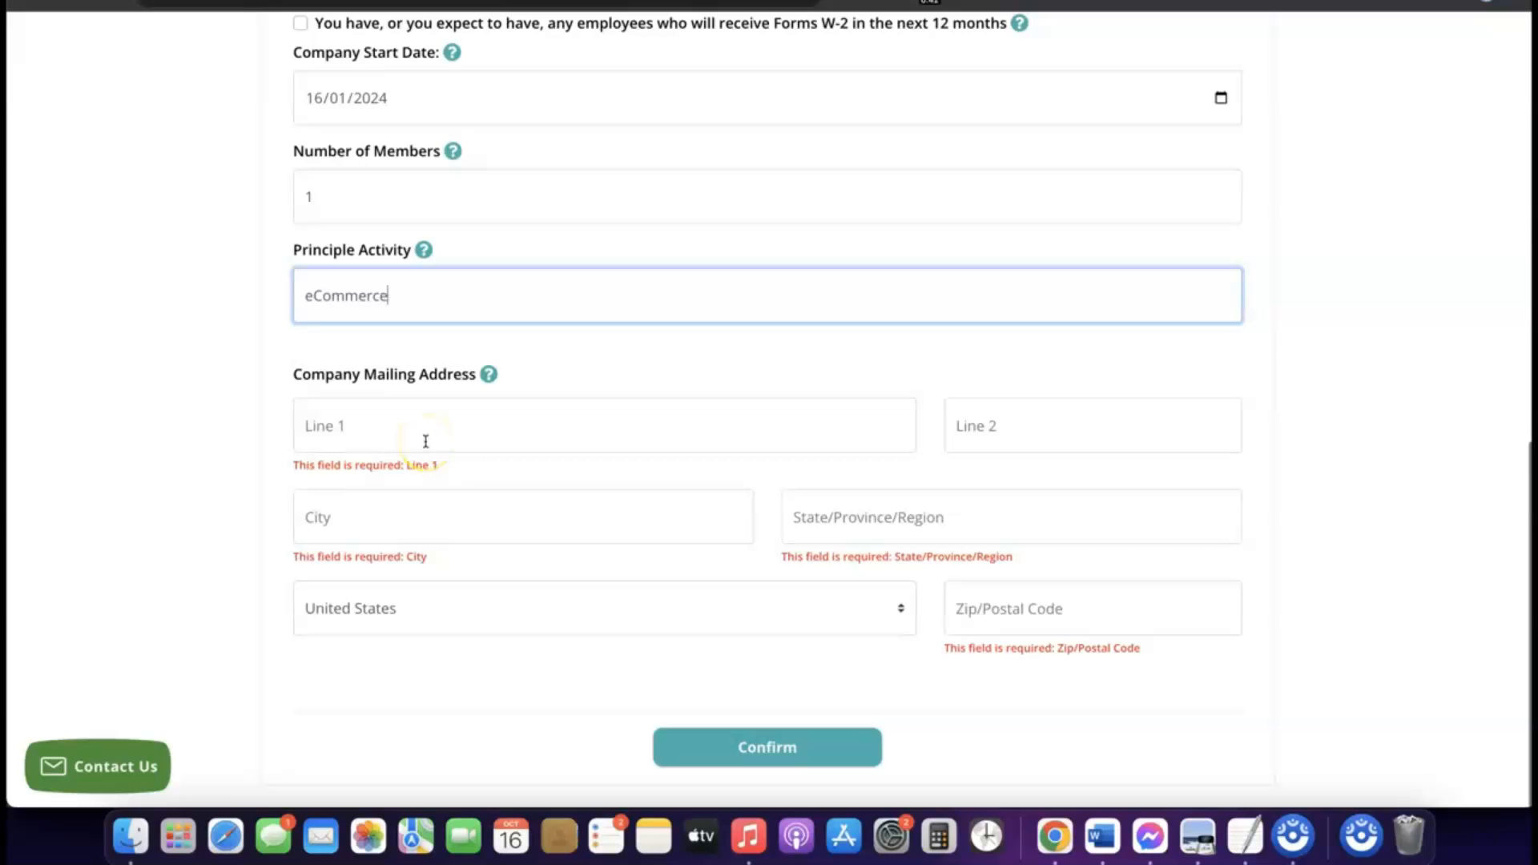
{"action": "scroll", "coordinate": [425, 442], "scroll_direction": "up", "scroll_amount": 10}
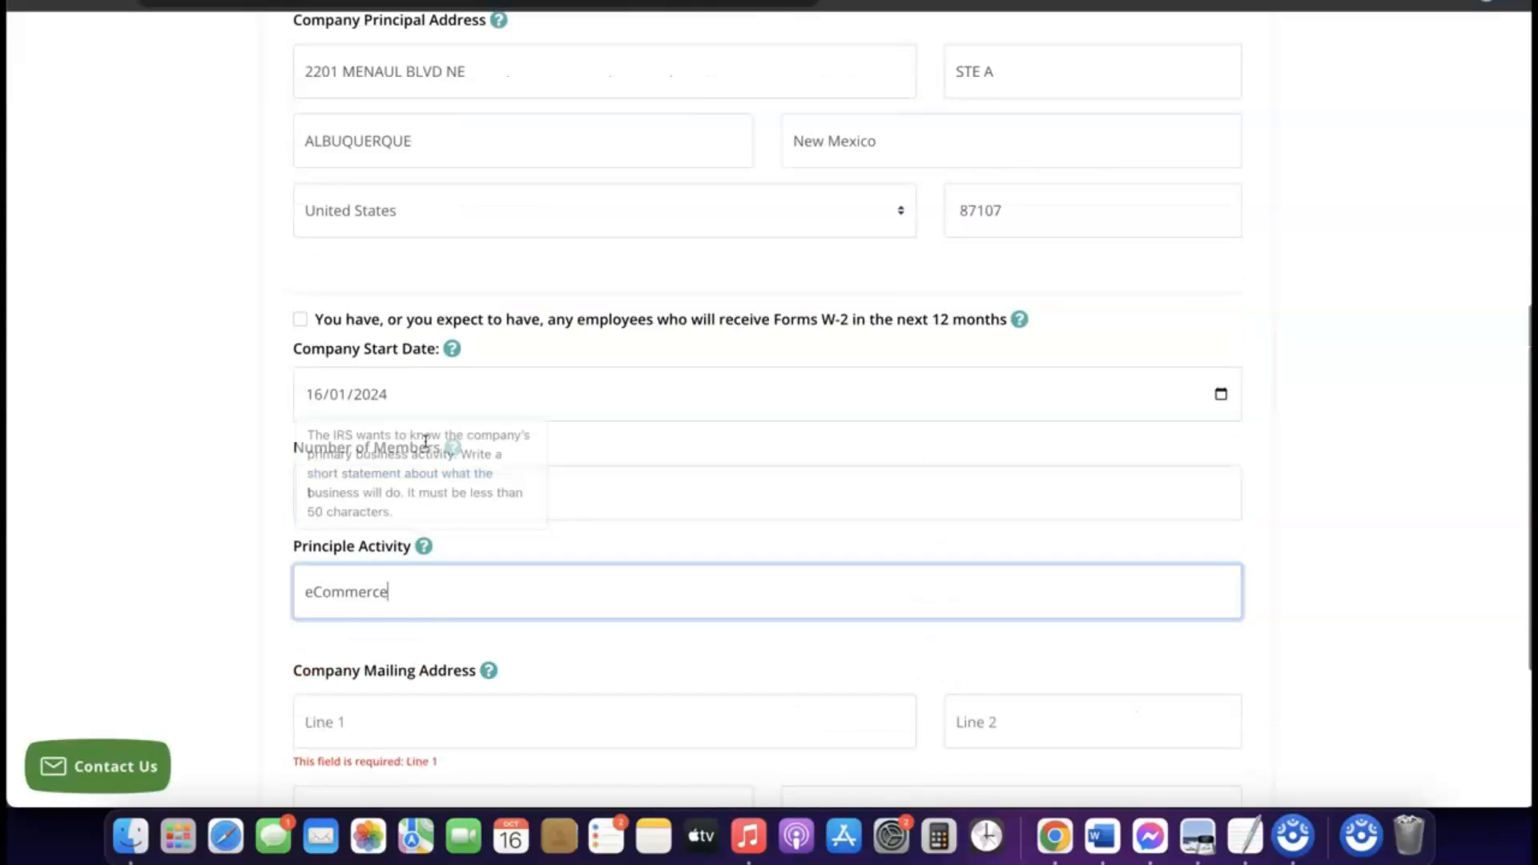
{"action": "scroll", "coordinate": [425, 441], "scroll_direction": "down", "scroll_amount": 5}
{"action": "scroll", "coordinate": [425, 441], "scroll_direction": "down", "scroll_amount": 5}
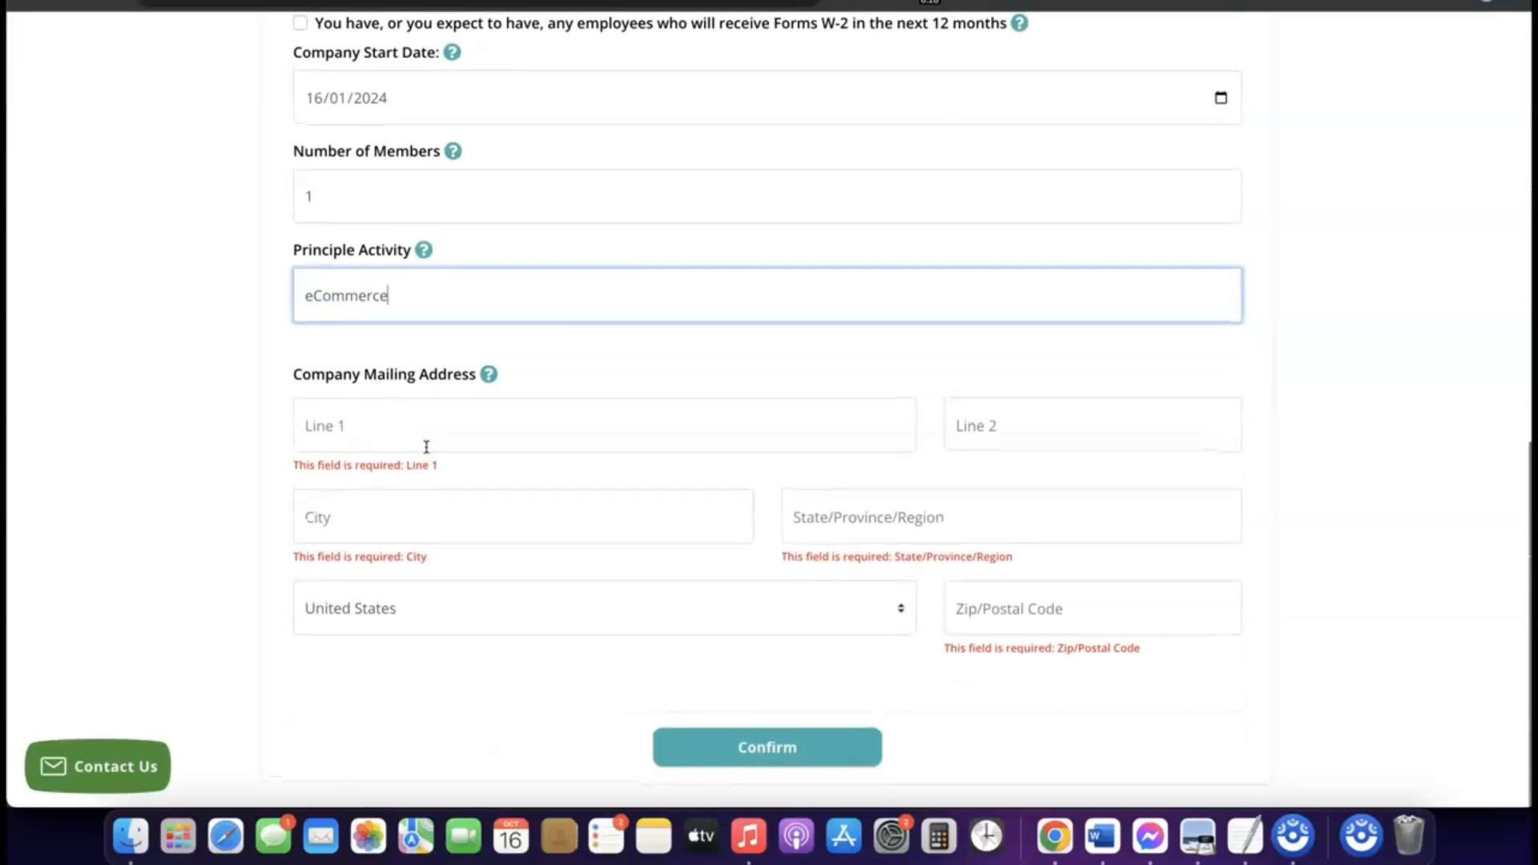
{"action": "scroll", "coordinate": [426, 440], "scroll_direction": "up", "scroll_amount": 5}
{"action": "scroll", "coordinate": [427, 458], "scroll_direction": "up", "scroll_amount": 2}
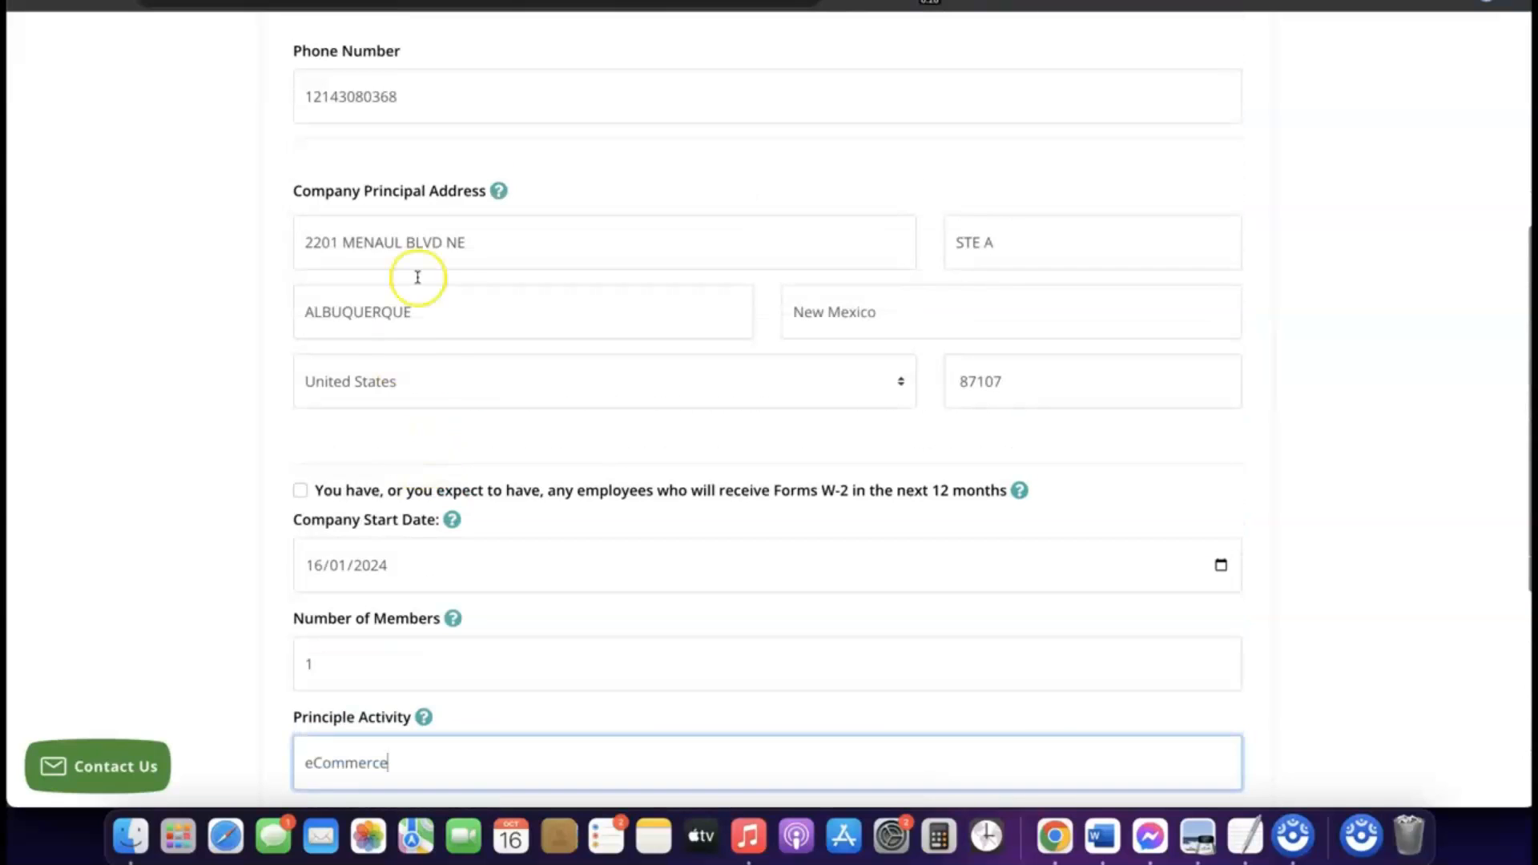
{"action": "left_click", "coordinate": [426, 242]}
{"action": "triple_click", "coordinate": [426, 243]}
{"action": "right_click", "coordinate": [426, 243]}
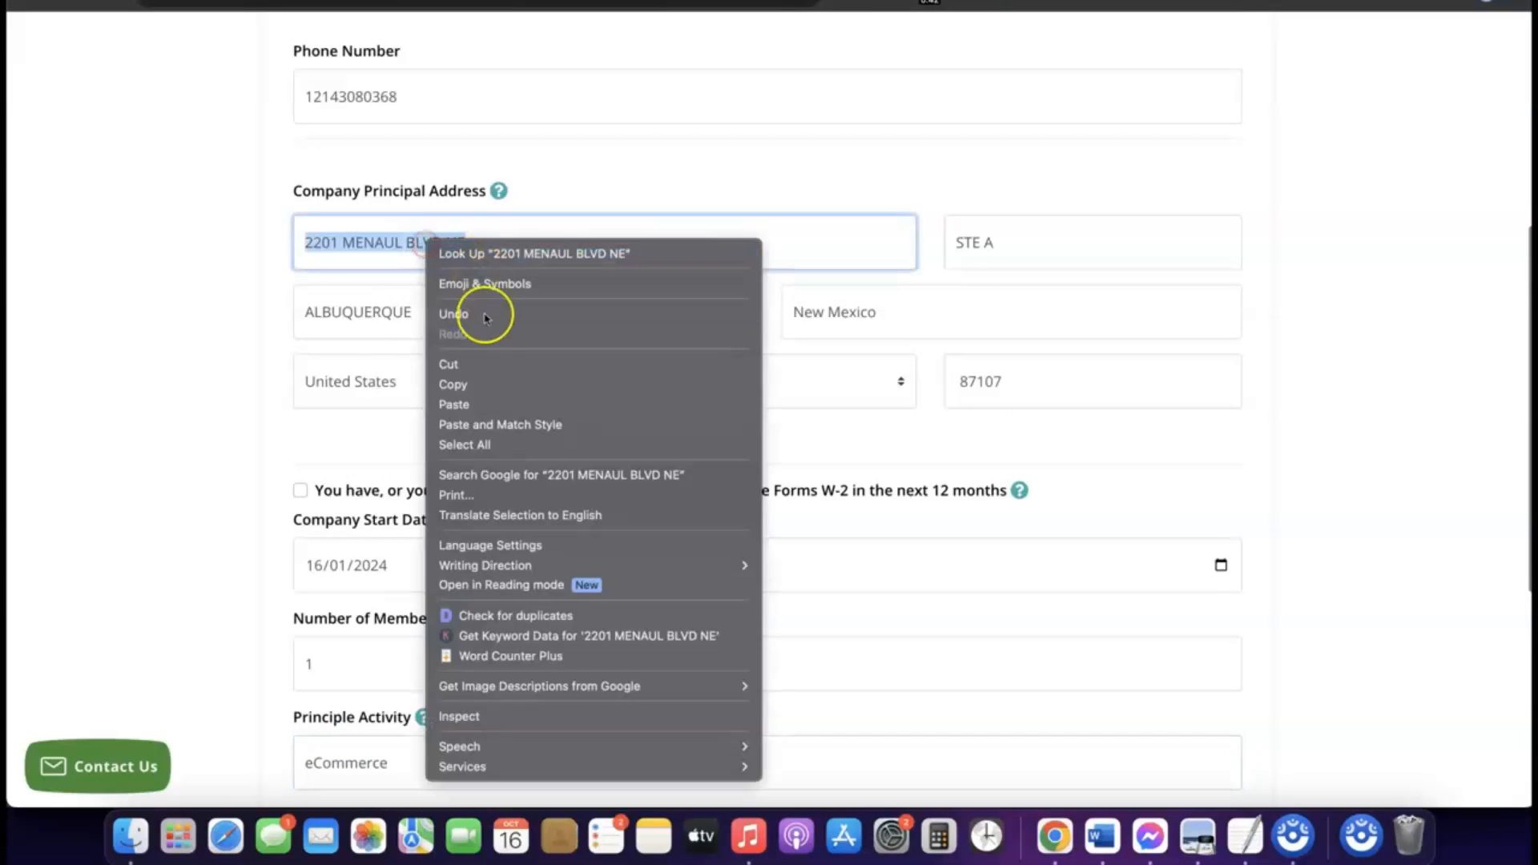
{"action": "left_click", "coordinate": [472, 386]}
{"action": "scroll", "coordinate": [472, 390], "scroll_direction": "down", "scroll_amount": 7}
{"action": "left_click", "coordinate": [398, 425]}
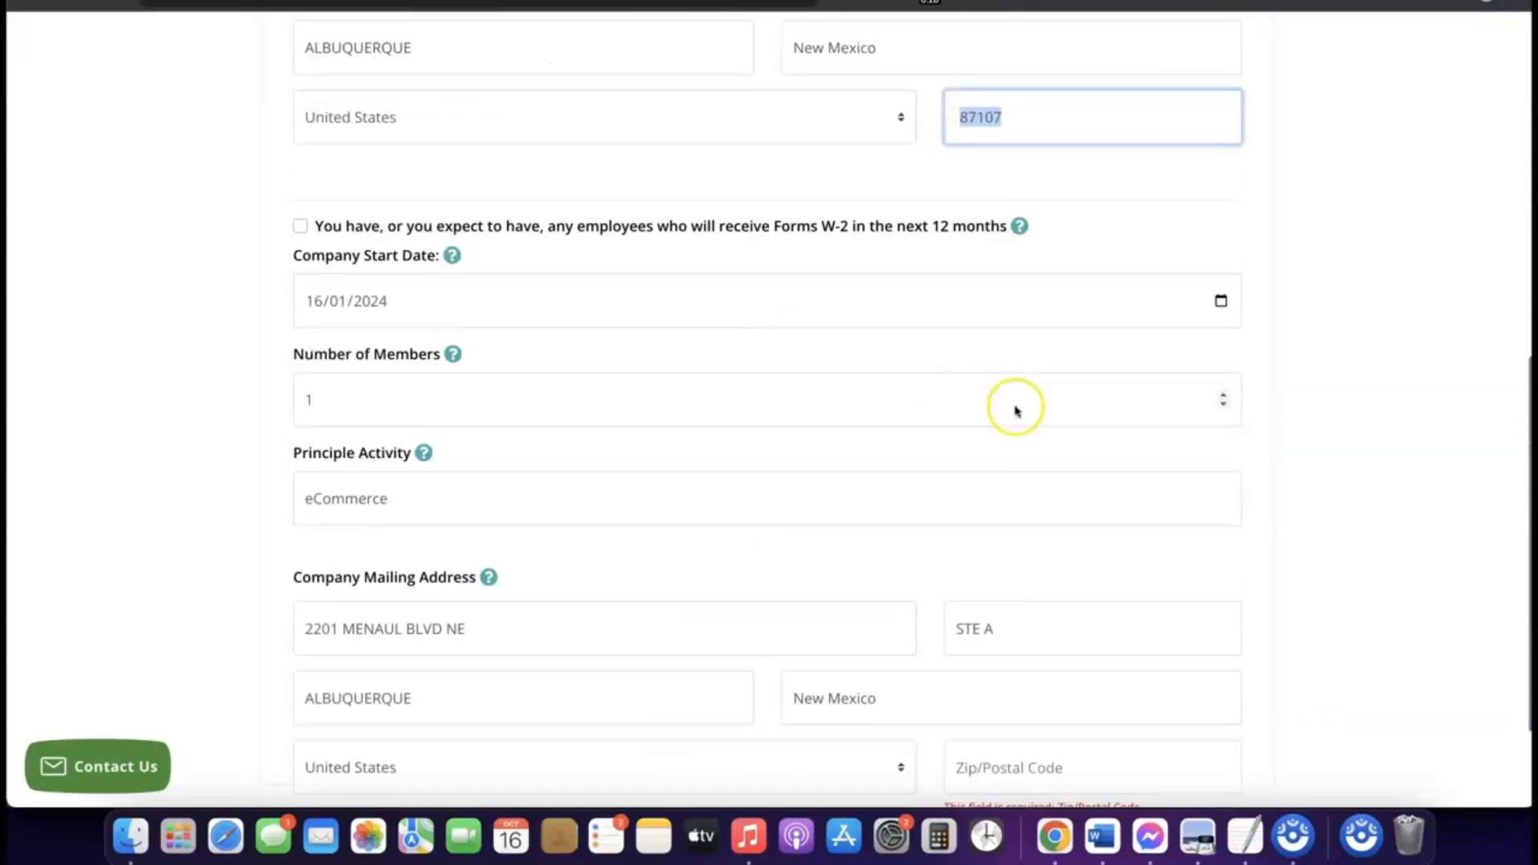
{"action": "scroll", "coordinate": [1013, 405], "scroll_direction": "down", "scroll_amount": 3}
{"action": "left_click", "coordinate": [1041, 615]}
{"action": "key", "text": "super+v"}
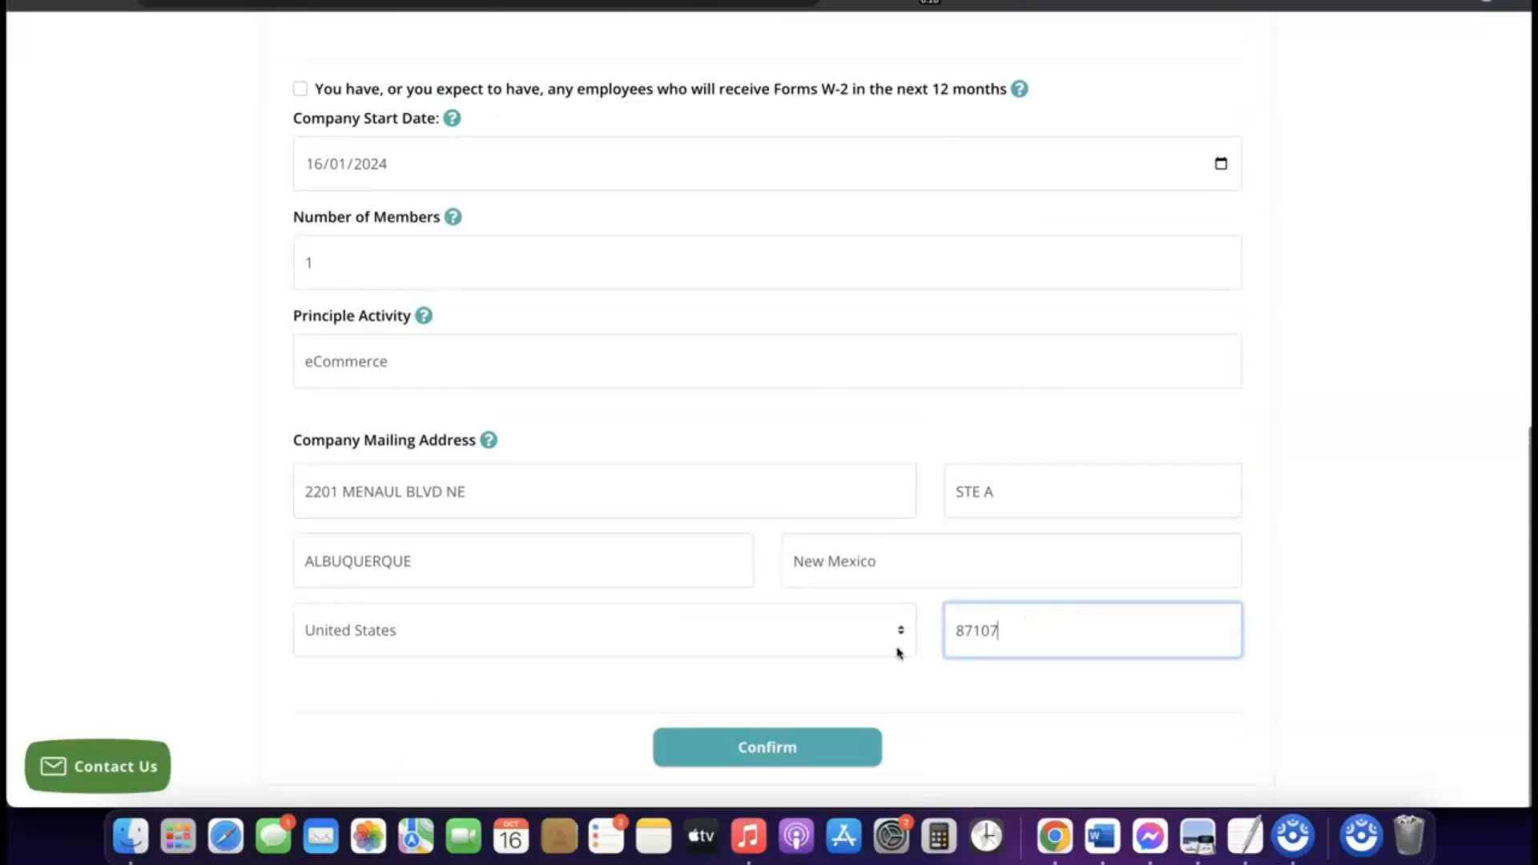
{"action": "left_click", "coordinate": [898, 685]}
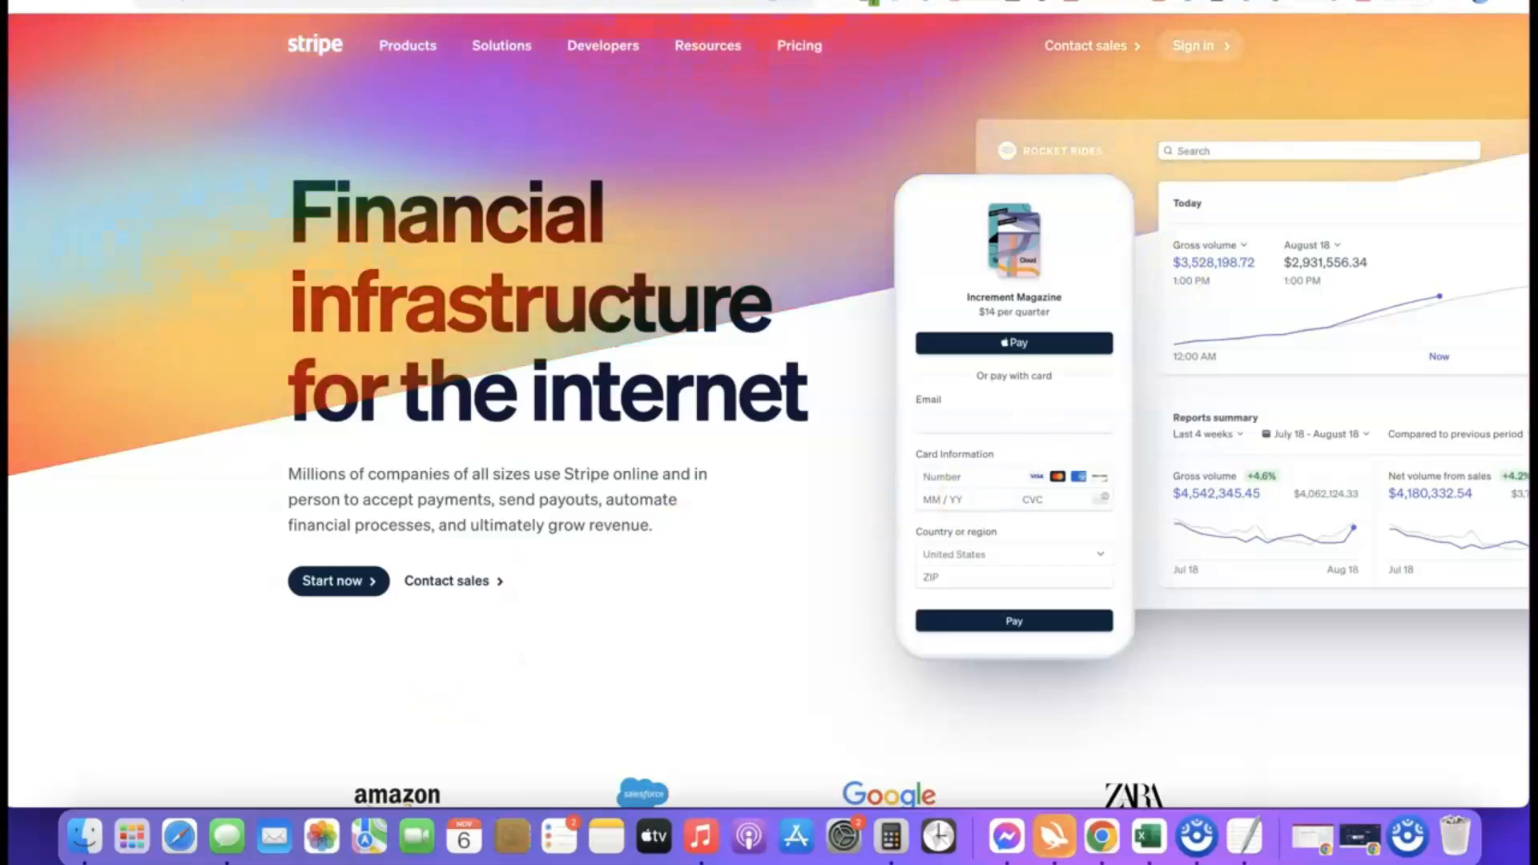
Sign in to the existing Stripe account from the Stripe website.
{"action": "left_click", "coordinate": [1210, 2]}
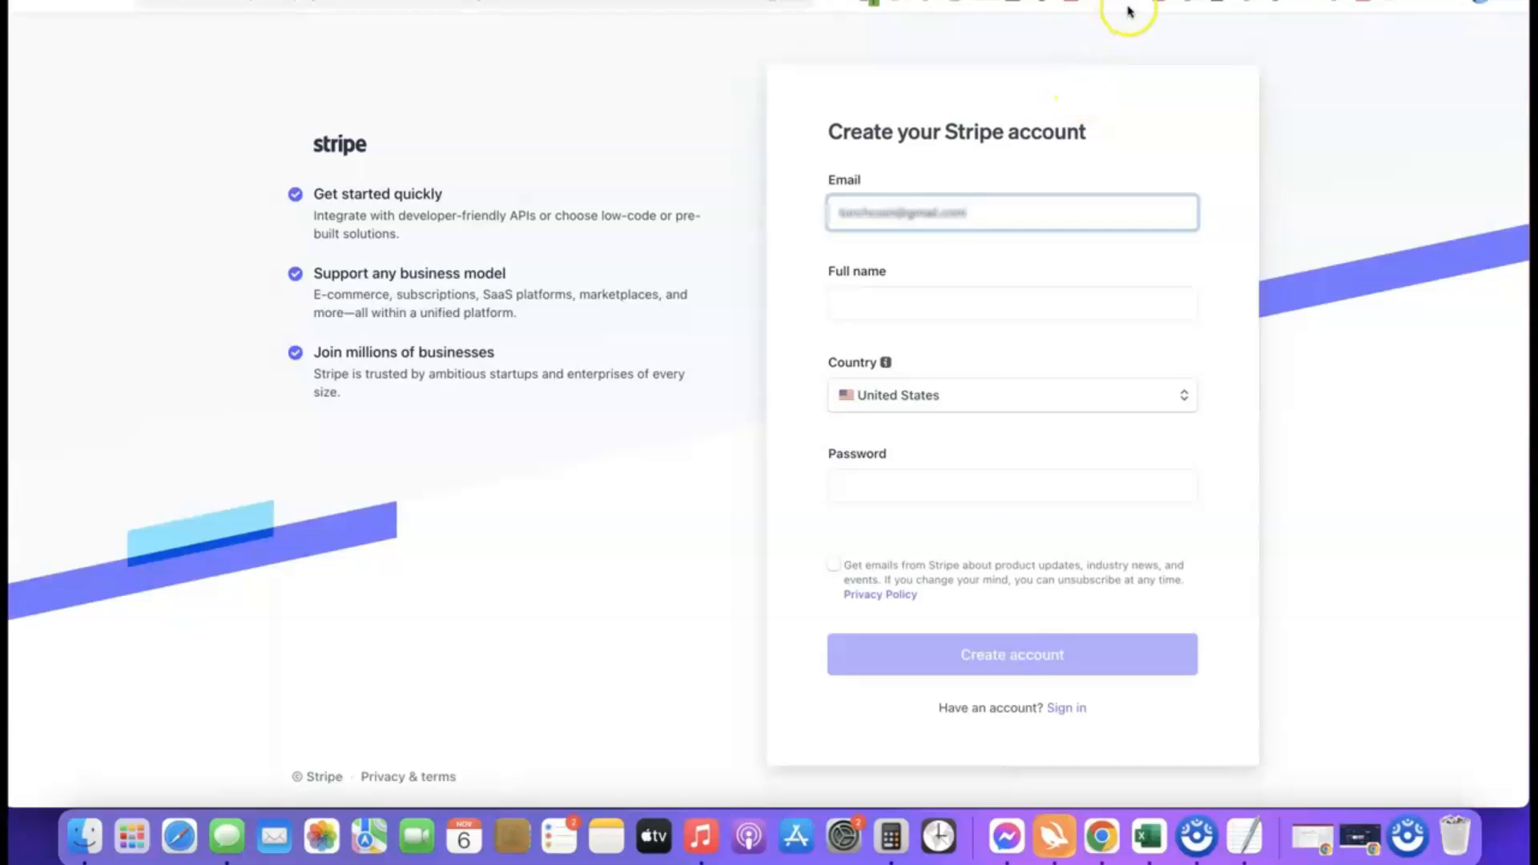
{"action": "left_click", "coordinate": [1041, 0]}
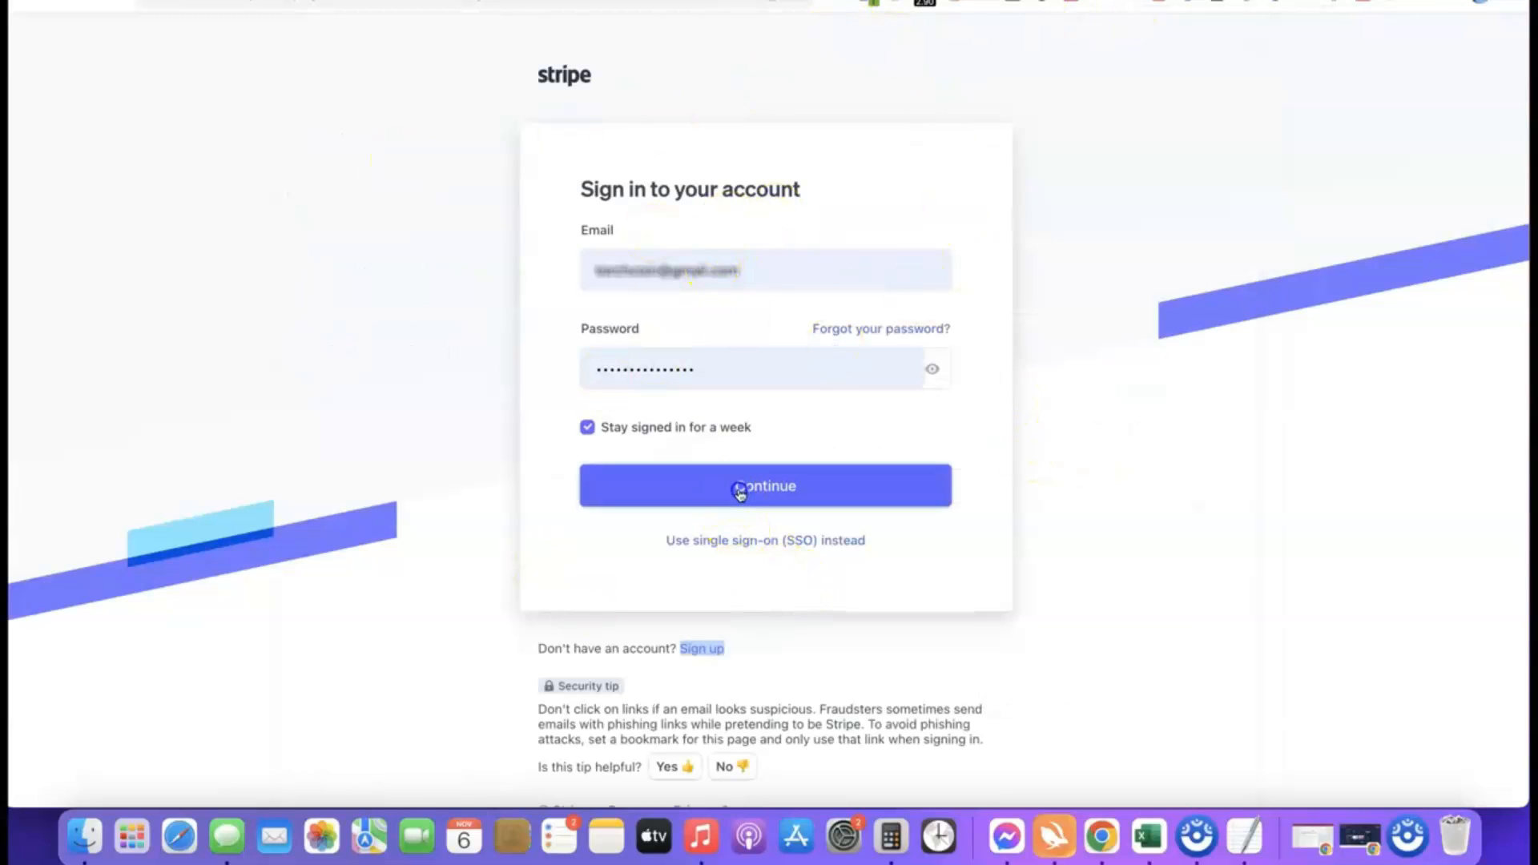
{"action": "left_click", "coordinate": [737, 492]}
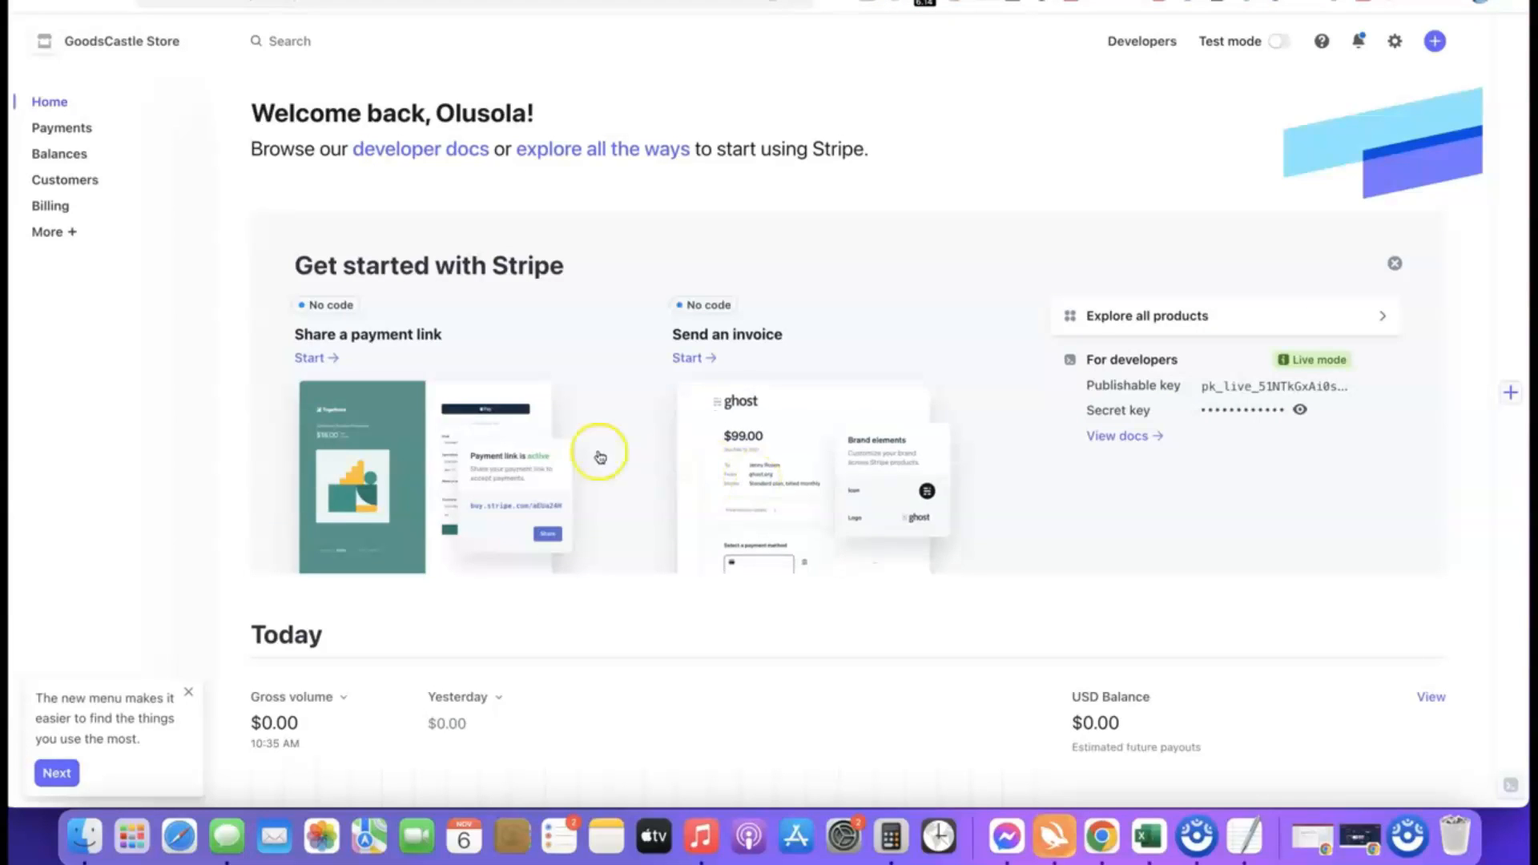
Create a new Stripe account named Affiliate Blueprint with United States as the country of operation.
{"action": "left_click", "coordinate": [198, 44]}
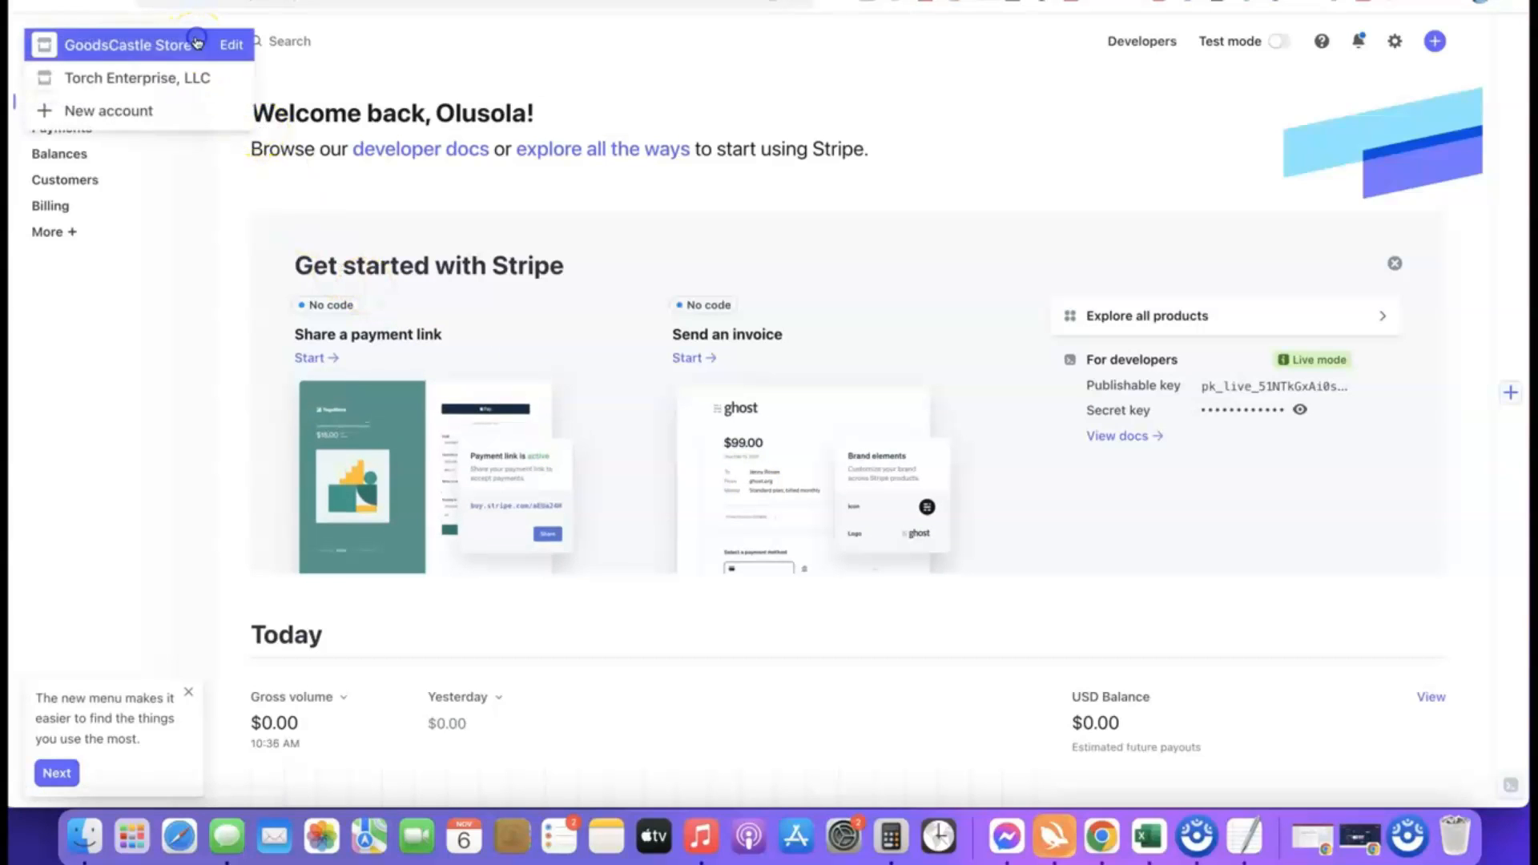
{"action": "left_click", "coordinate": [109, 113]}
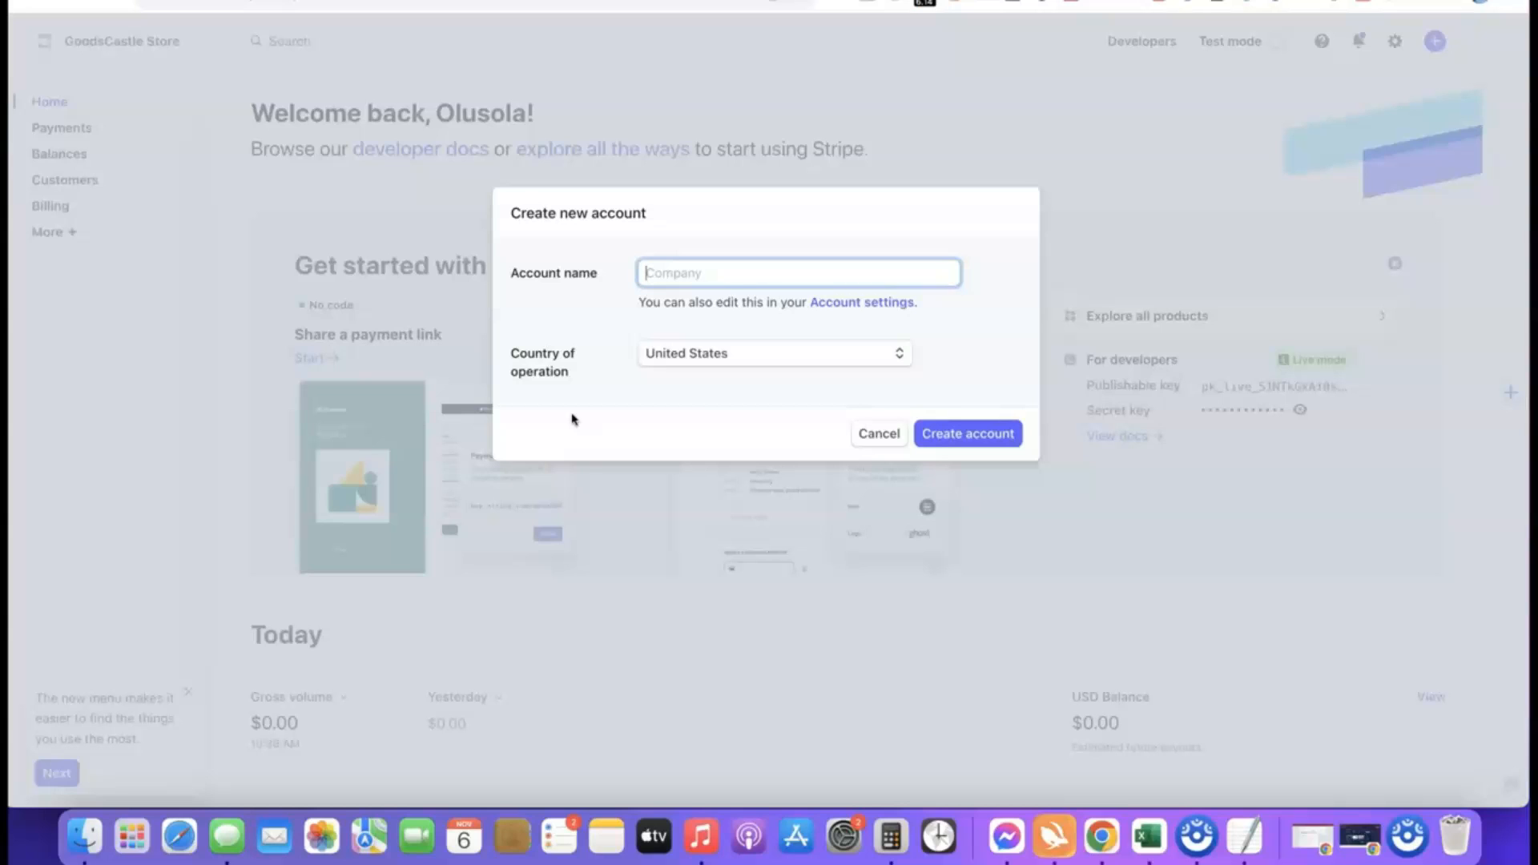
{"action": "left_click", "coordinate": [675, 275]}
{"action": "type", "text": "Affiliate Blueprint"}
{"action": "left_click", "coordinate": [633, 317]}
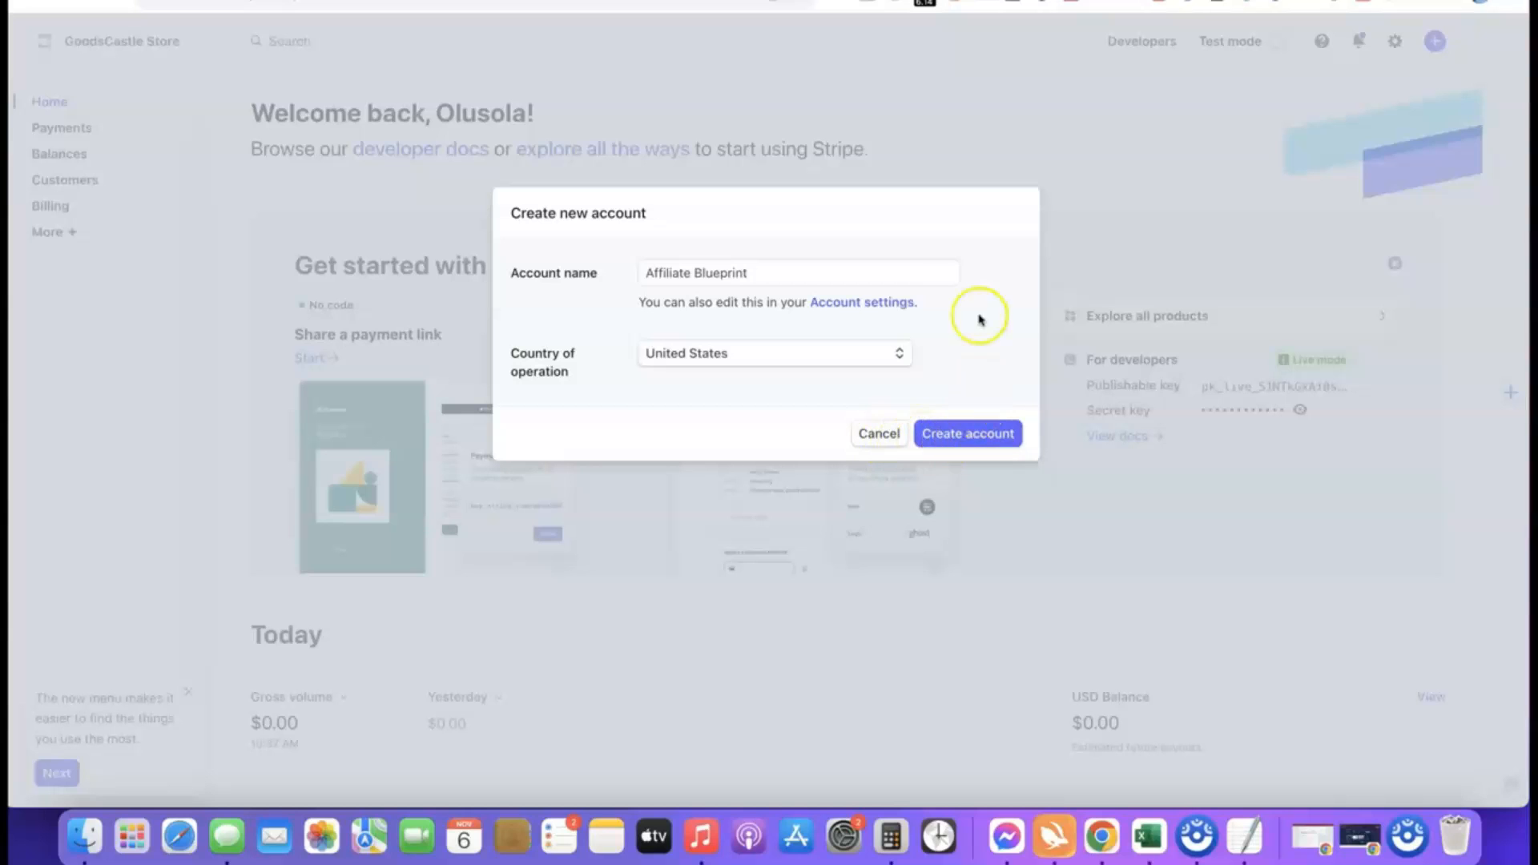
{"action": "left_click", "coordinate": [961, 436]}
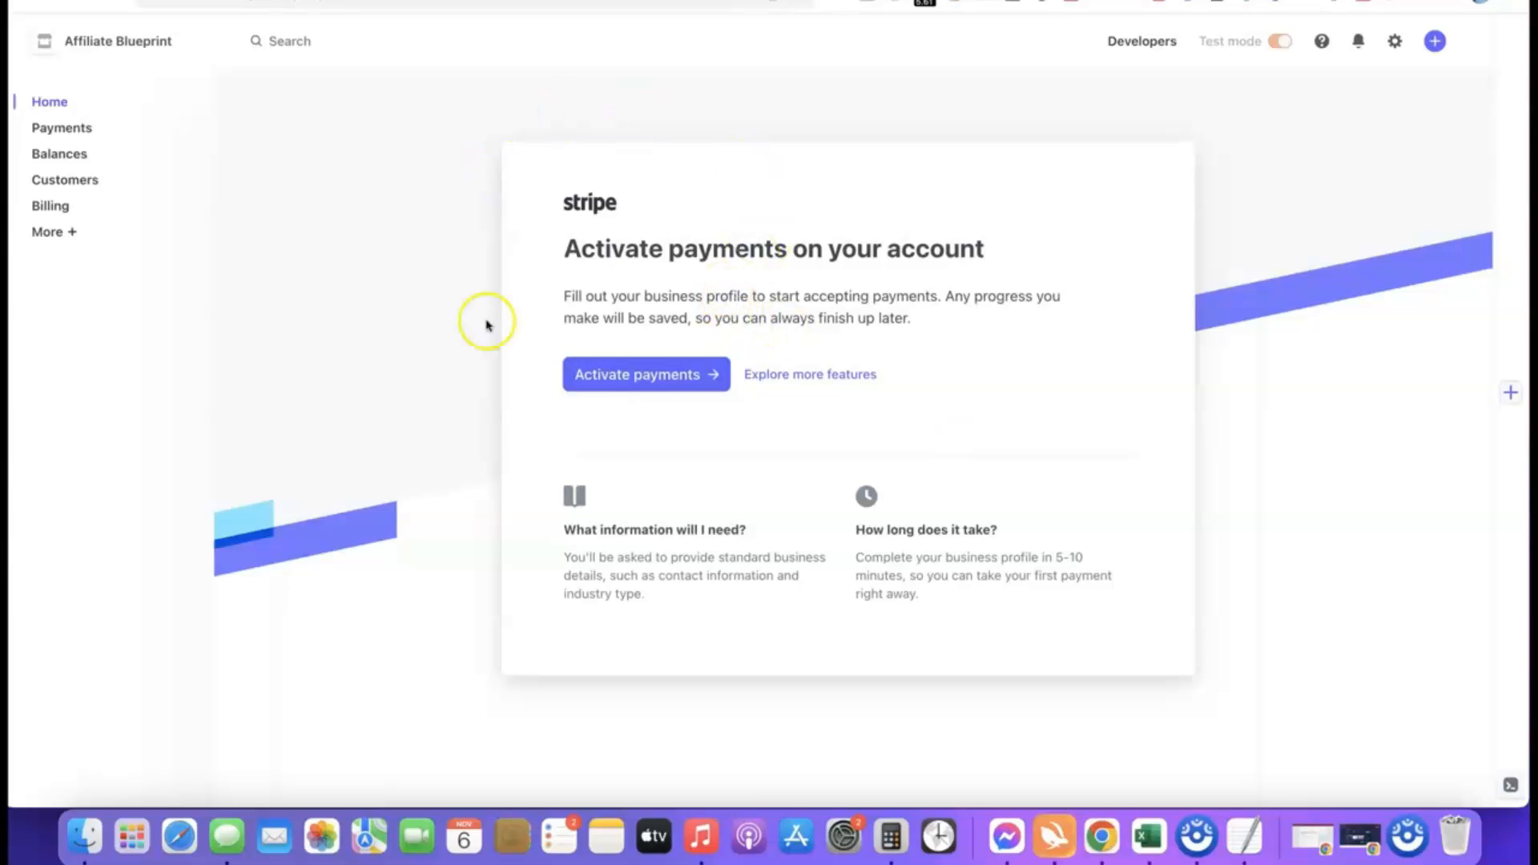
Start activating payments and submit Company as the business type with Sole proprietorship as the business structure.
{"action": "left_click", "coordinate": [635, 374]}
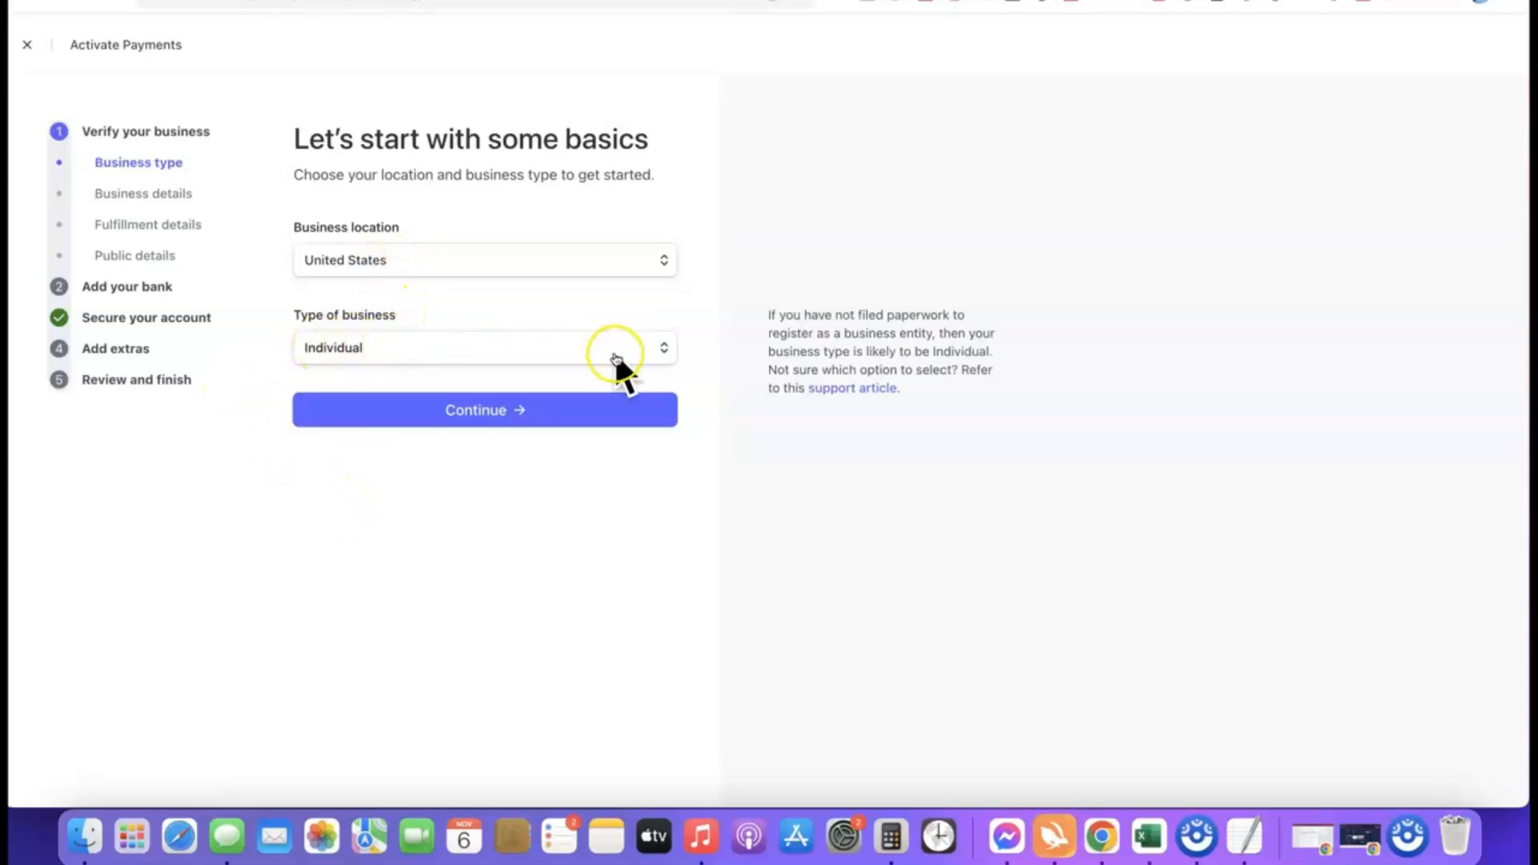
{"action": "left_click", "coordinate": [662, 351]}
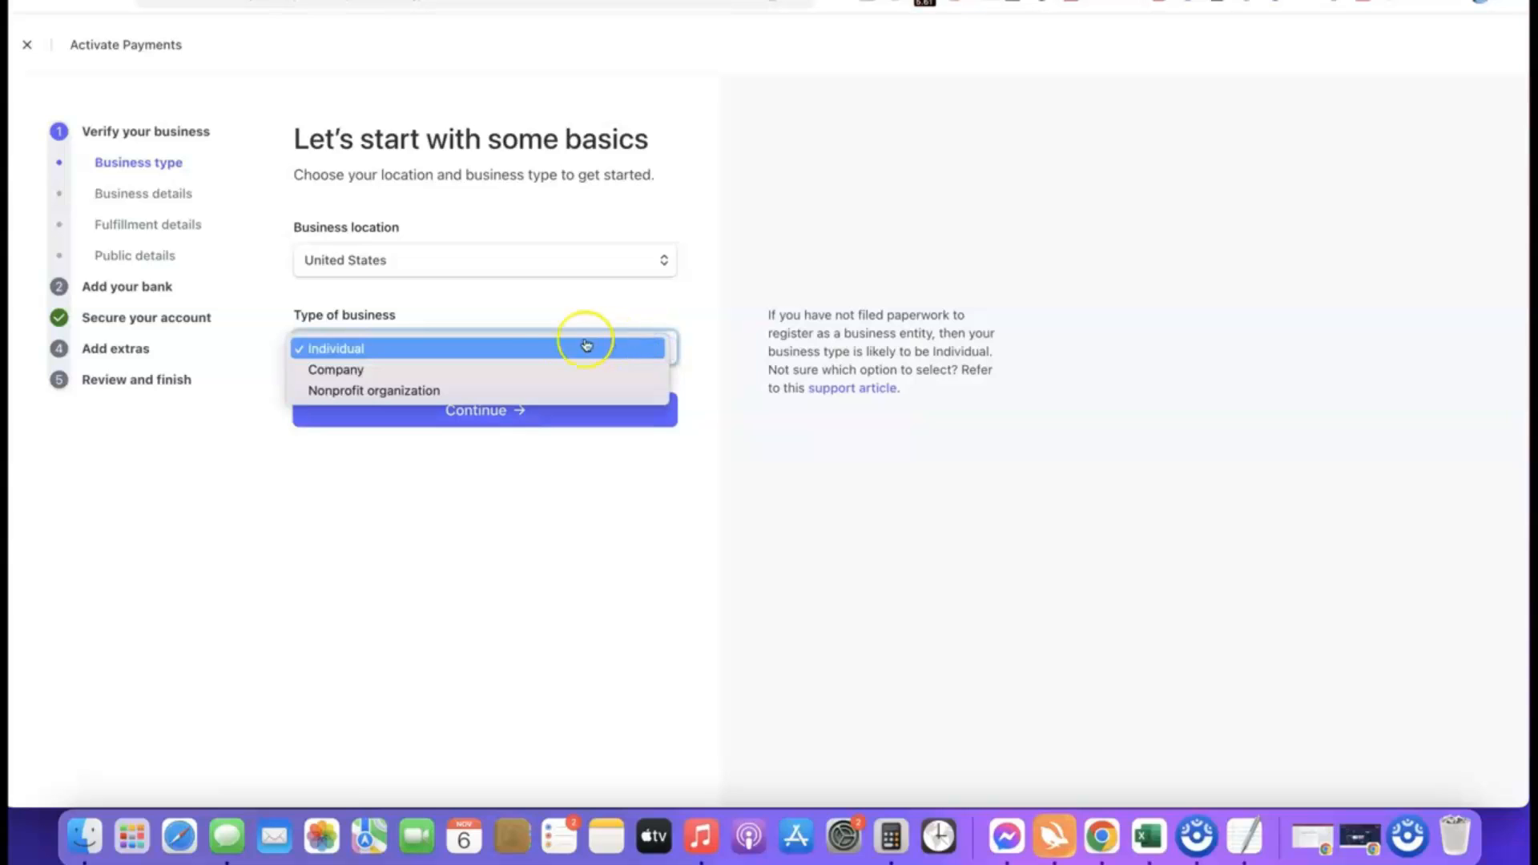
{"action": "left_click", "coordinate": [351, 373]}
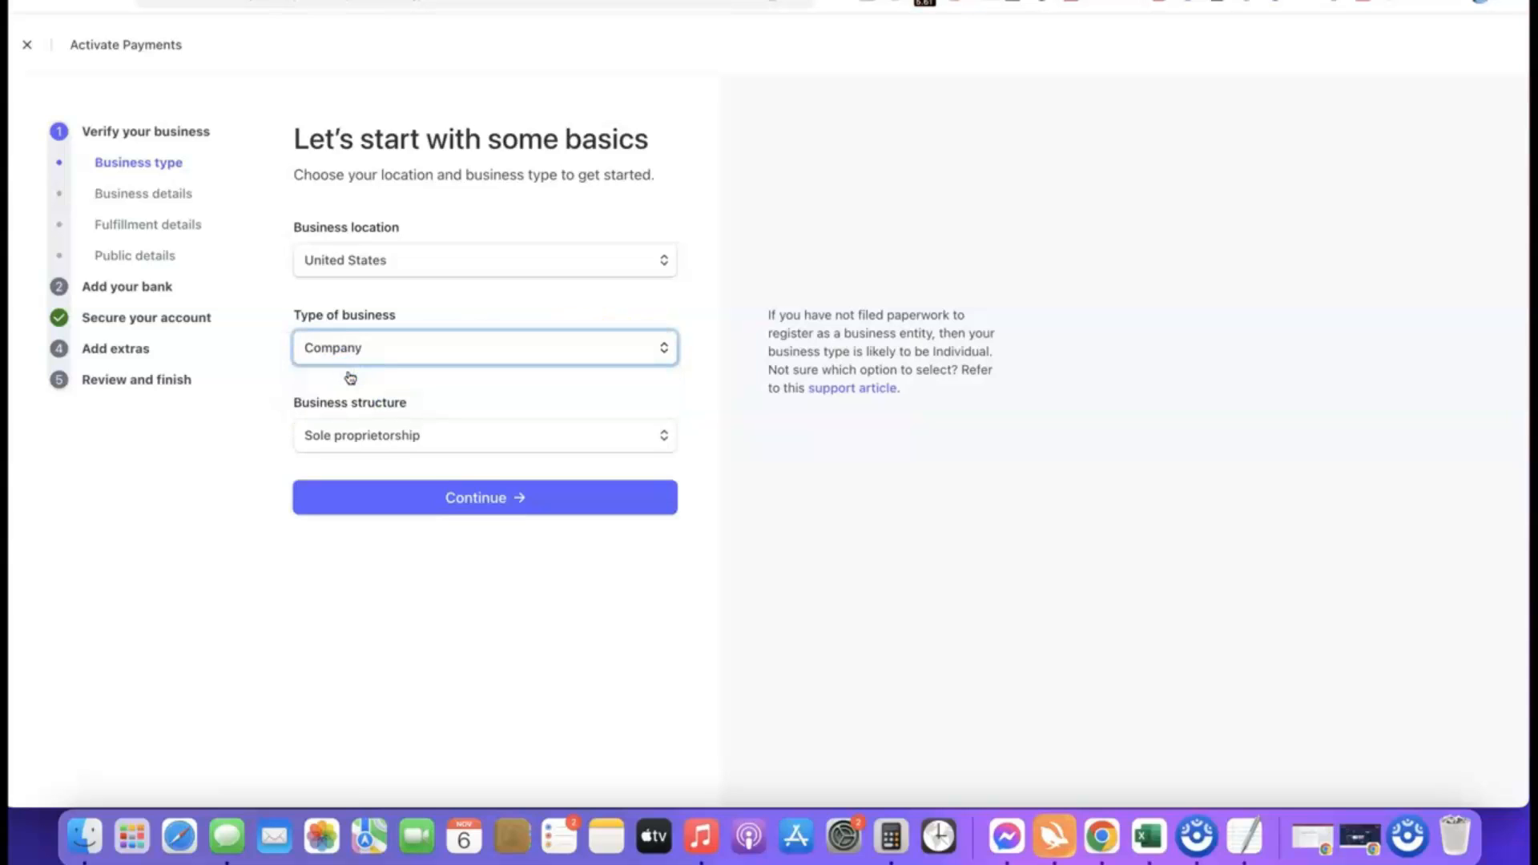
{"action": "left_click", "coordinate": [450, 435]}
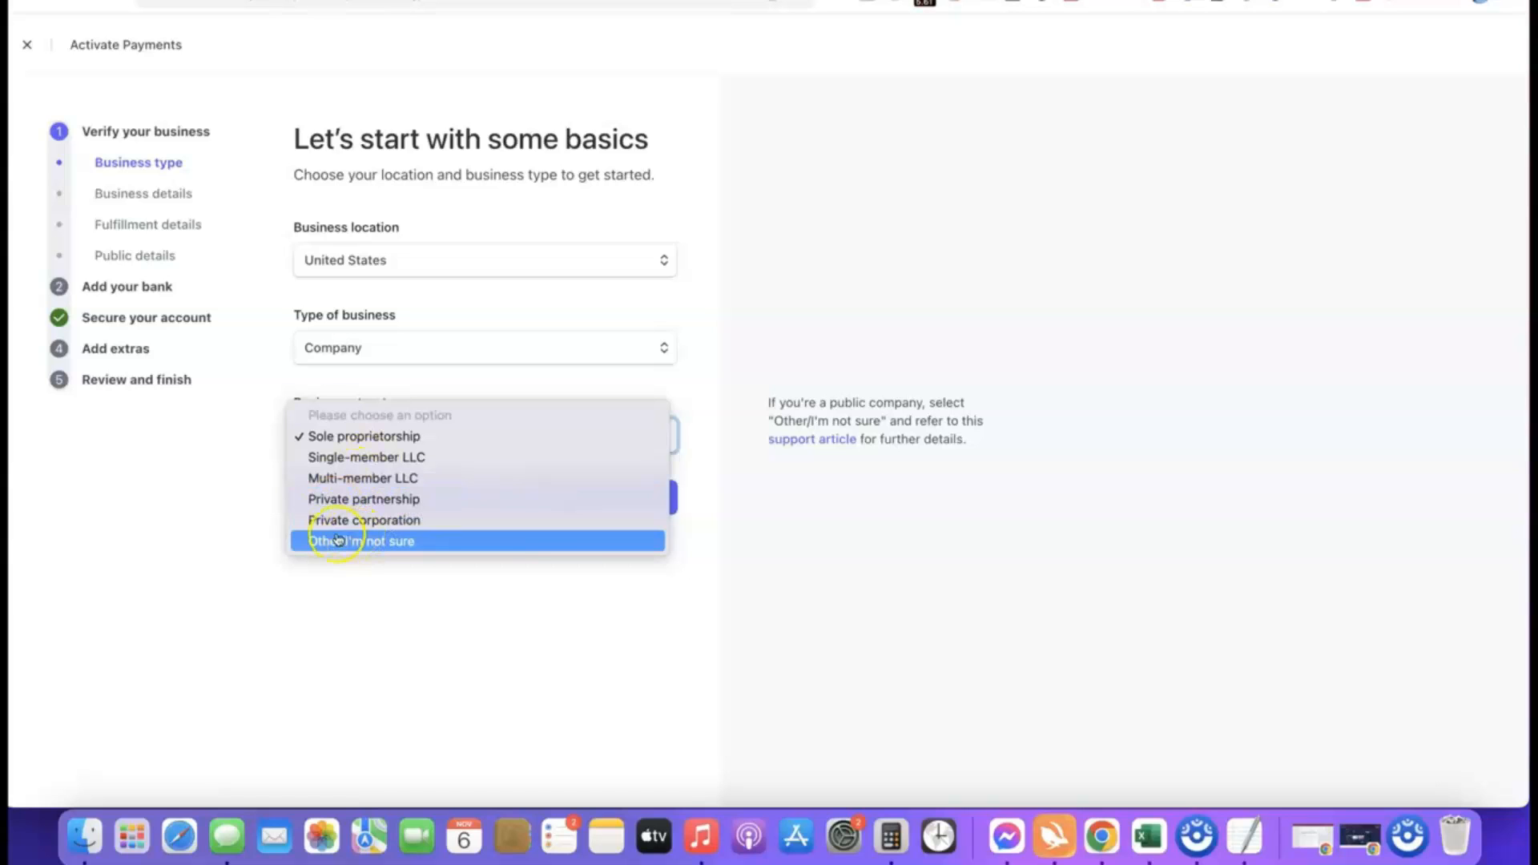
{"action": "left_click", "coordinate": [312, 435]}
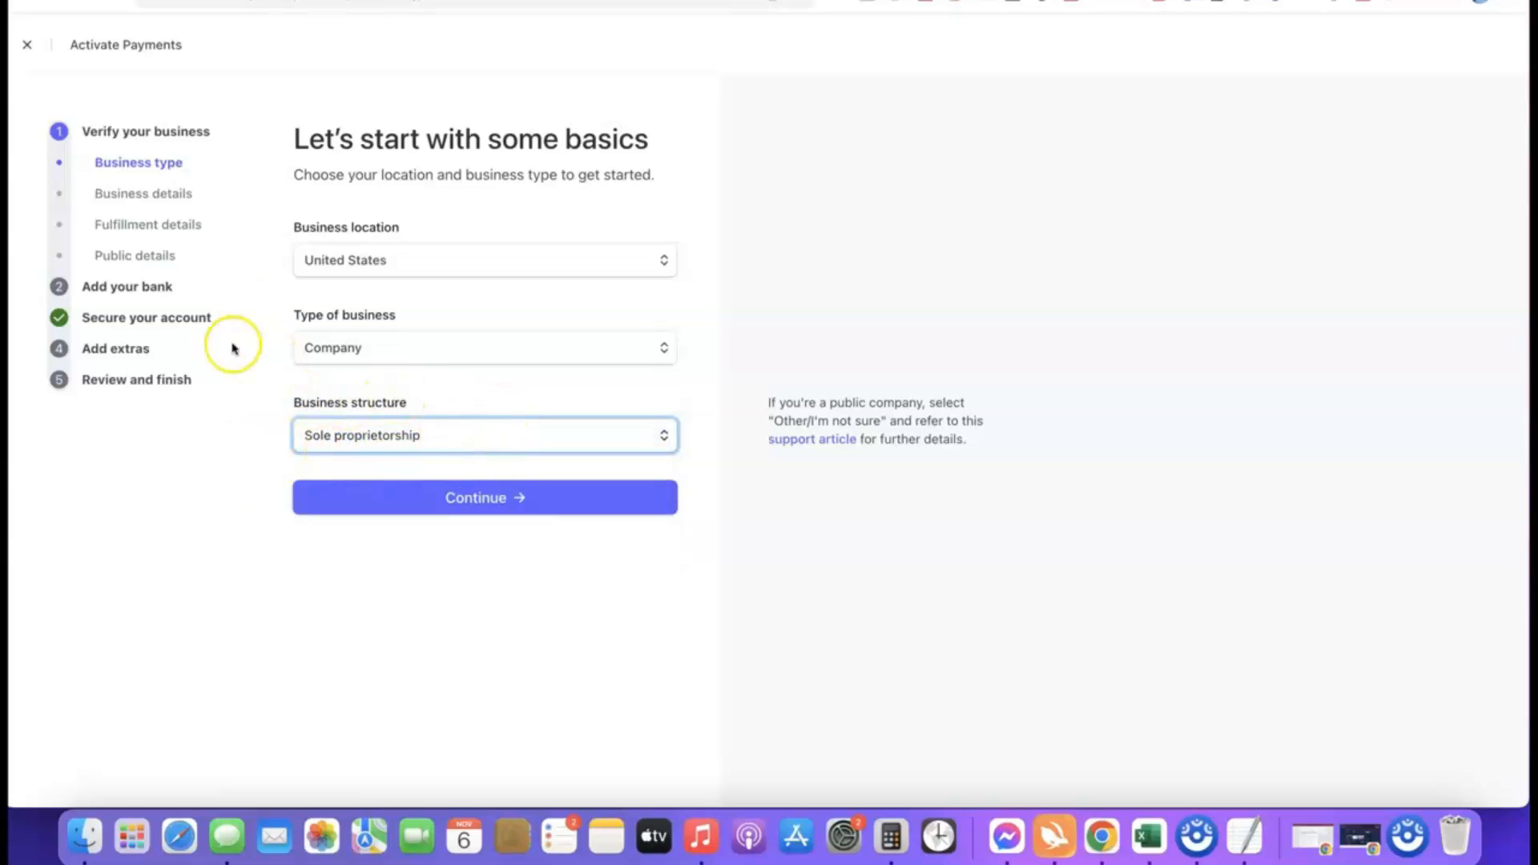
{"action": "left_click", "coordinate": [480, 498]}
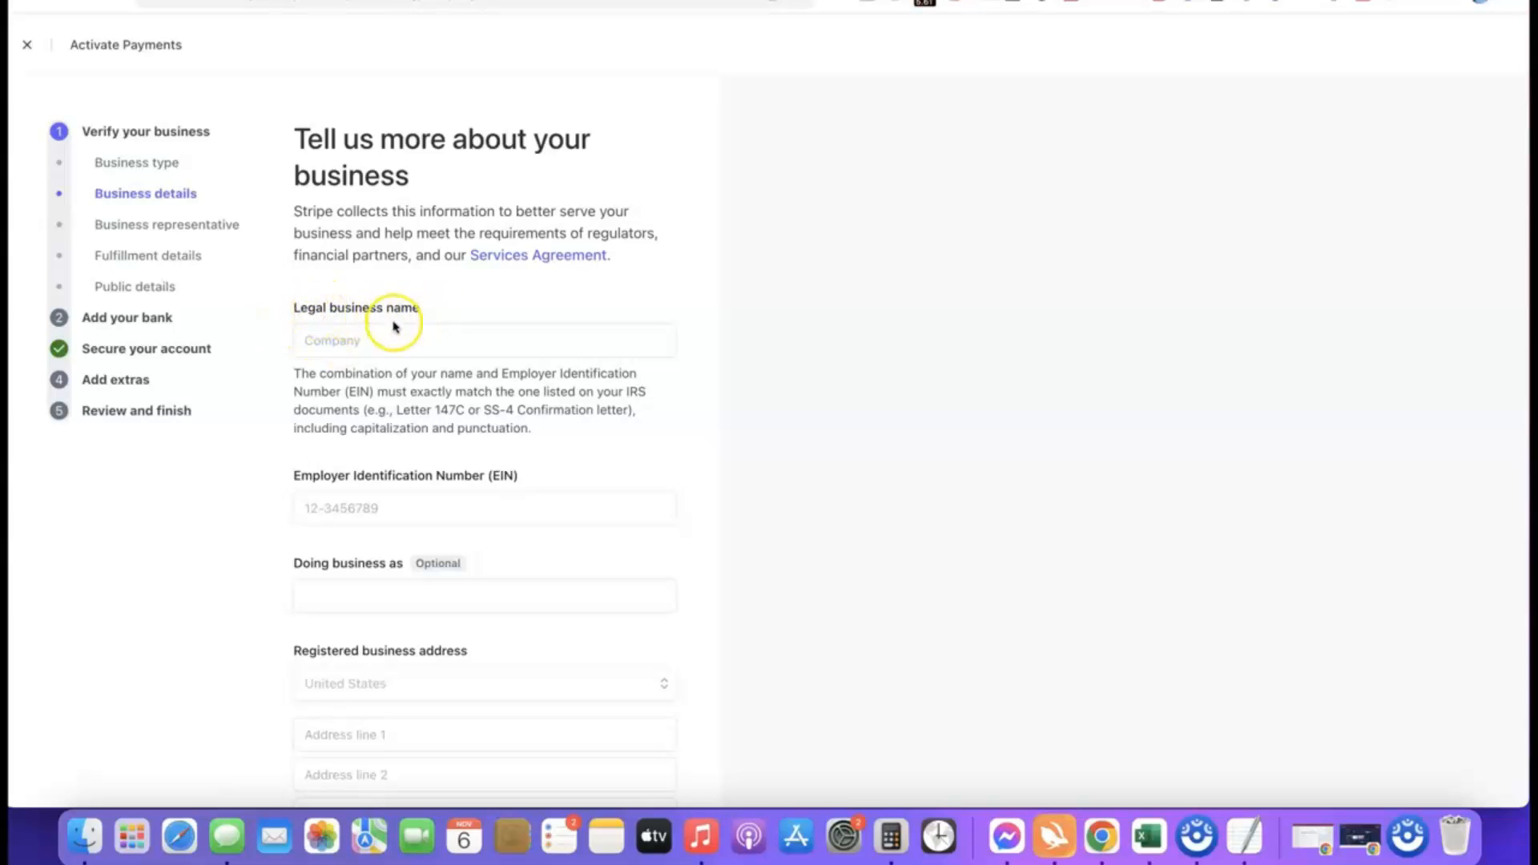
Enter Torch Enterprise LLC as the legal business name and fill in the Employer Identification Number.
{"action": "left_click", "coordinate": [386, 337]}
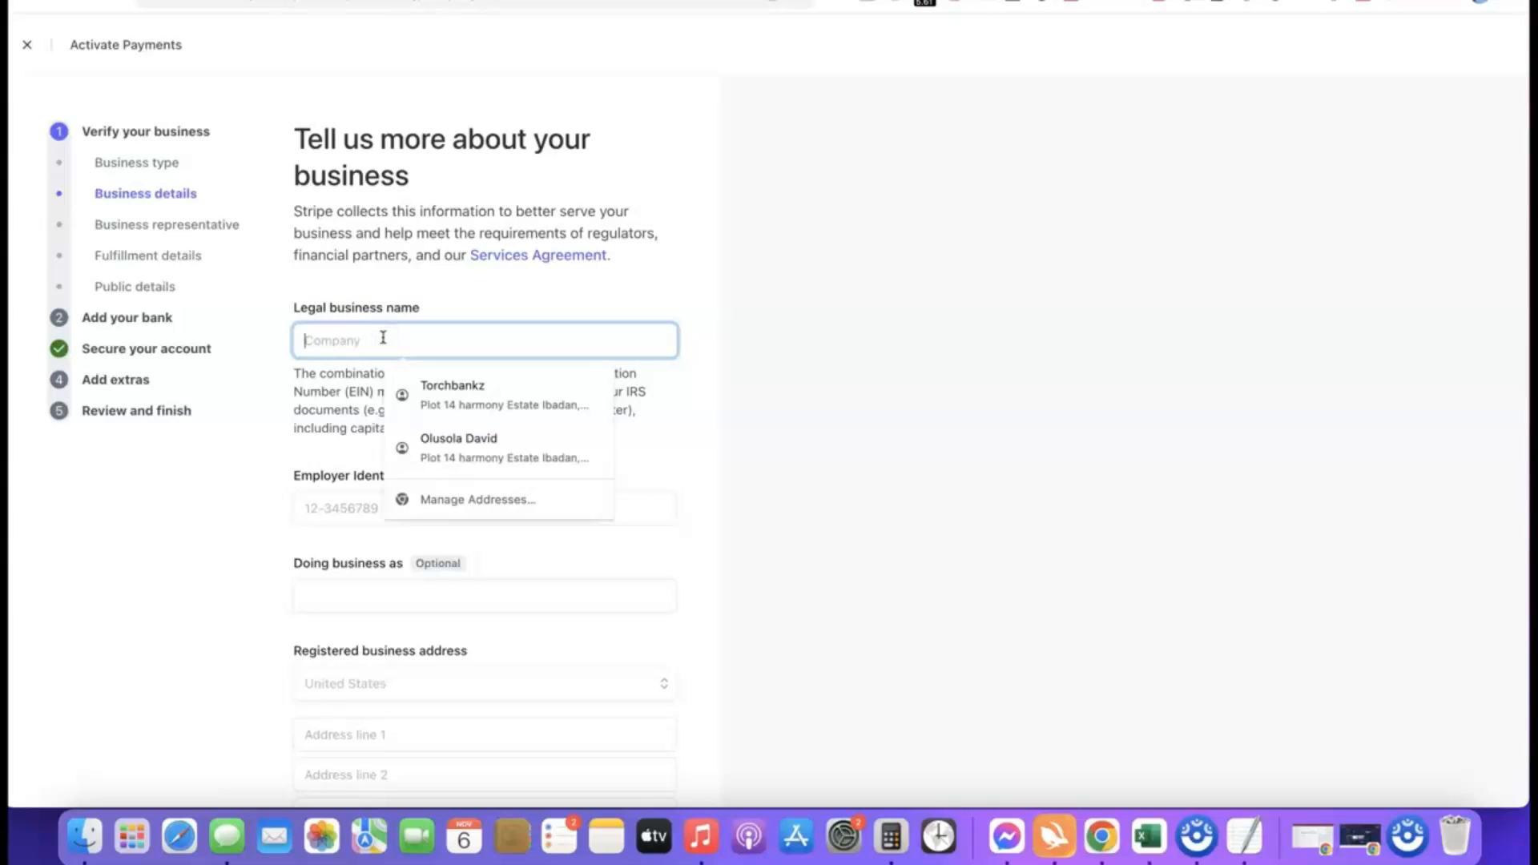
{"action": "type", "text": "Torch Enterprise LLC"}
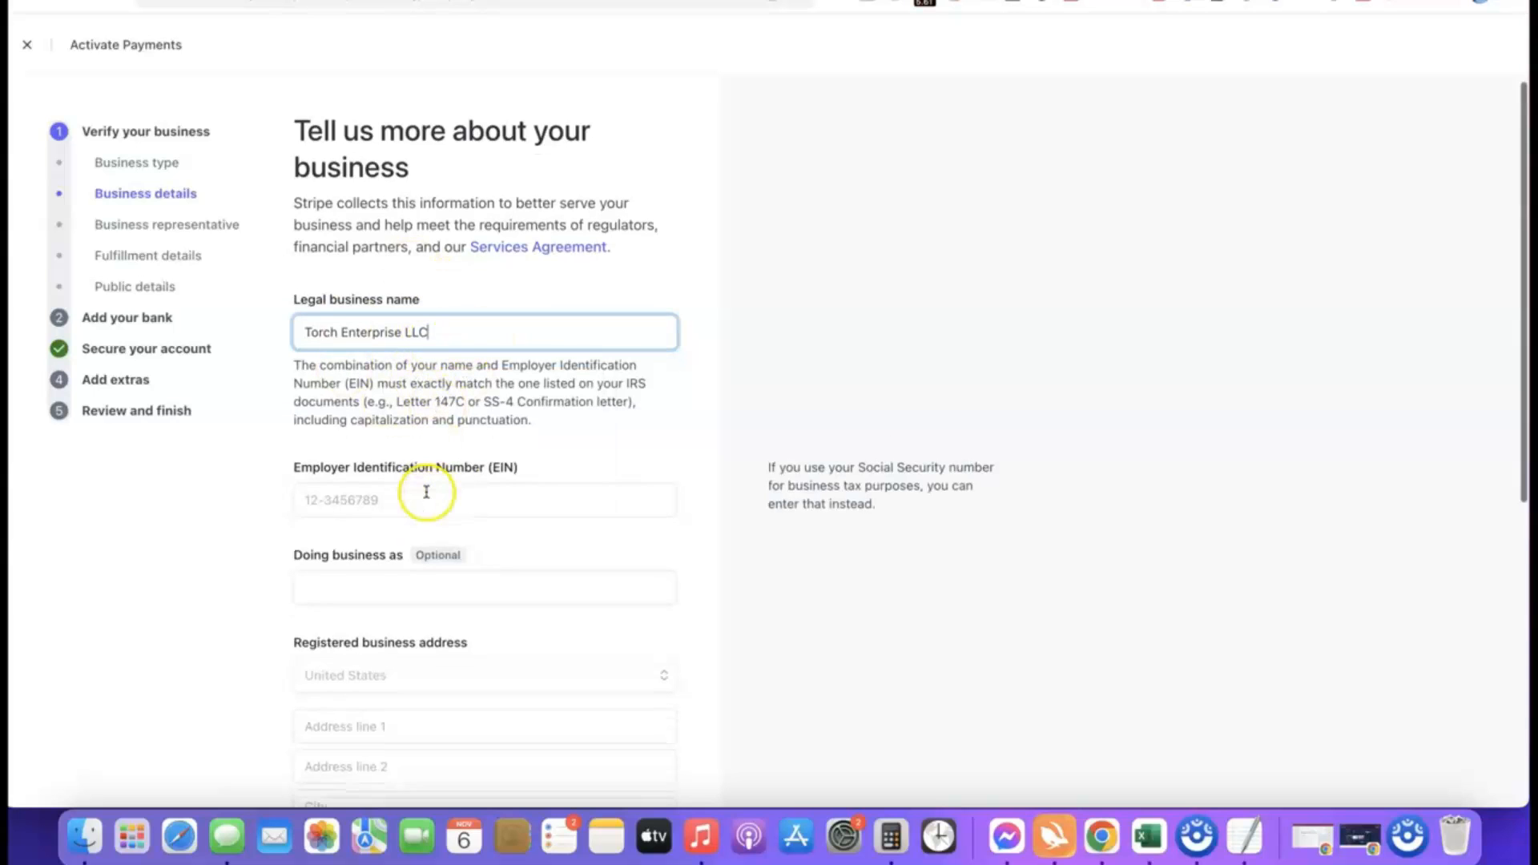
{"action": "scroll", "coordinate": [422, 491], "scroll_direction": "down", "scroll_amount": 2}
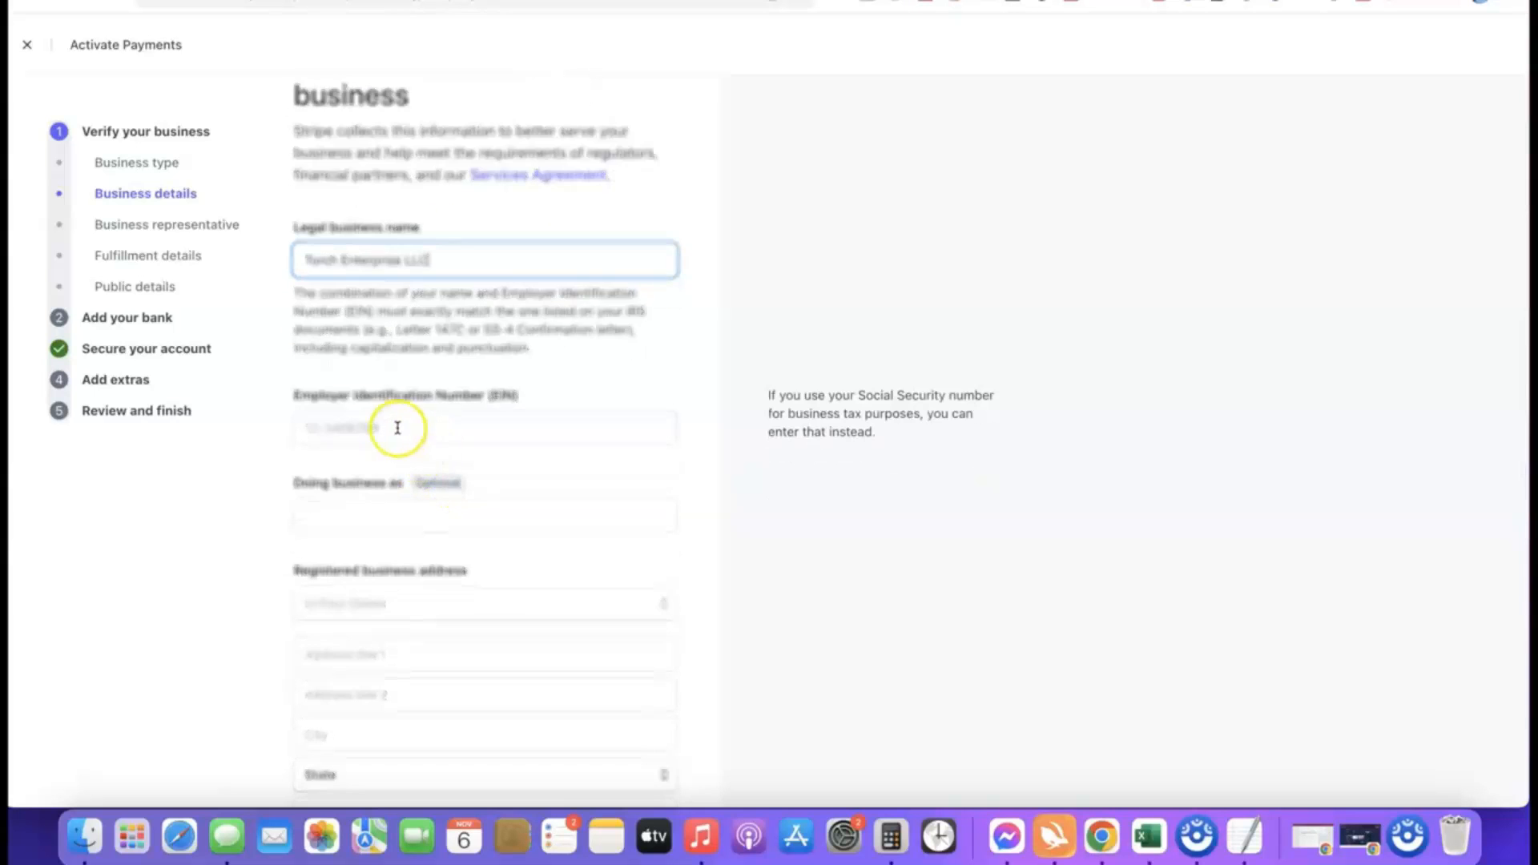
{"action": "scroll", "coordinate": [400, 420], "scroll_direction": "down", "scroll_amount": 1}
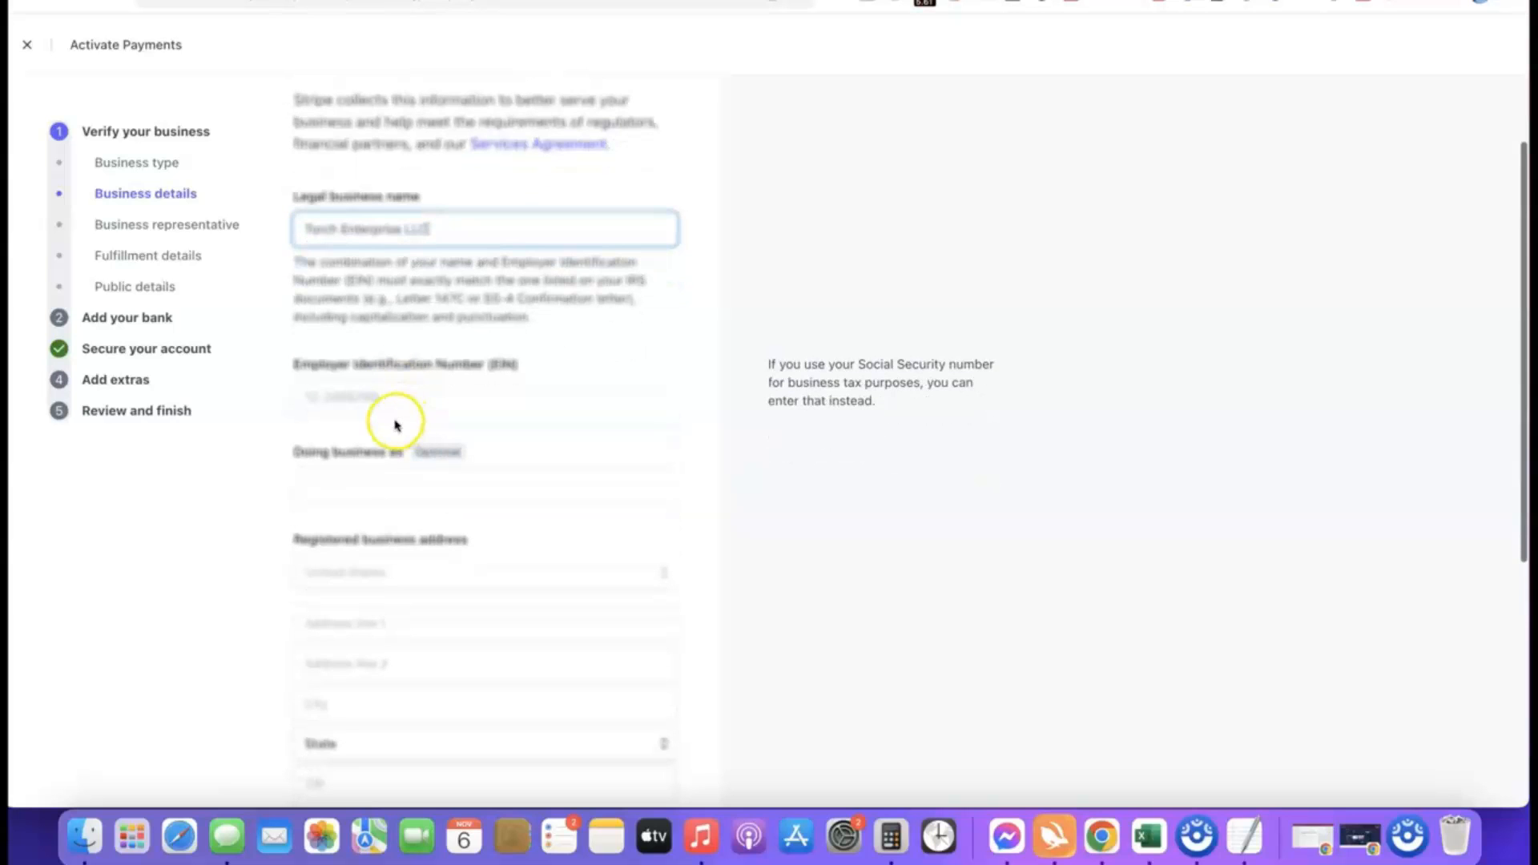
{"action": "left_click", "coordinate": [397, 398]}
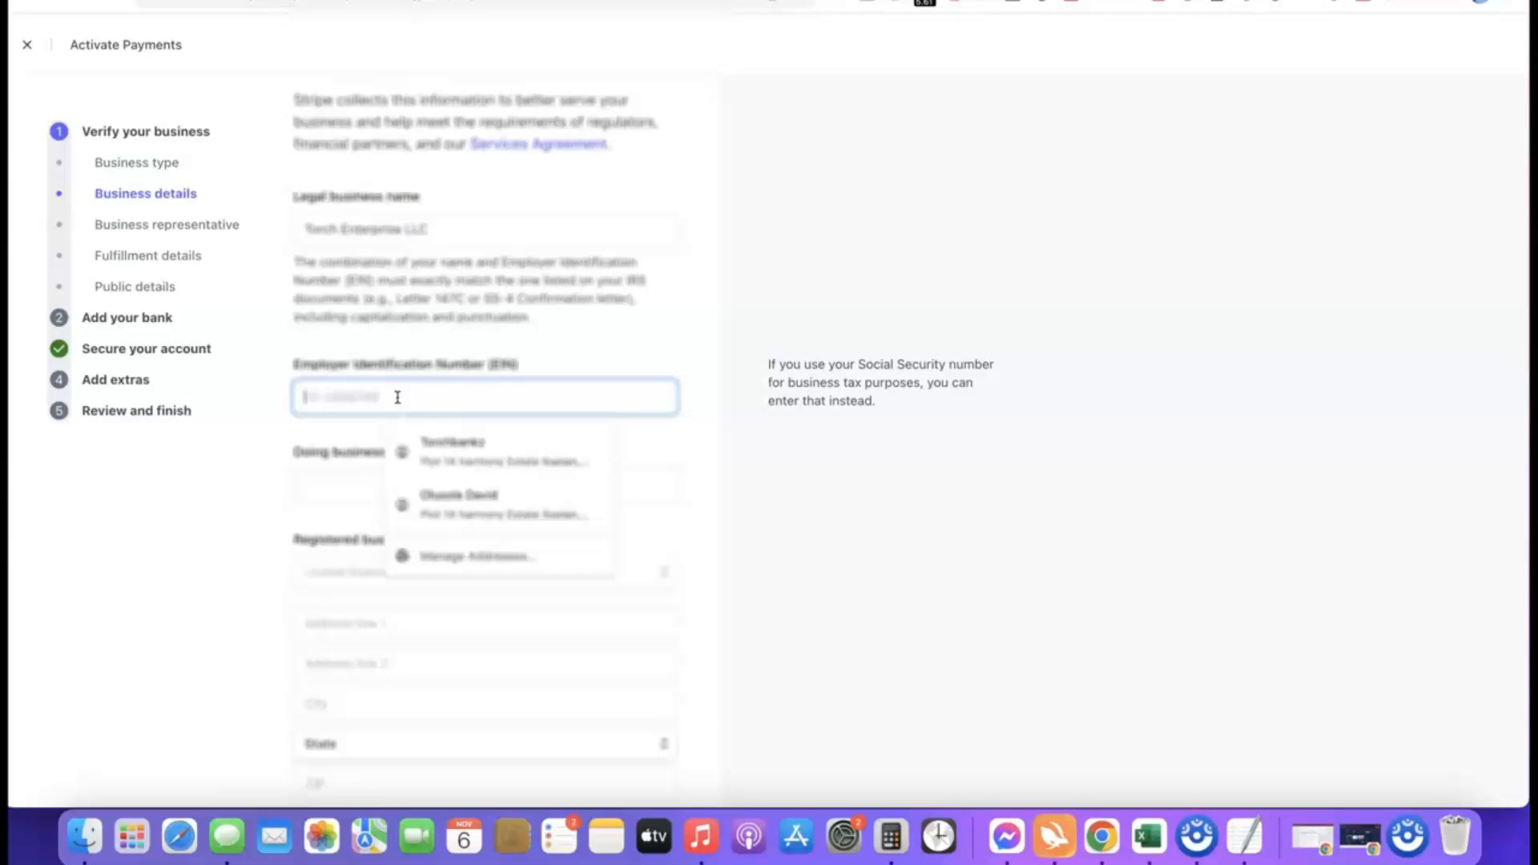
{"action": "left_click", "coordinate": [288, 430]}
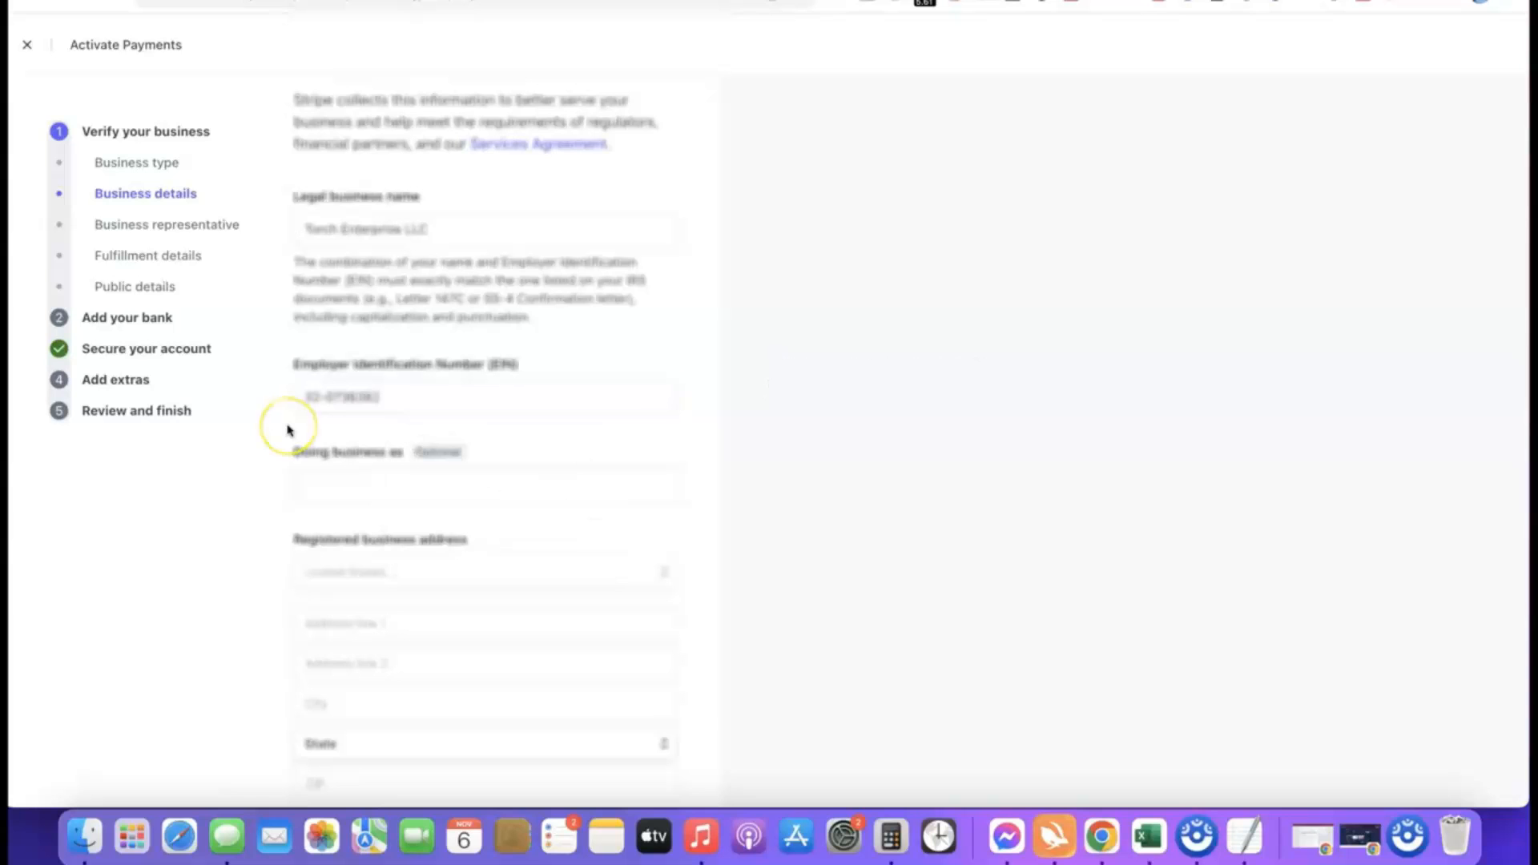
Fill in the registered business address and set the industry to Other digital goods.
{"action": "scroll", "coordinate": [393, 419], "scroll_direction": "down", "scroll_amount": 3}
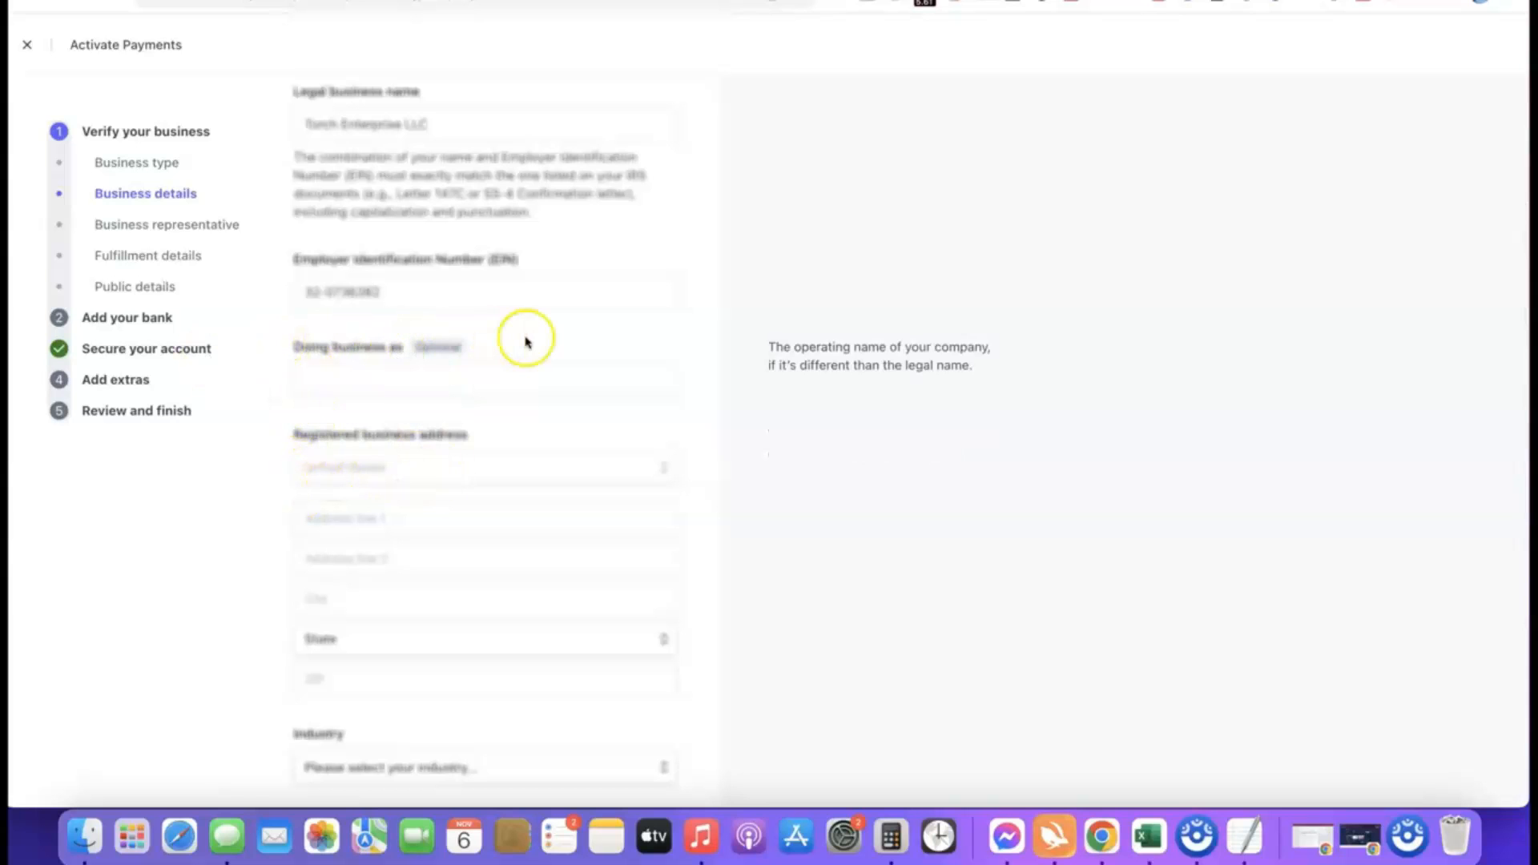
{"action": "scroll", "coordinate": [479, 309], "scroll_direction": "down", "scroll_amount": 3}
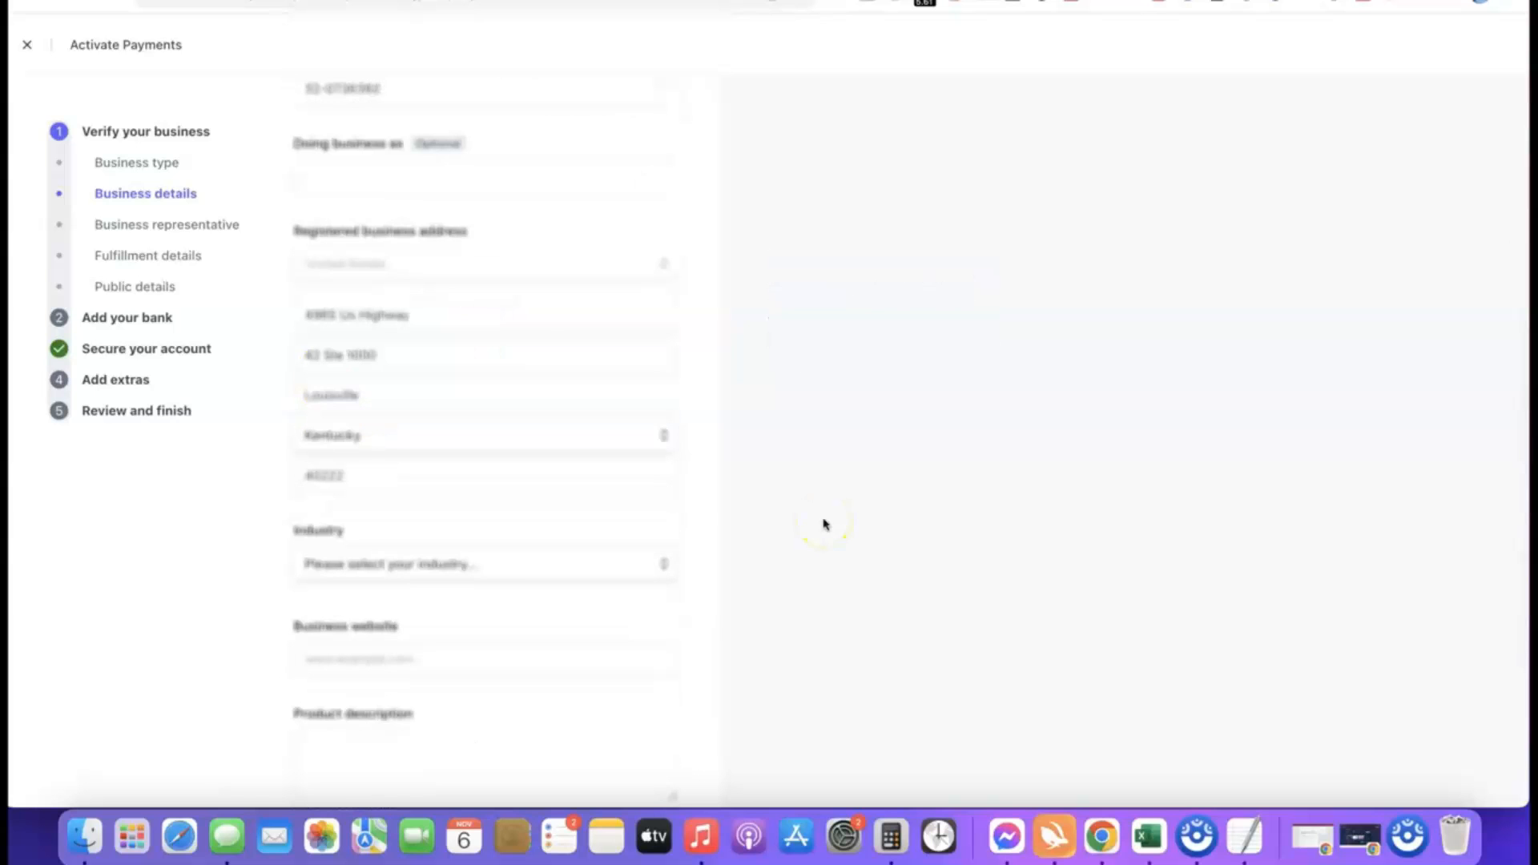
{"action": "scroll", "coordinate": [720, 457], "scroll_direction": "down", "scroll_amount": 3}
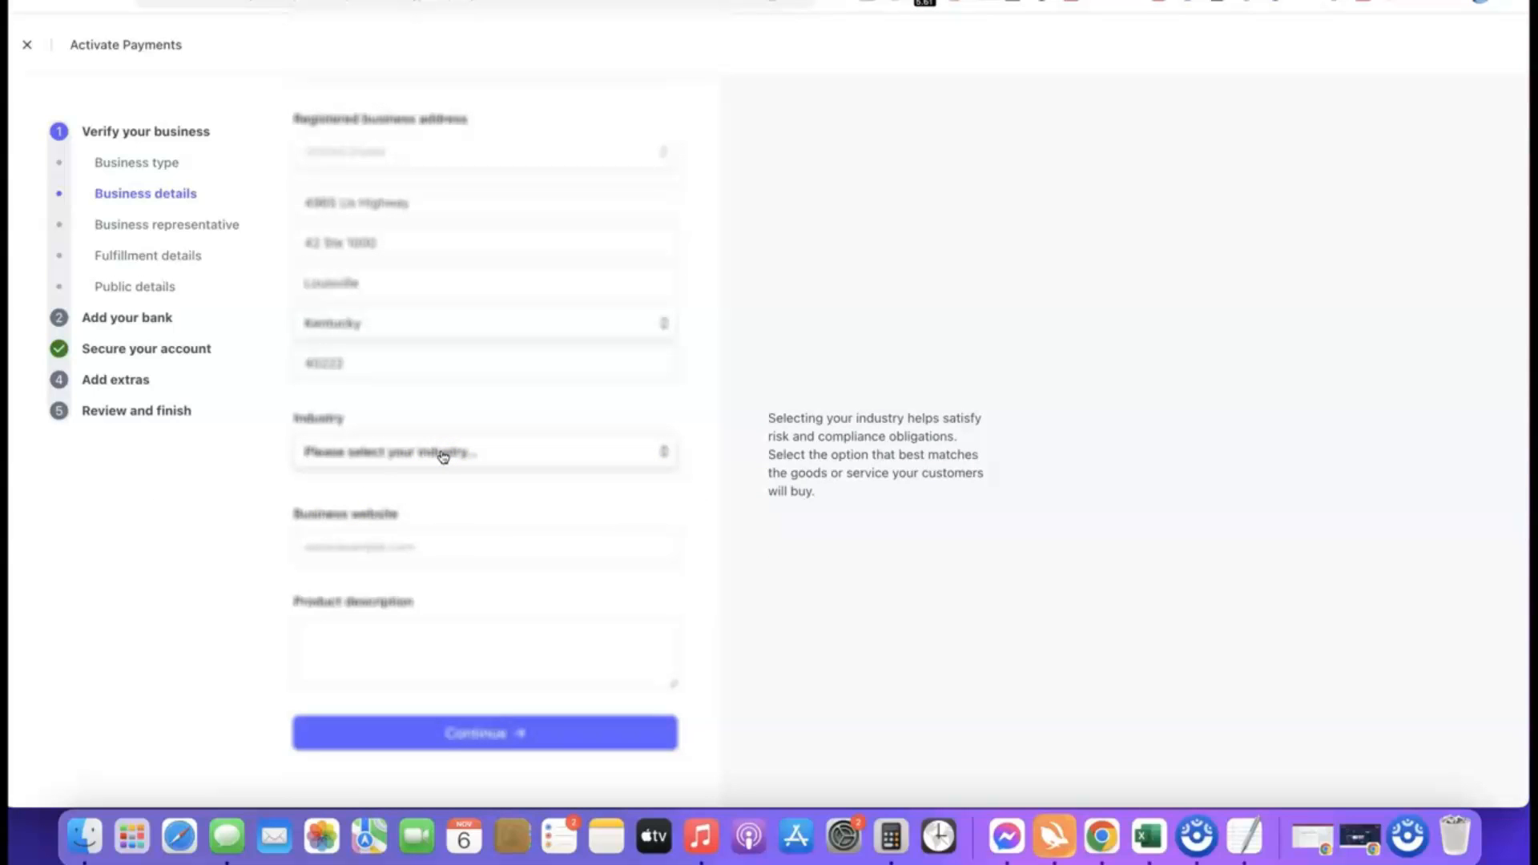
{"action": "left_click", "coordinate": [443, 455]}
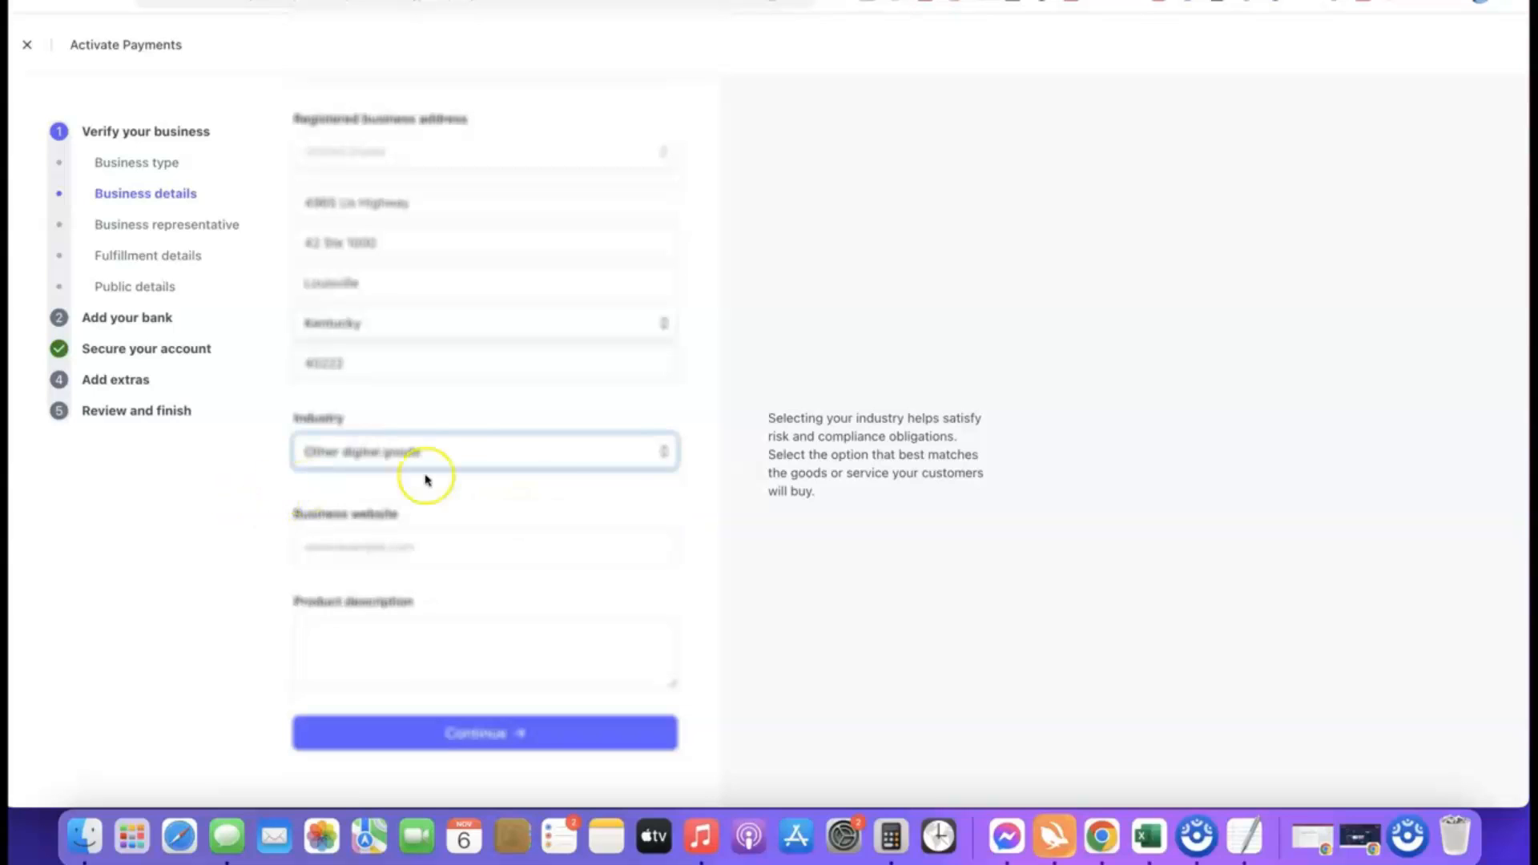
{"action": "left_click", "coordinate": [663, 490]}
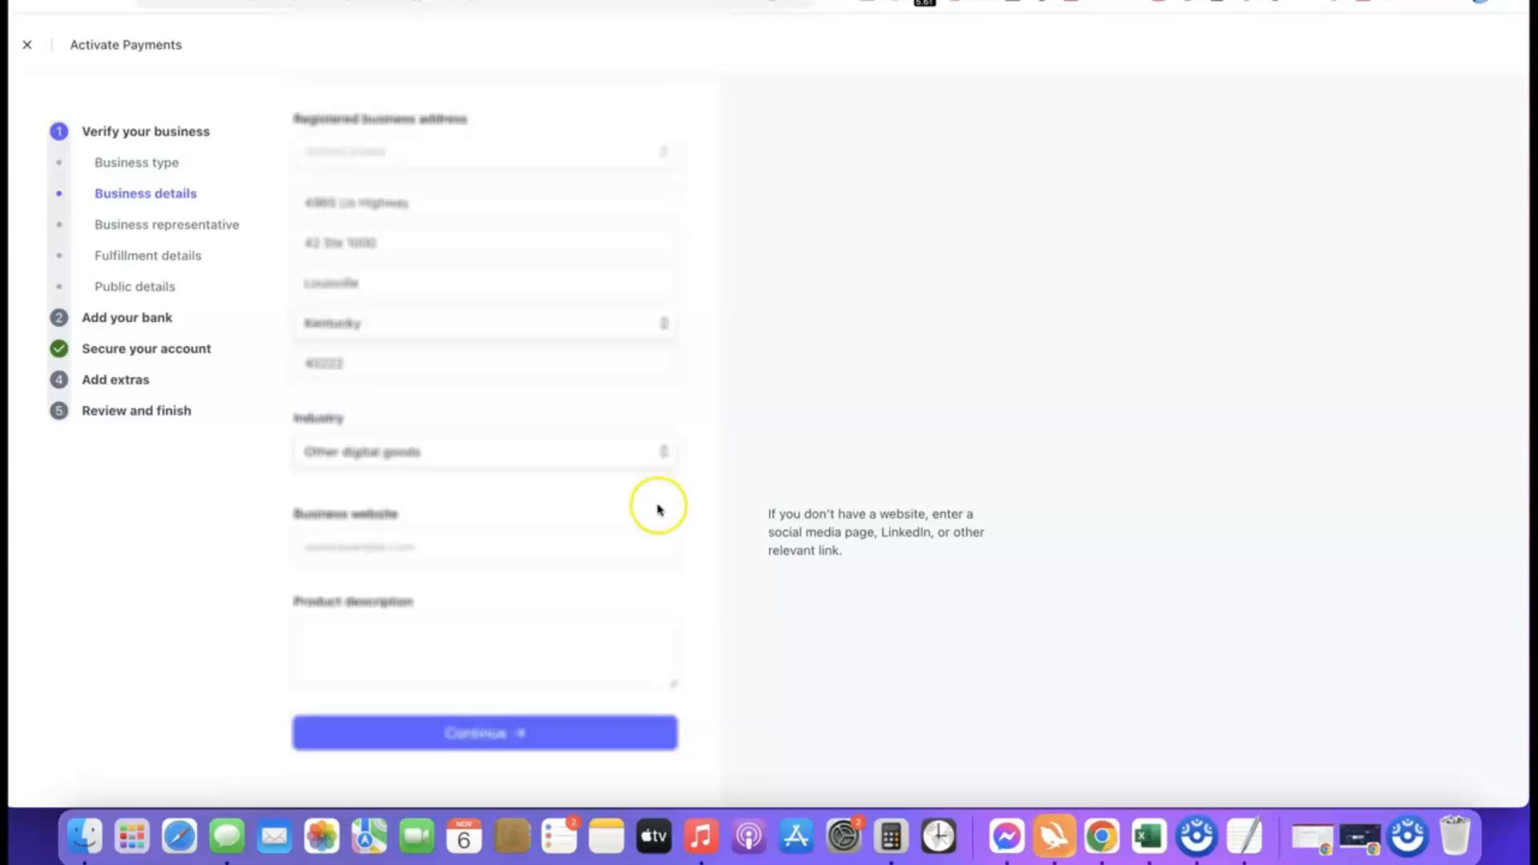
Enter affiliatebloggingblueprint.com as the website, describe the product as digital course training sold to site visitors, and submit the business details.
{"action": "left_click", "coordinate": [464, 551]}
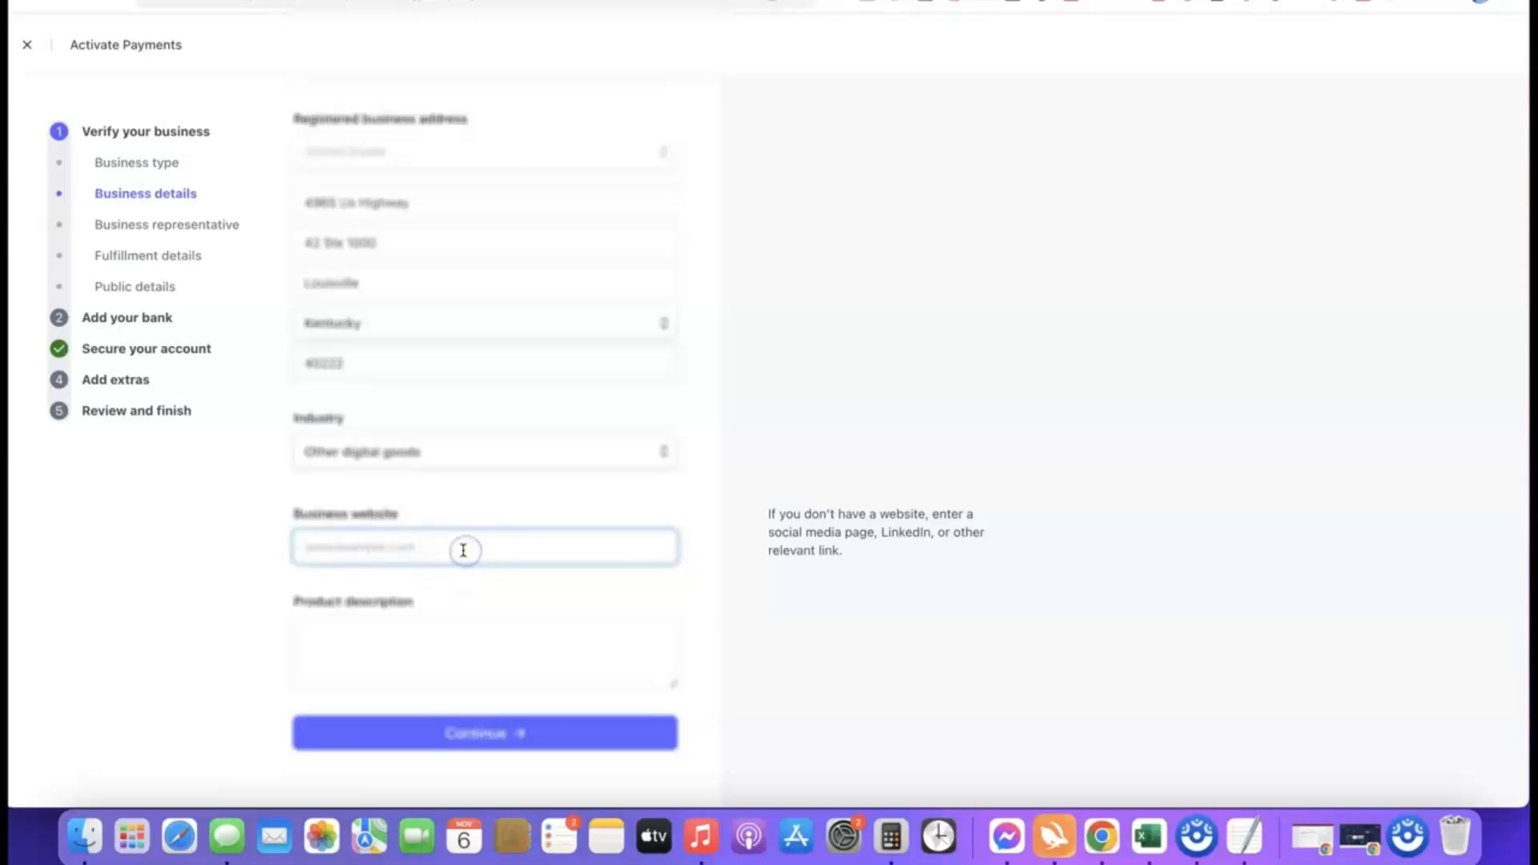
{"action": "type", "text": "https://affiliatebloggingblueprint.com/"}
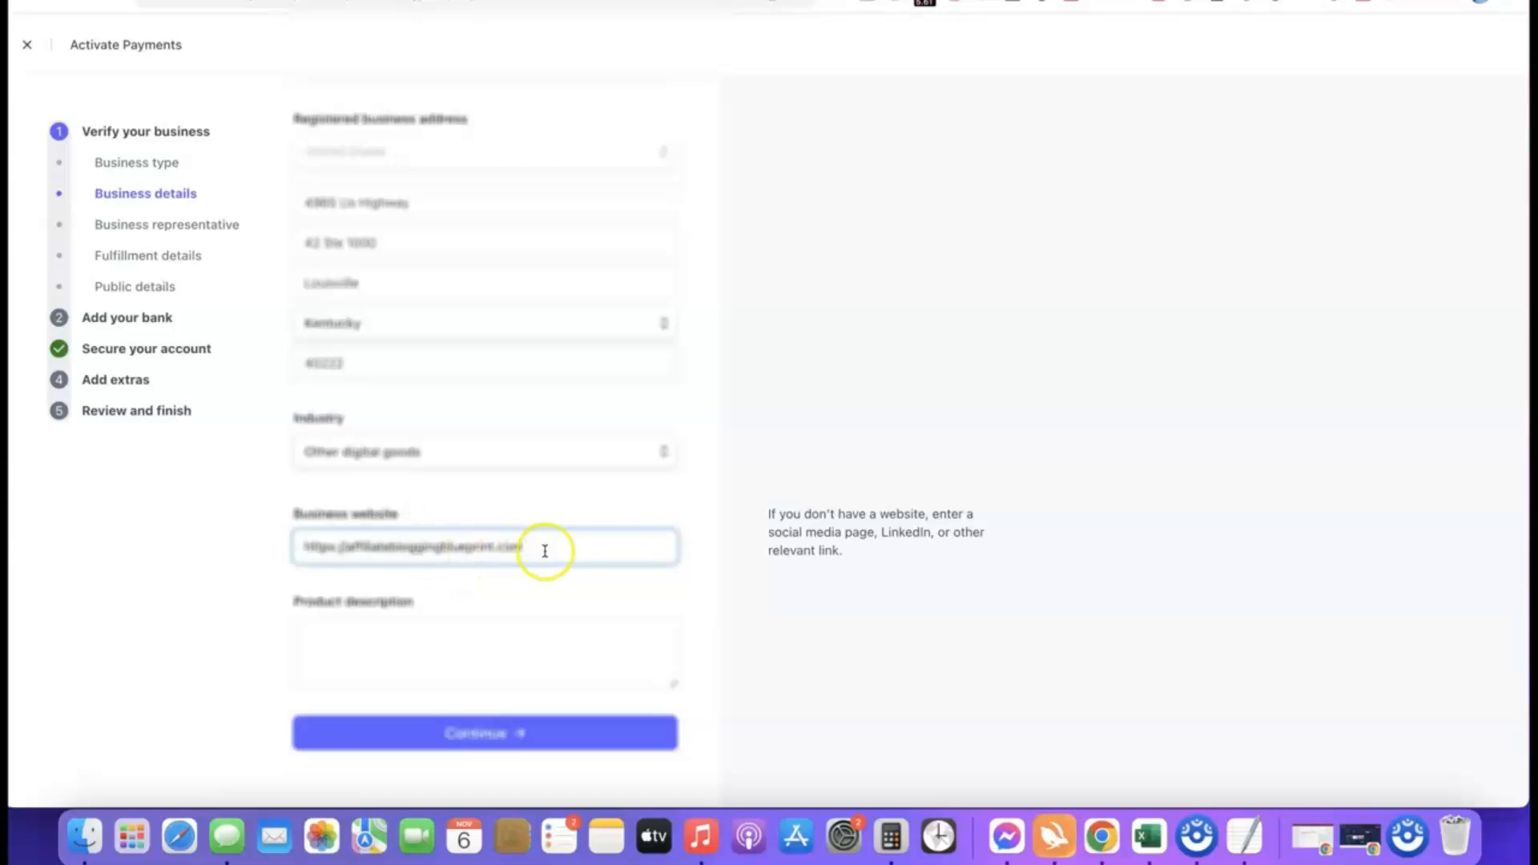
{"action": "left_click", "coordinate": [179, 559]}
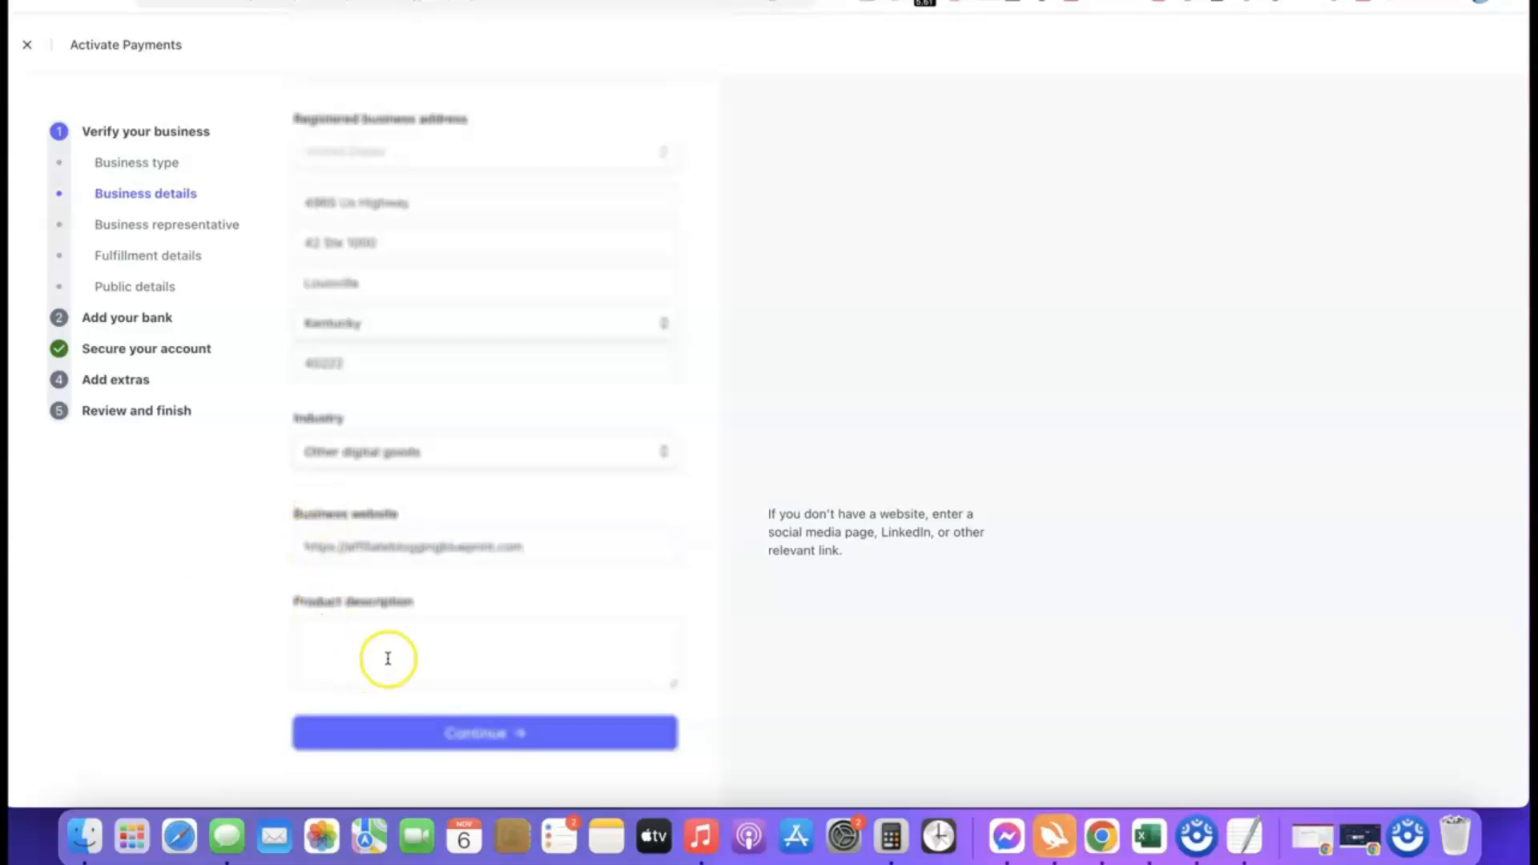
{"action": "left_click", "coordinate": [388, 625]}
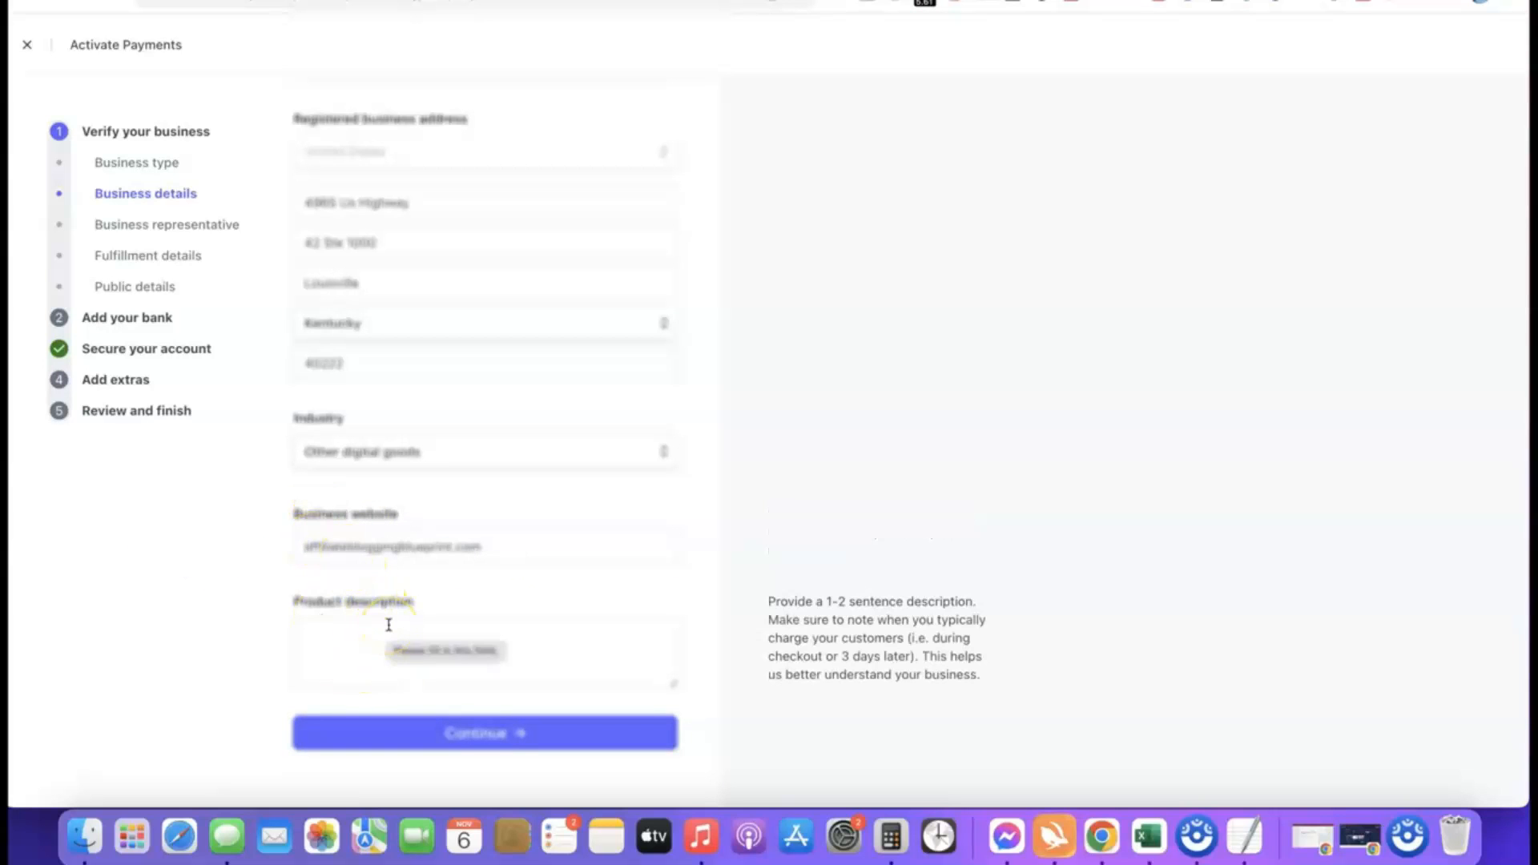
{"action": "type", "text": "Our product is a digital course training we sell to our site visitors."}
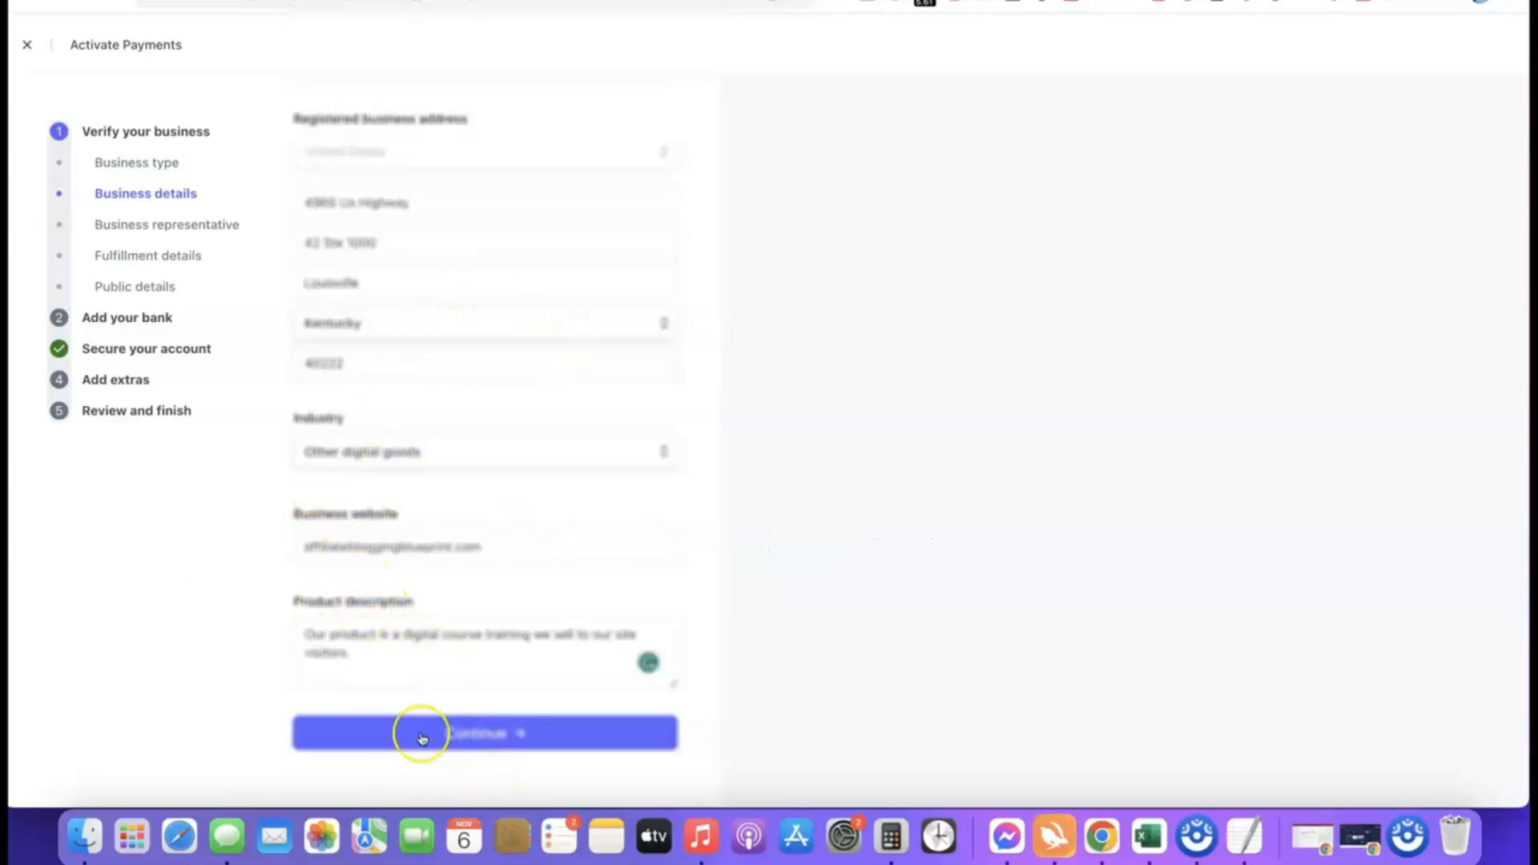
{"action": "left_click", "coordinate": [463, 736]}
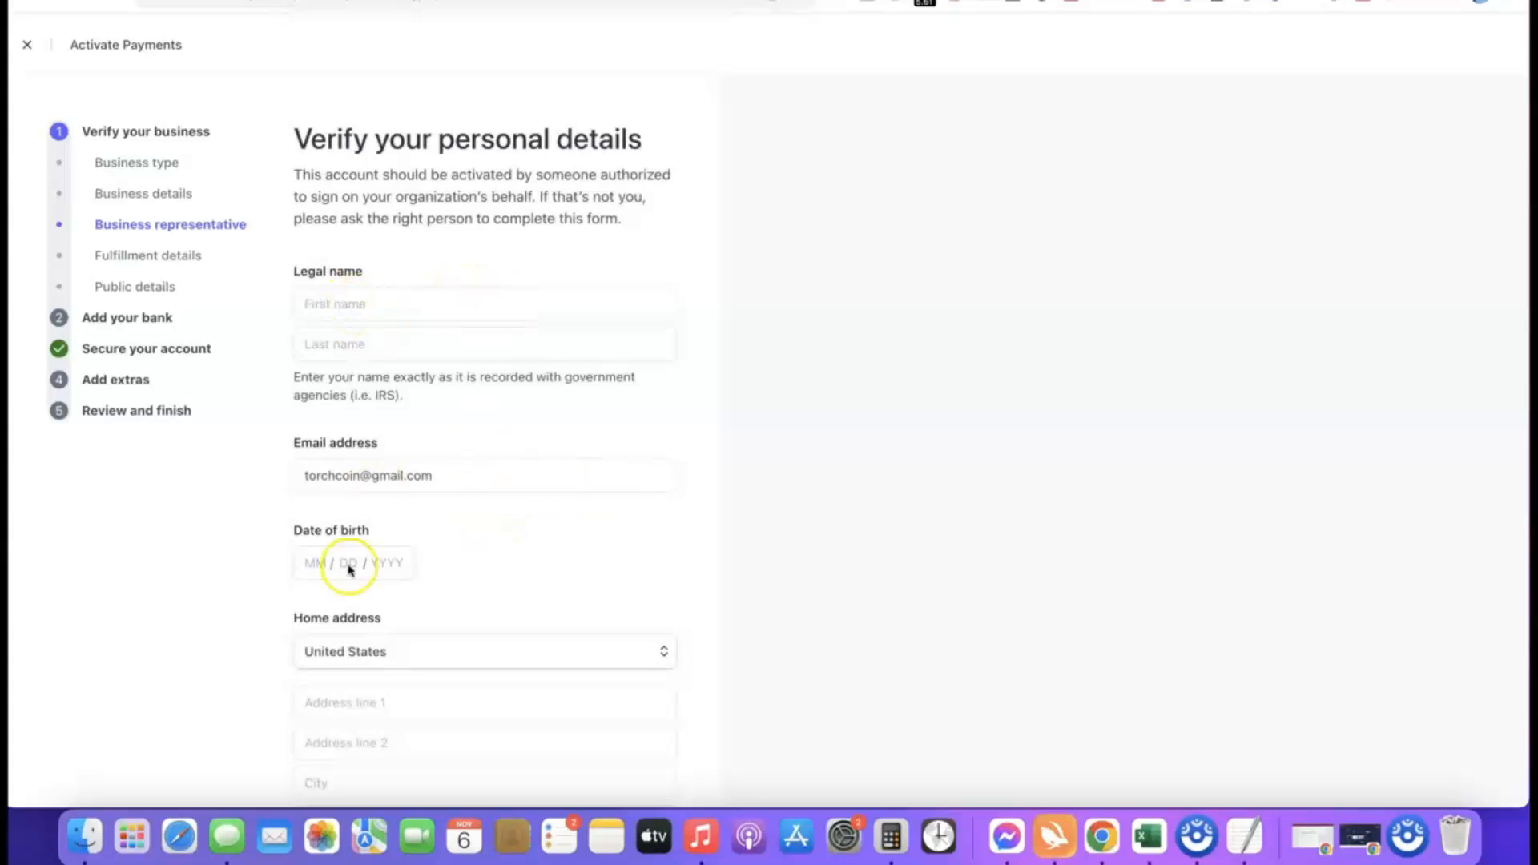
Examine the personal details required of the business representative, including the home address country choices and identification fields.
{"action": "scroll", "coordinate": [427, 553], "scroll_direction": "down", "scroll_amount": 1}
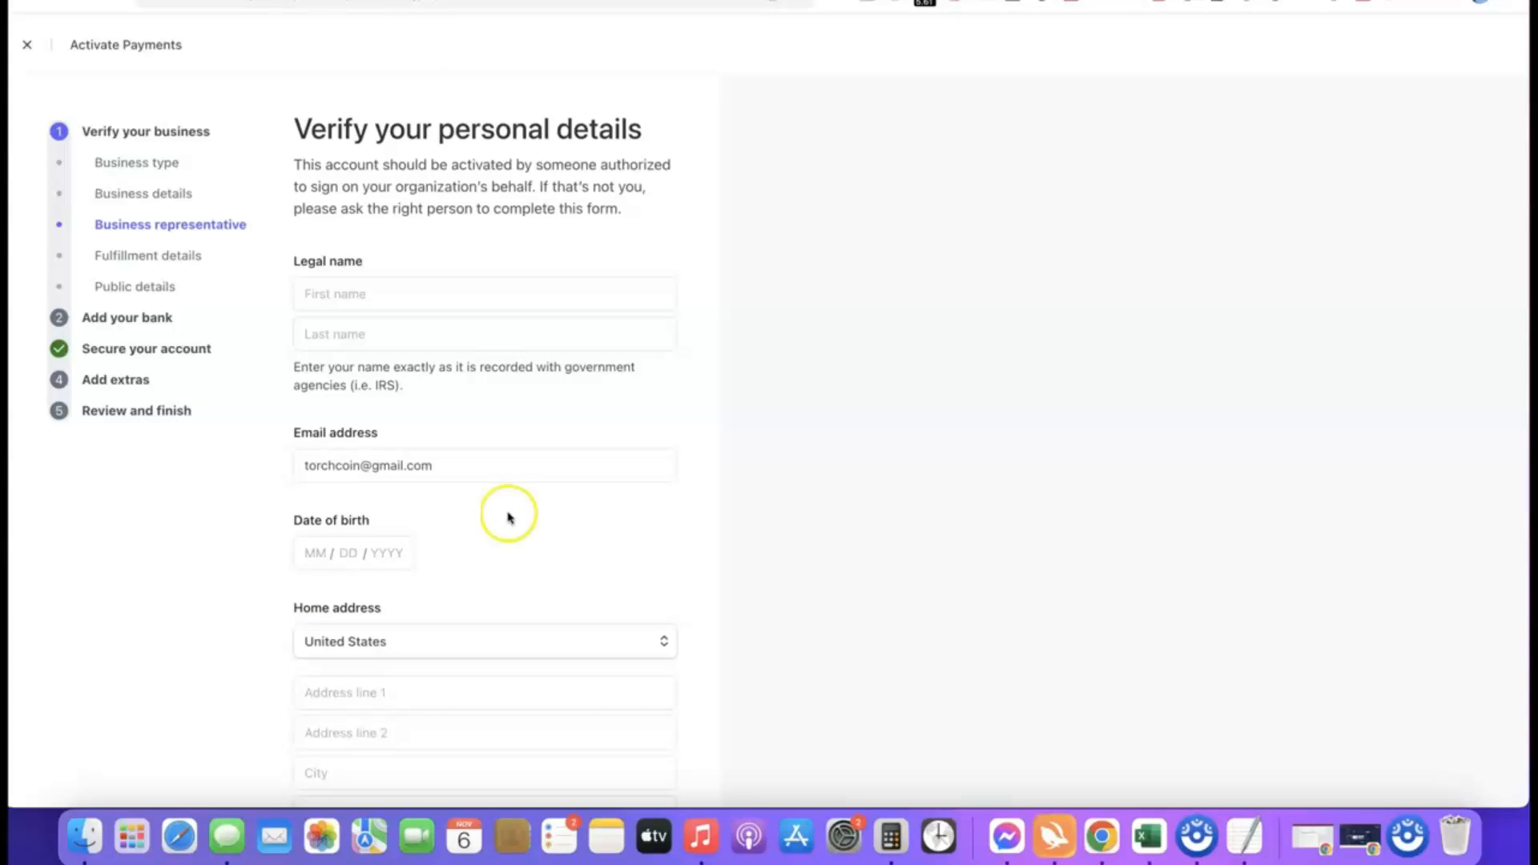
{"action": "scroll", "coordinate": [522, 559], "scroll_direction": "down", "scroll_amount": 4}
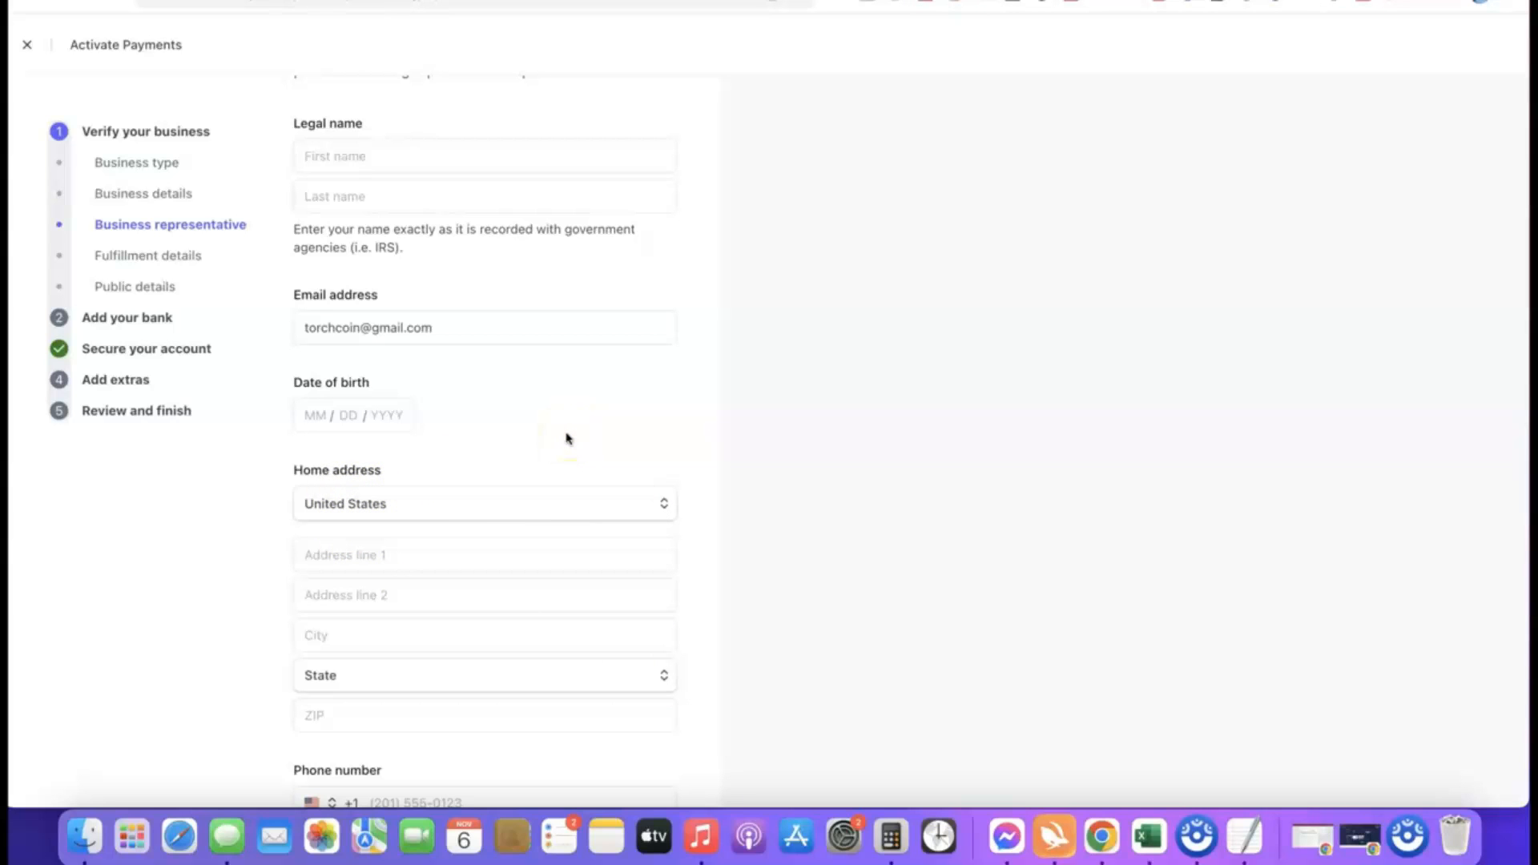
{"action": "left_click", "coordinate": [658, 504]}
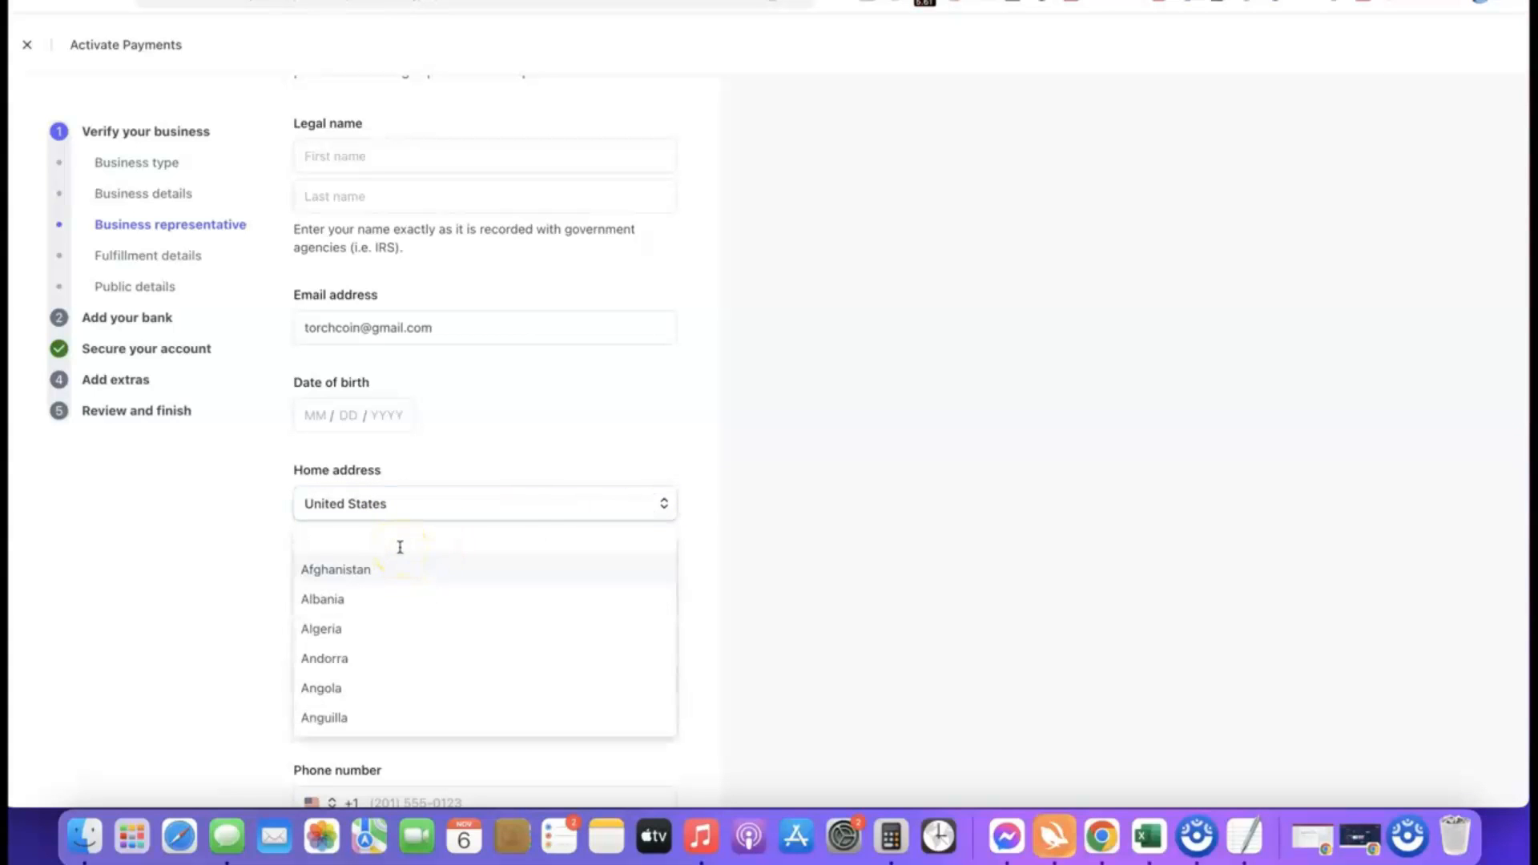
{"action": "left_click", "coordinate": [593, 504]}
{"action": "scroll", "coordinate": [478, 501], "scroll_direction": "down", "scroll_amount": 1}
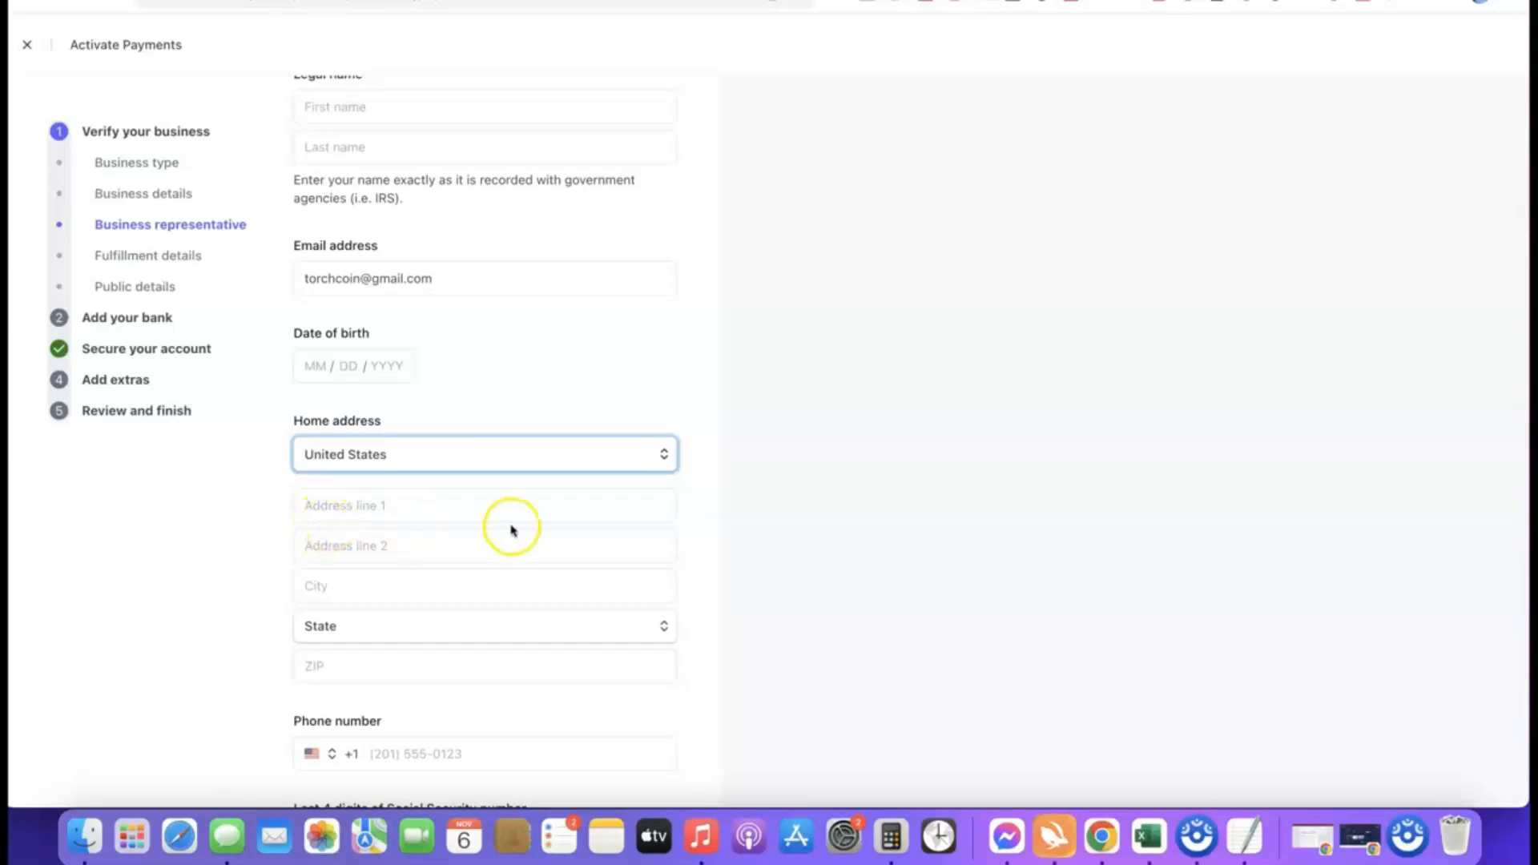
{"action": "scroll", "coordinate": [511, 528], "scroll_direction": "down", "scroll_amount": 2}
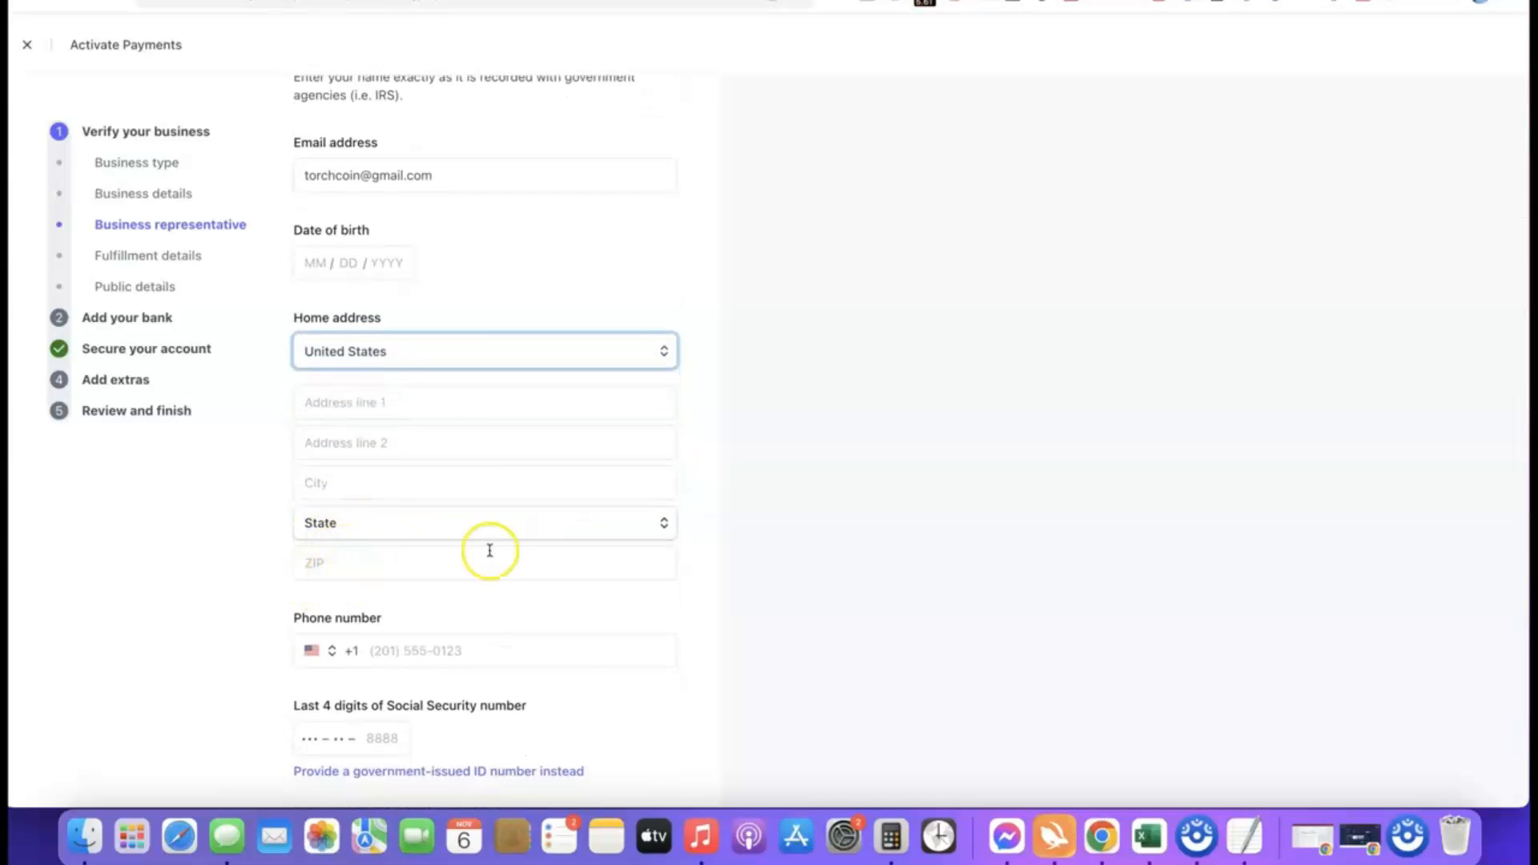
Examine the representative's phone country codes, the Social Security number field and the option to provide a government-issued ID number instead.
{"action": "scroll", "coordinate": [489, 550], "scroll_direction": "down", "scroll_amount": 1}
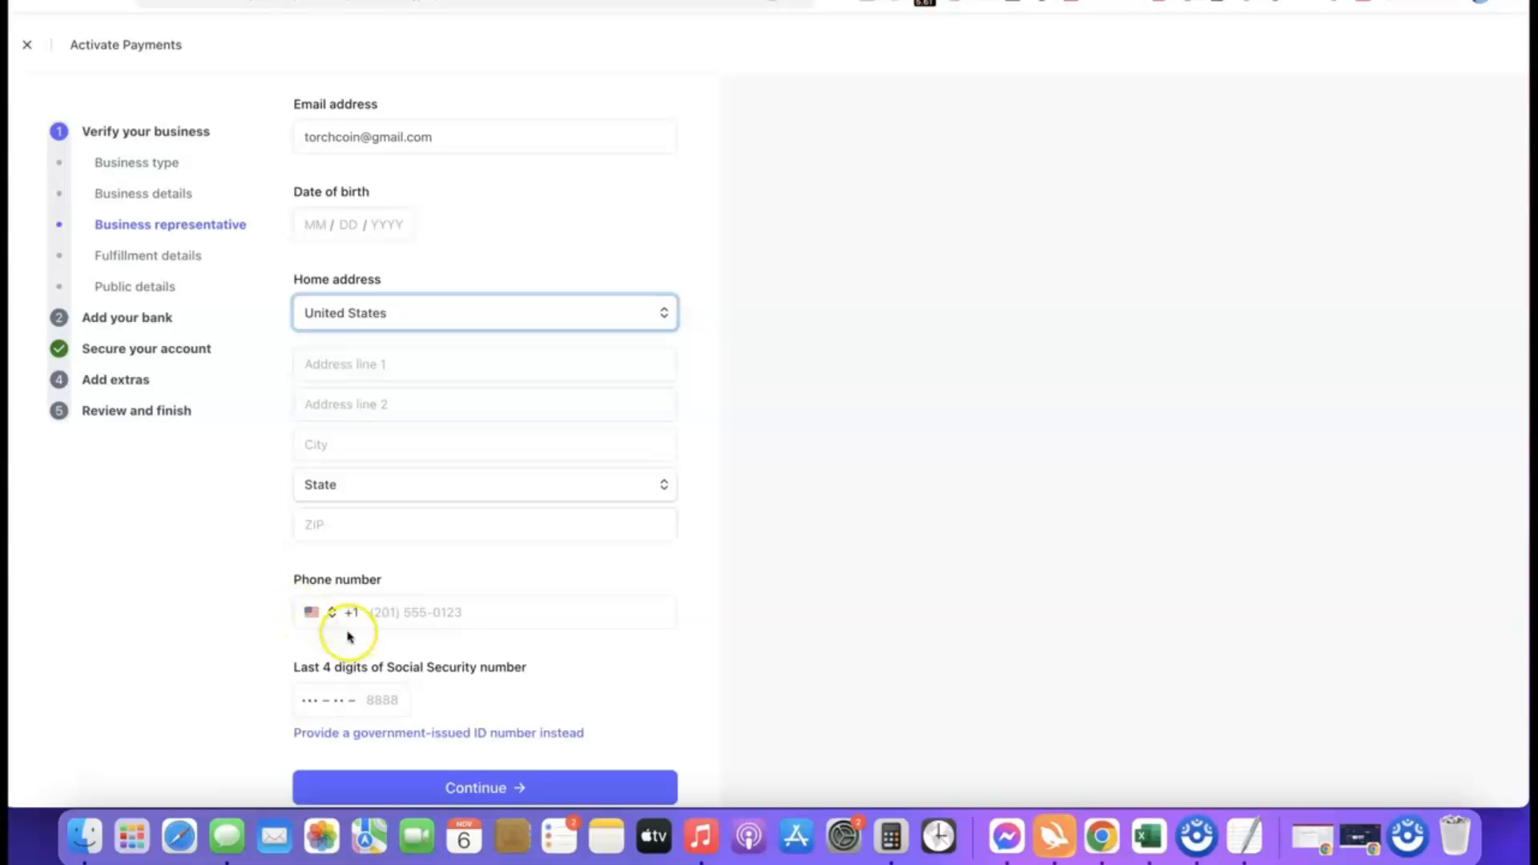
{"action": "left_click", "coordinate": [319, 612]}
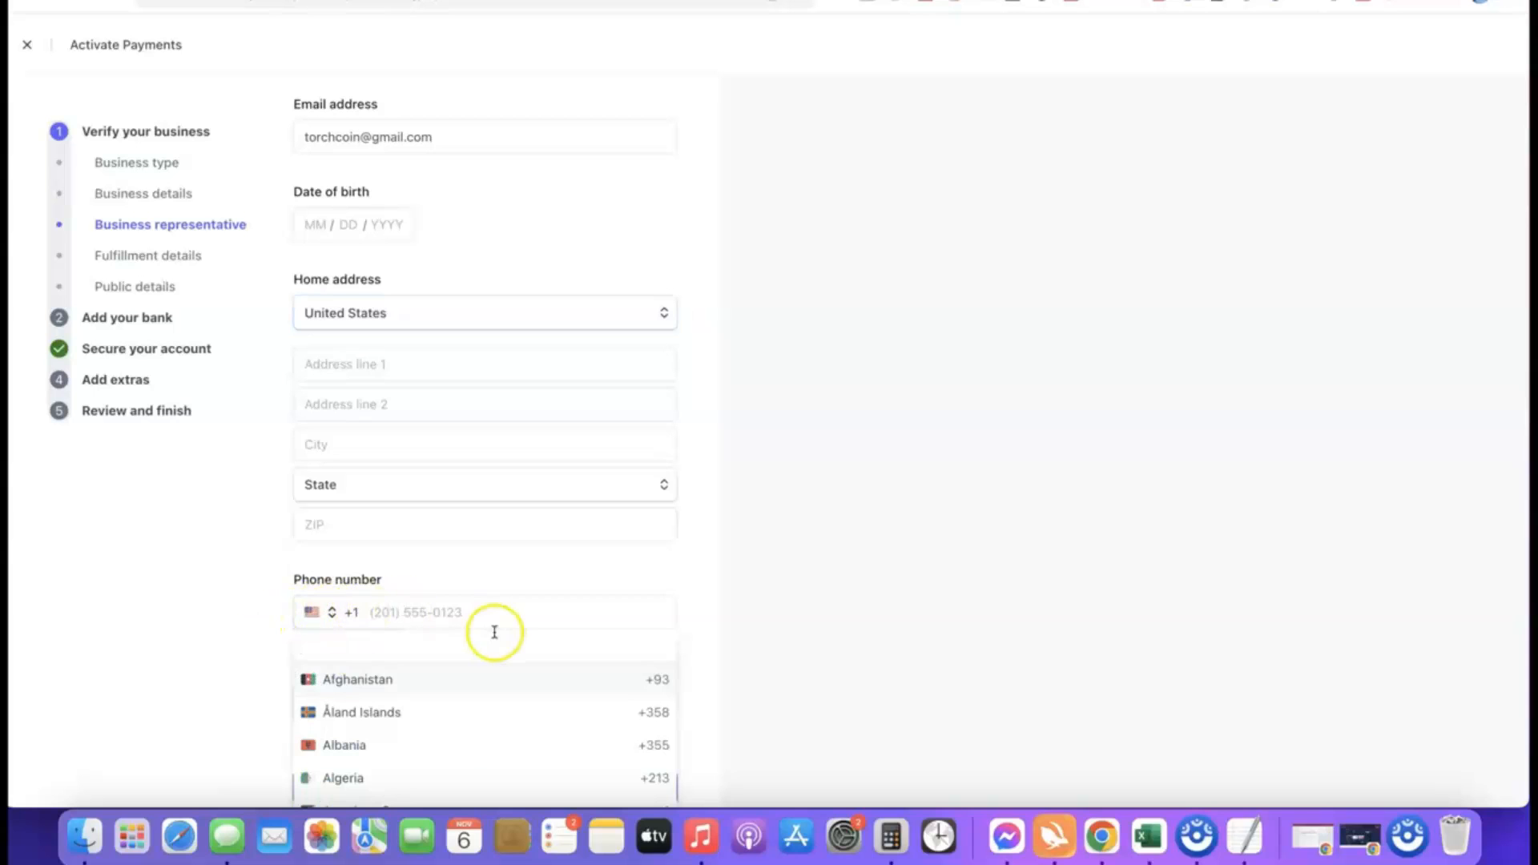
{"action": "left_click", "coordinate": [708, 624]}
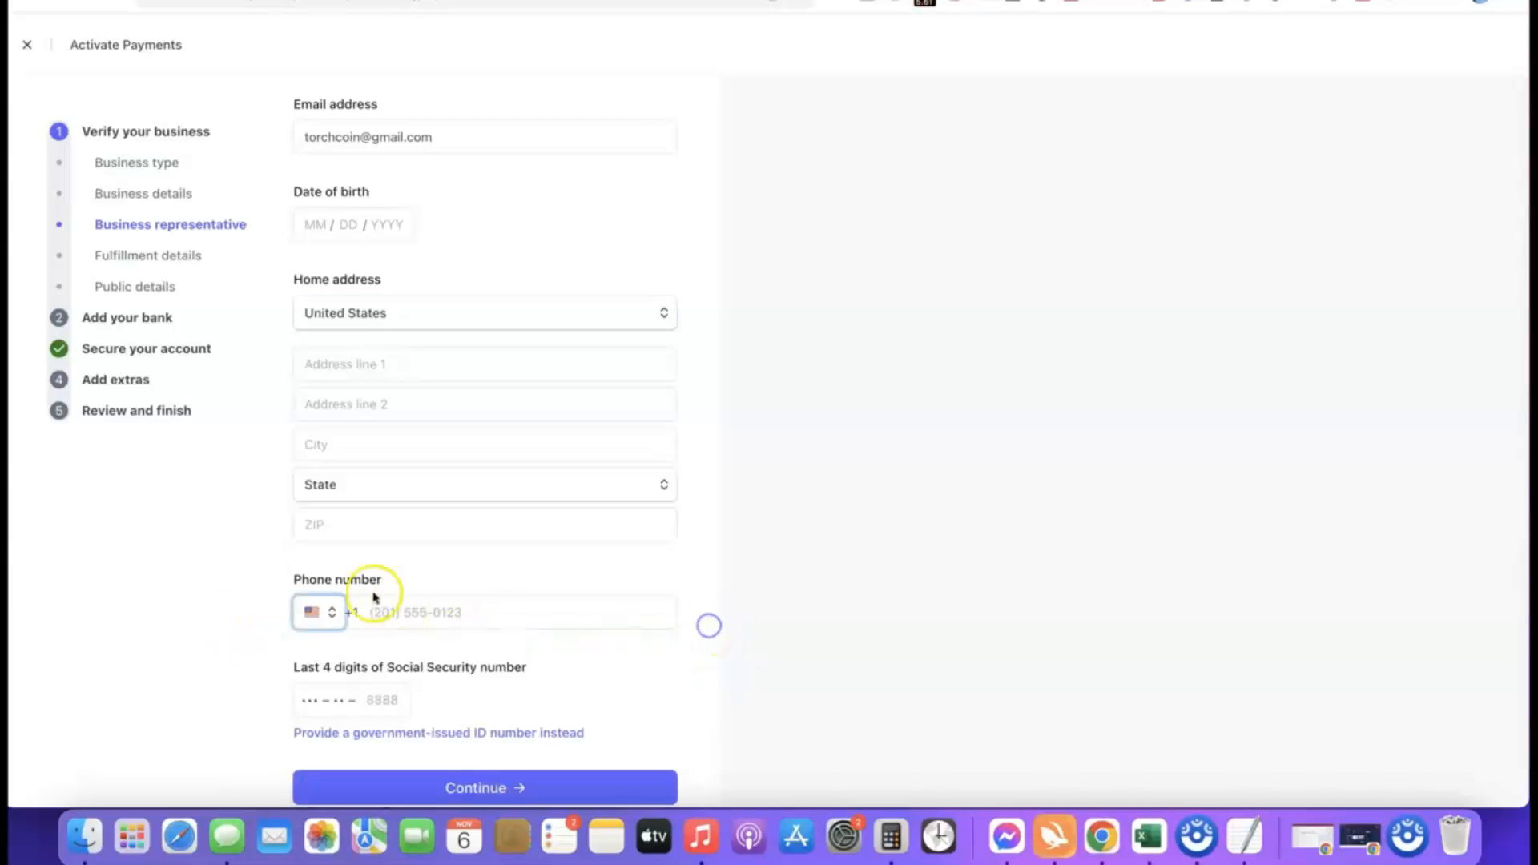
{"action": "scroll", "coordinate": [633, 605], "scroll_direction": "down", "scroll_amount": 1}
{"action": "scroll", "coordinate": [636, 605], "scroll_direction": "down", "scroll_amount": 1}
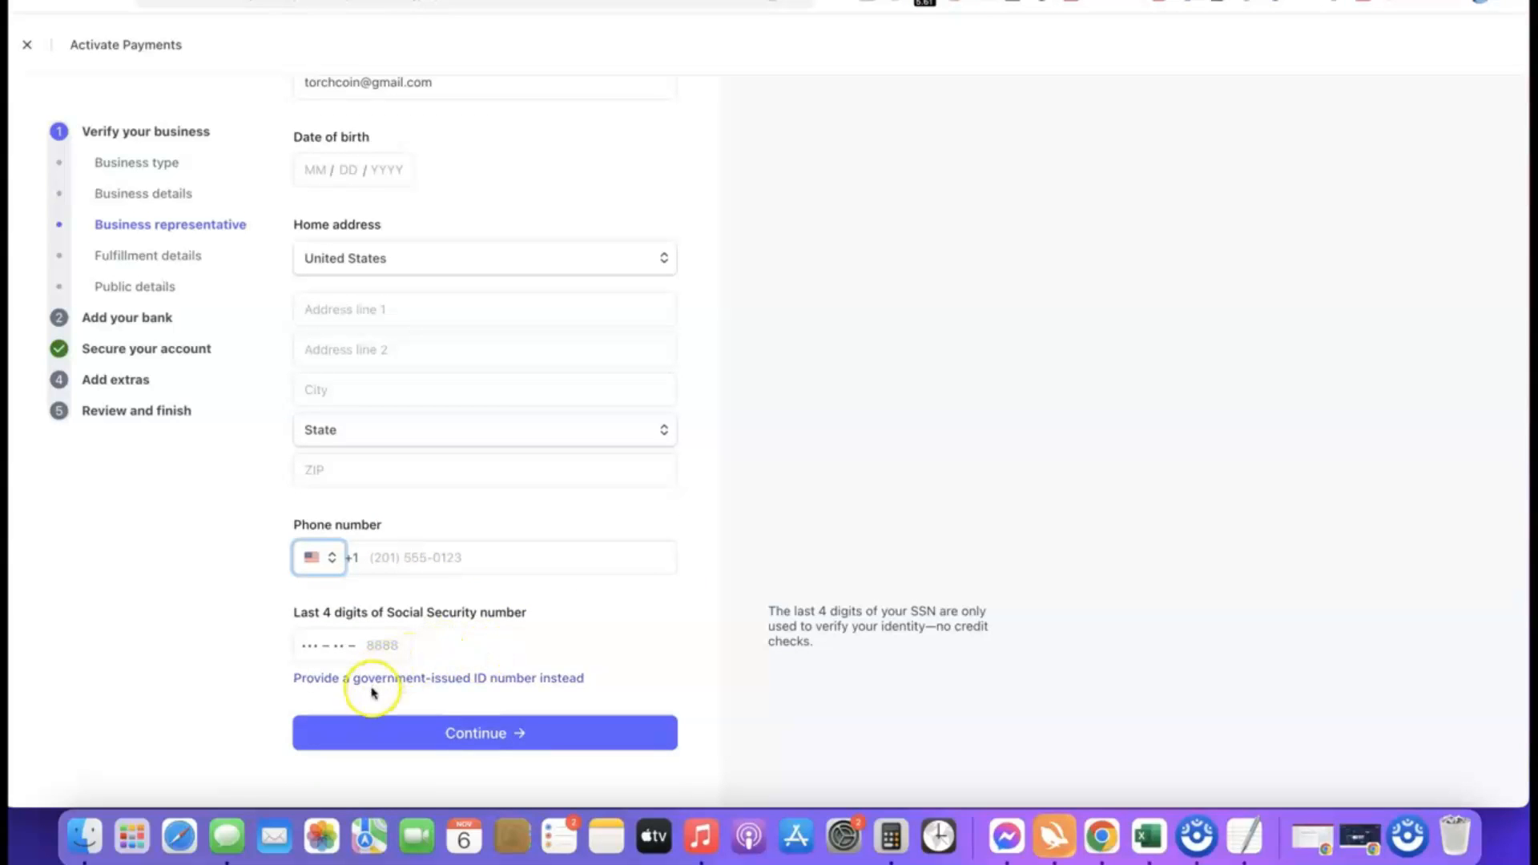
{"action": "scroll", "coordinate": [266, 620], "scroll_direction": "up", "scroll_amount": 5}
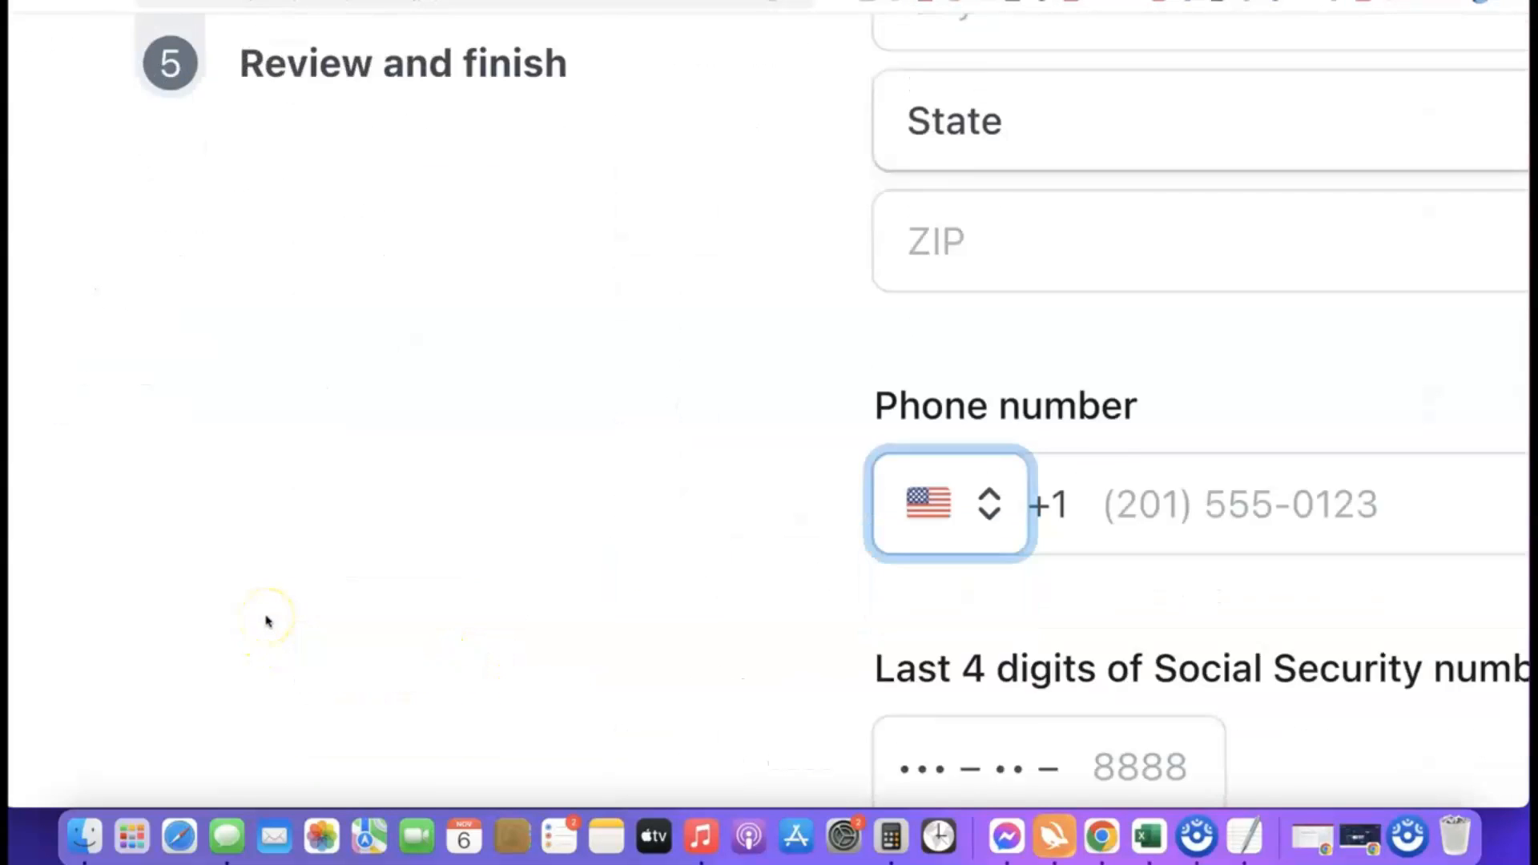
{"action": "scroll", "coordinate": [267, 621], "scroll_direction": "down", "scroll_amount": 4}
{"action": "scroll", "coordinate": [272, 621], "scroll_direction": "right", "scroll_amount": 3}
{"action": "scroll", "coordinate": [275, 621], "scroll_direction": "right", "scroll_amount": 4}
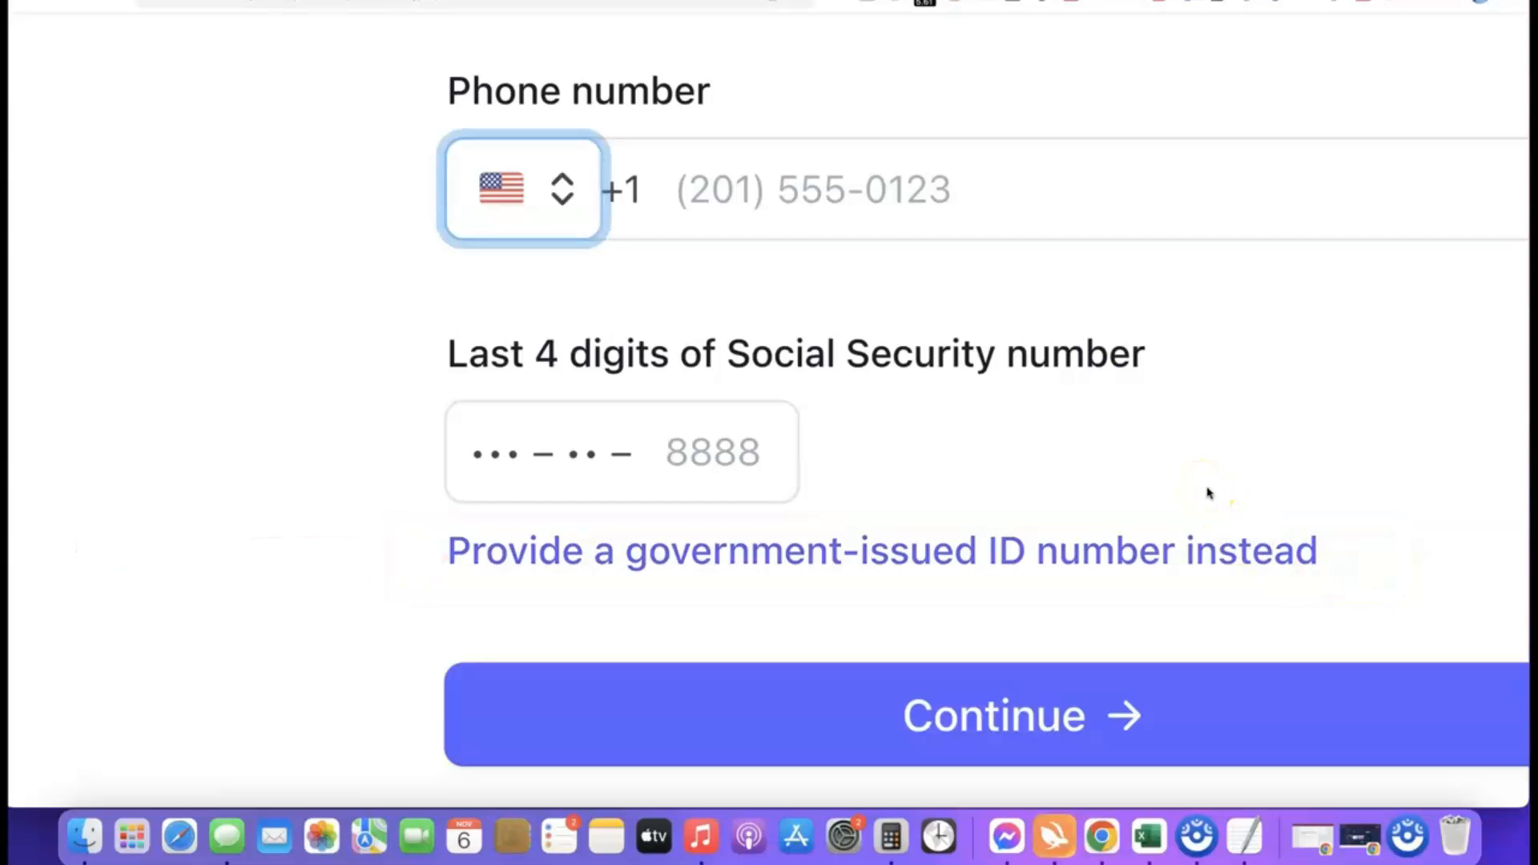
Switch identity verification to a government-issued ID number and set its country to NG for the National Identity Number.
{"action": "left_click", "coordinate": [873, 552]}
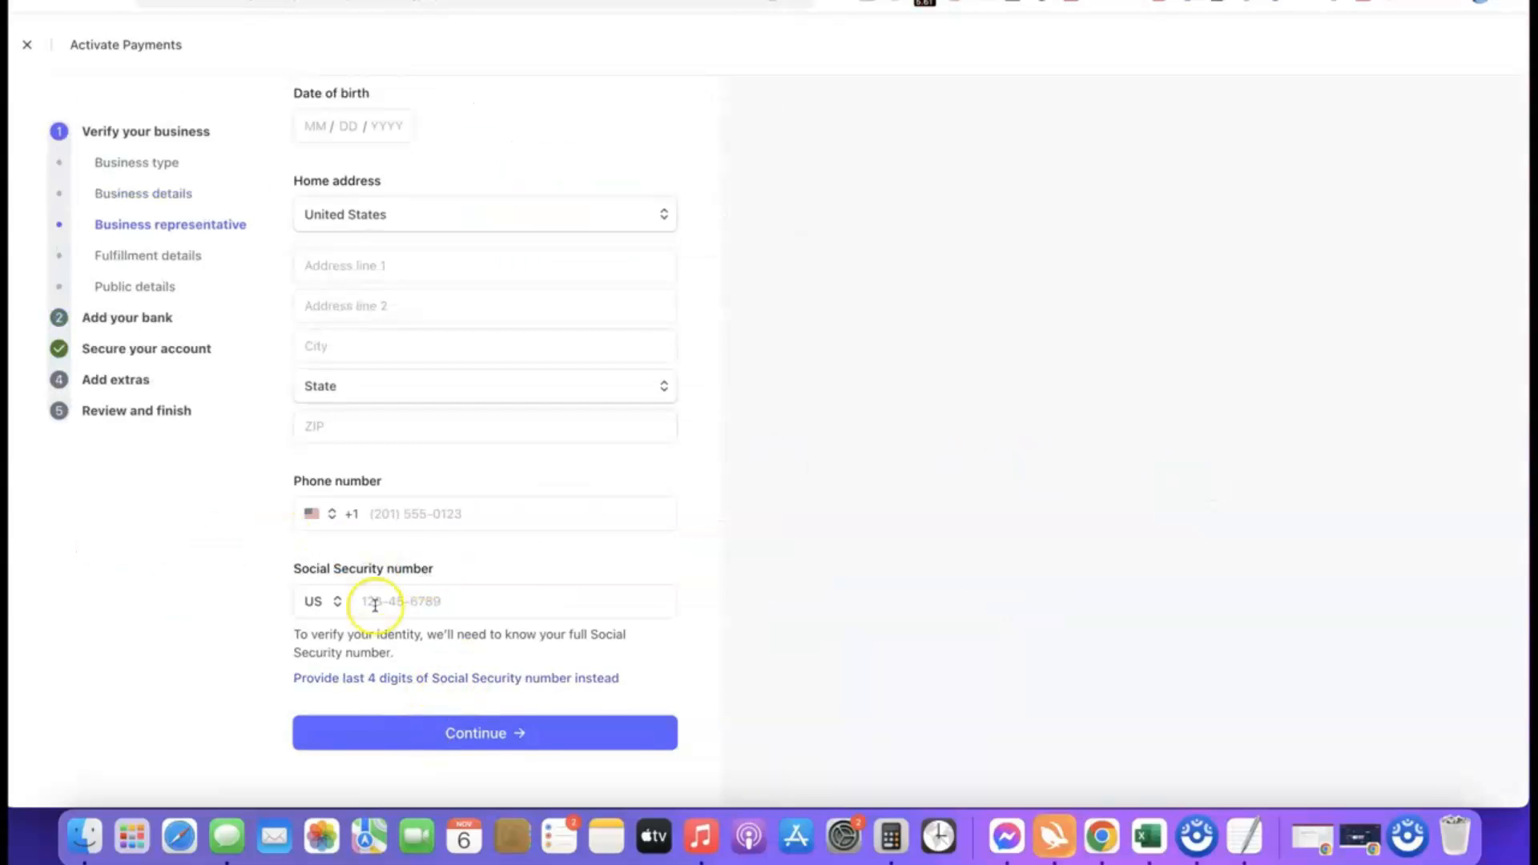
{"action": "left_click", "coordinate": [330, 602]}
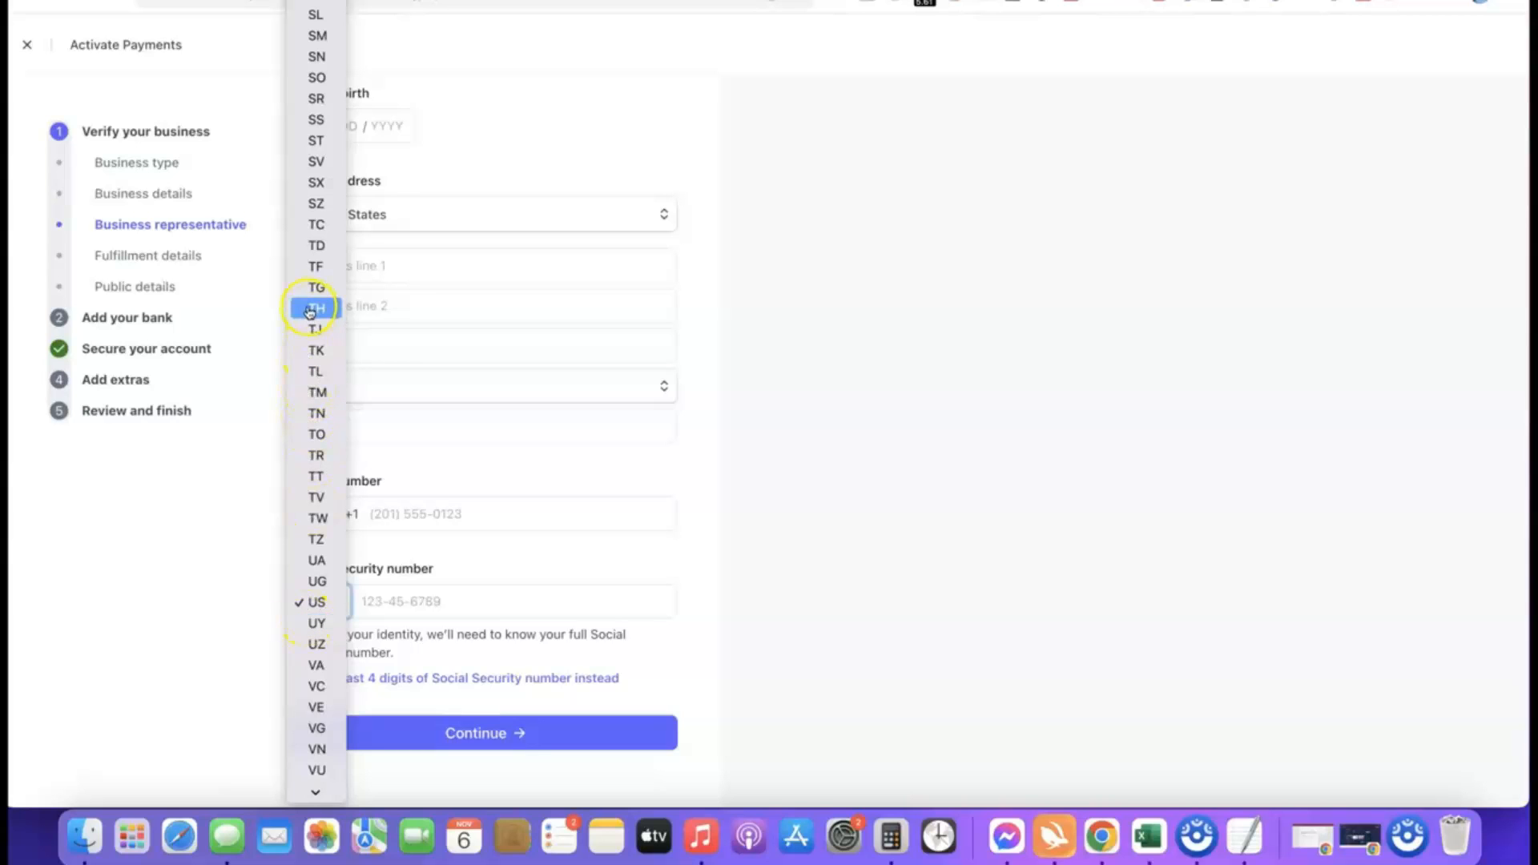
{"action": "scroll", "coordinate": [311, 312], "scroll_direction": "down", "scroll_amount": 2}
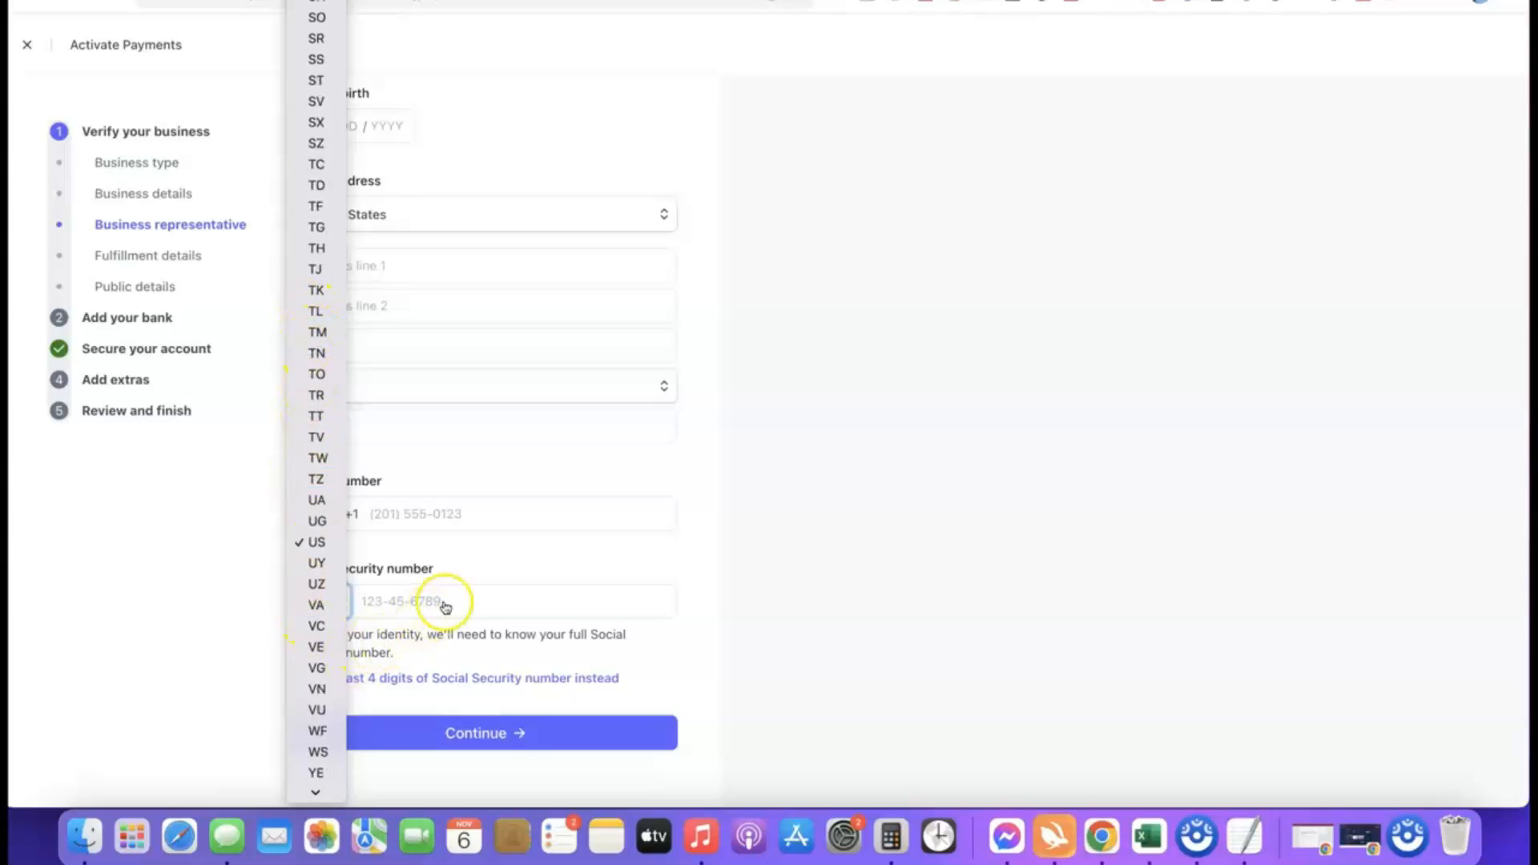
{"action": "left_click", "coordinate": [696, 601]}
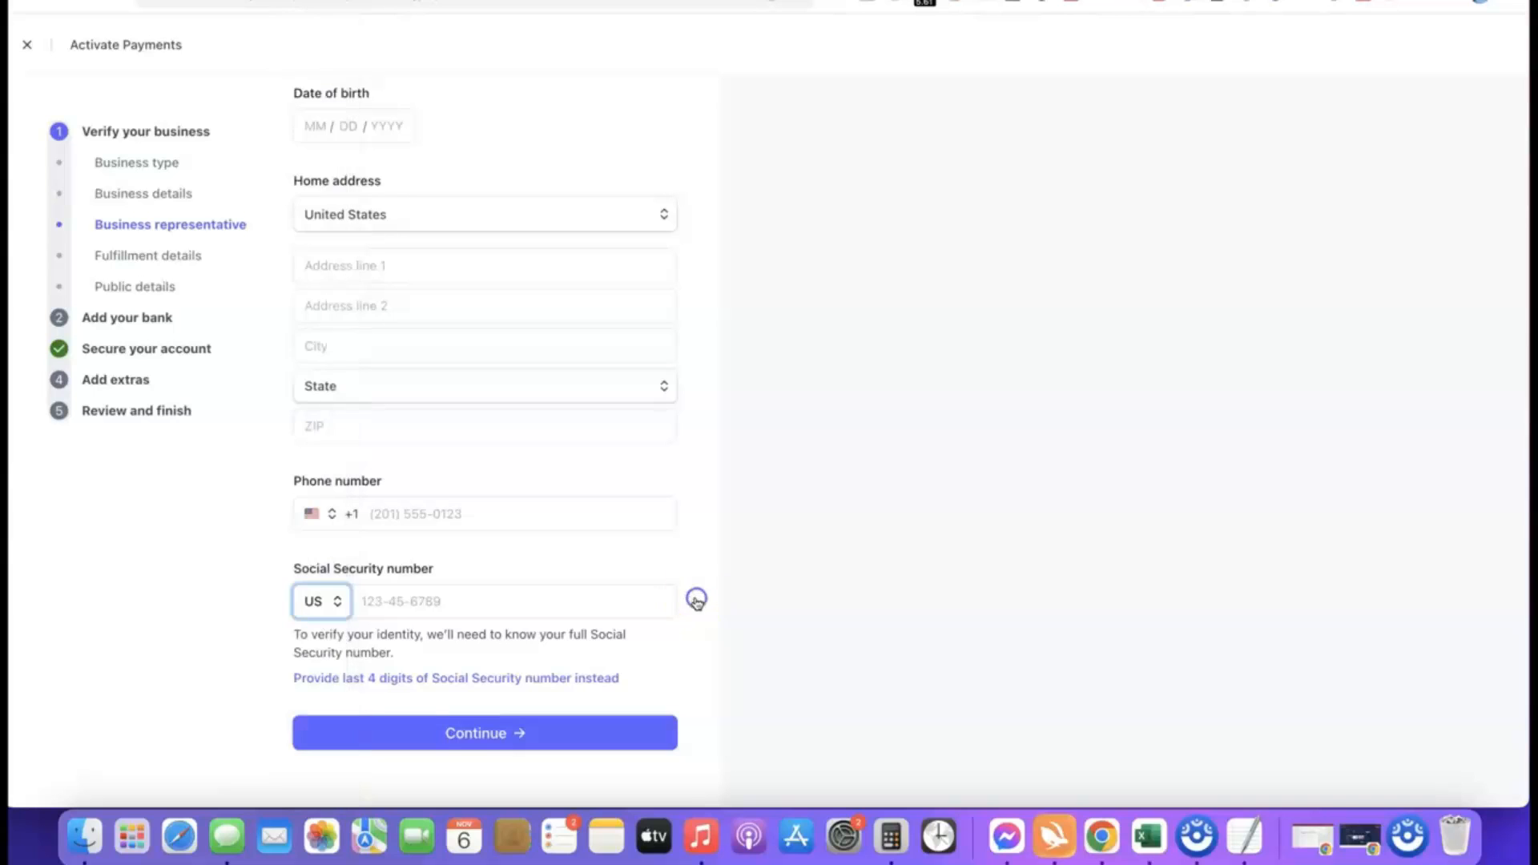
{"action": "left_click", "coordinate": [318, 600]}
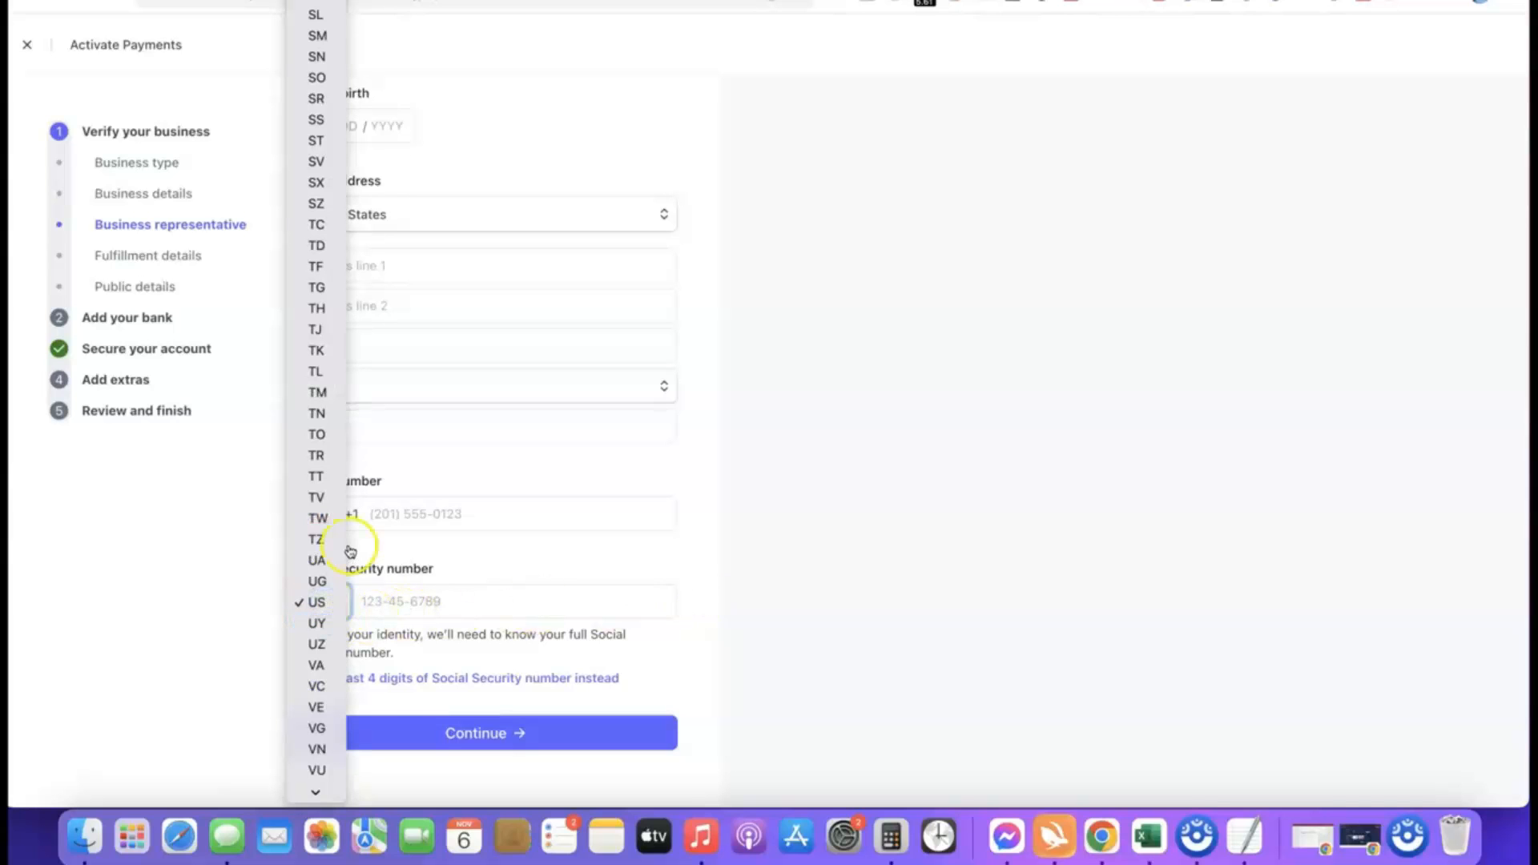
{"action": "scroll", "coordinate": [318, 558], "scroll_direction": "down", "scroll_amount": 3}
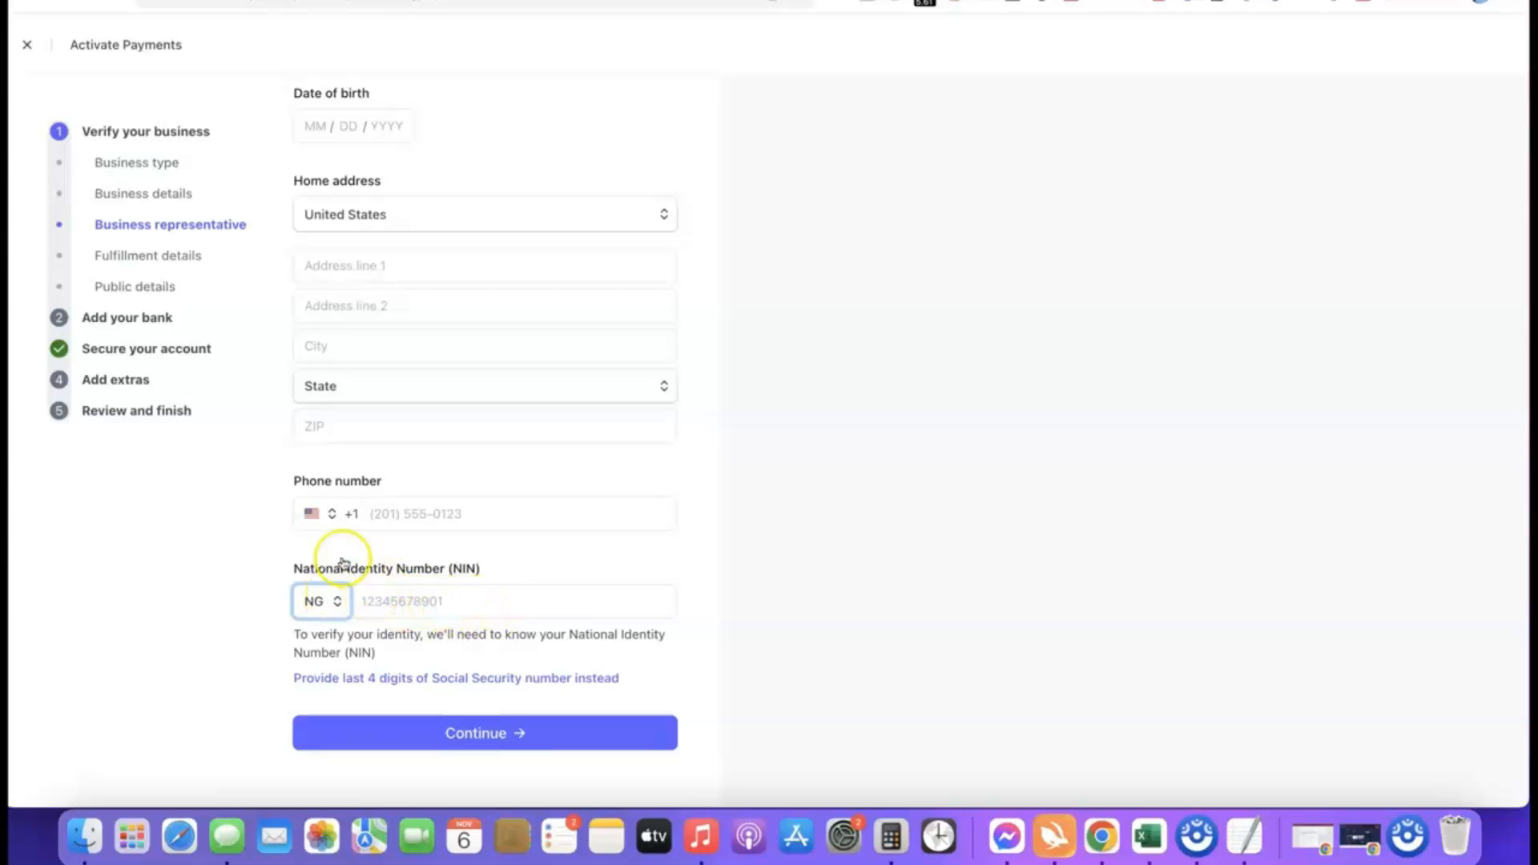
Set the country code of the representative's phone number to Nigeria (+234).
{"action": "left_click", "coordinate": [313, 514]}
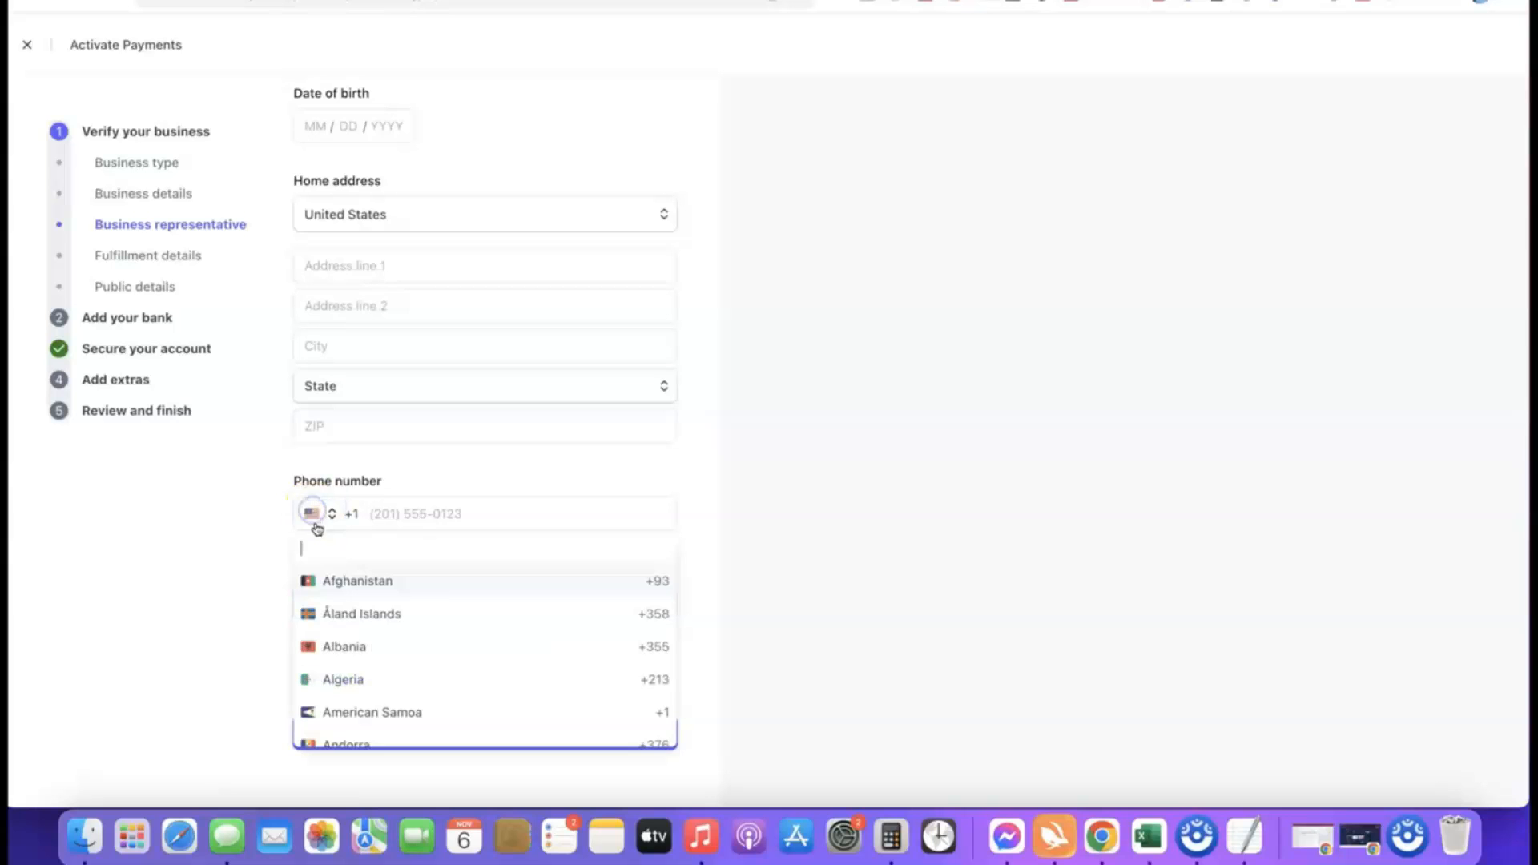
{"action": "left_click", "coordinate": [329, 550]}
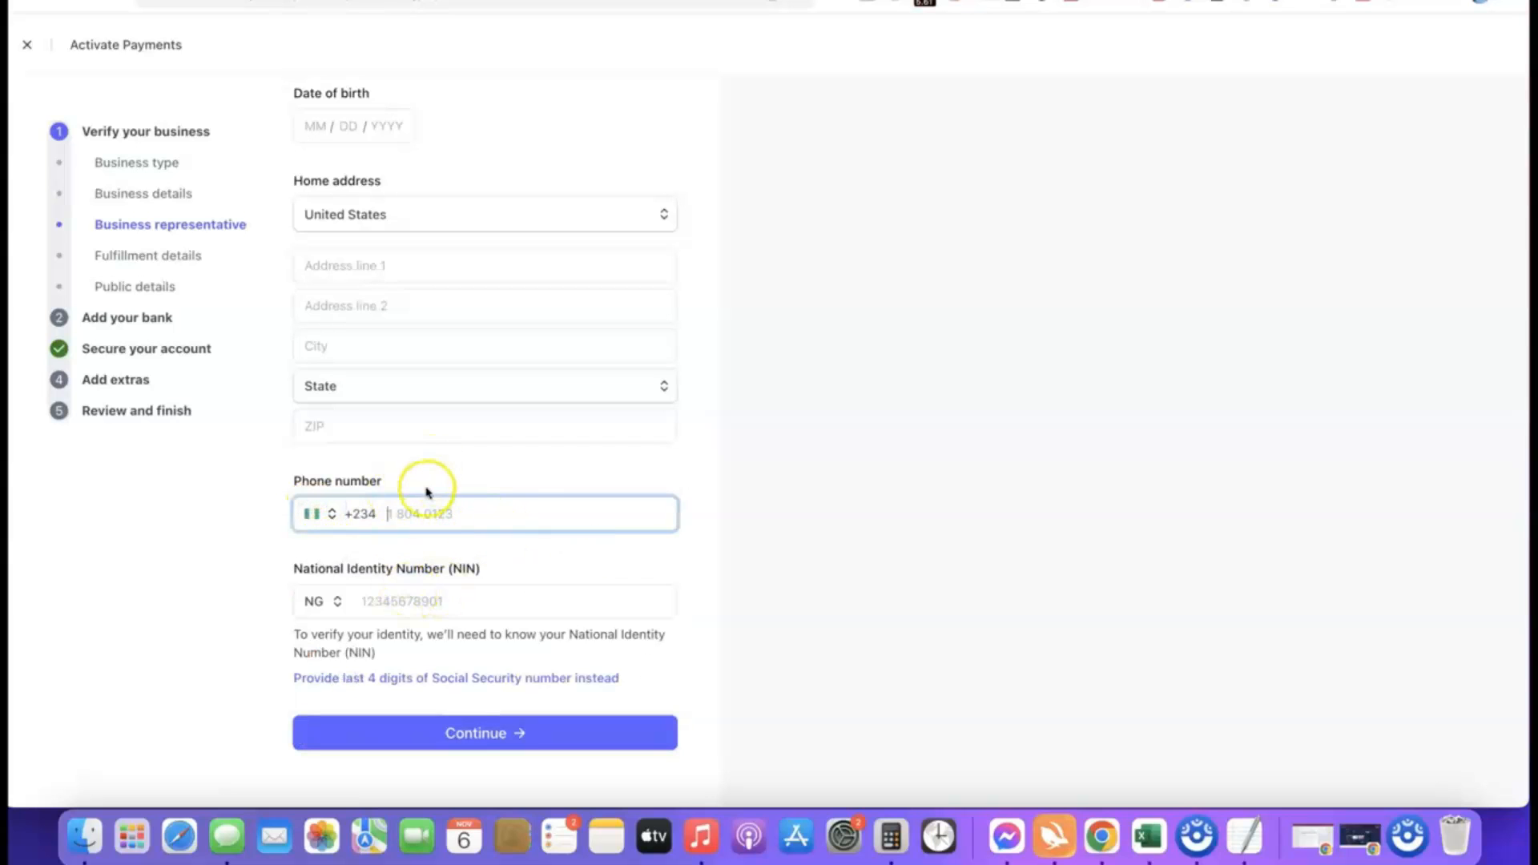
{"action": "scroll", "coordinate": [519, 371], "scroll_direction": "up", "scroll_amount": 2}
{"action": "scroll", "coordinate": [547, 358], "scroll_direction": "down", "scroll_amount": 2}
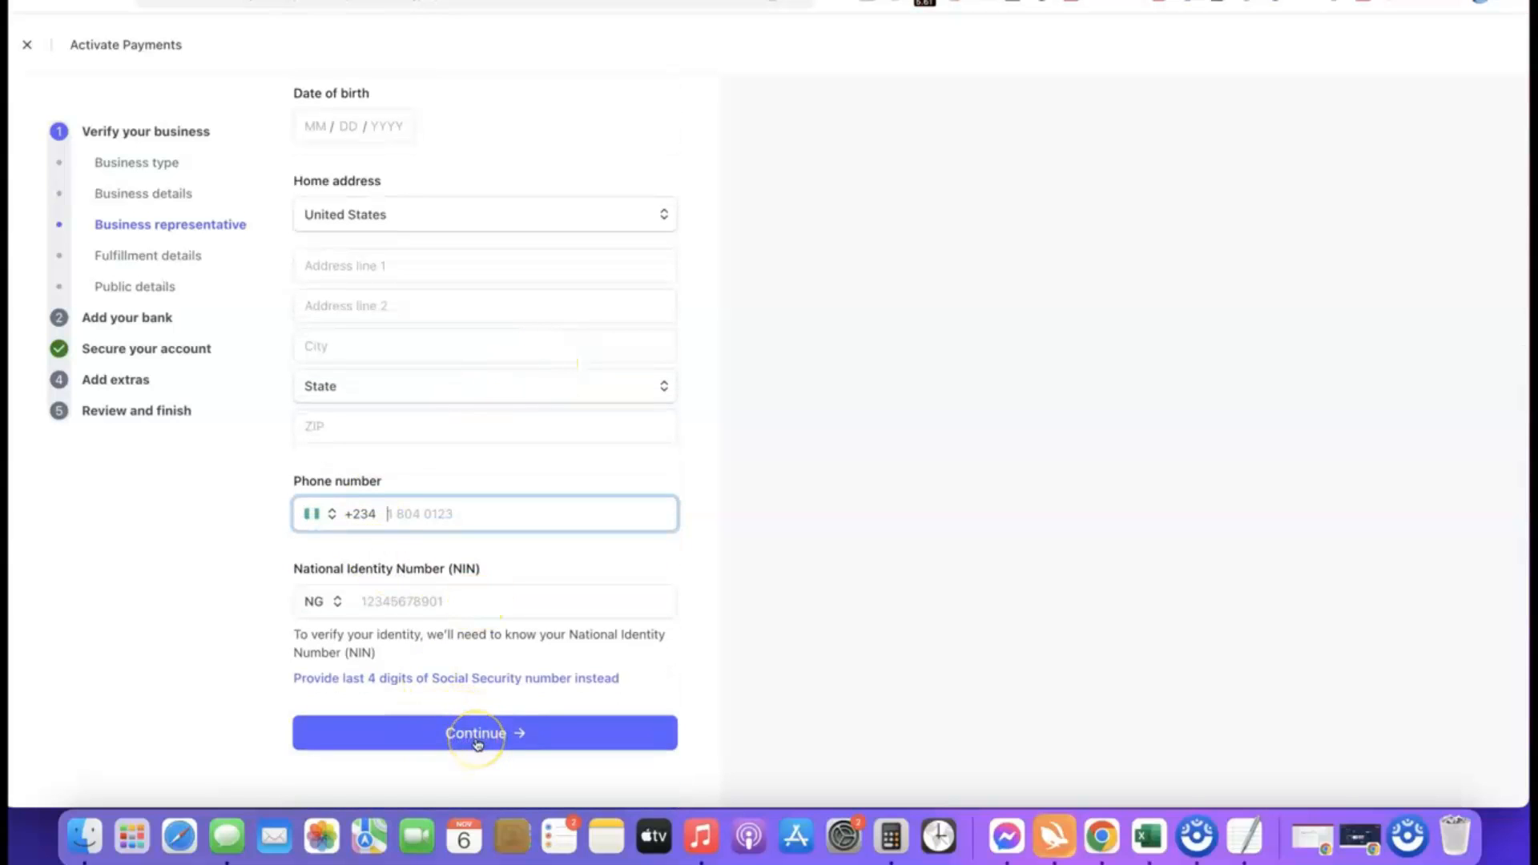
{"action": "scroll", "coordinate": [508, 569], "scroll_direction": "up", "scroll_amount": 3}
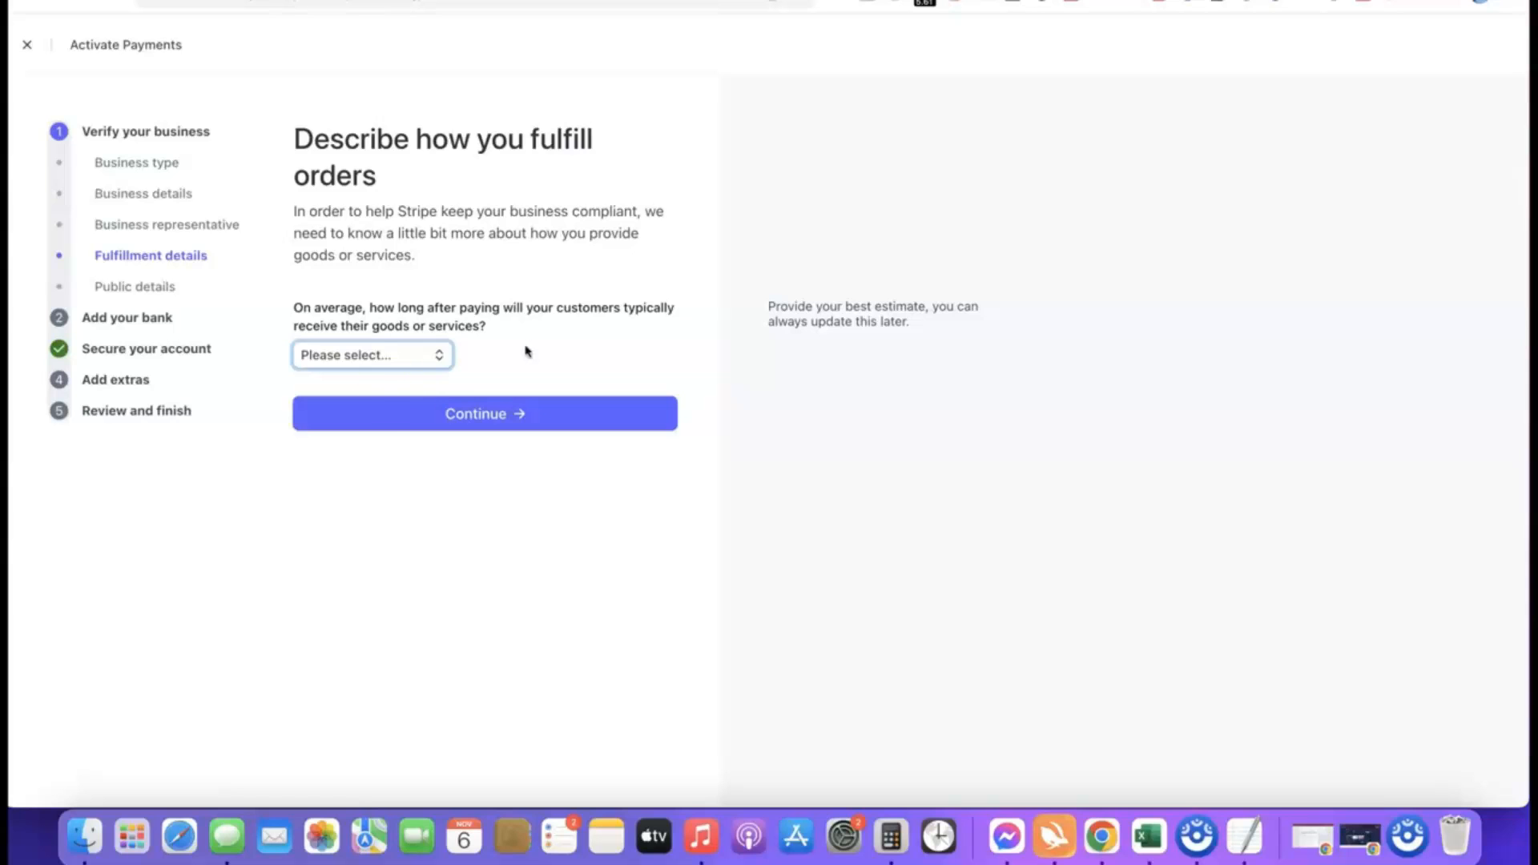
Set the average time for customers to receive their goods to Within one day and submit the fulfillment details.
{"action": "left_click", "coordinate": [404, 365]}
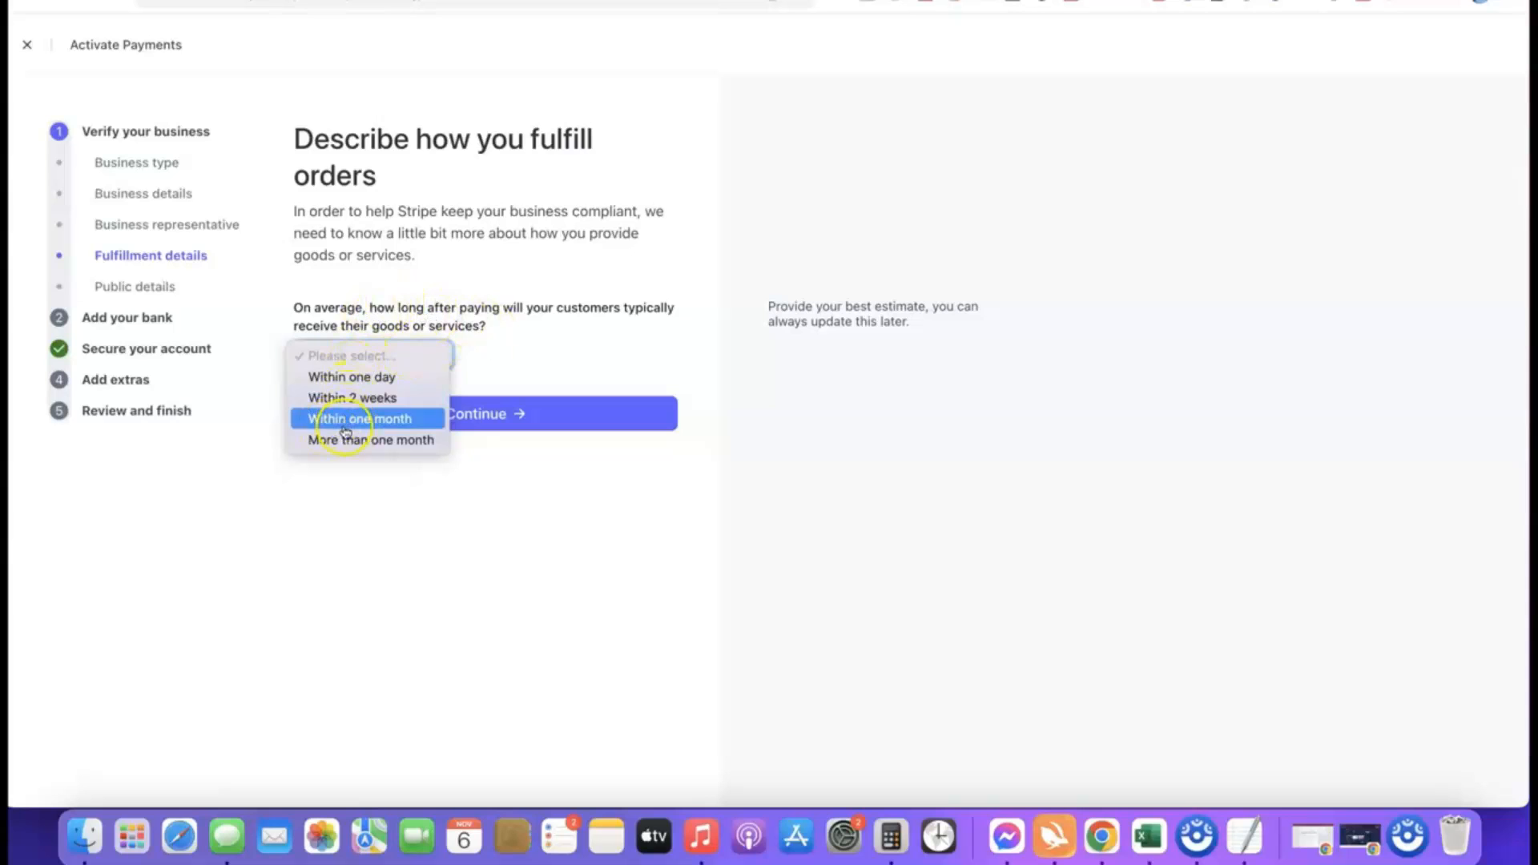
{"action": "left_click", "coordinate": [374, 400]}
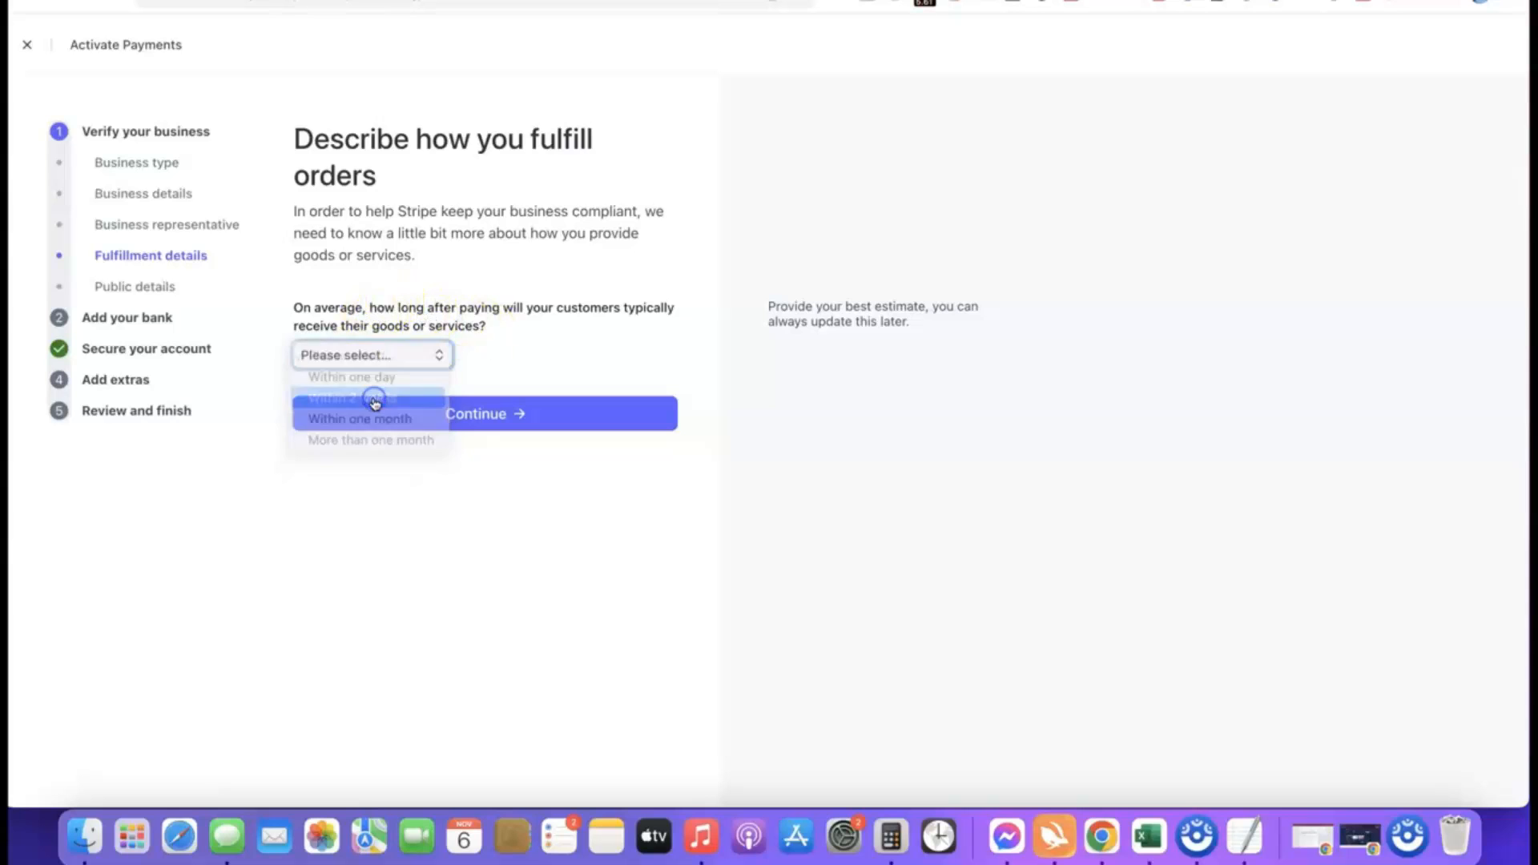
{"action": "left_click", "coordinate": [400, 355]}
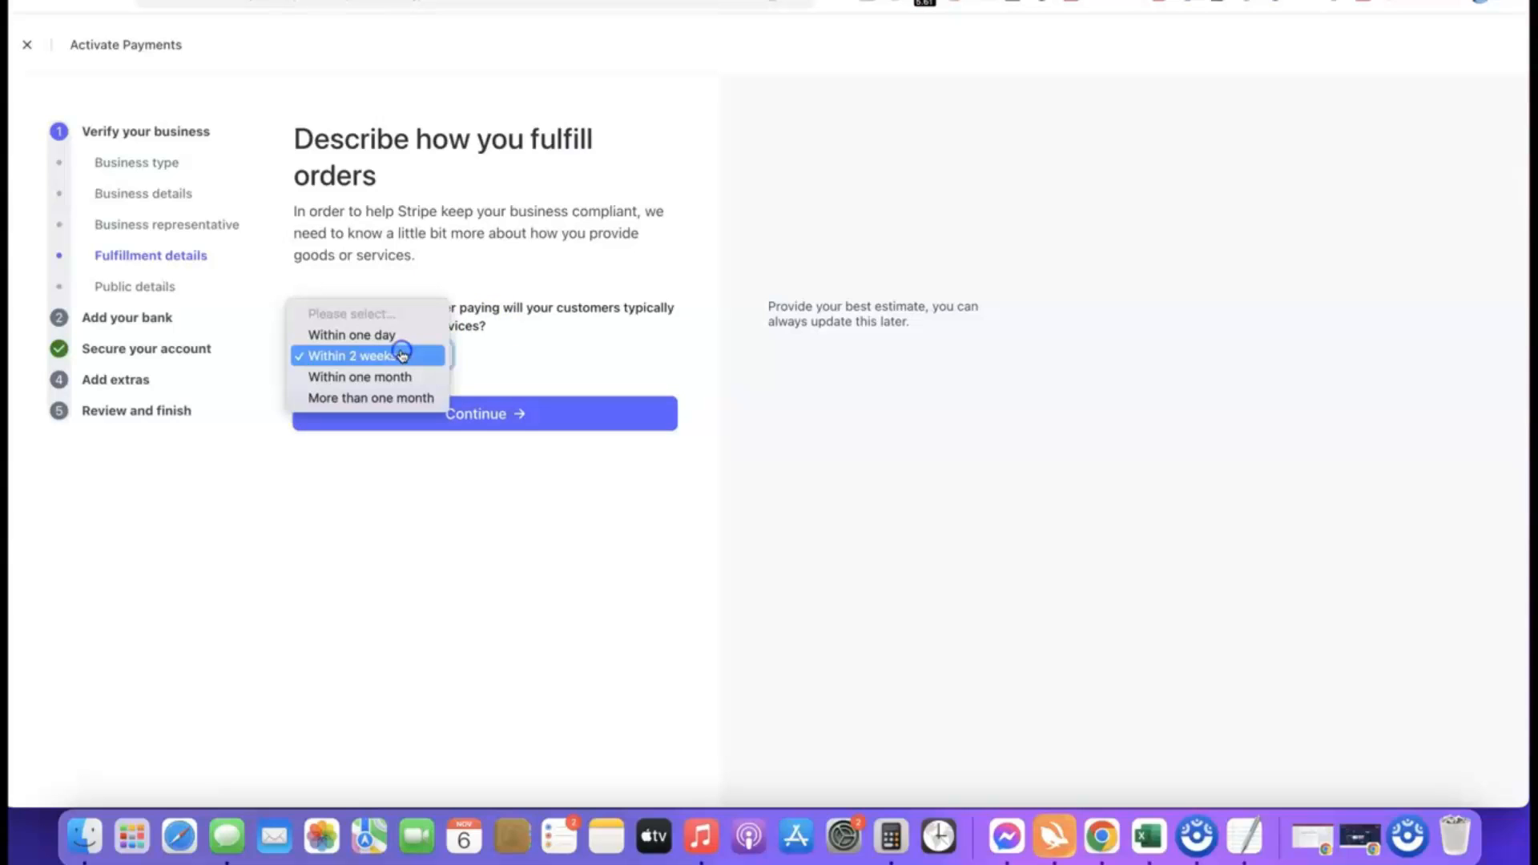
{"action": "left_click", "coordinate": [333, 336]}
{"action": "left_click", "coordinate": [476, 413]}
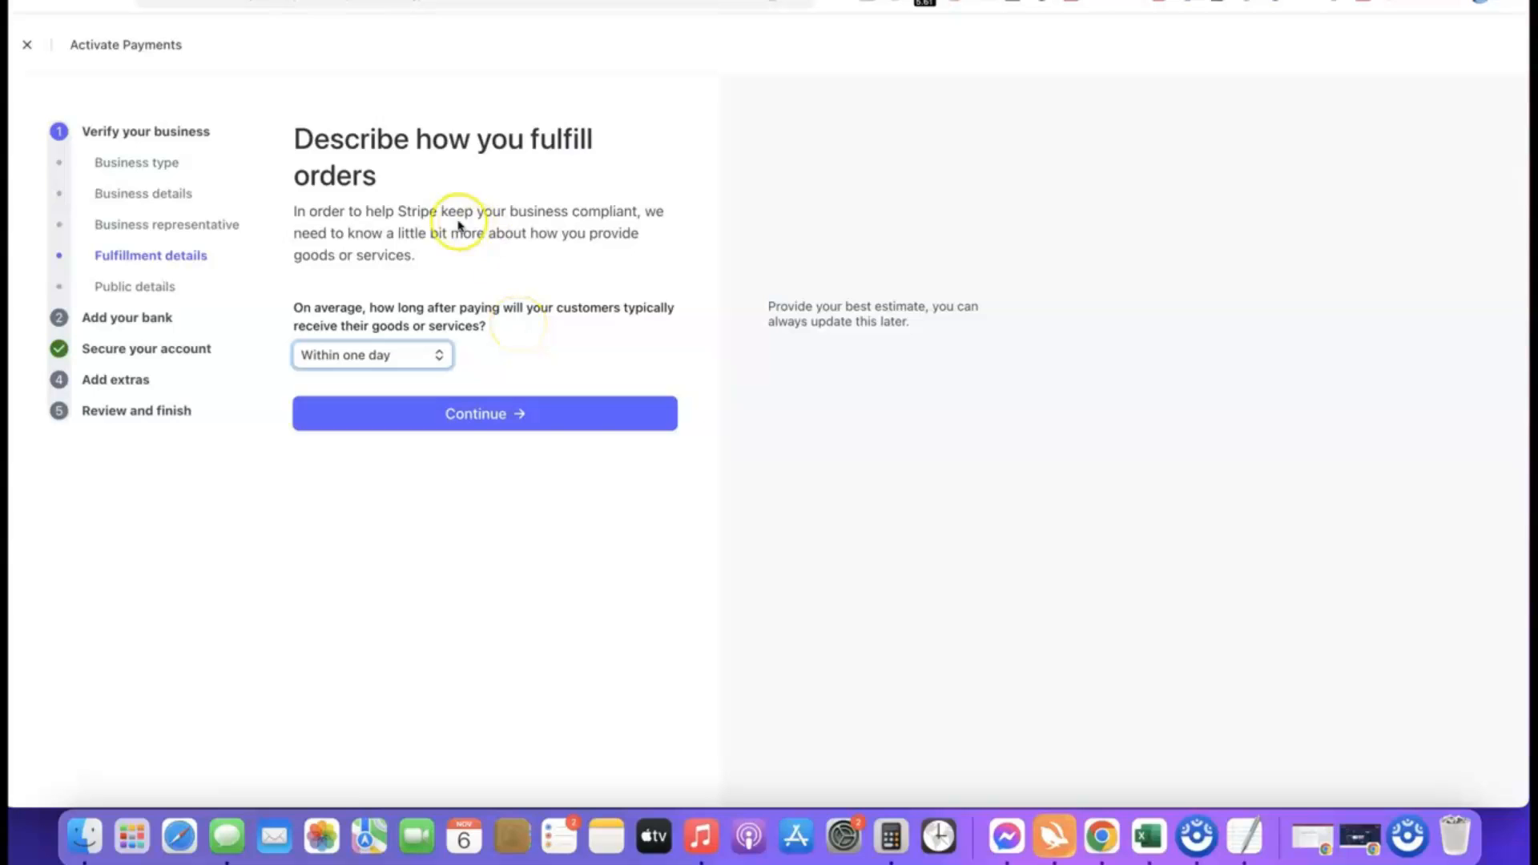
{"action": "left_click", "coordinate": [477, 416]}
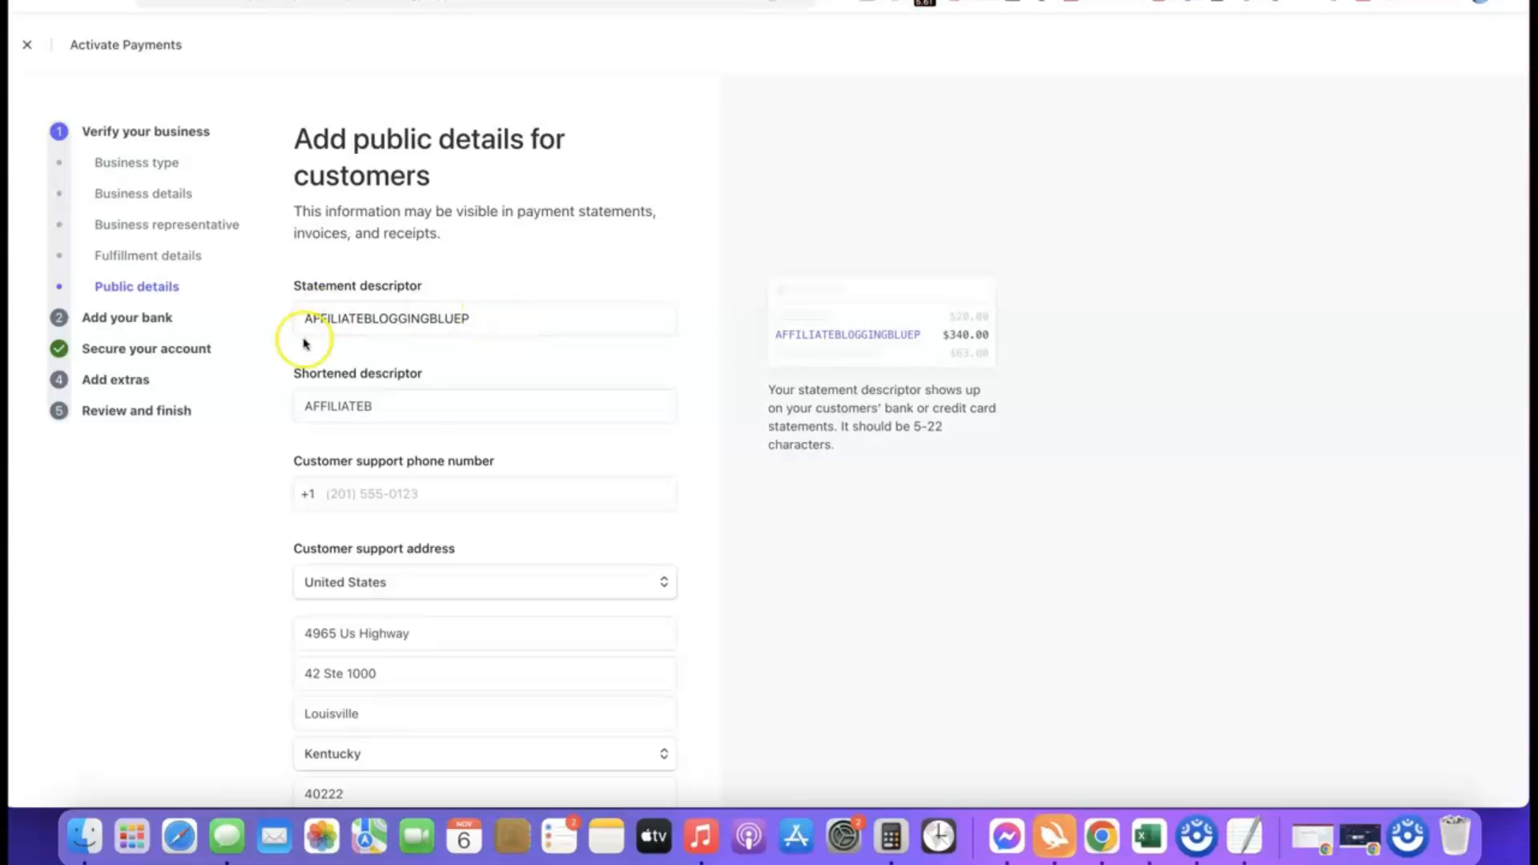
Review the statement descriptor, shortened descriptor and customer support details, and submit the public details.
{"action": "left_click", "coordinate": [423, 414]}
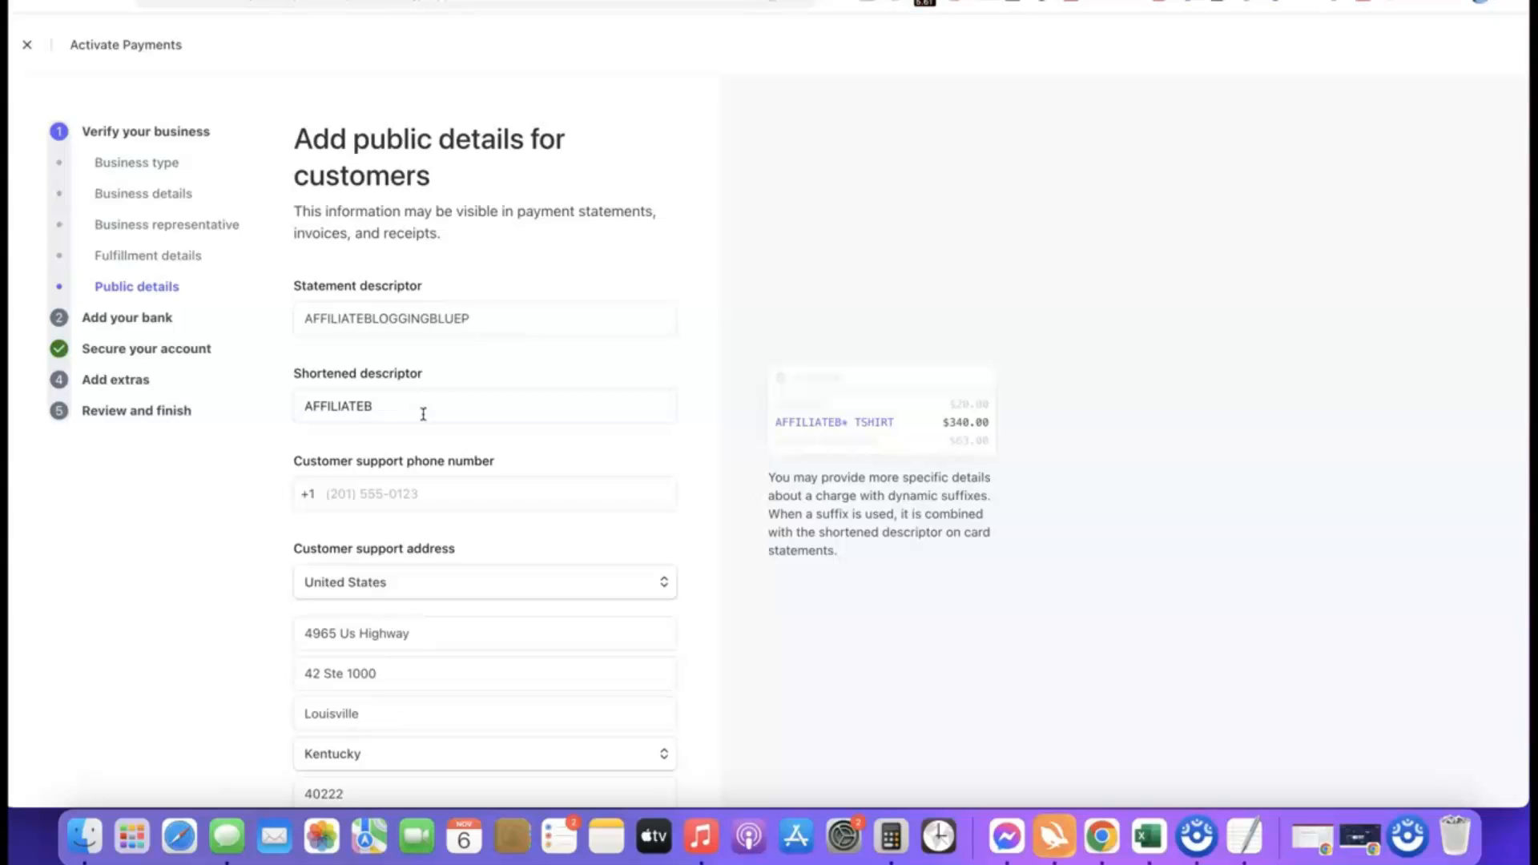
{"action": "left_click", "coordinate": [332, 424]}
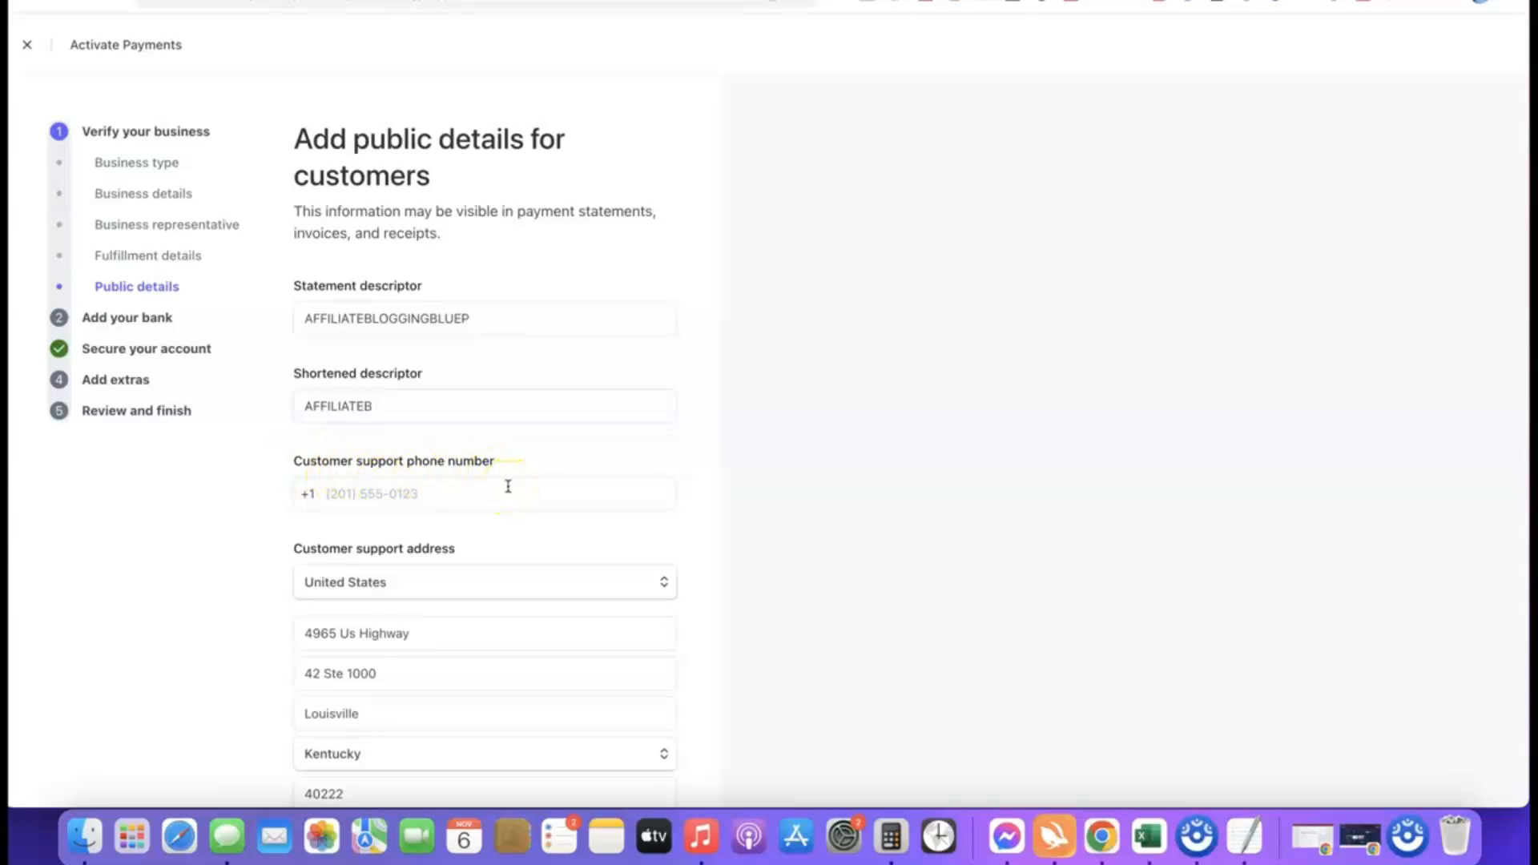
{"action": "left_click", "coordinate": [388, 321]}
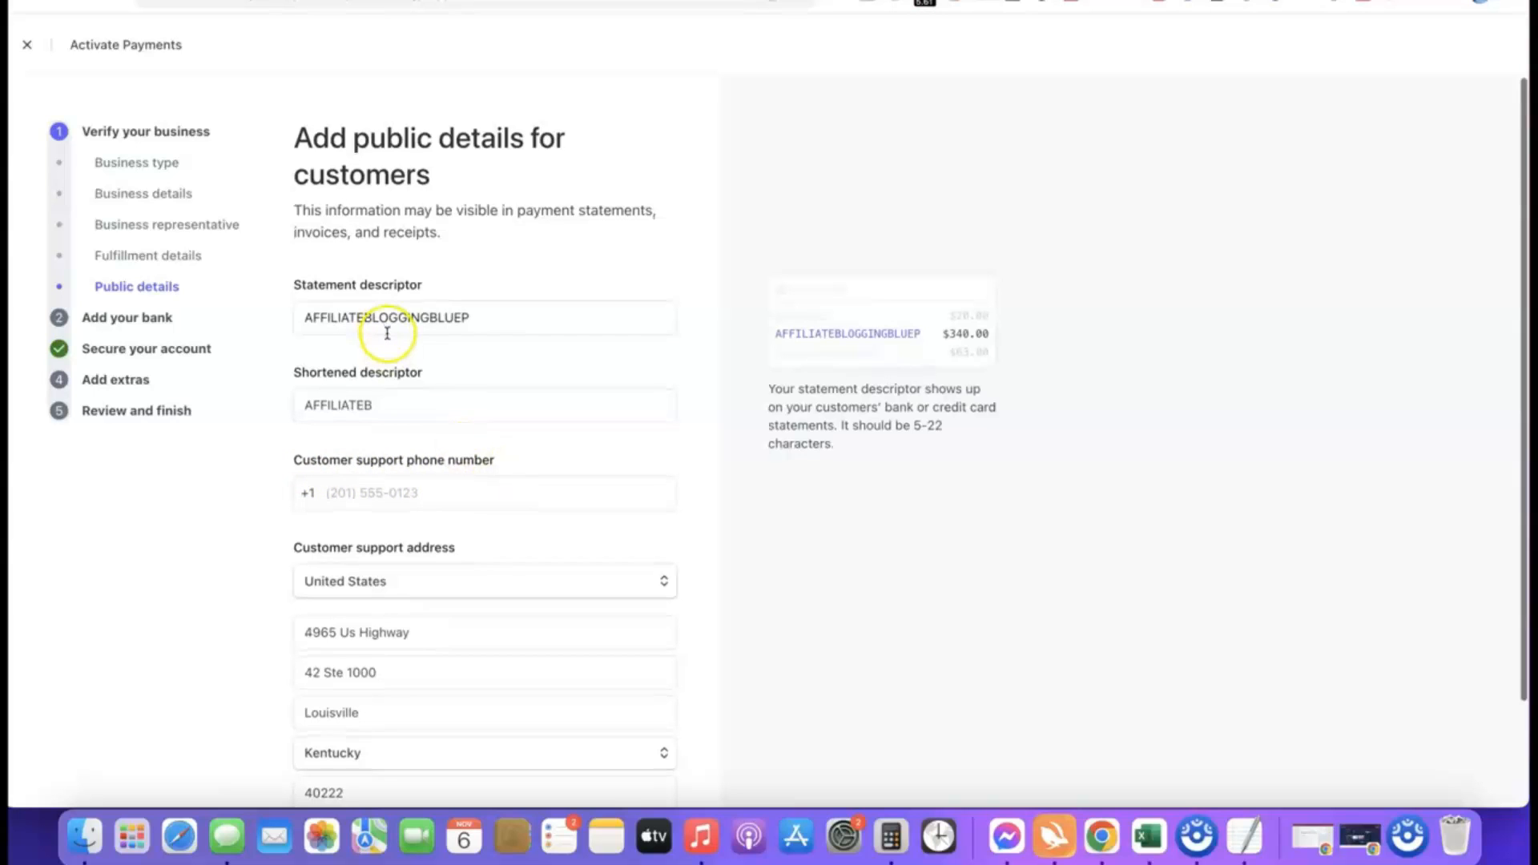
{"action": "scroll", "coordinate": [387, 326], "scroll_direction": "down", "scroll_amount": 3}
{"action": "left_click", "coordinate": [422, 450]}
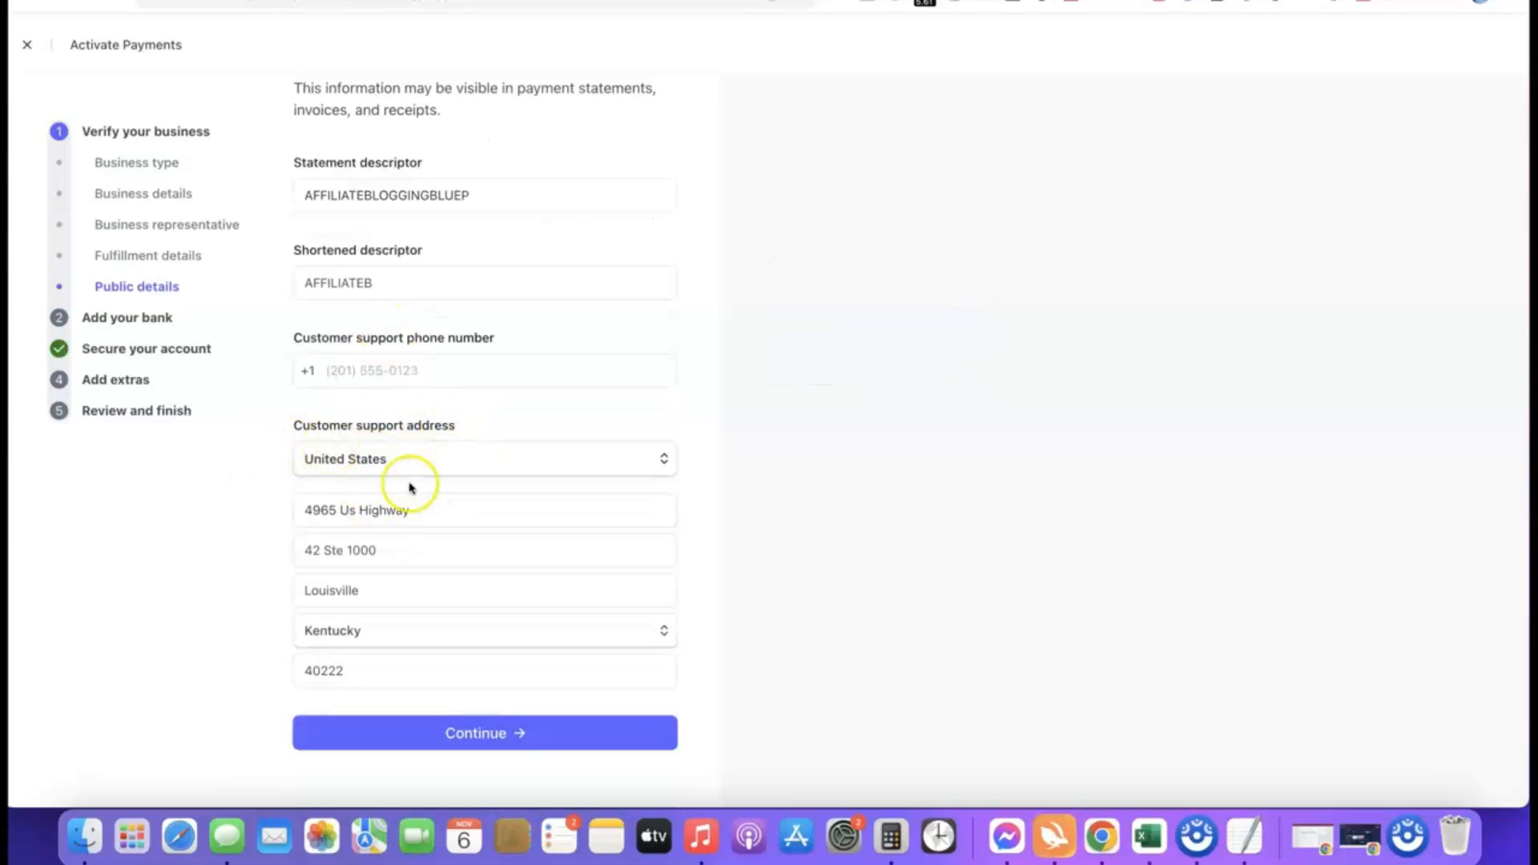
{"action": "scroll", "coordinate": [412, 479], "scroll_direction": "up", "scroll_amount": 3}
{"action": "left_click", "coordinate": [402, 313]}
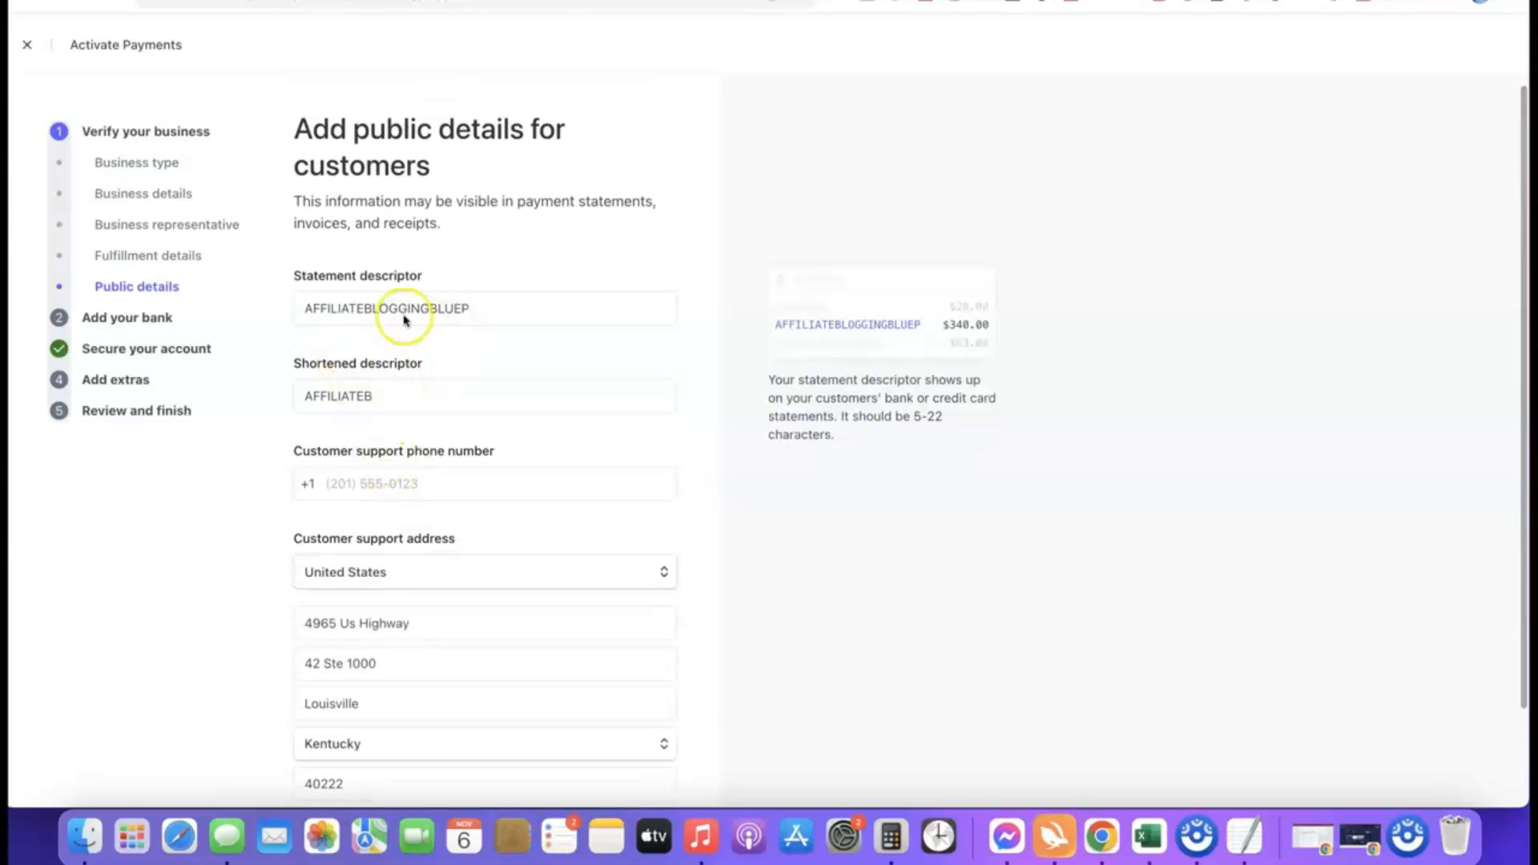
{"action": "scroll", "coordinate": [450, 269], "scroll_direction": "down", "scroll_amount": 3}
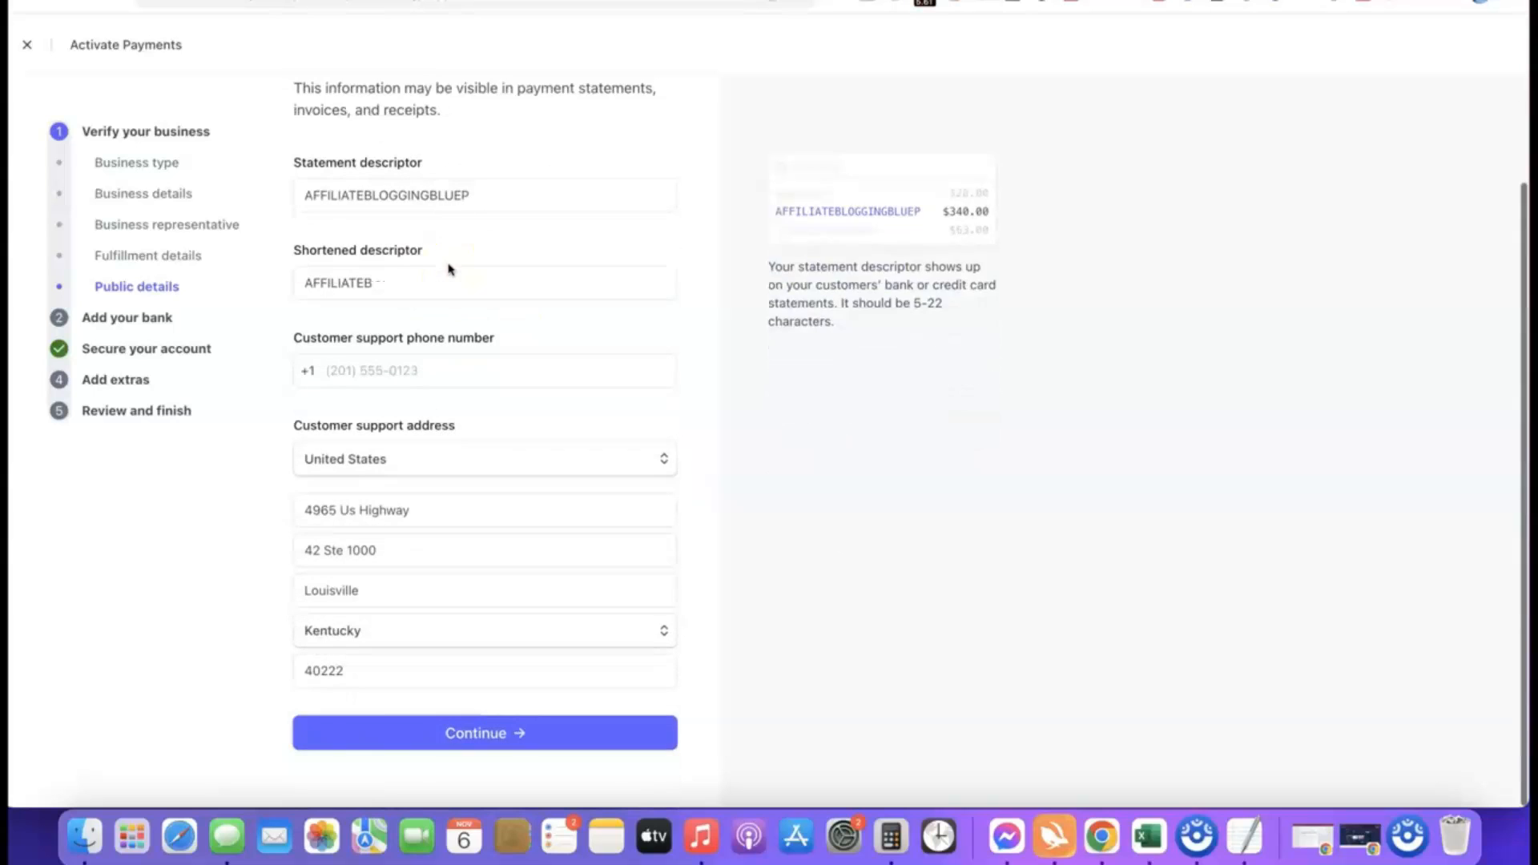
{"action": "left_click", "coordinate": [450, 747]}
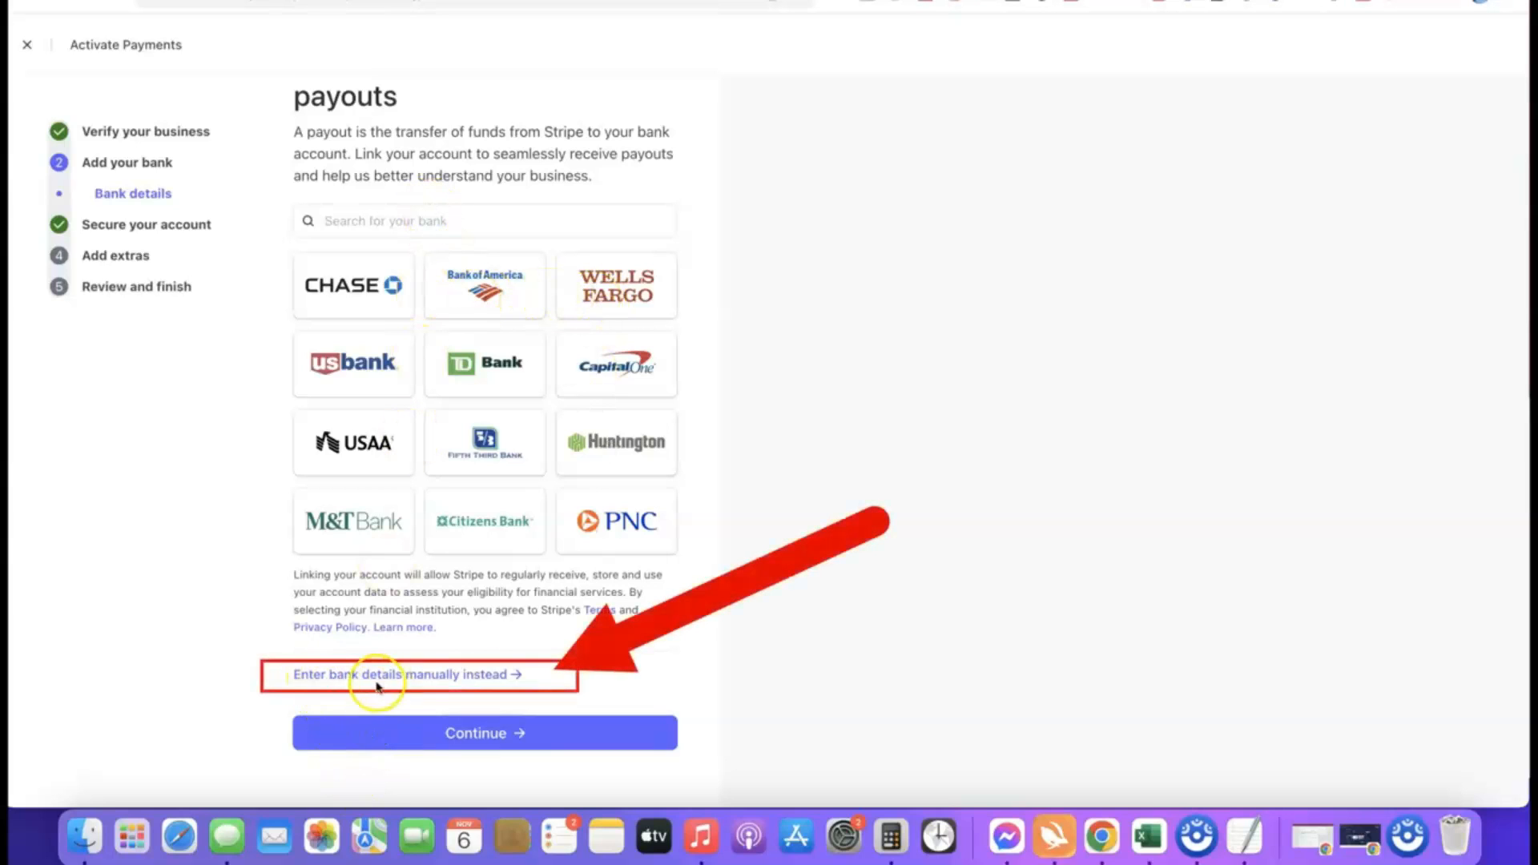
Add the payout bank manually with its routing number and confirmed account number, save it and continue with that account.
{"action": "left_click", "coordinate": [450, 679]}
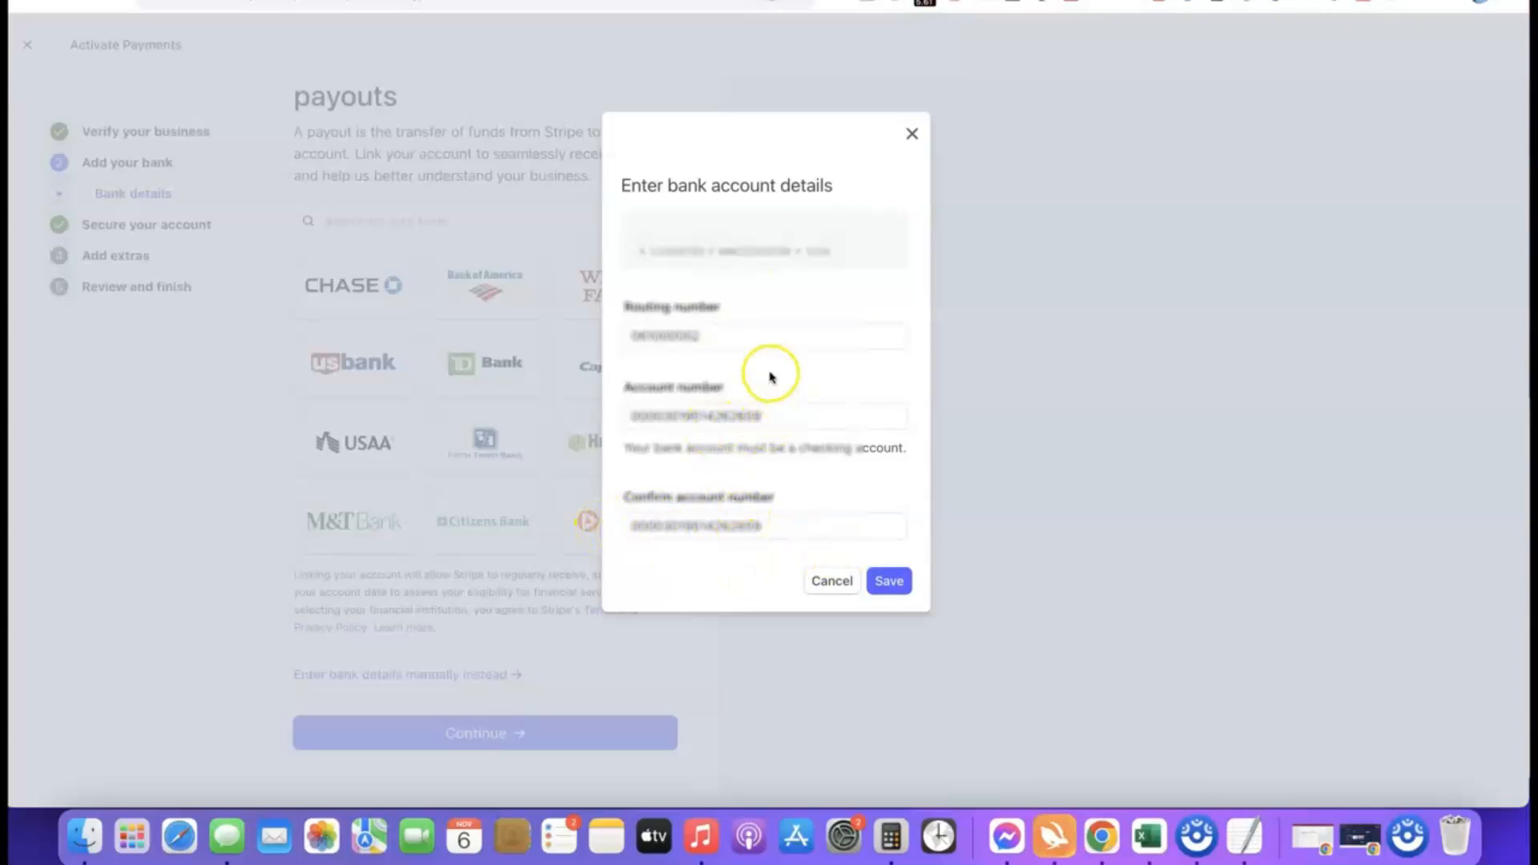
{"action": "left_click", "coordinate": [889, 581]}
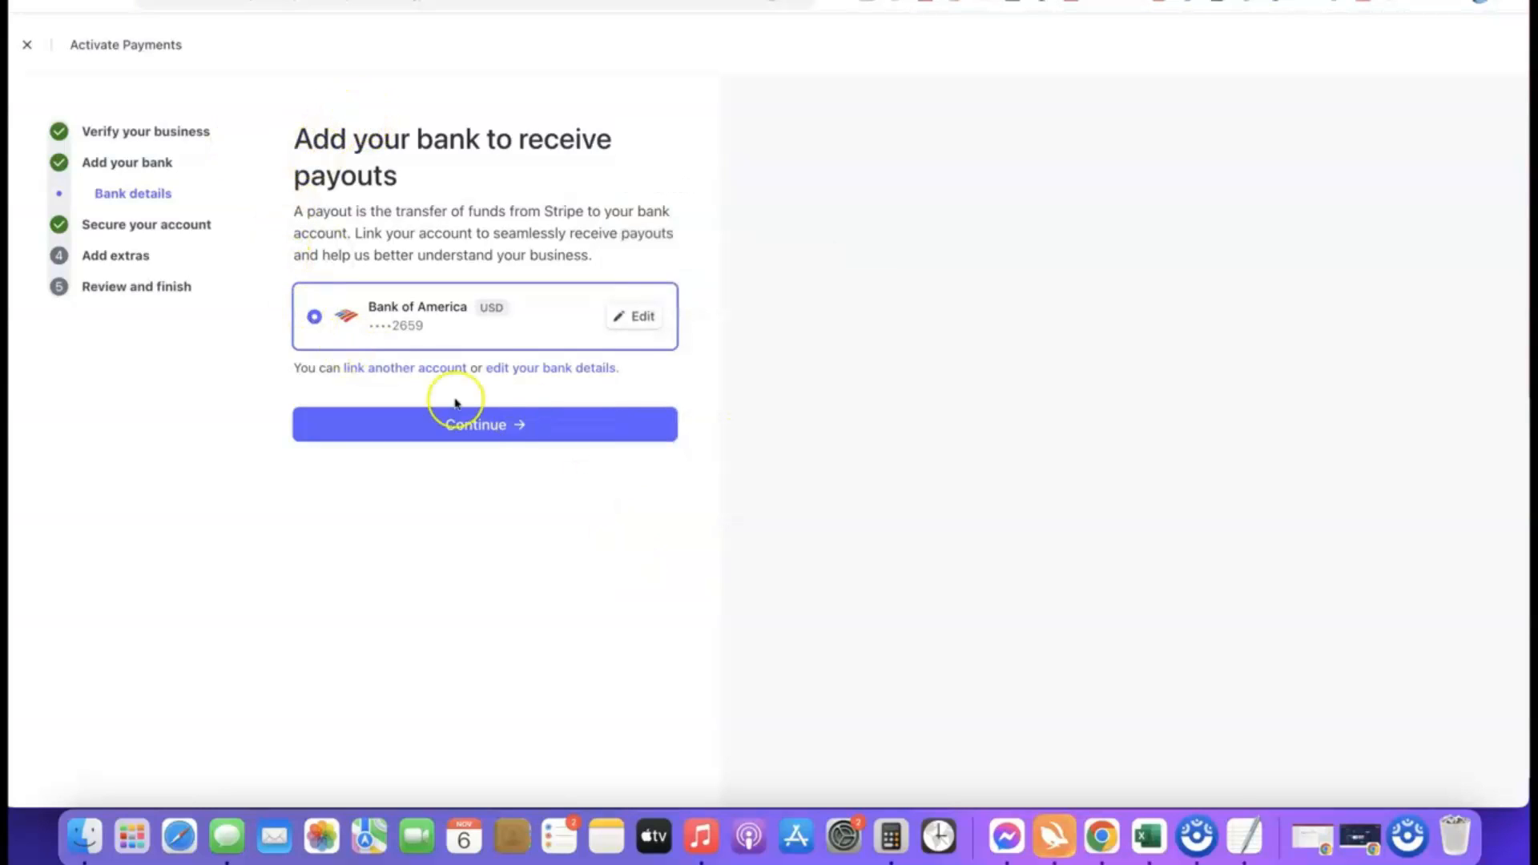
{"action": "left_click", "coordinate": [487, 434]}
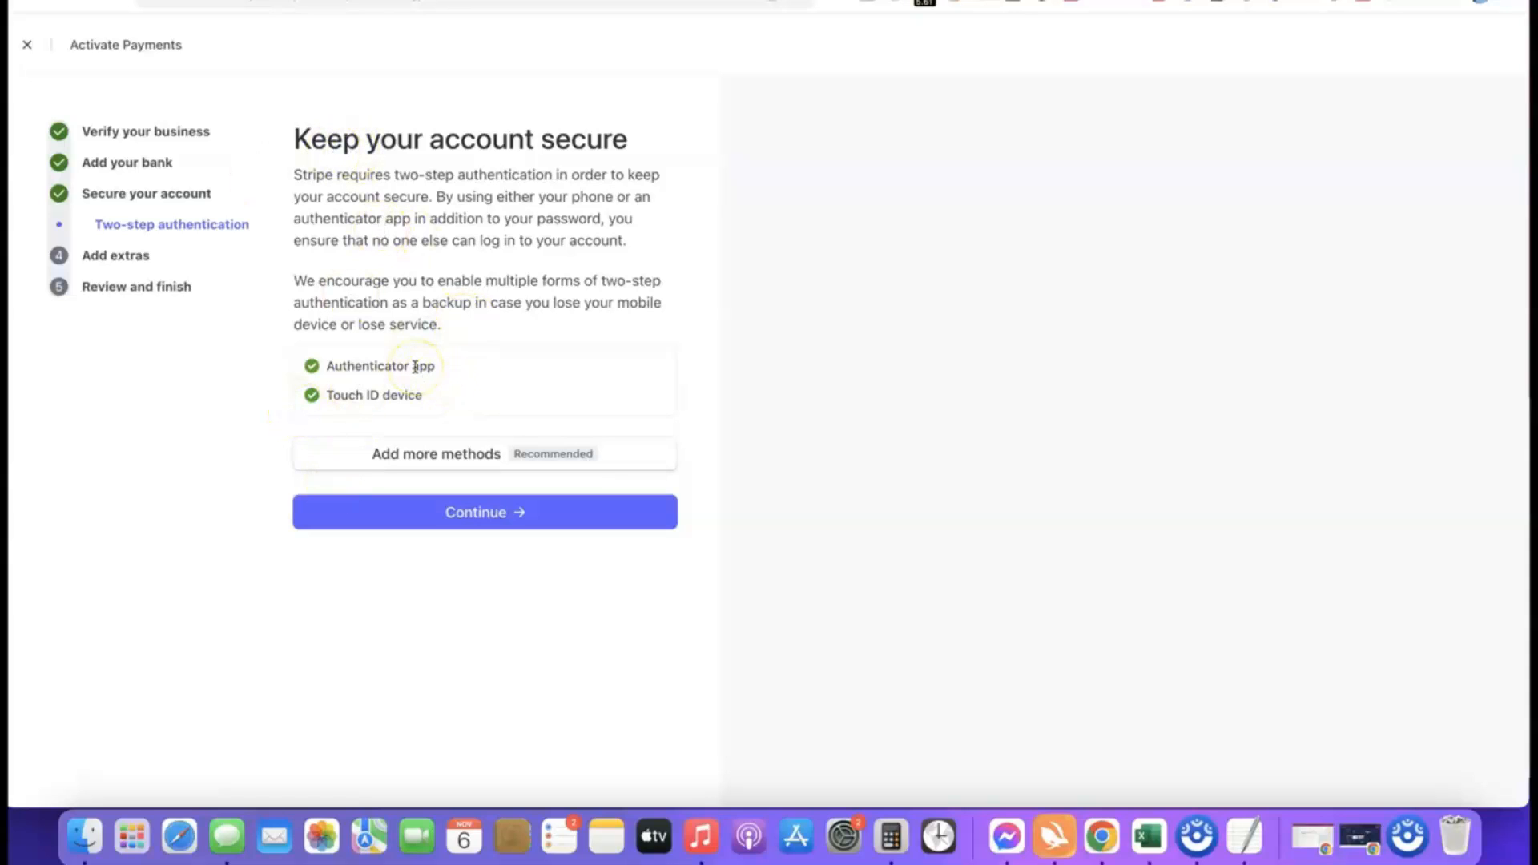
Continue with the existing two-step authentication methods and skip the optional tax calculation and climate contributions.
{"action": "left_click", "coordinate": [490, 517]}
{"action": "scroll", "coordinate": [532, 246], "scroll_direction": "down", "scroll_amount": 1}
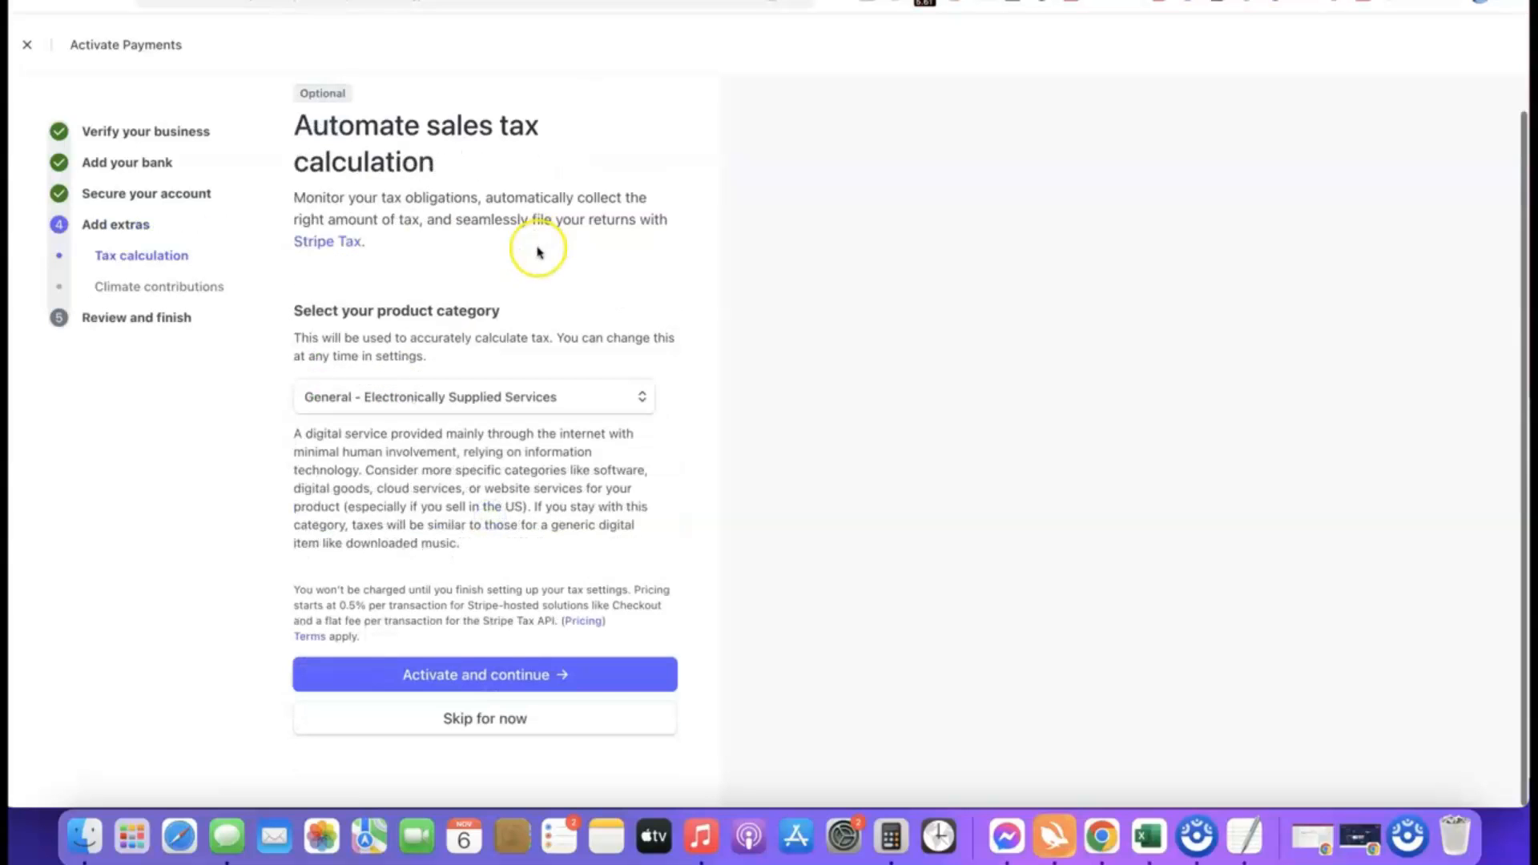
{"action": "left_click", "coordinate": [485, 721]}
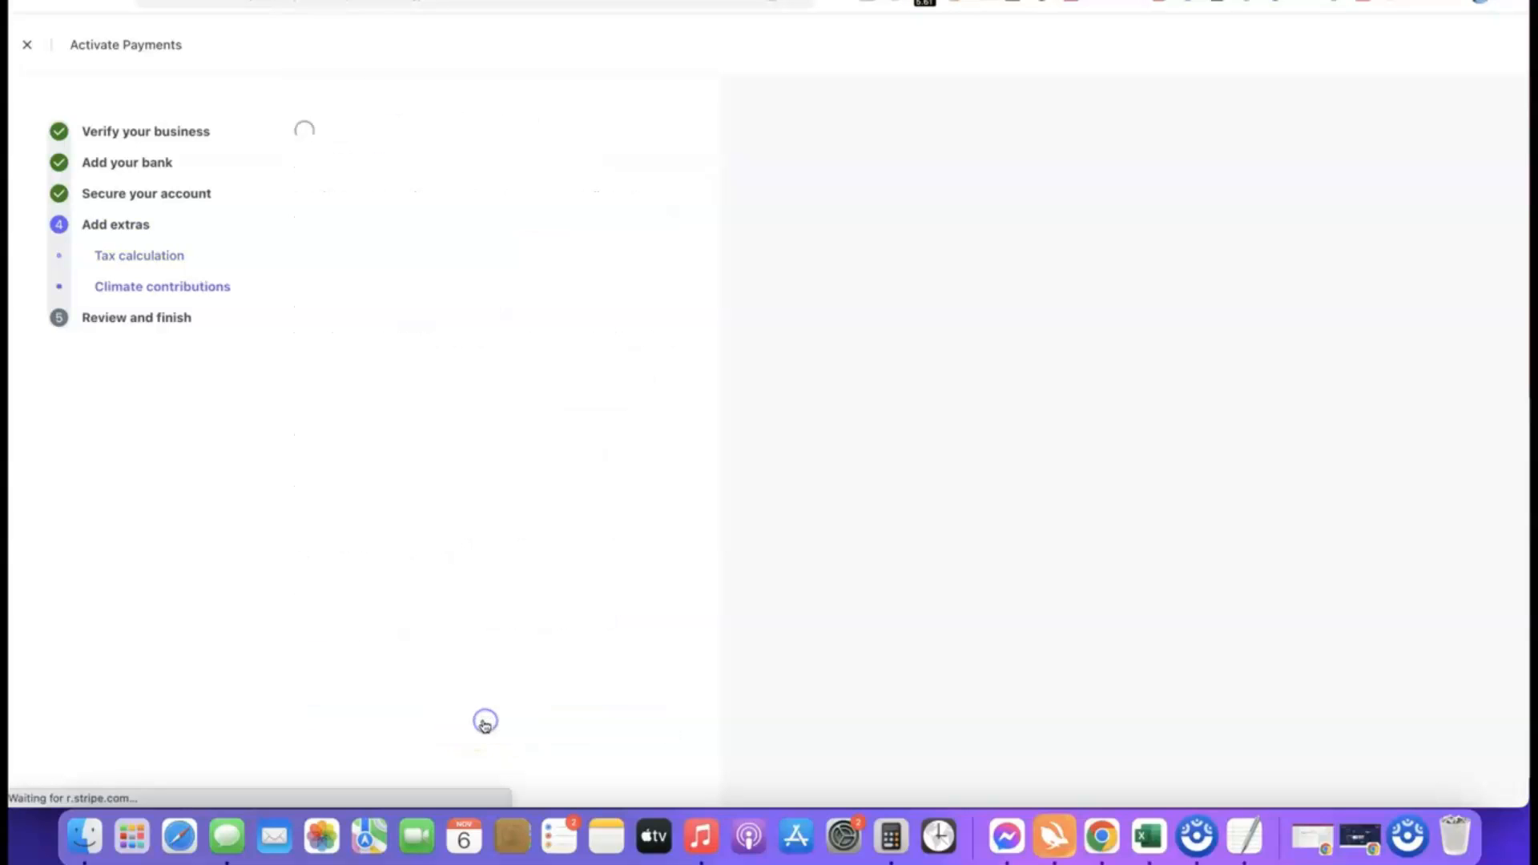
{"action": "left_click", "coordinate": [515, 734]}
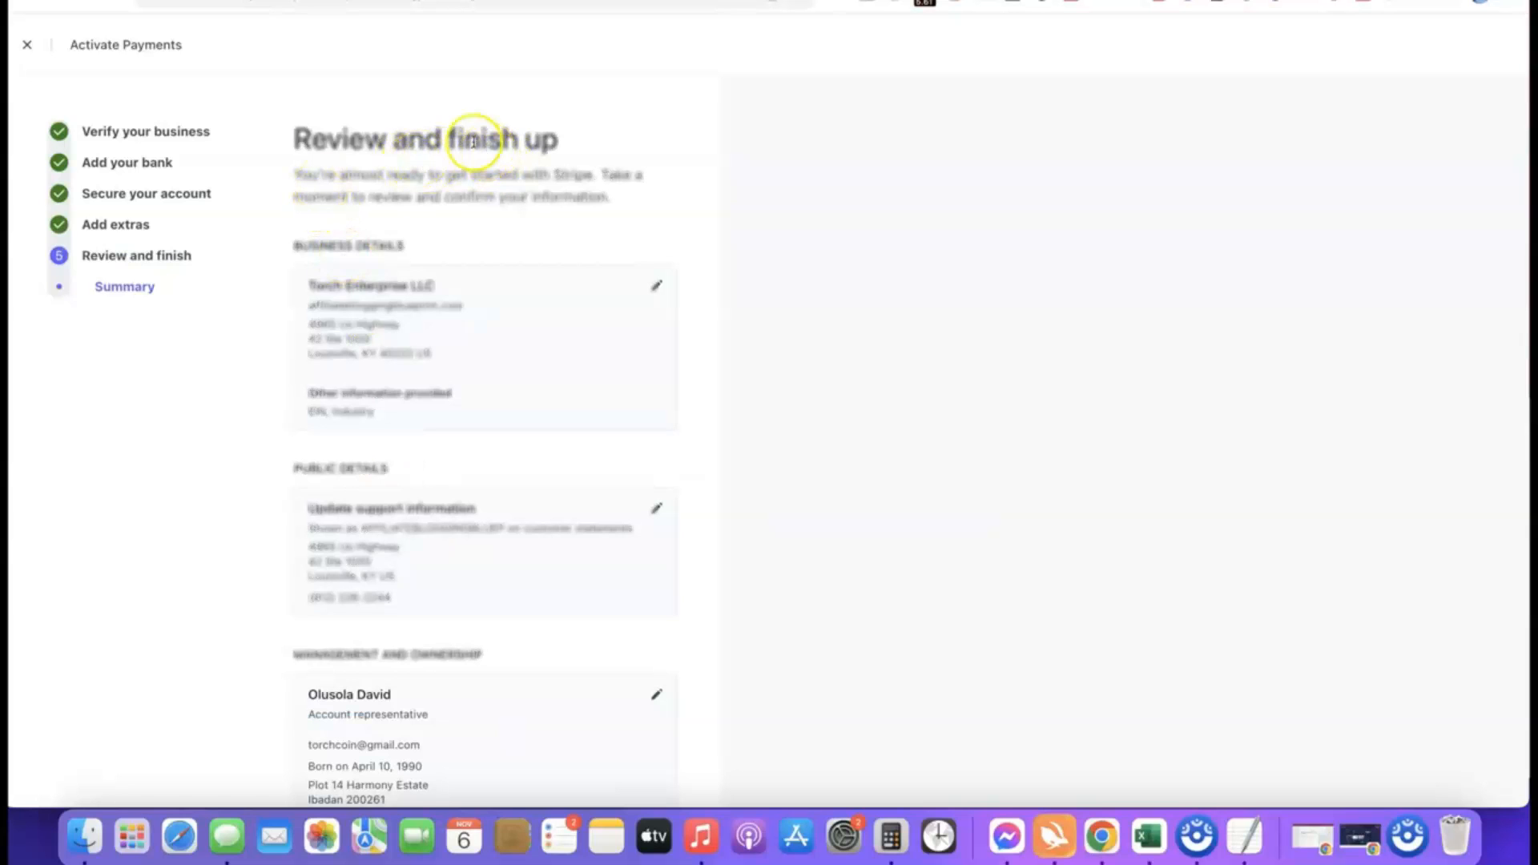
Review the business, ownership and payout details in the activation summary, then agree to the terms and submit the application.
{"action": "scroll", "coordinate": [444, 117], "scroll_direction": "down", "scroll_amount": 5}
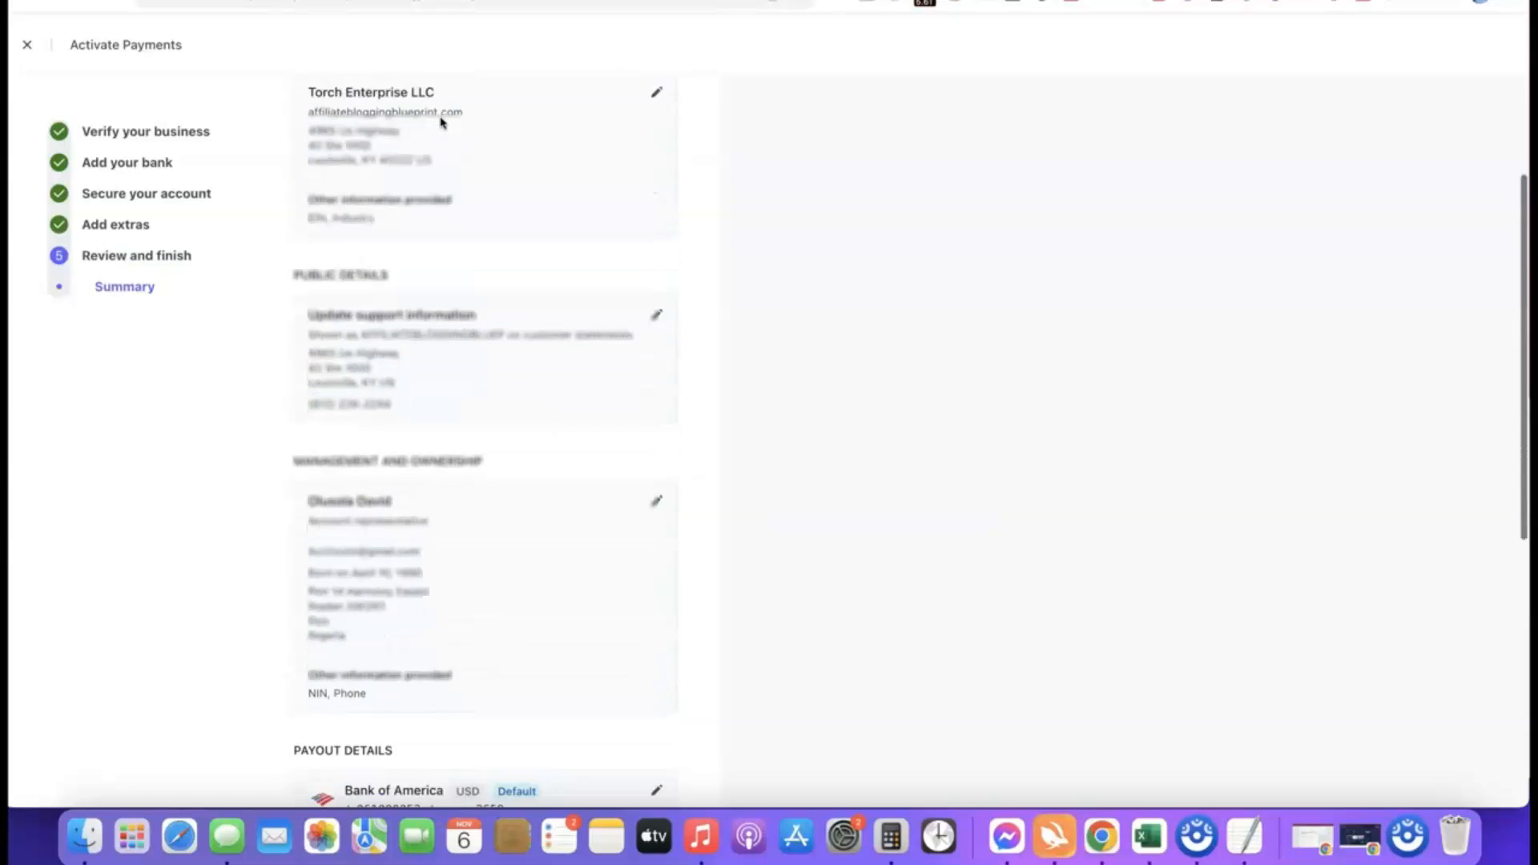
{"action": "scroll", "coordinate": [400, 112], "scroll_direction": "up", "scroll_amount": 2}
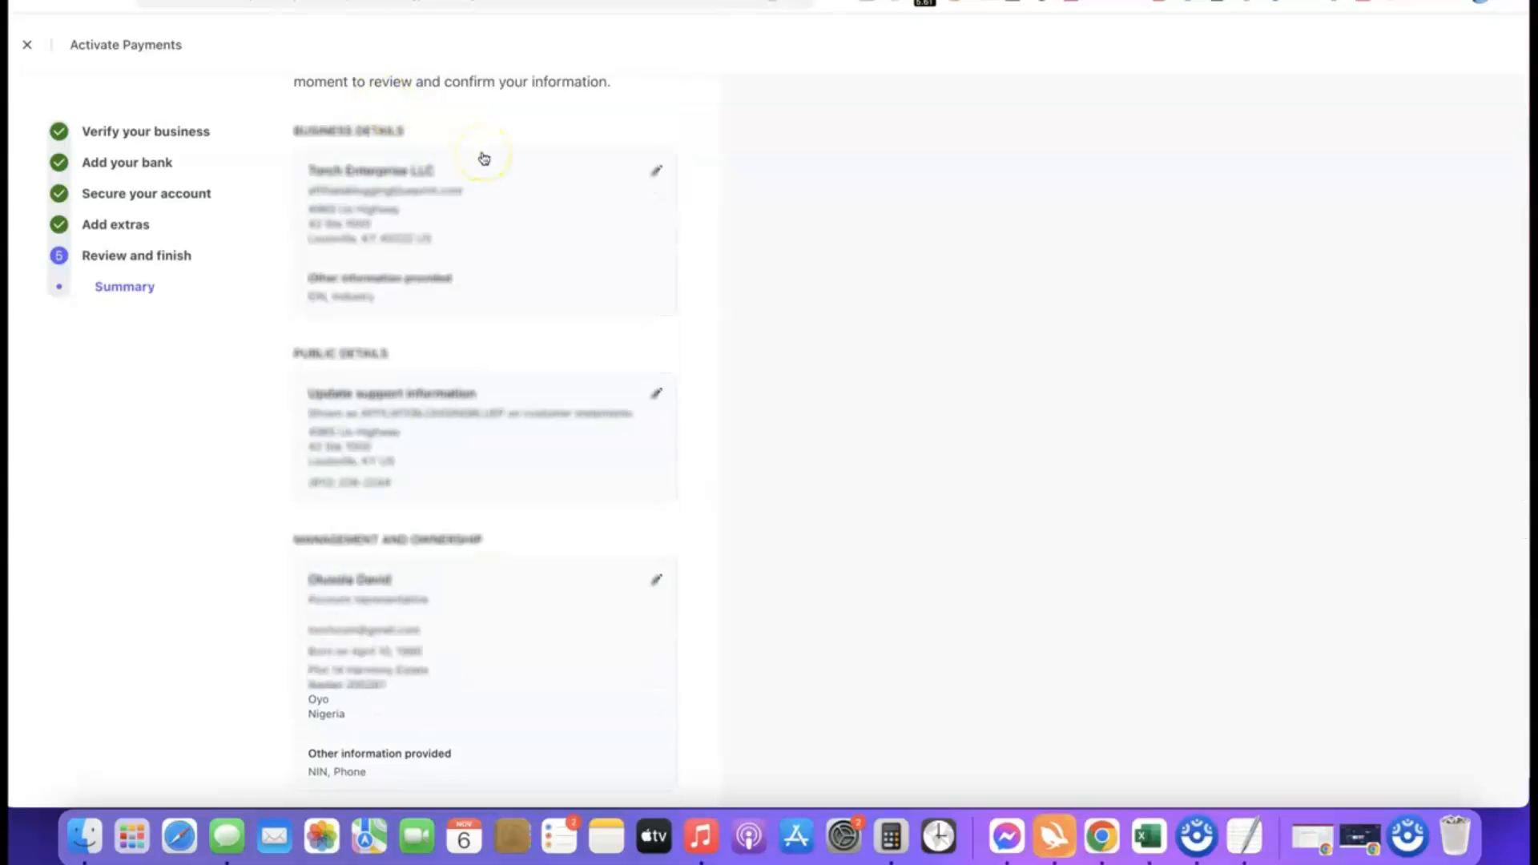
{"action": "scroll", "coordinate": [482, 156], "scroll_direction": "down", "scroll_amount": 10}
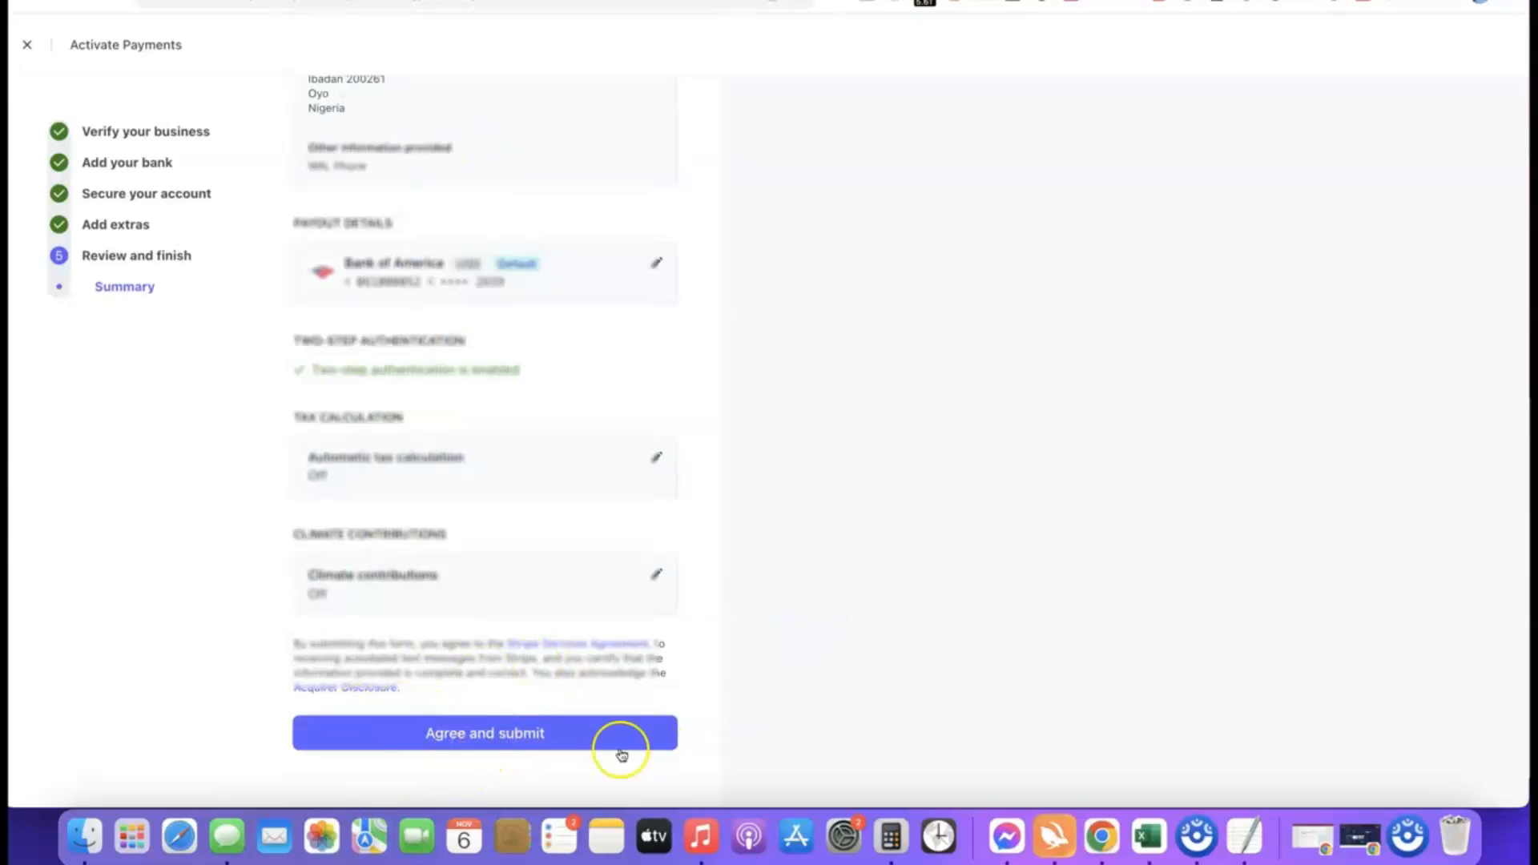
{"action": "left_click", "coordinate": [469, 726]}
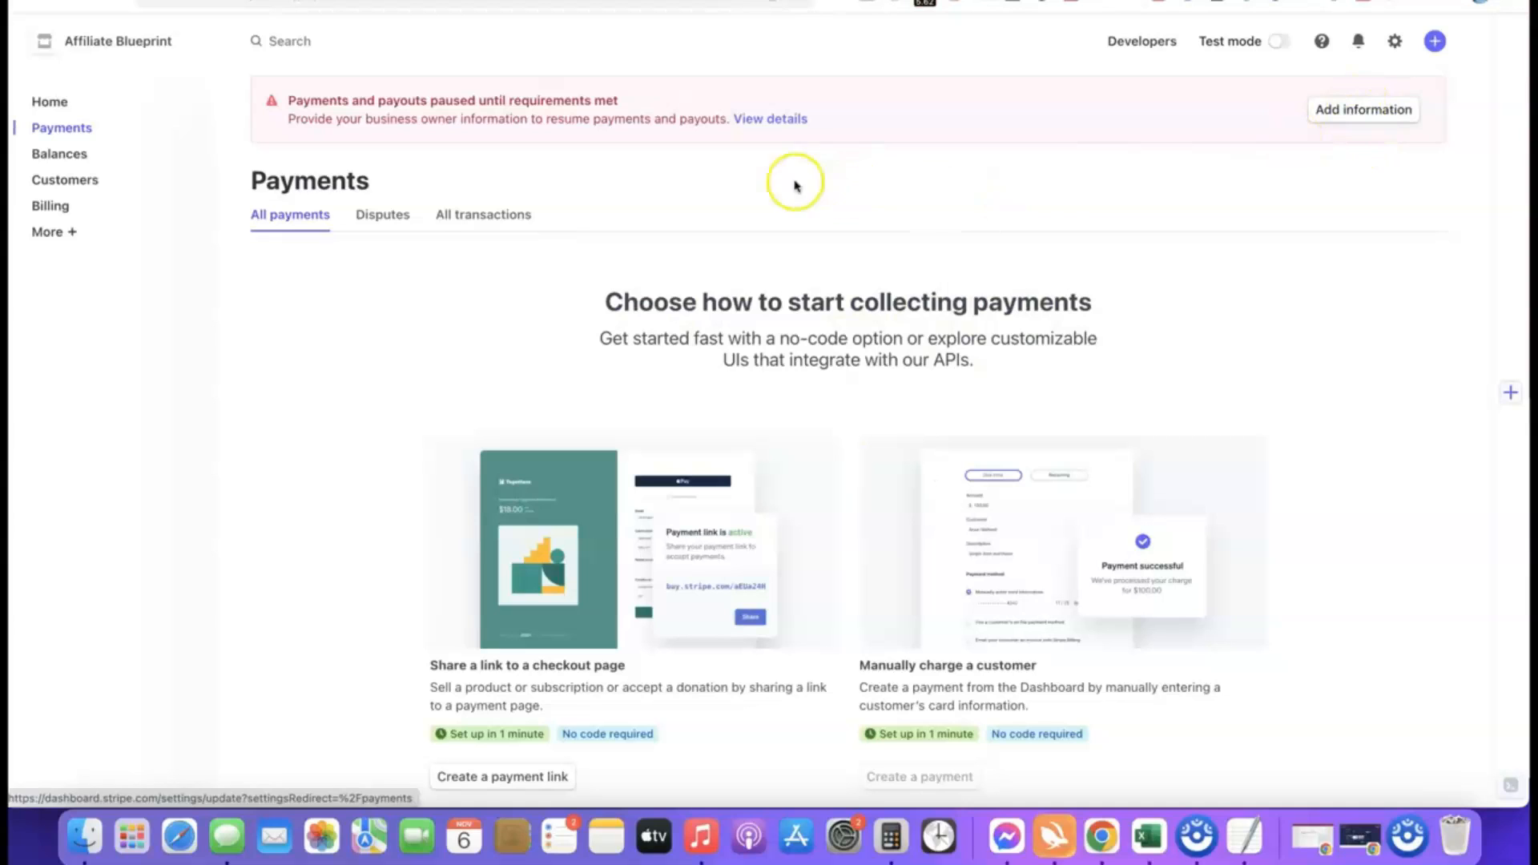
Open the required business owner information and start updating the account representative's missing details under Management and Ownership.
{"action": "left_click", "coordinate": [1332, 111]}
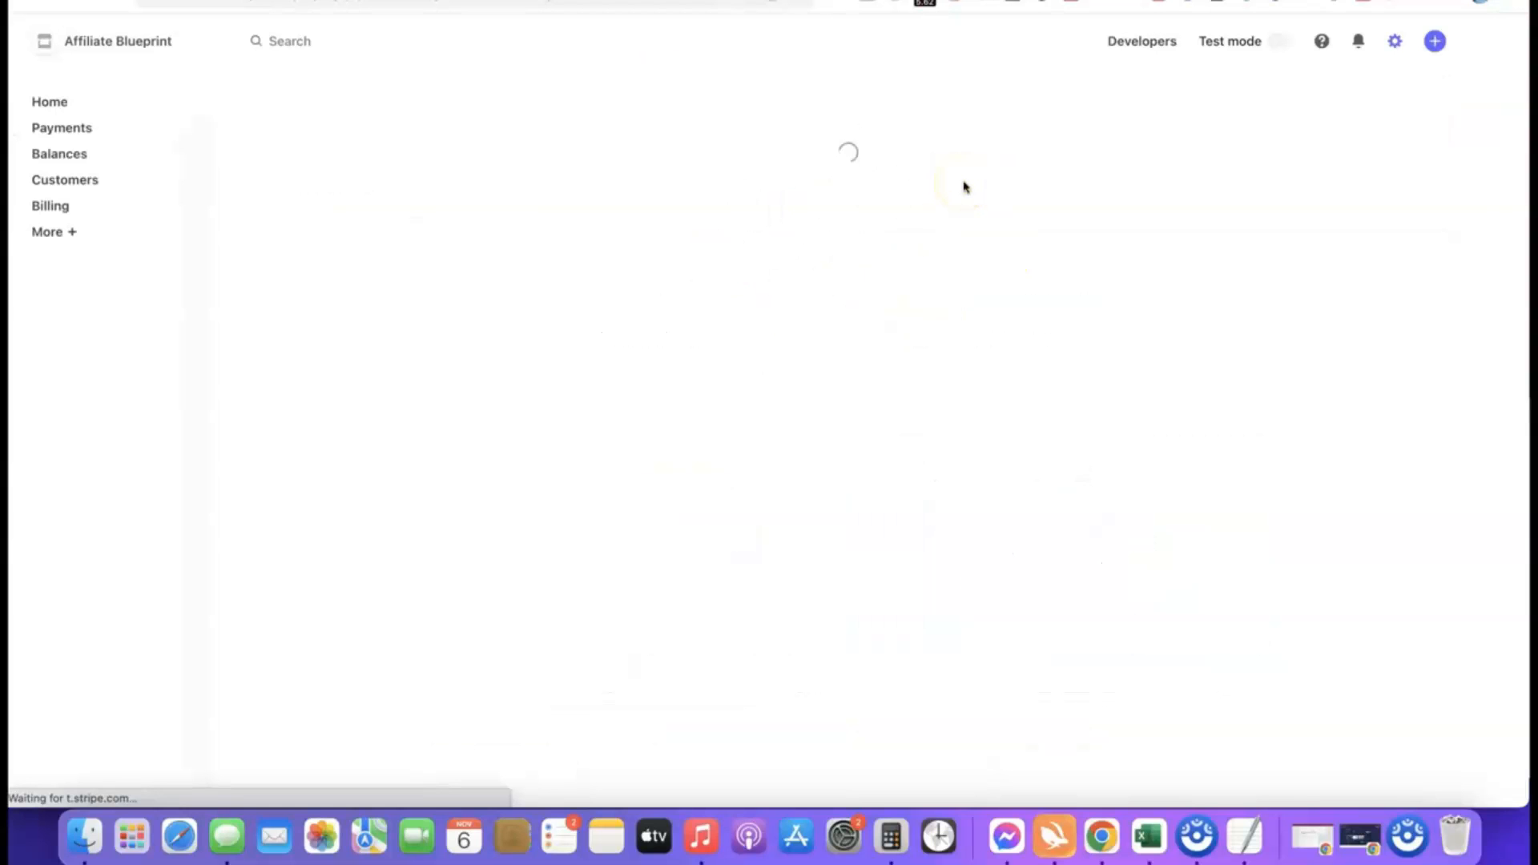
{"action": "scroll", "coordinate": [783, 213], "scroll_direction": "down", "scroll_amount": 3}
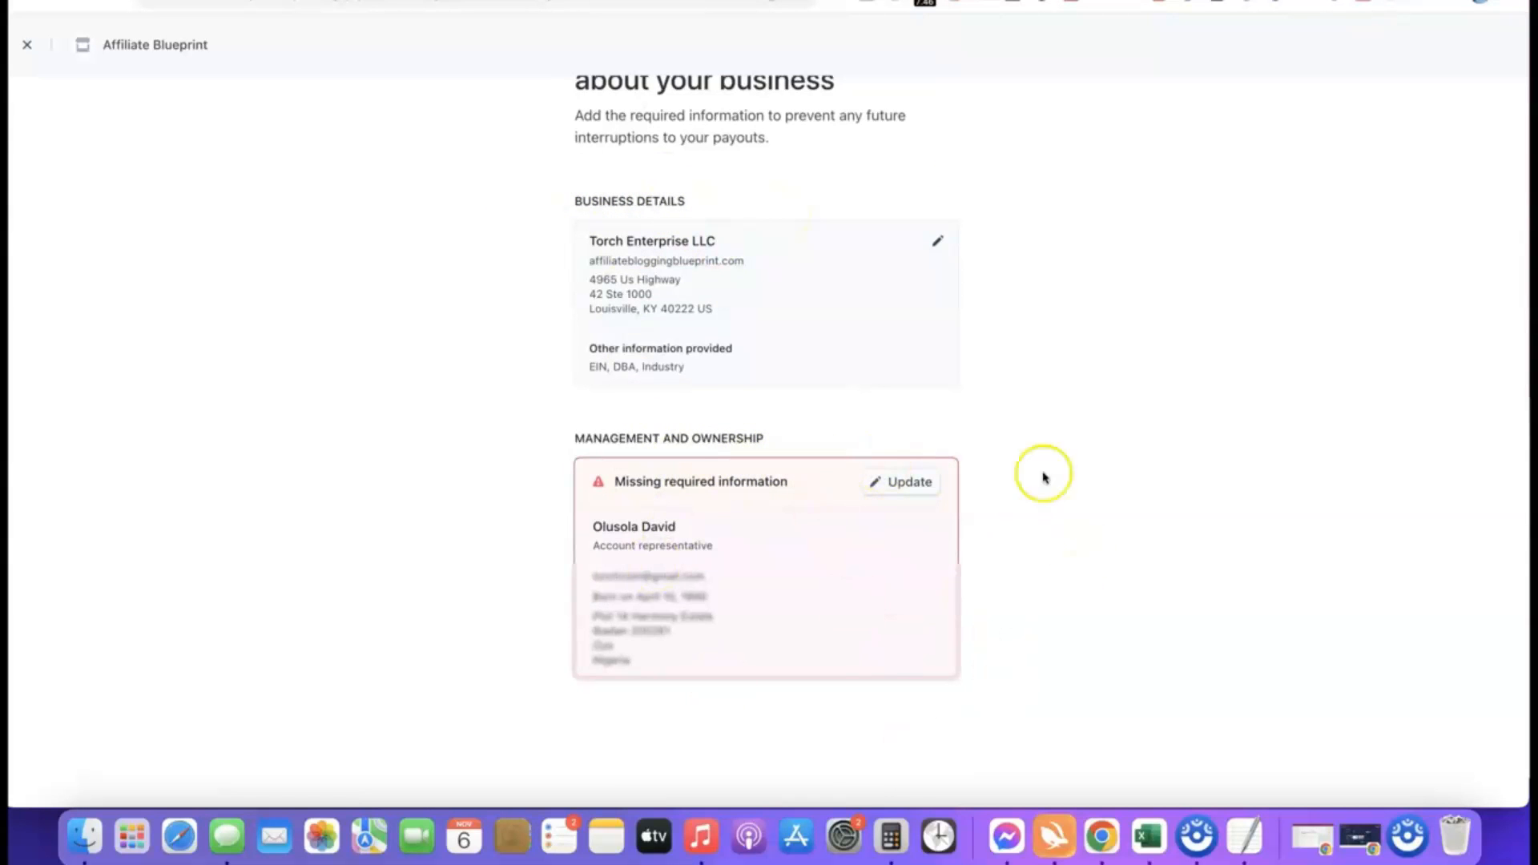
{"action": "scroll", "coordinate": [1133, 440], "scroll_direction": "down", "scroll_amount": 1}
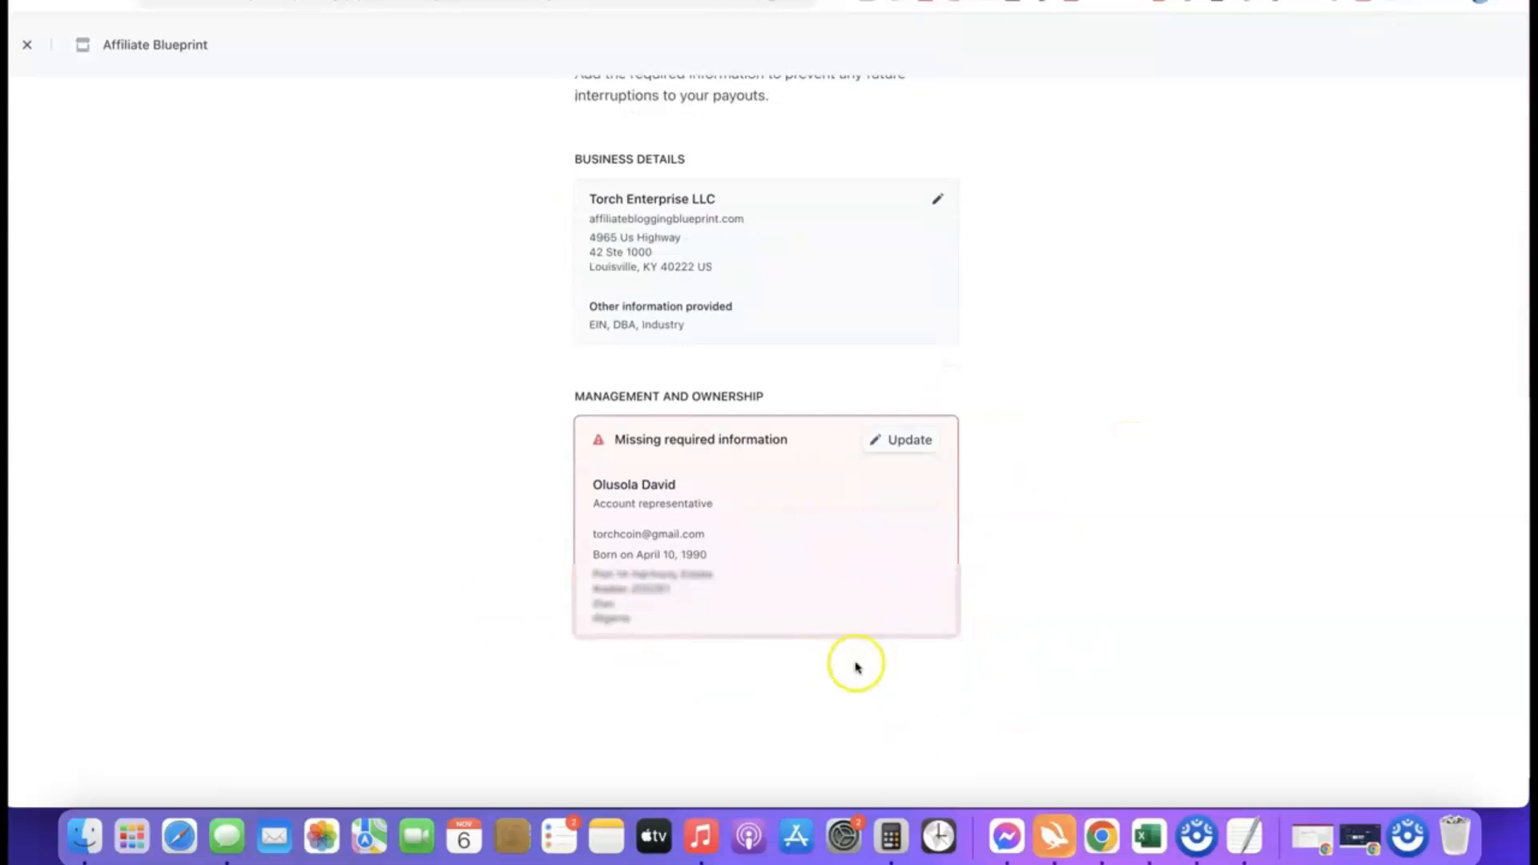
{"action": "left_click", "coordinate": [903, 440]}
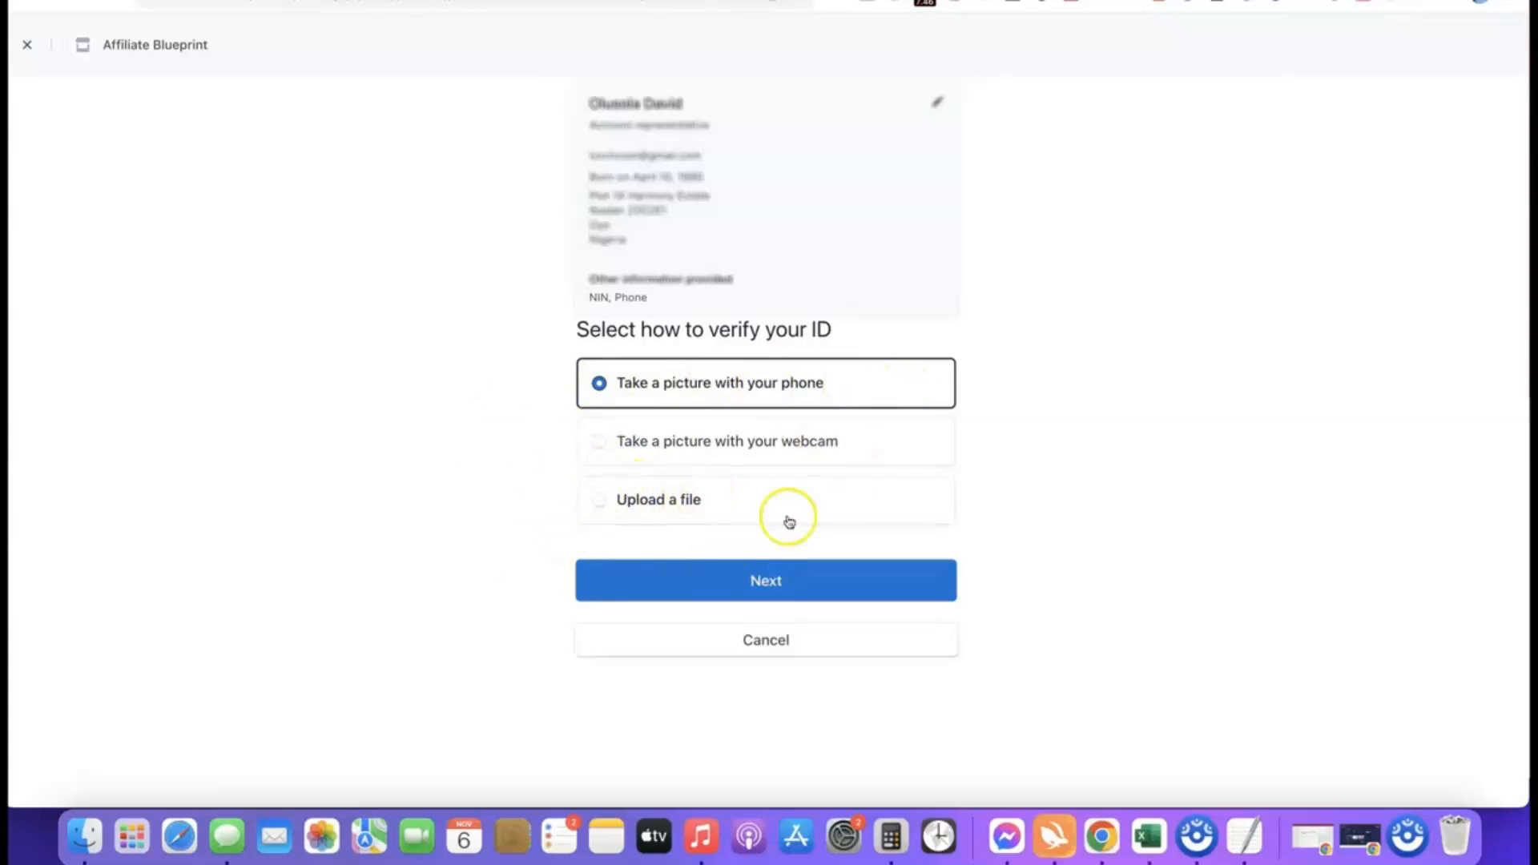
Choose to verify the ID by uploading a file, with Driver's license as the identification type.
{"action": "left_click", "coordinate": [612, 500]}
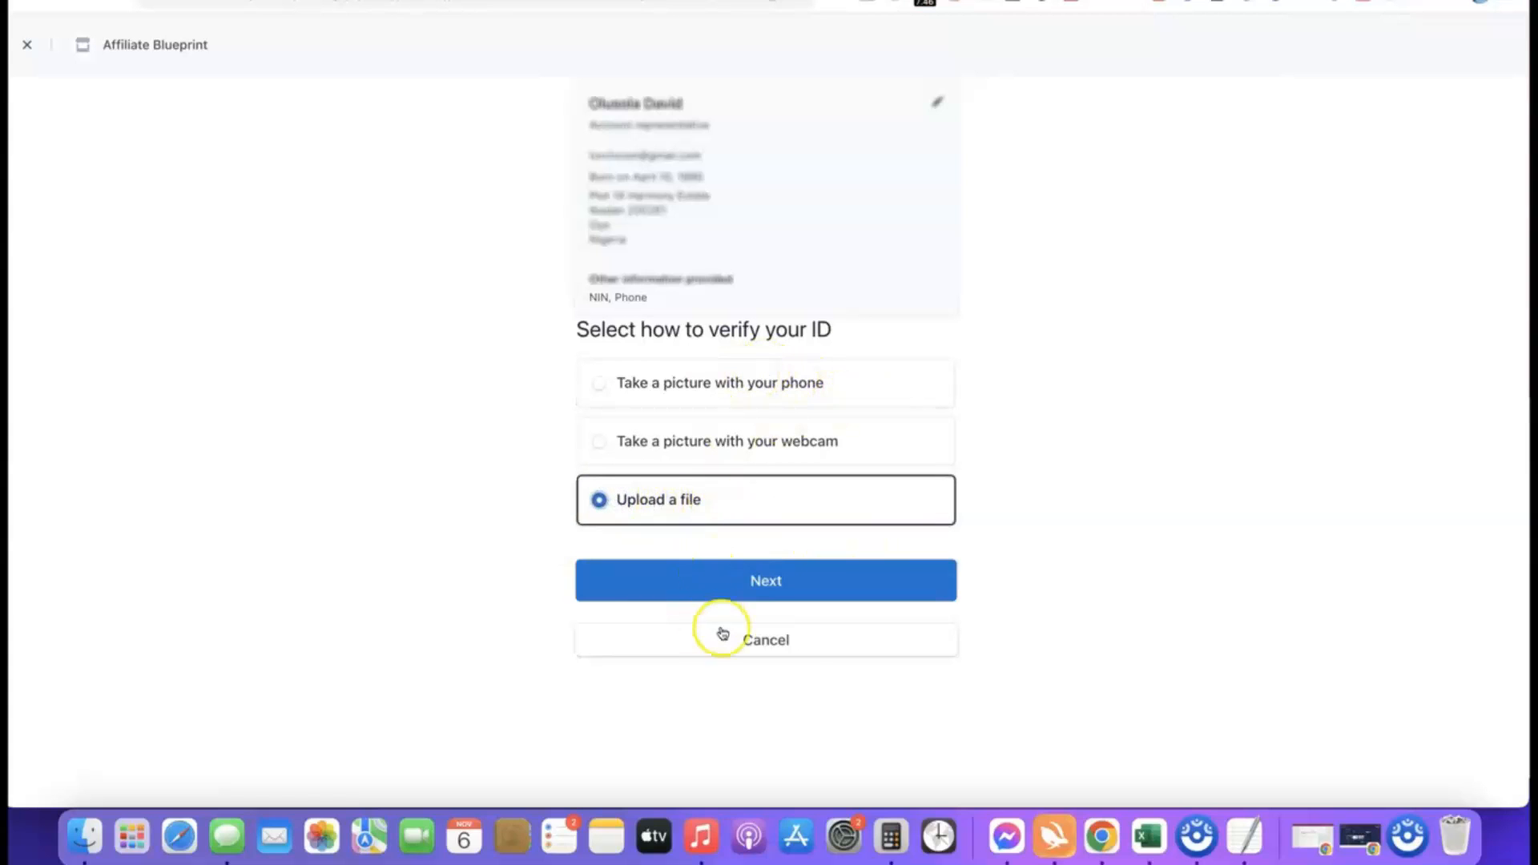
{"action": "left_click", "coordinate": [753, 585]}
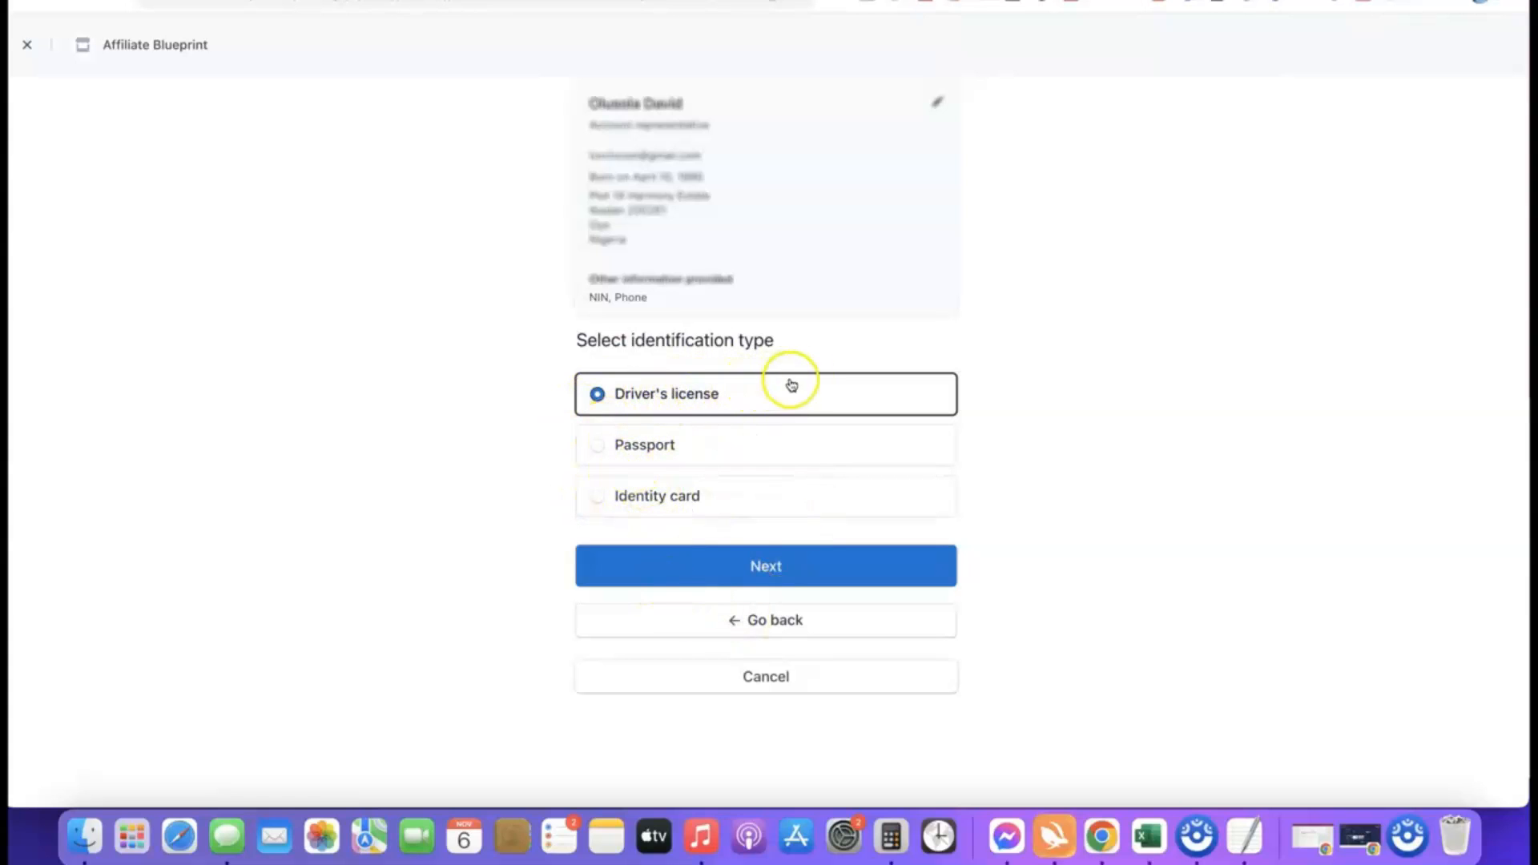
{"action": "left_click", "coordinate": [765, 569]}
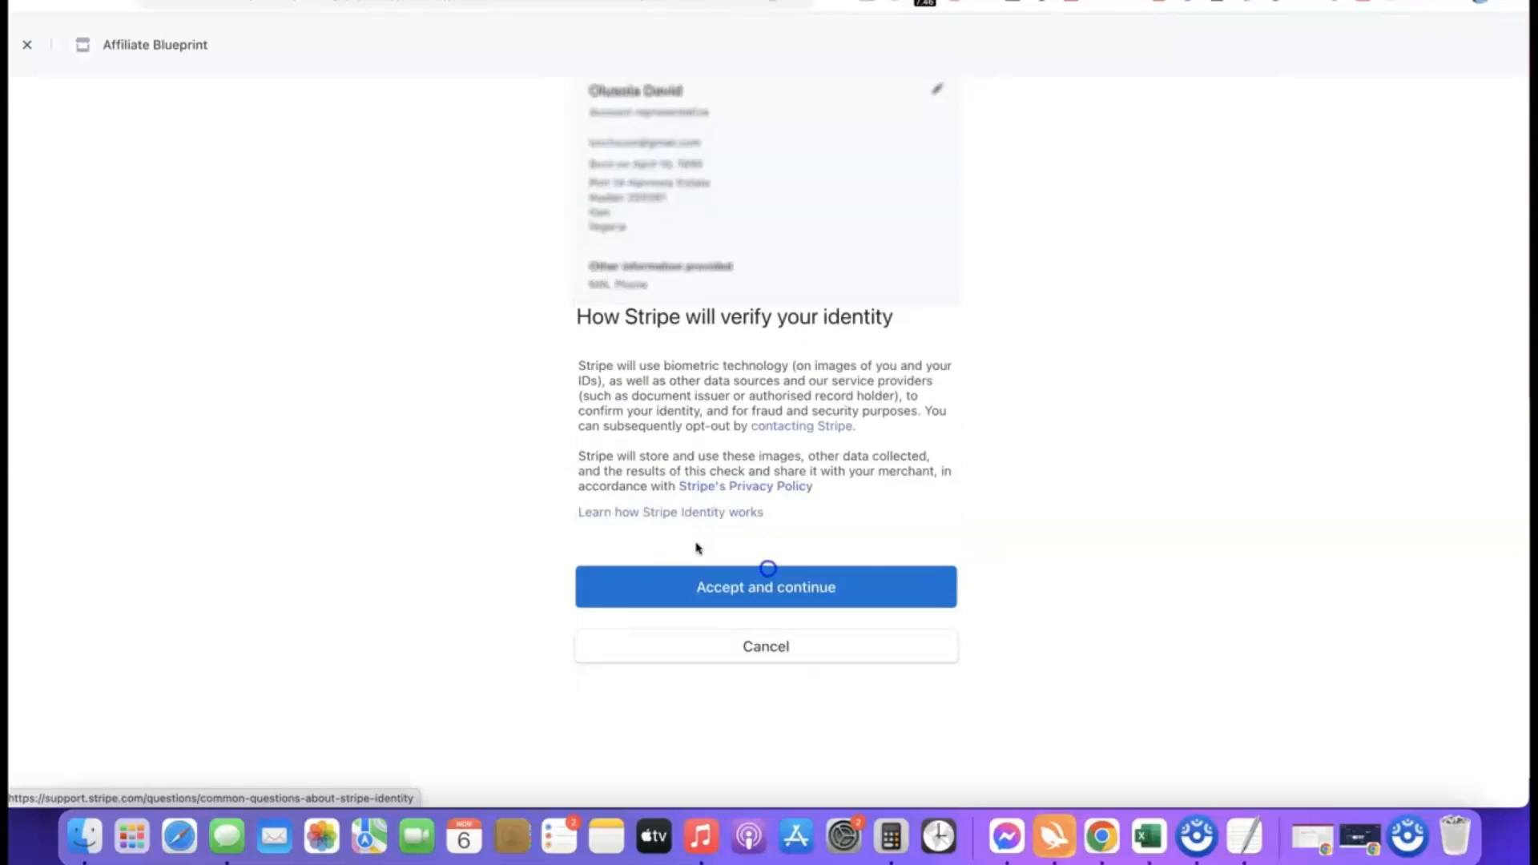
Accept the identity verification terms and upload the Drivers License image as the front of the identity document.
{"action": "left_click", "coordinate": [751, 582]}
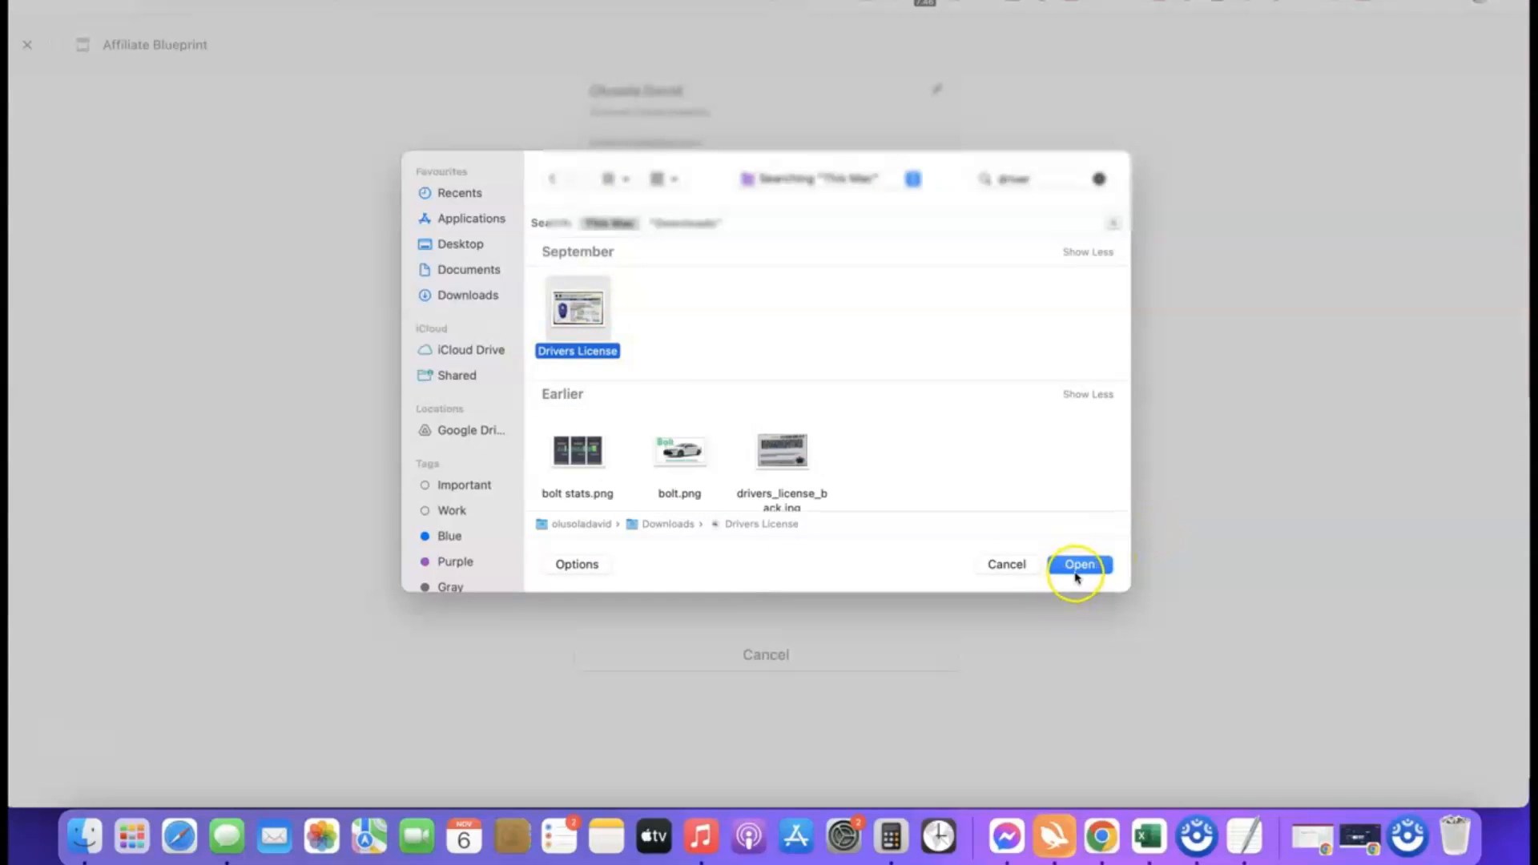
{"action": "left_click", "coordinate": [1080, 564]}
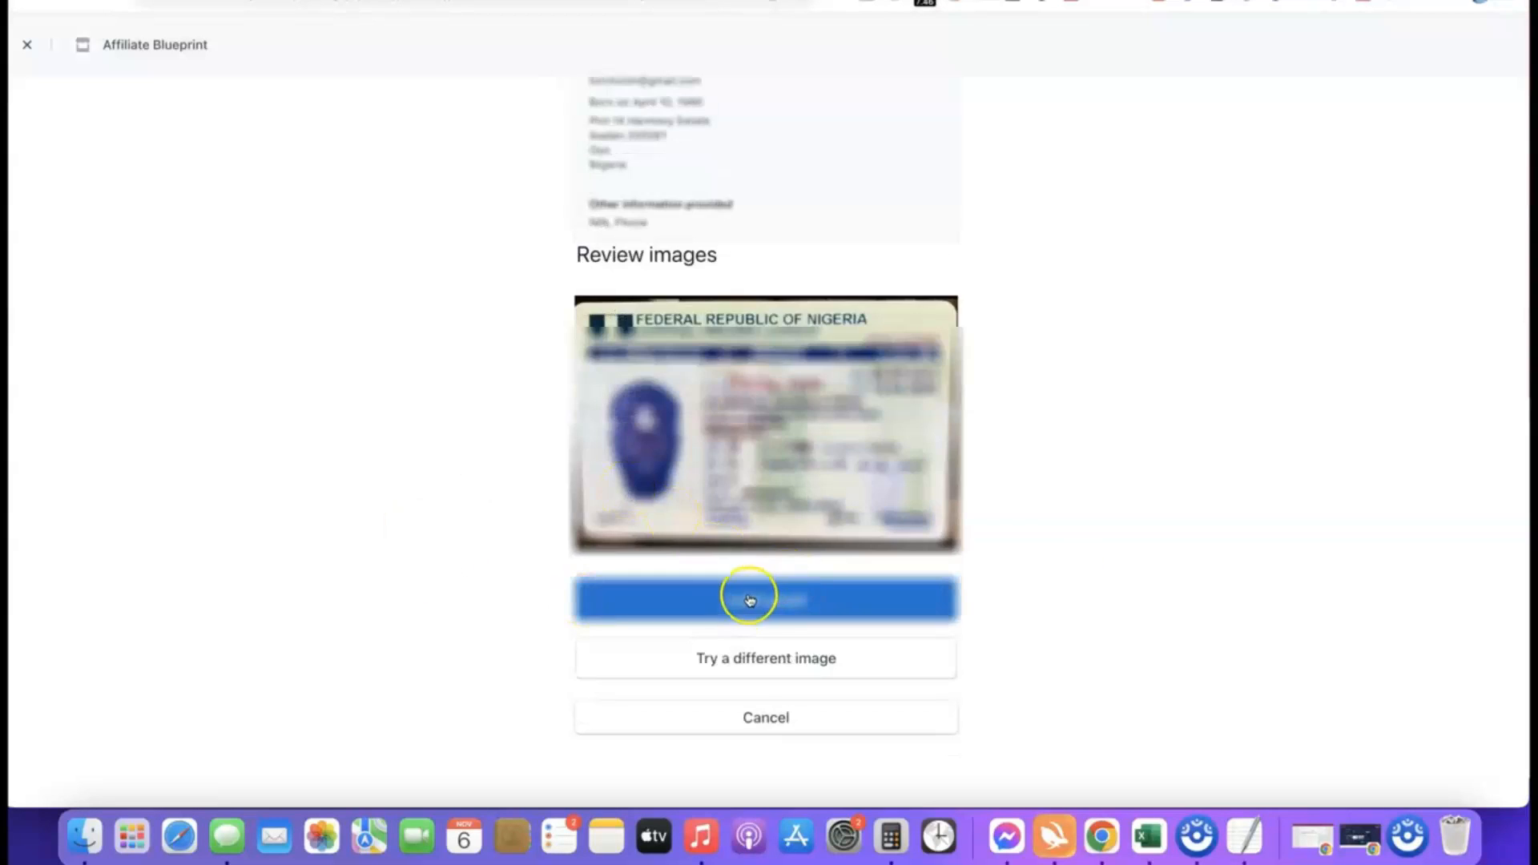
{"action": "left_click", "coordinate": [773, 602]}
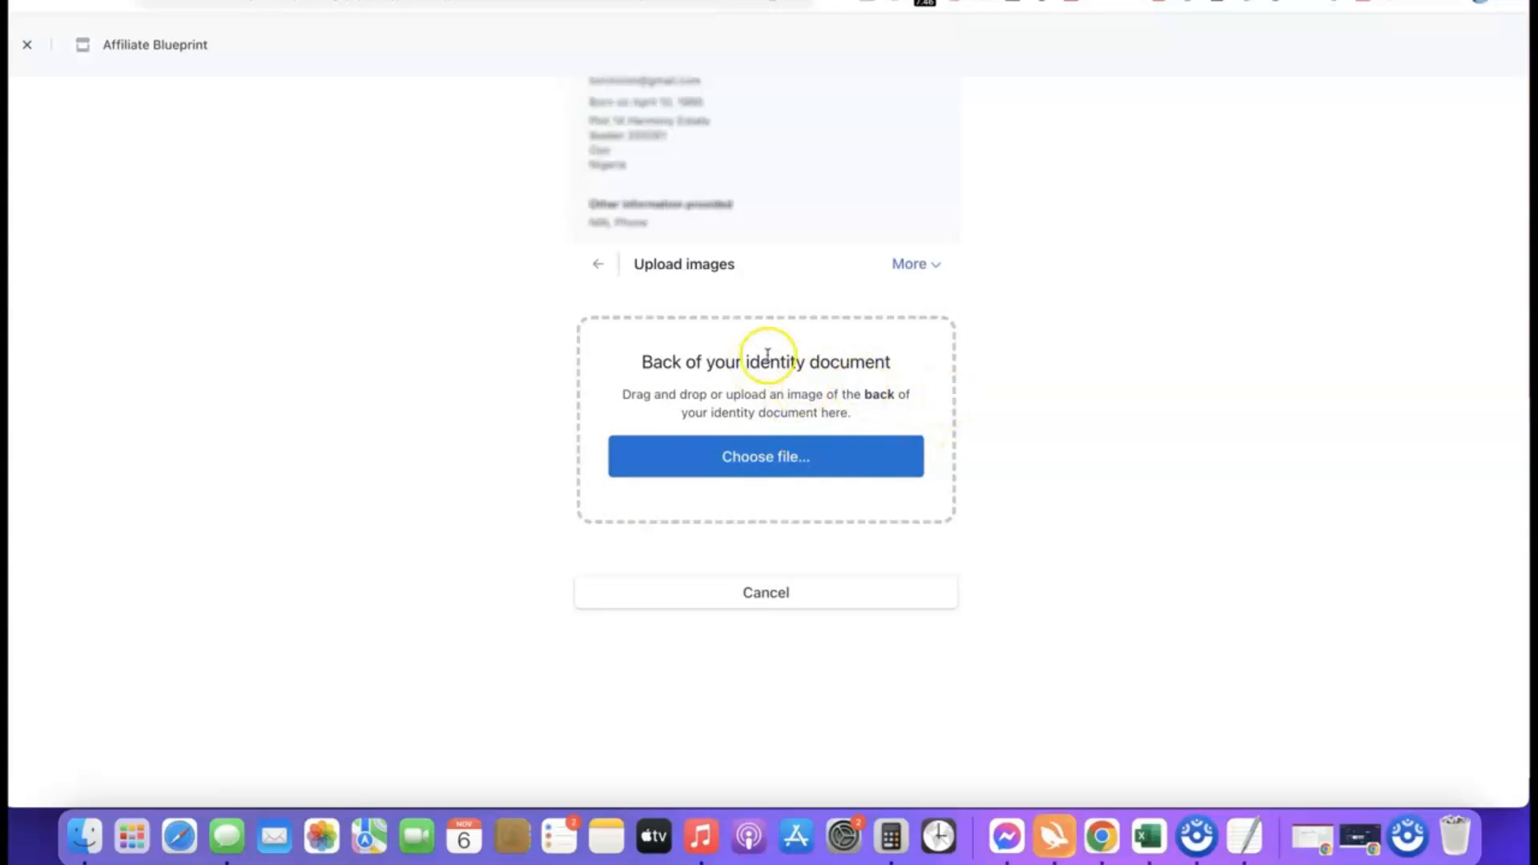
Upload drivers_license_back.jpg as the back of the identity document, continue with that image anyway and return to the dashboard.
{"action": "left_click", "coordinate": [770, 461]}
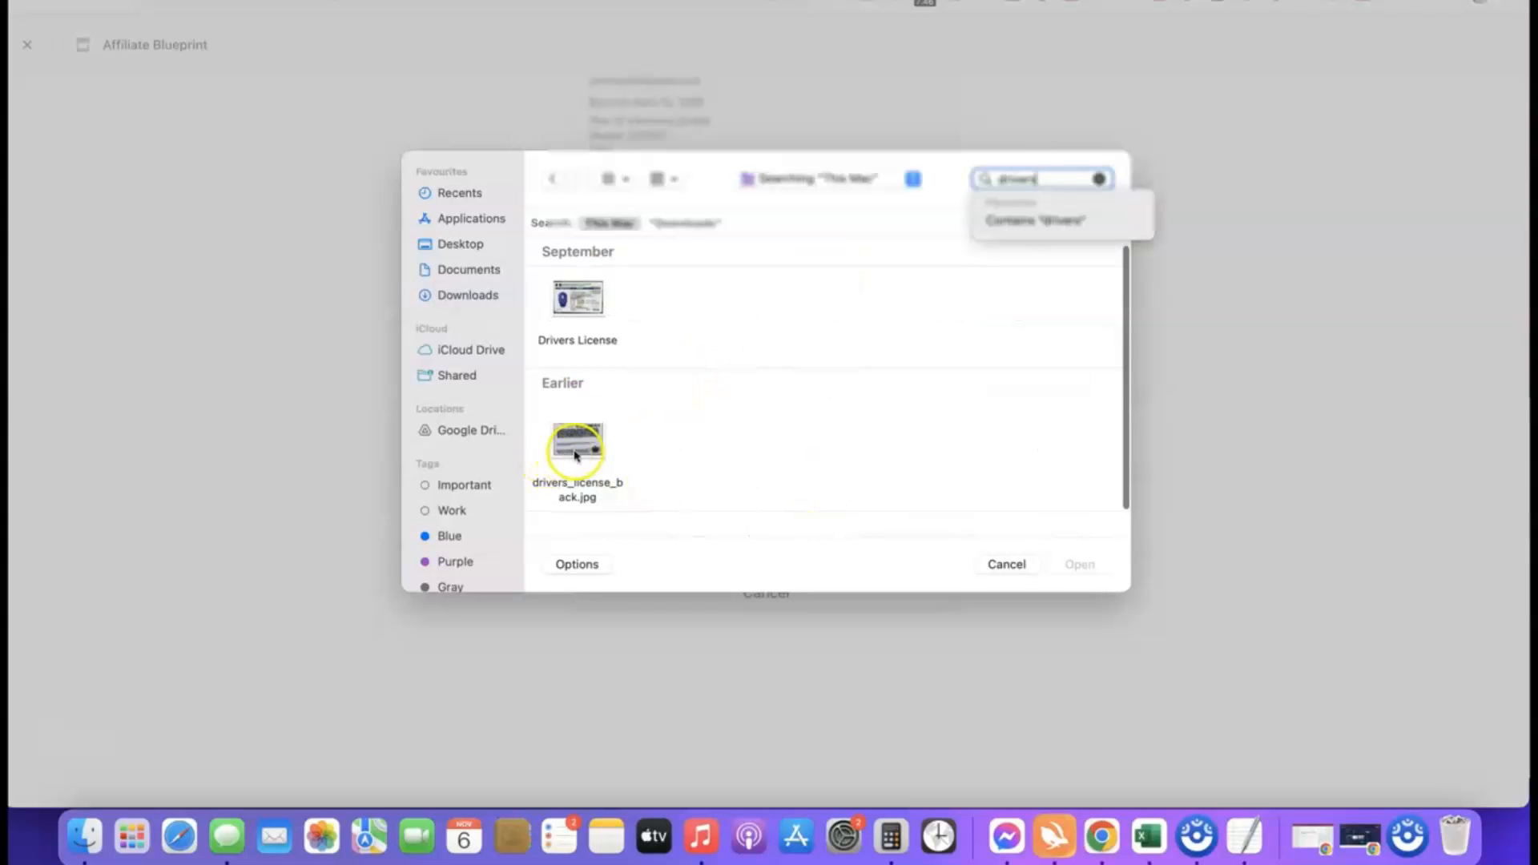
{"action": "left_click", "coordinate": [576, 441]}
{"action": "left_click", "coordinate": [1081, 568]}
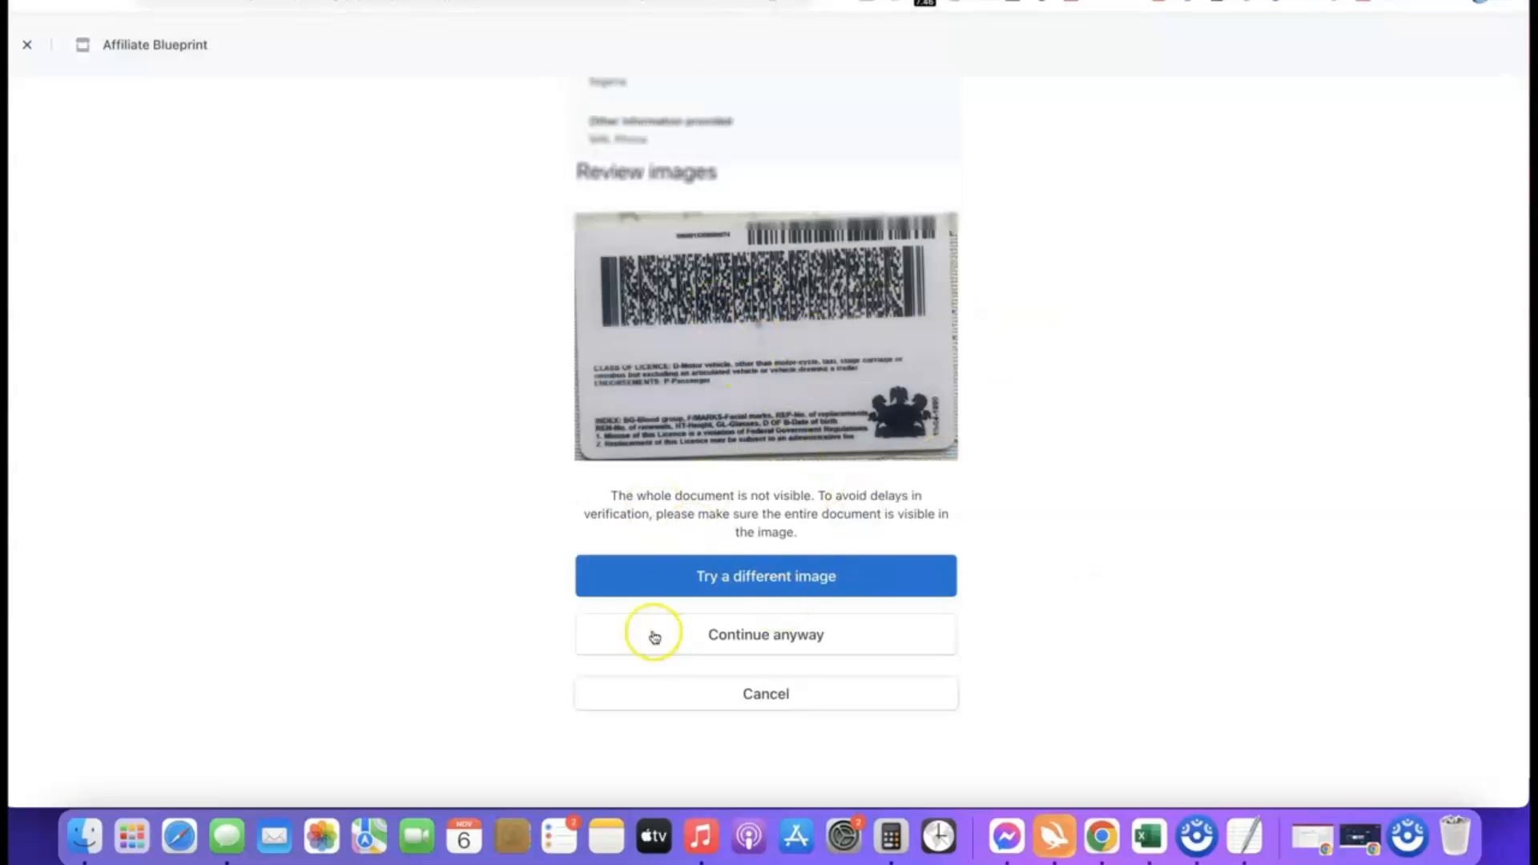
{"action": "left_click", "coordinate": [758, 637]}
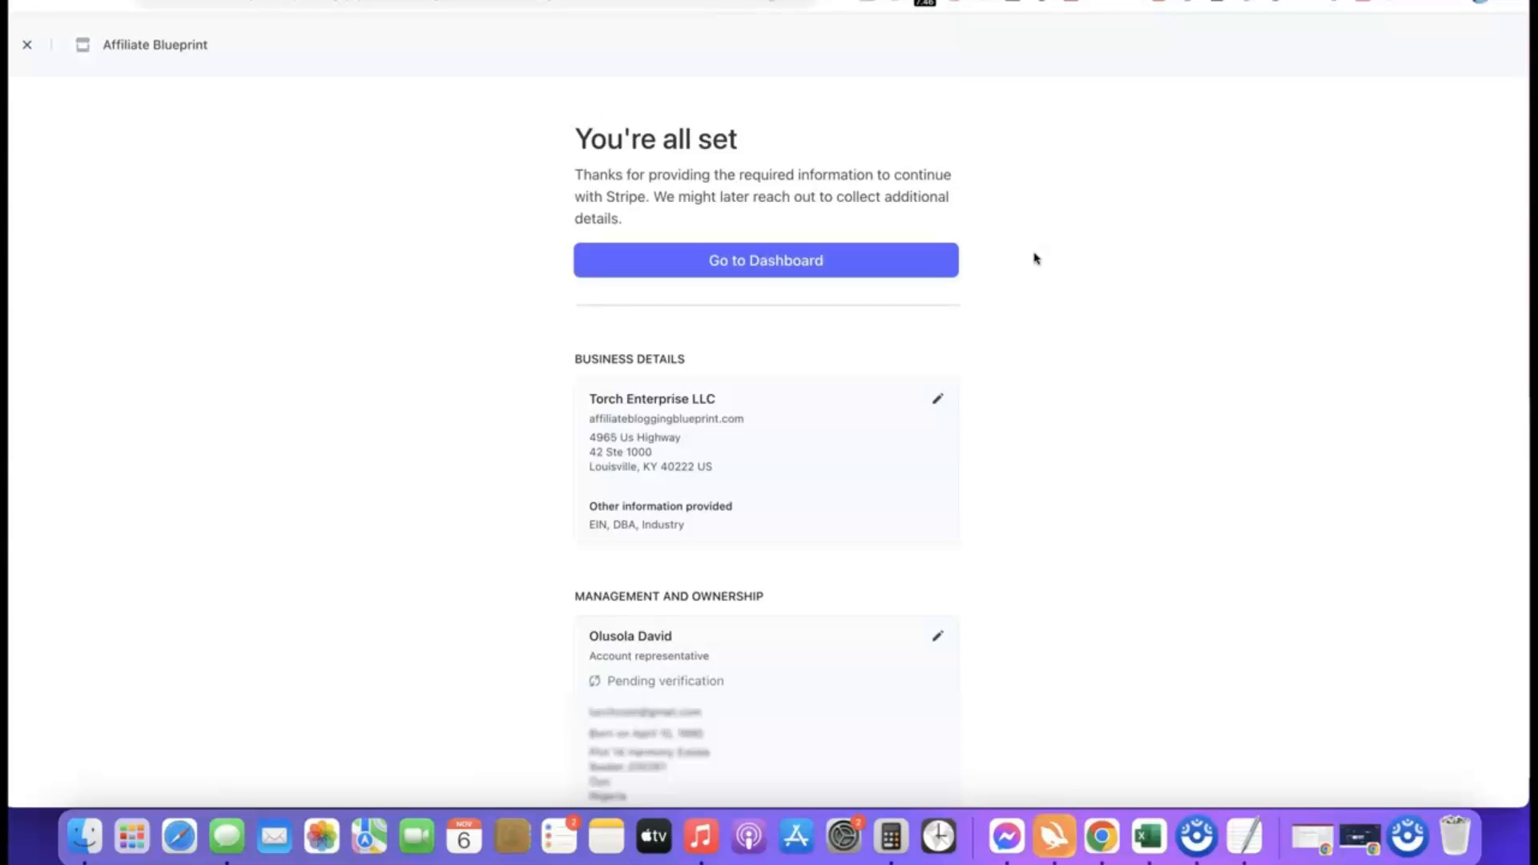
{"action": "left_click", "coordinate": [762, 261]}
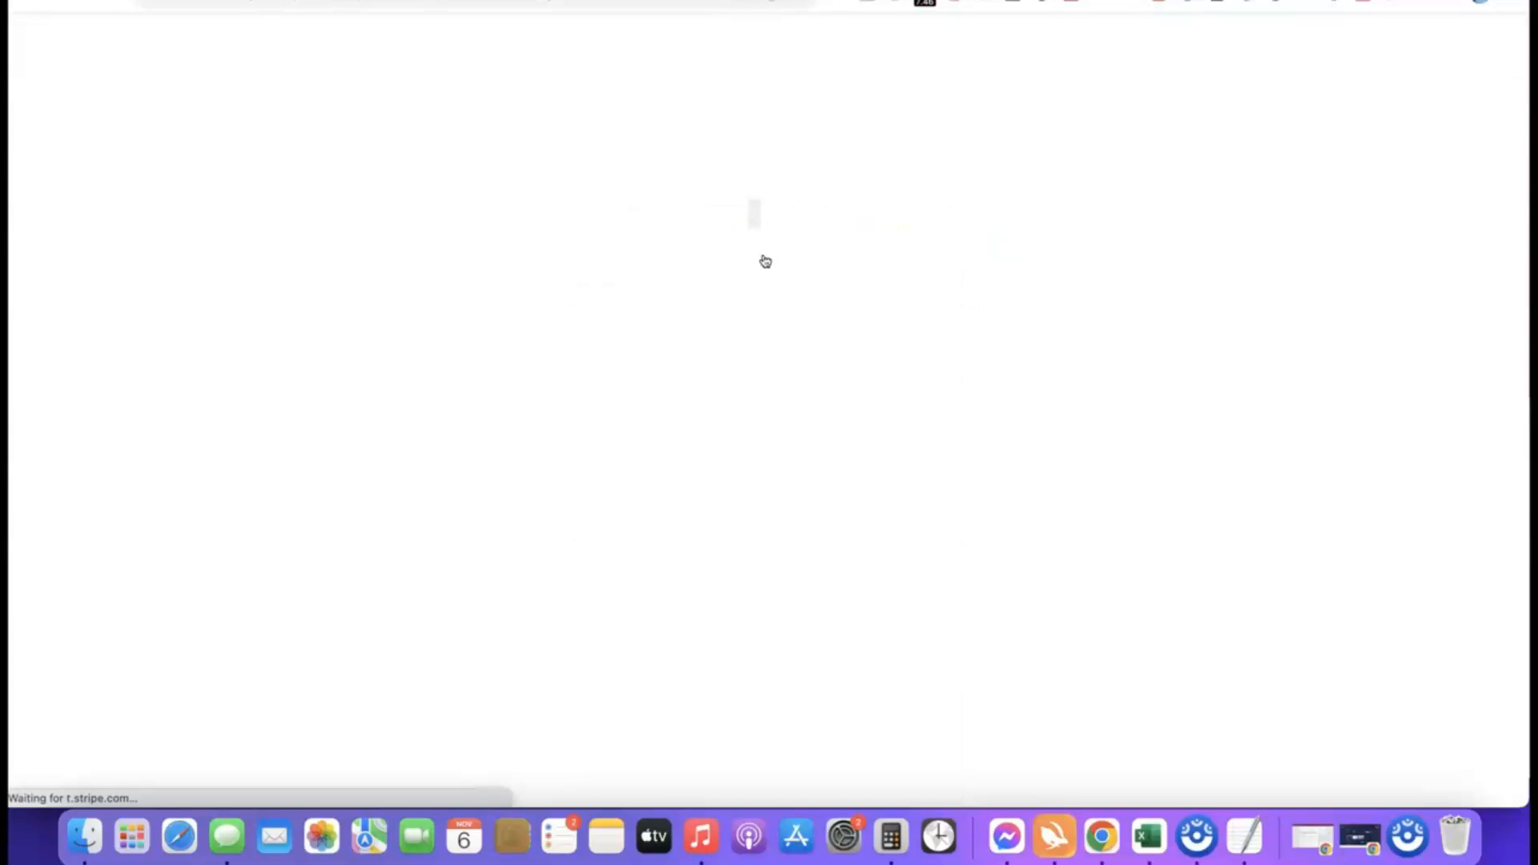